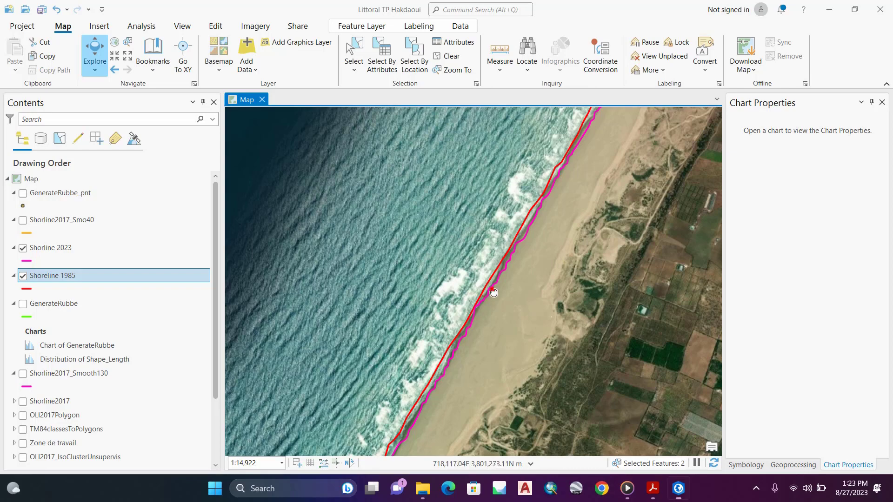
# Step: Hide the World Imagery basemap beneath the Shorline 2023 and Shoreline 1985 layers
pyautogui.moveTo(488, 279); pyautogui.dragTo(457, 285)
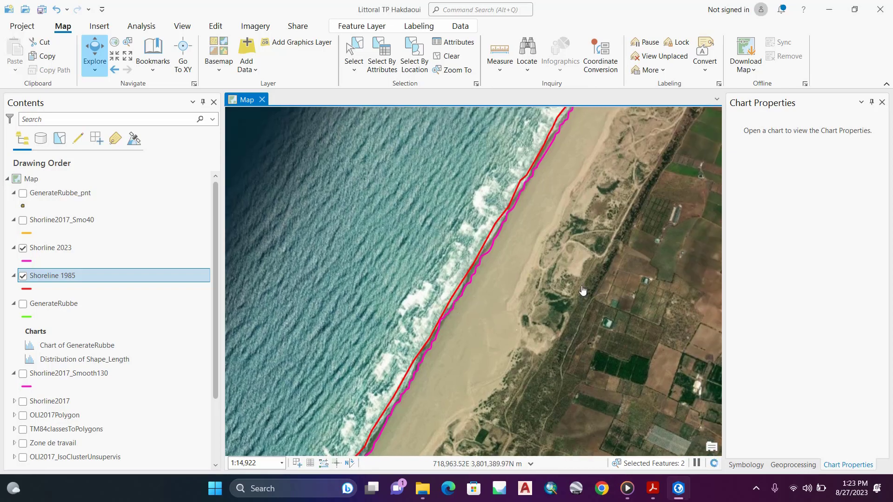
pyautogui.scroll(3, 532, 232)
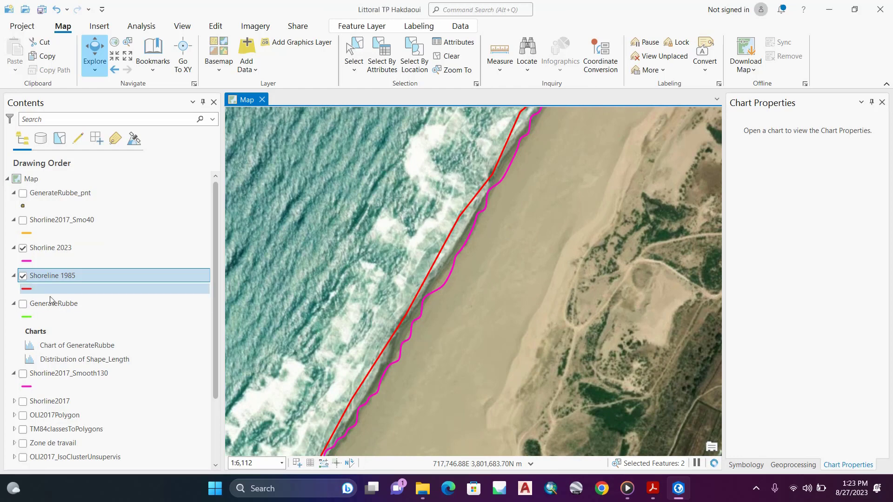
pyautogui.scroll(-2, 53, 298)
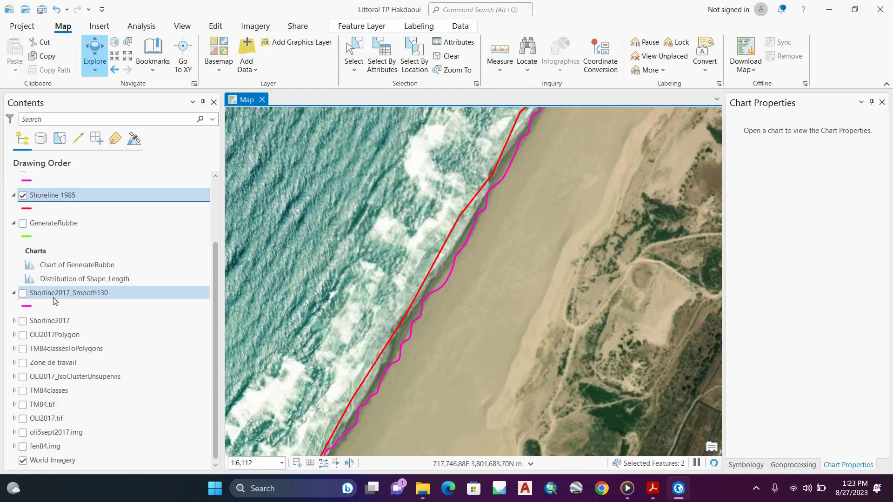
pyautogui.click(22, 461)
pyautogui.scroll(2, 103, 297)
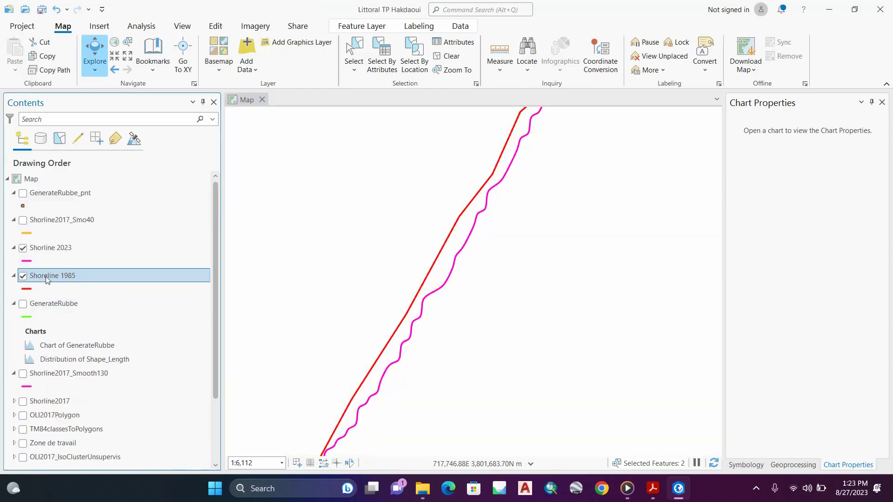
# Step: Toggle the Shorline 2023 and Shoreline 1985 layers off and back on to identify each line
pyautogui.click(22, 252)
pyautogui.click(21, 252)
pyautogui.click(22, 278)
pyautogui.click(23, 278)
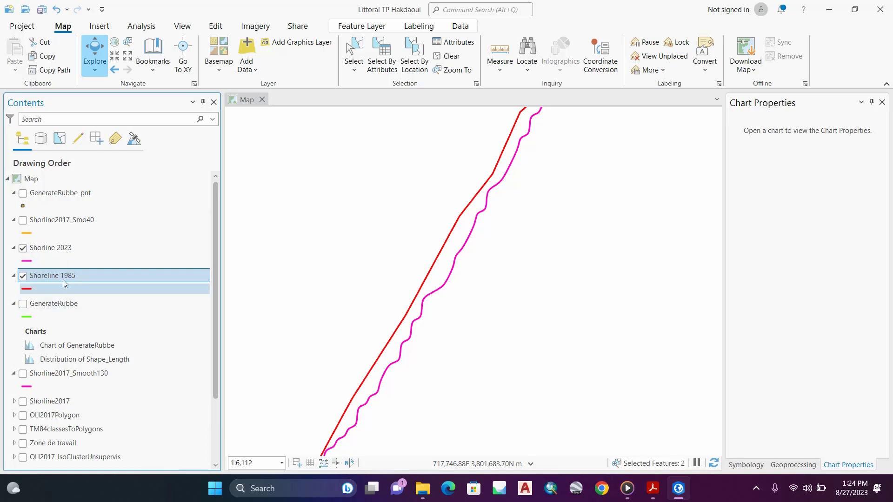
# Step: Show the GenerateRubbe layer and inspect its transects between the two shorelines
pyautogui.click(22, 303)
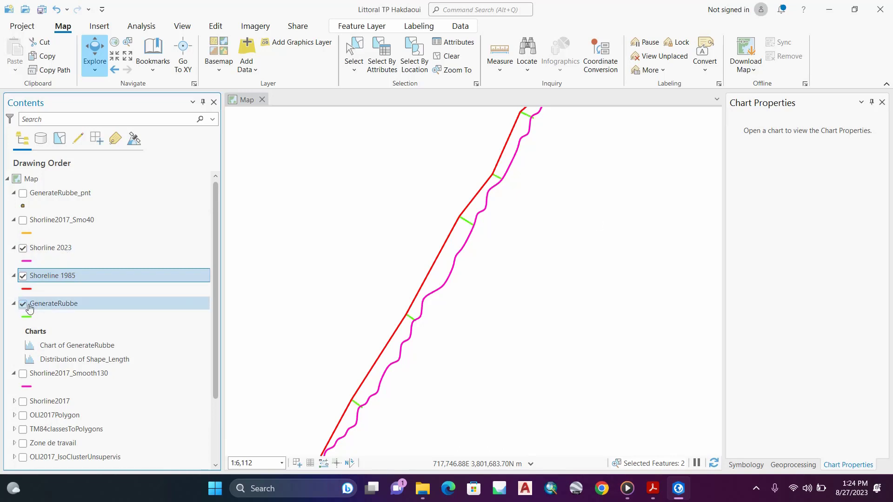
pyautogui.scroll(1, 485, 225)
pyautogui.scroll(1, 486, 226)
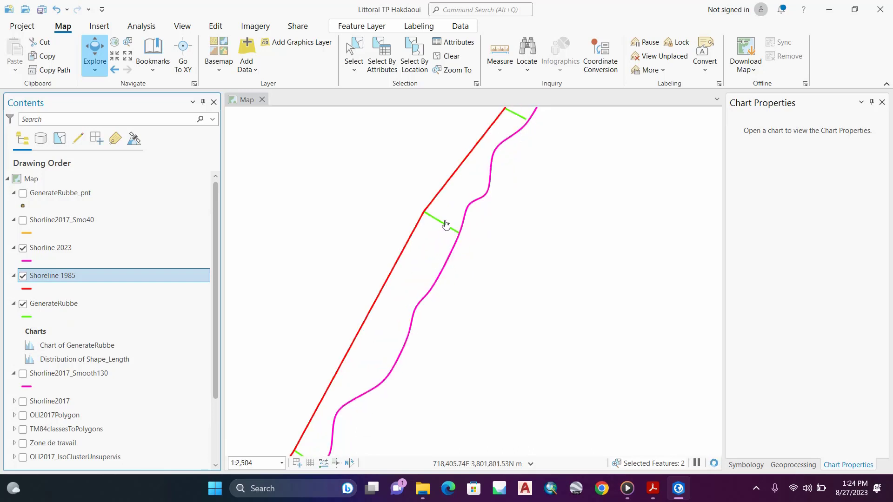
pyautogui.scroll(-1, 460, 245)
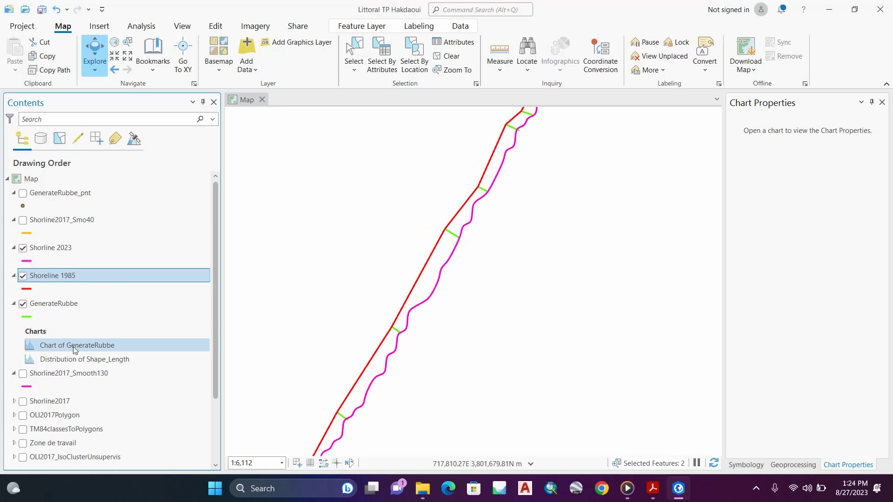
# Step: Open the Distribution of Shape_Length chart and examine the transects in the 28.76–31.45 and 26.06–28.76 bins
pyautogui.doubleClick(69, 359)
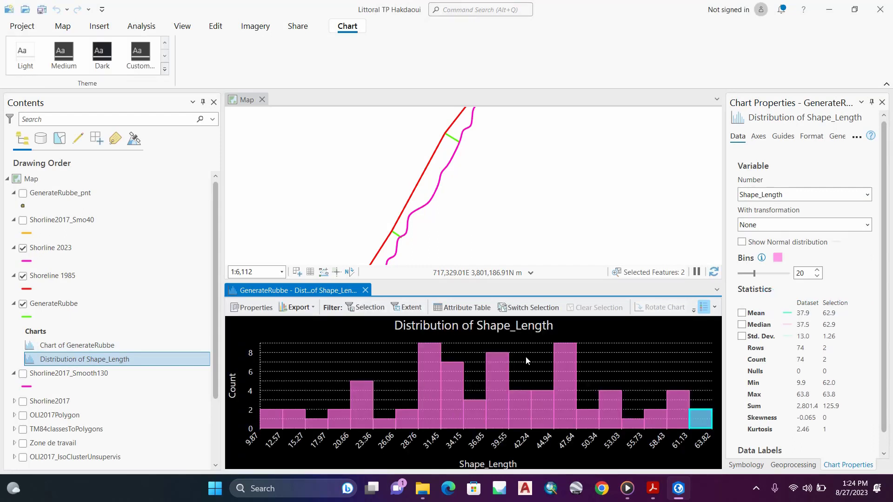
pyautogui.click(421, 380)
pyautogui.click(428, 381)
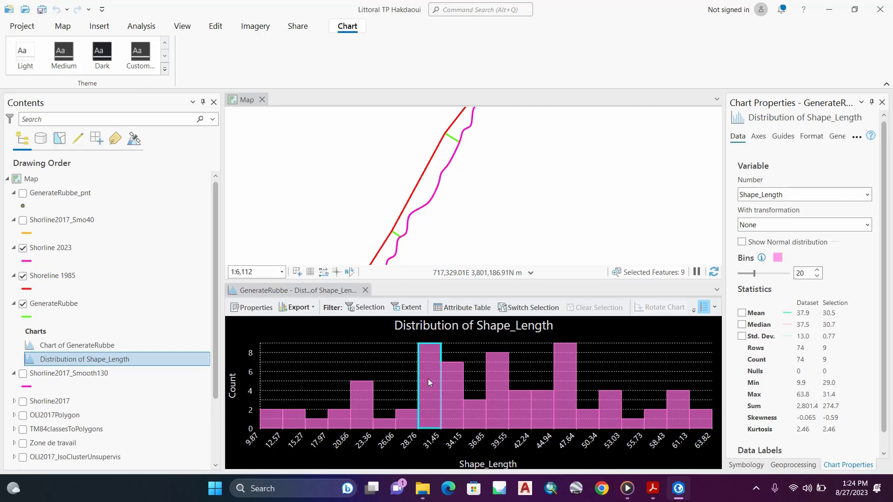
pyautogui.scroll(-2, 451, 226)
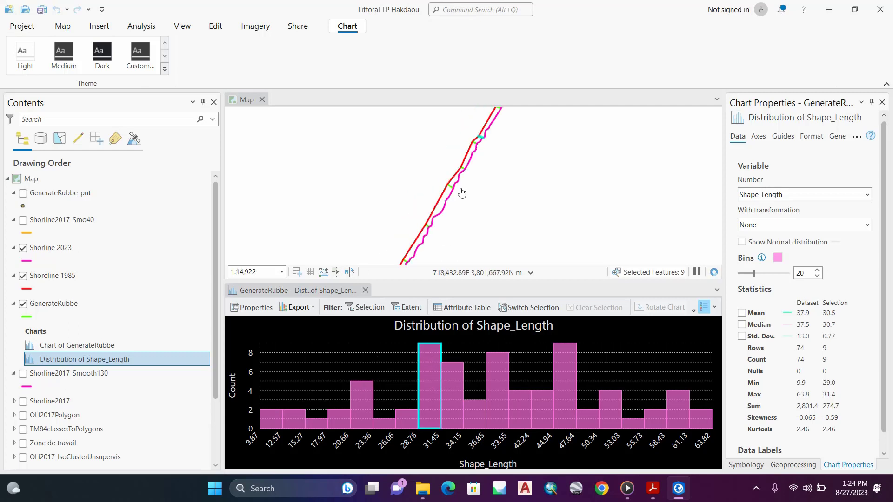
pyautogui.scroll(6, 488, 125)
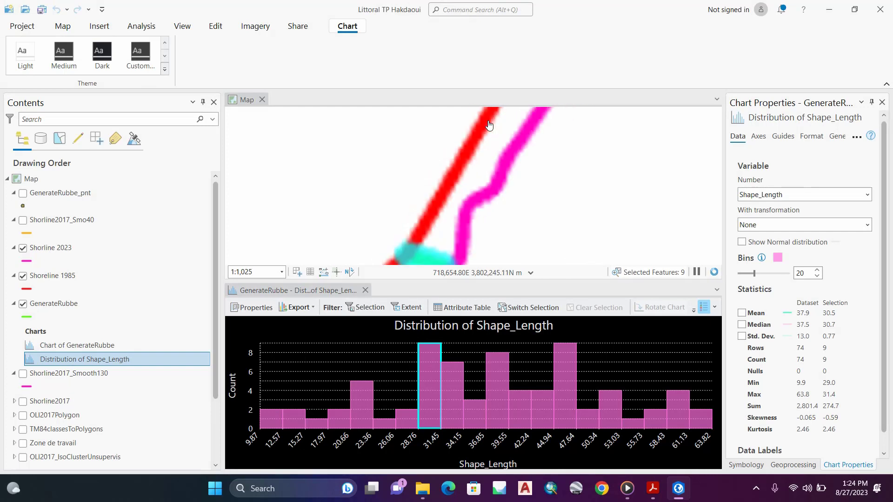
pyautogui.scroll(-3, 489, 125)
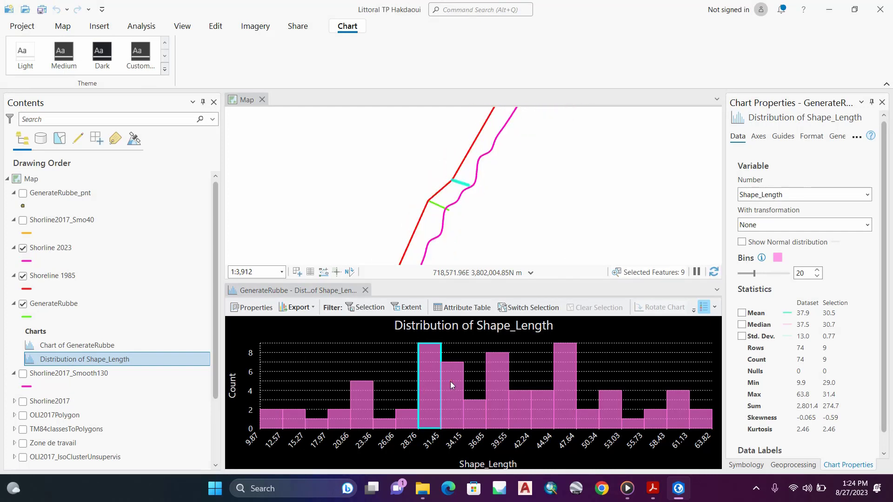
pyautogui.click(413, 418)
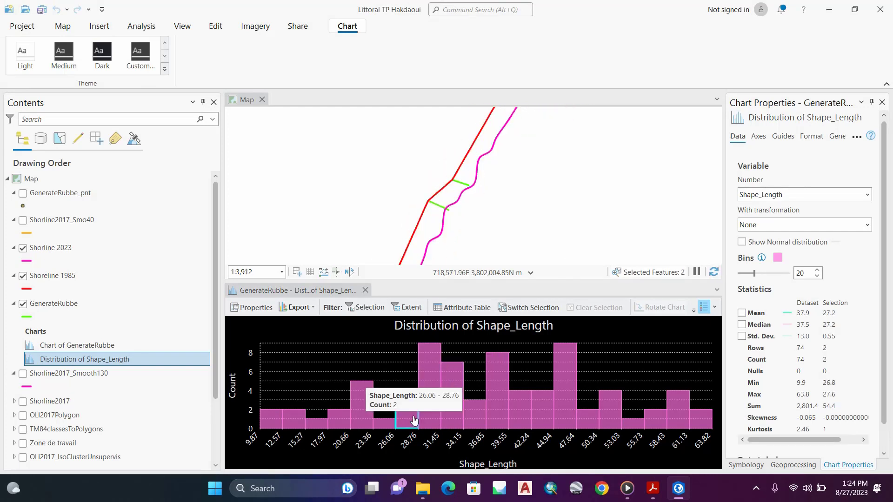
pyautogui.click(439, 205)
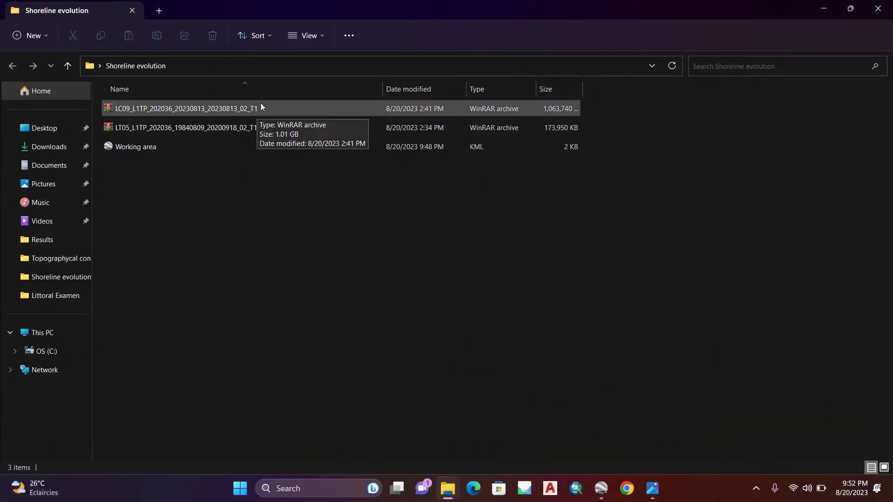
# Step: Examine the LC09 2023 and LT05 1984 Landsat archives in the Shoreline evolution folder
pyautogui.click(240, 106)
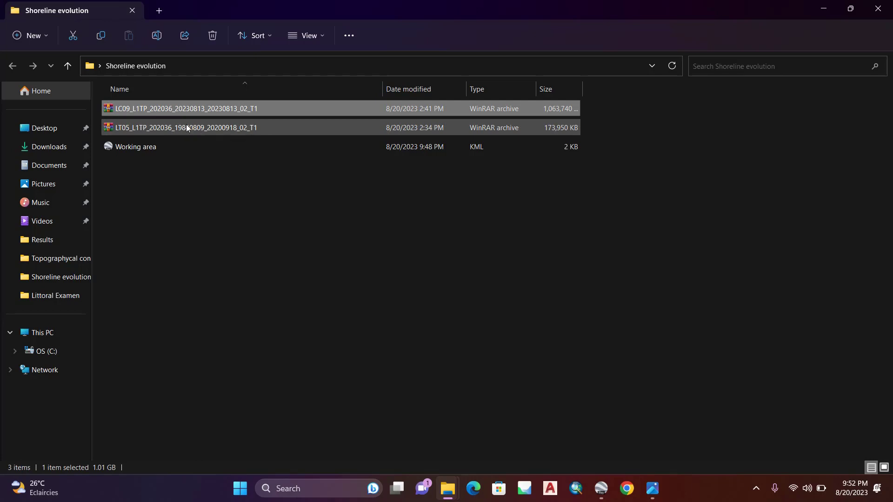
pyautogui.click(161, 129)
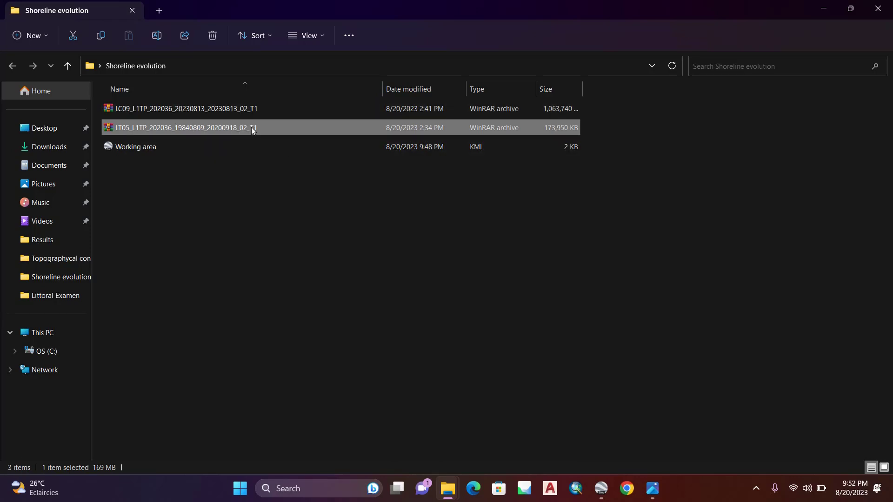
pyautogui.press('Up')
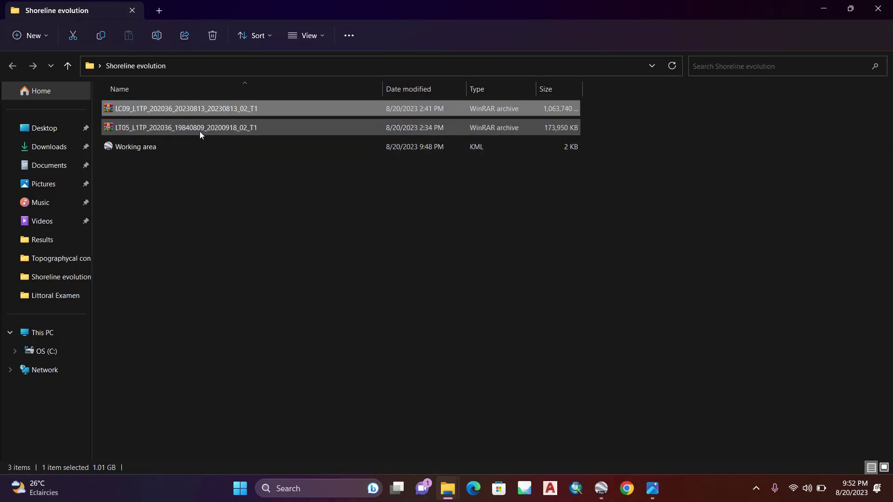
pyautogui.click(161, 128)
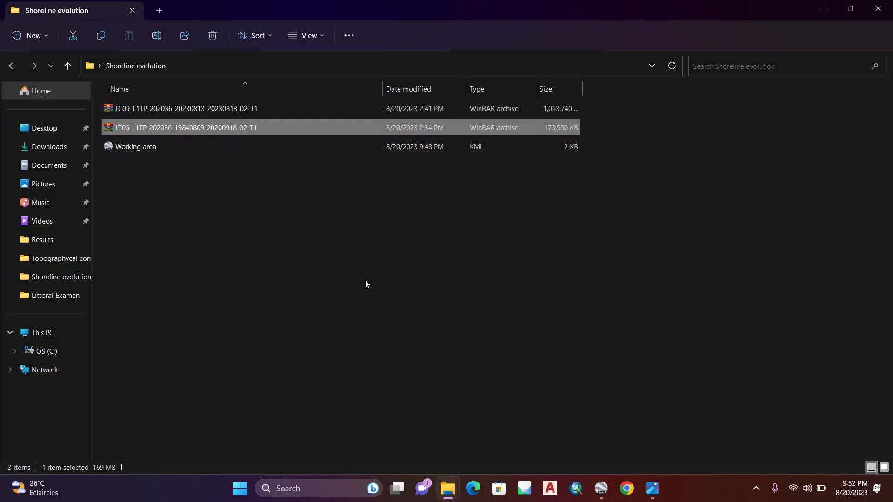
# Step: Launch ArcGIS Pro and start a new project from the Map template
pyautogui.click(320, 489)
pyautogui.click(320, 489)
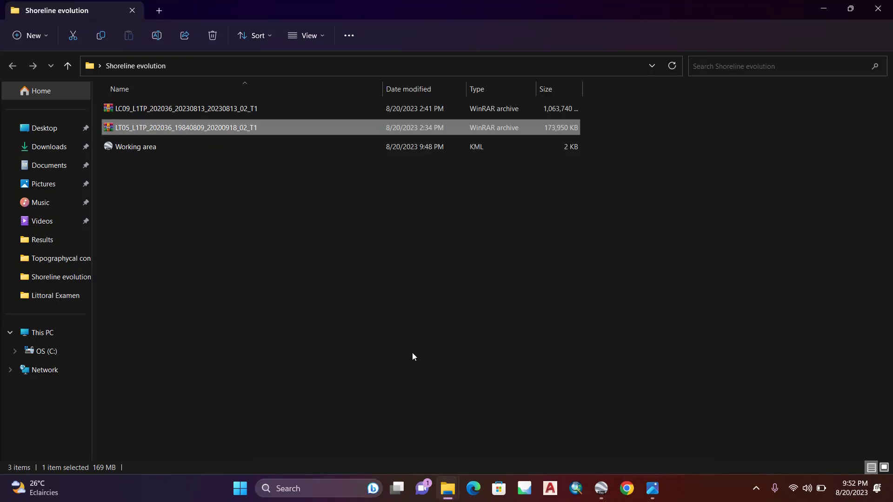
pyautogui.click(321, 489)
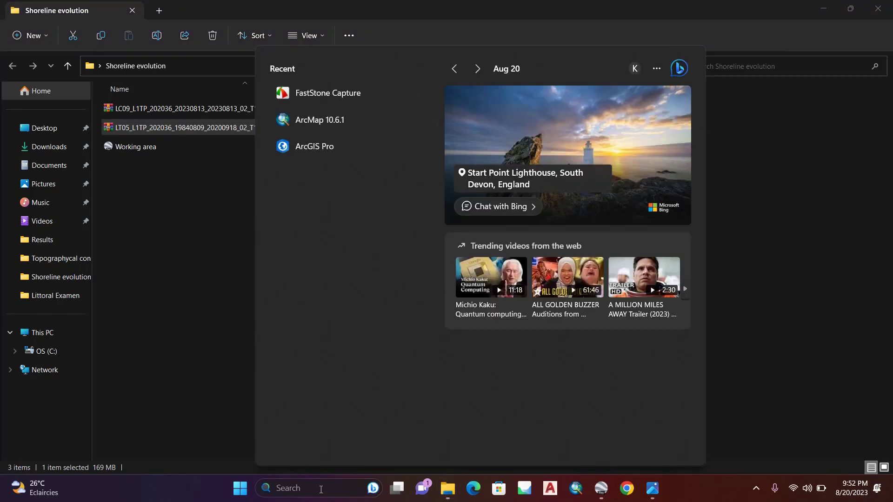
pyautogui.click(316, 149)
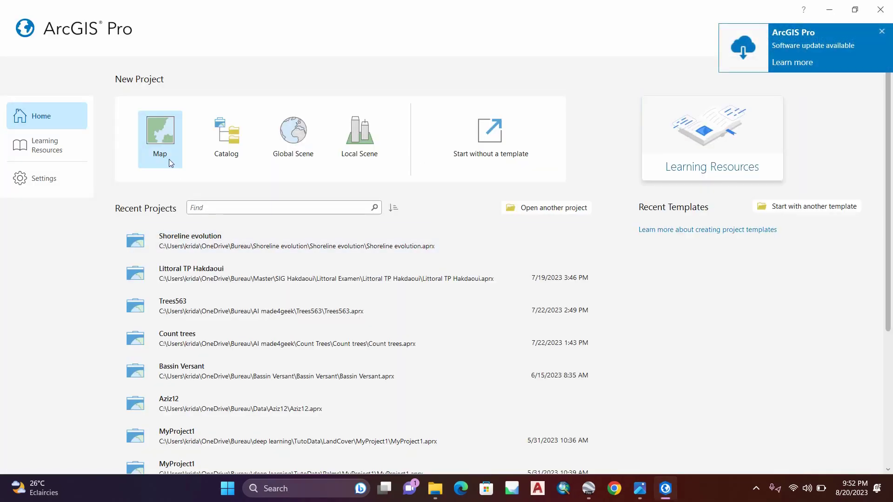
pyautogui.click(158, 135)
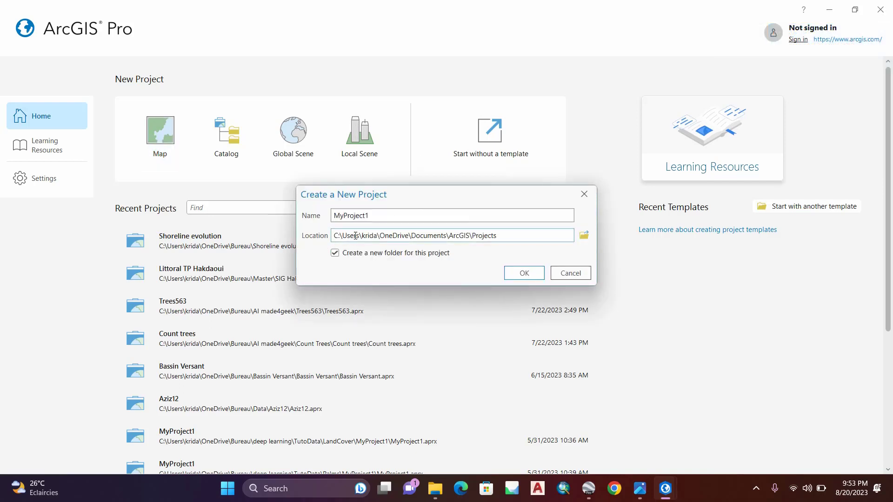
# Step: Set the new project's location to the Shoreline evolution folder on the Desktop
pyautogui.click(584, 237)
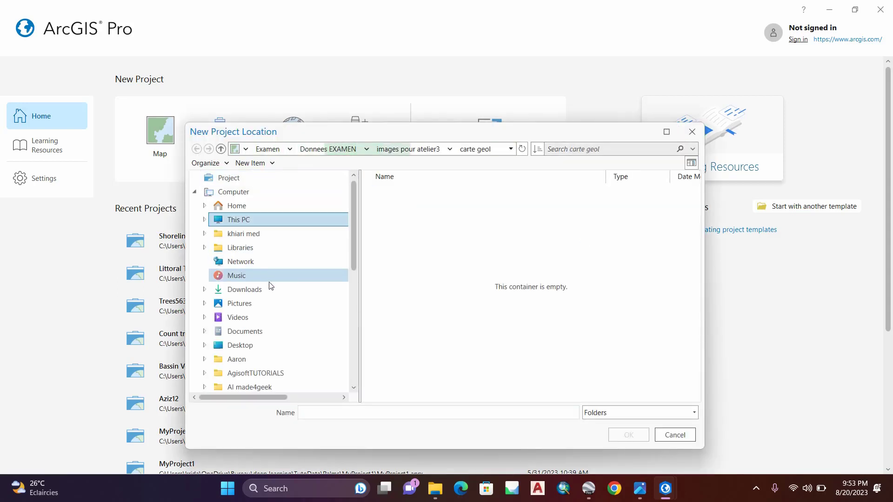
pyautogui.click(247, 348)
pyautogui.click(435, 291)
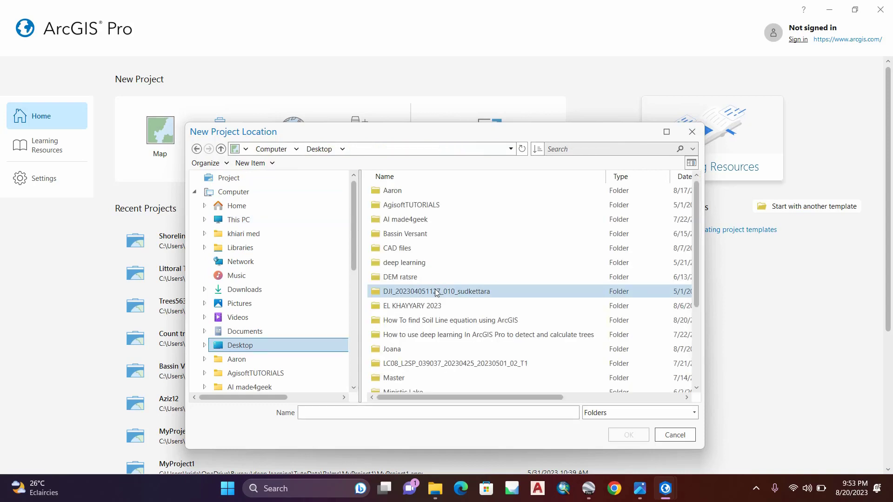
pyautogui.press('s')
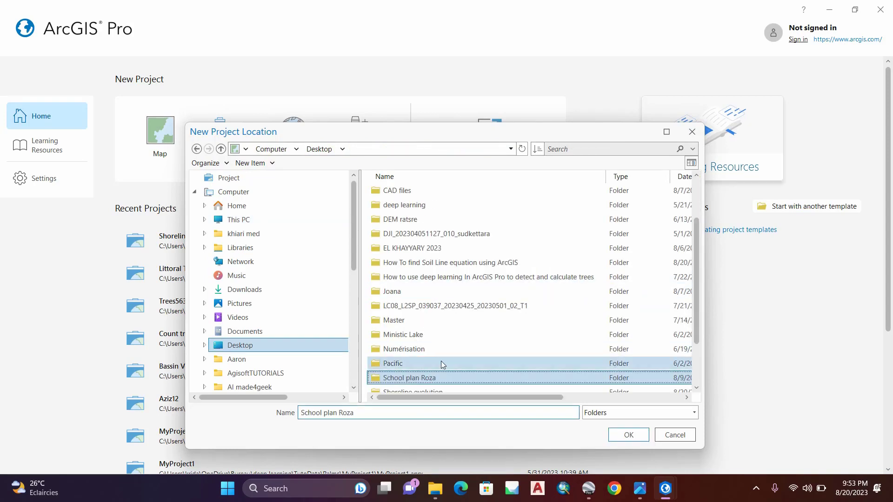
pyautogui.scroll(-2, 474, 372)
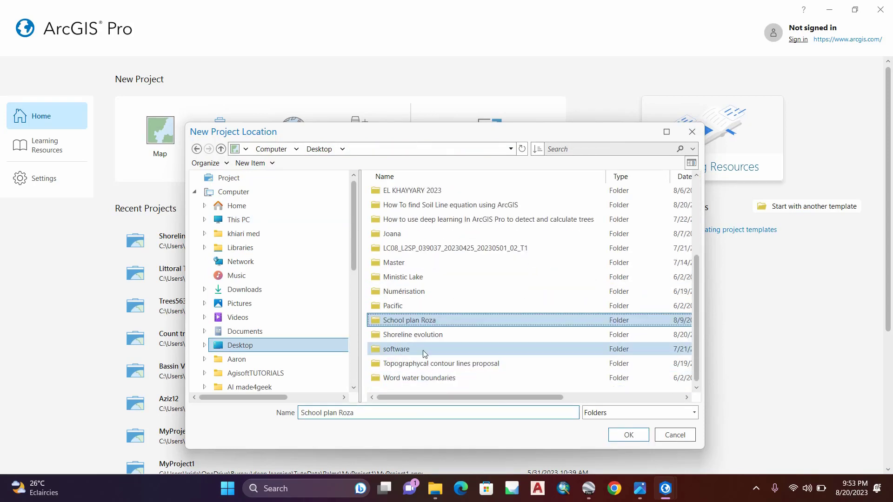
pyautogui.click(418, 335)
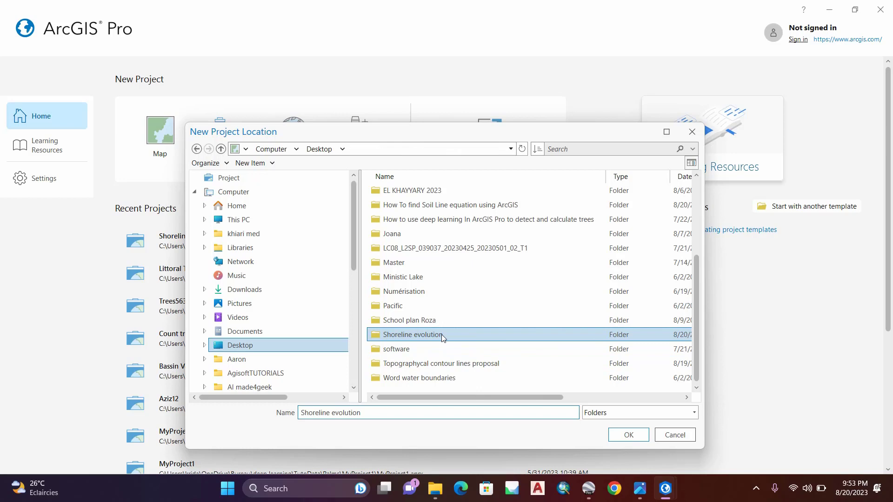
pyautogui.click(627, 434)
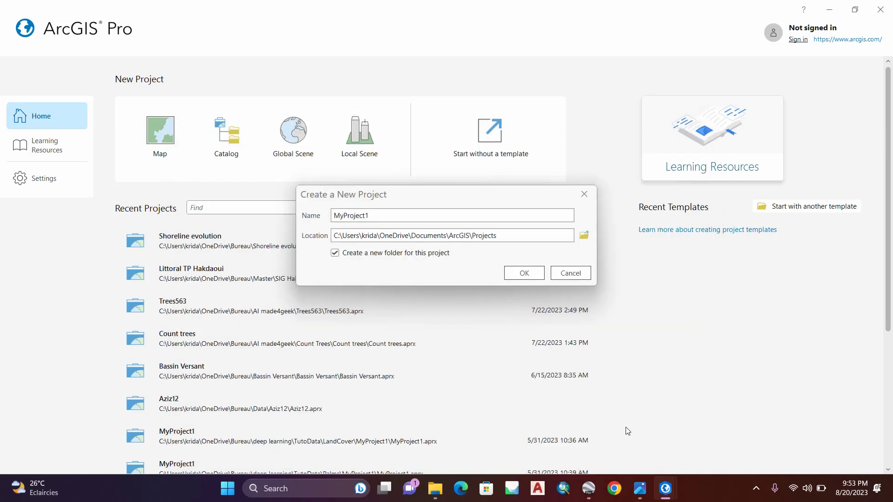
# Step: Name the project Shoreline Evolution2 and create it
pyautogui.click(361, 216)
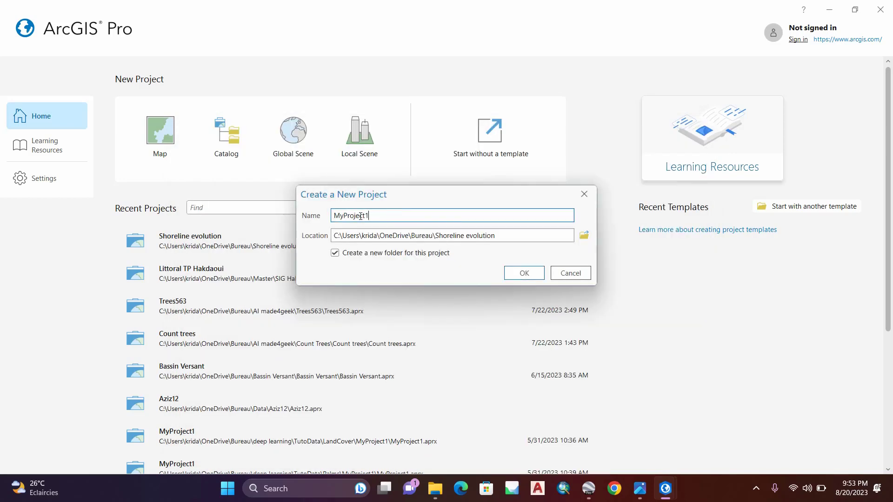
pyautogui.doubleClick(371, 215)
pyautogui.write('Shorlie')
pyautogui.press('BackSpace')
pyautogui.press('BackSpace')
pyautogui.press('BackSpace')
pyautogui.write('eline Evolution2')
pyautogui.click(524, 273)
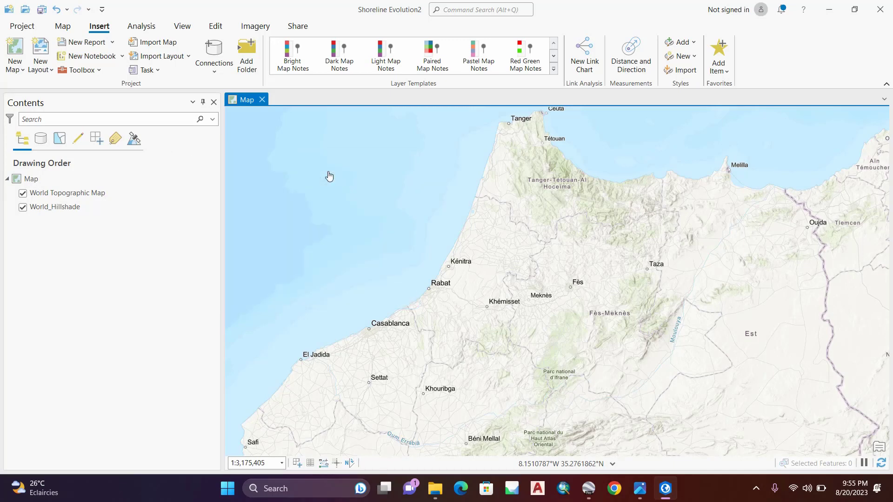
# Step: Switch to the Shoreline evolution folder and extract the LT05 1984 Landsat archive into its own folder there
pyautogui.click(831, 11)
pyautogui.click(280, 253)
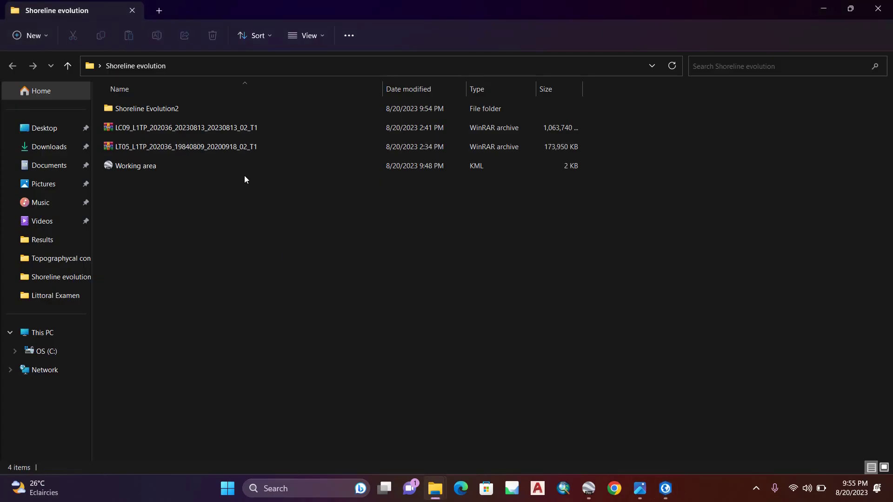
pyautogui.click(182, 149)
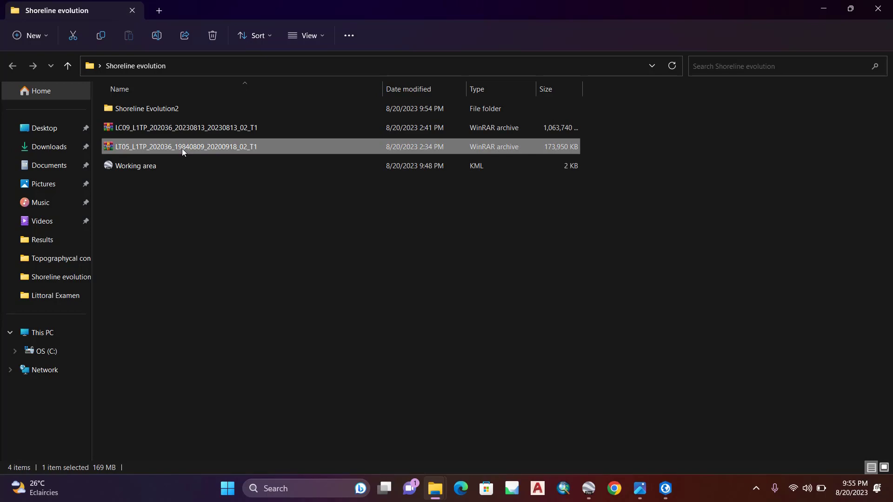
pyautogui.doubleClick(159, 148)
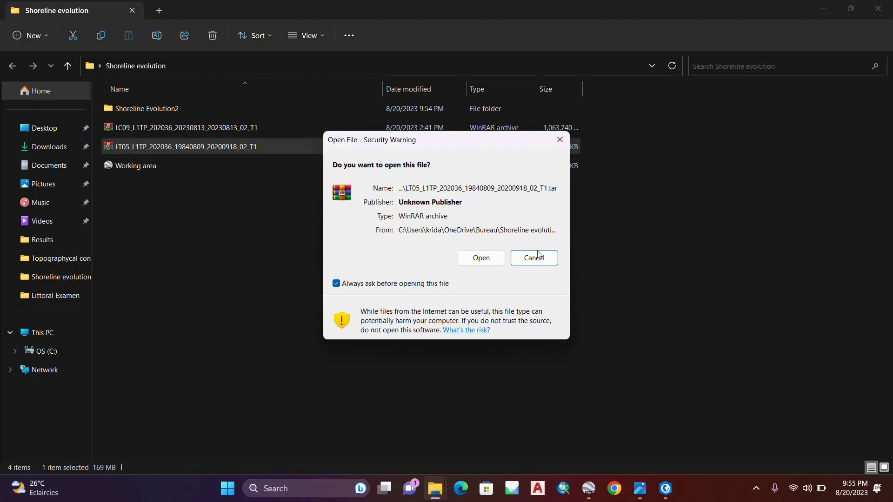
pyautogui.click(487, 258)
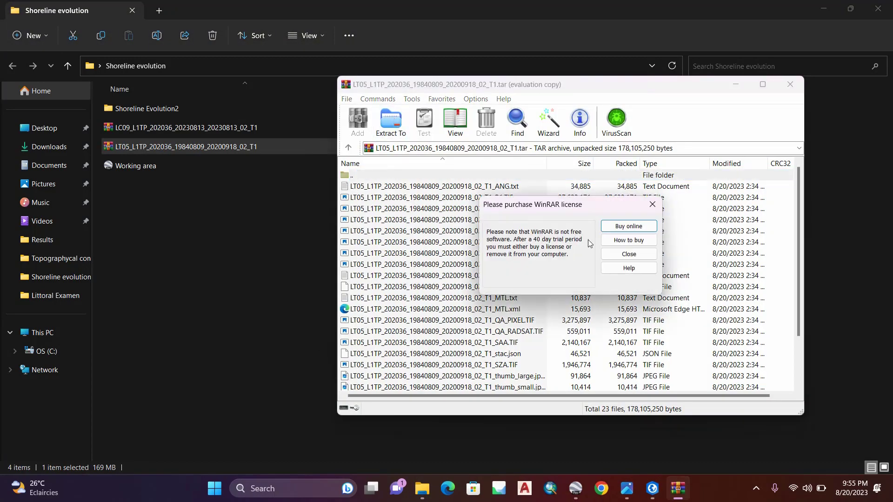
pyautogui.click(629, 254)
pyautogui.click(390, 132)
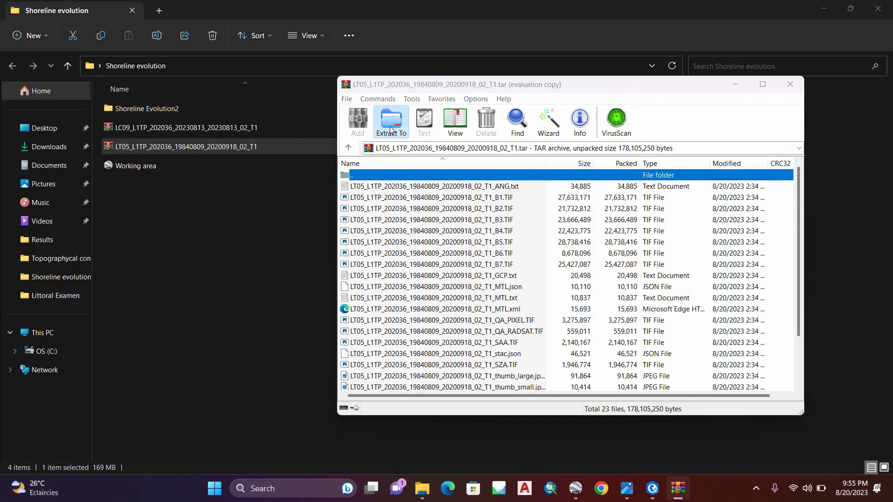
pyautogui.click(601, 369)
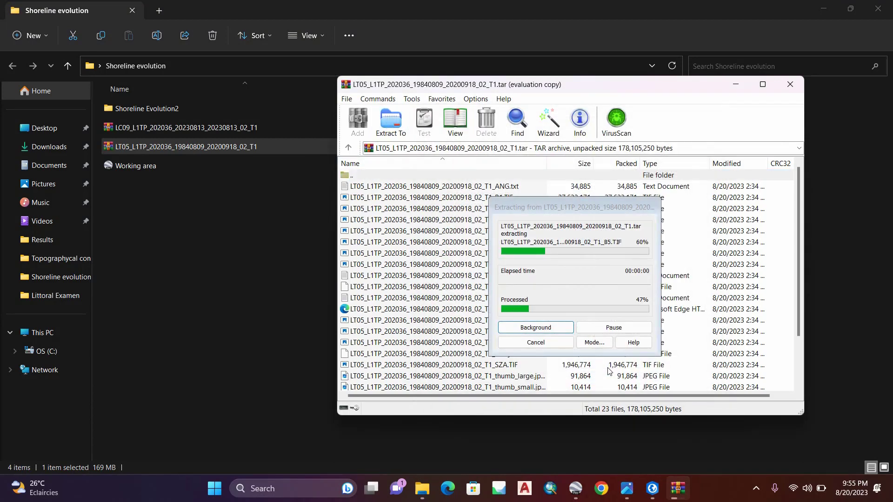
pyautogui.click(790, 84)
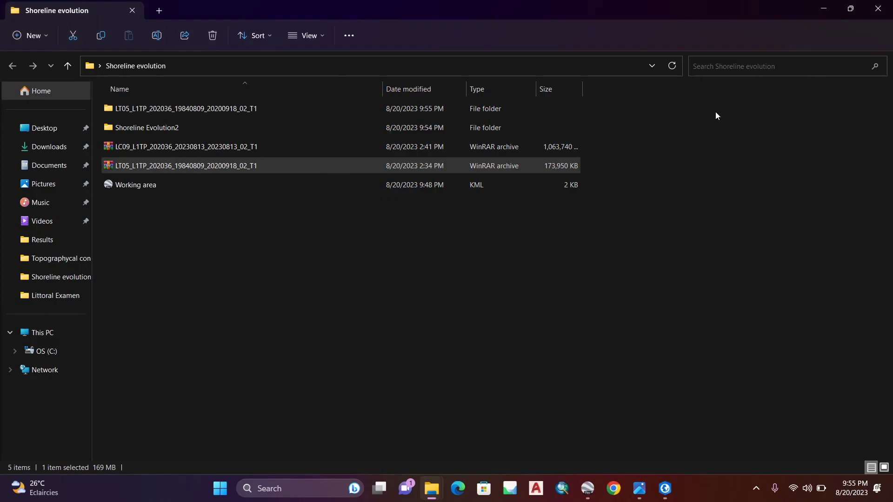
# Step: Extract the LC09 2023 Landsat archive into its own folder inside the Shoreline evolution folder
pyautogui.doubleClick(233, 147)
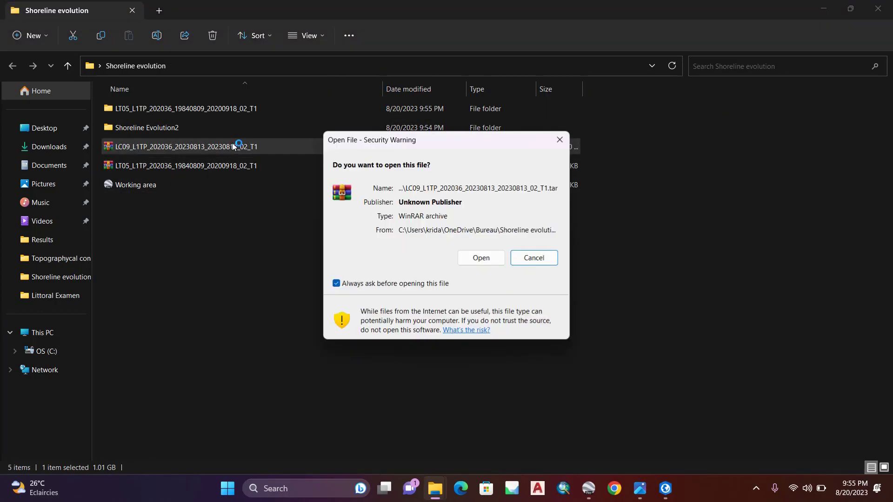
pyautogui.click(494, 257)
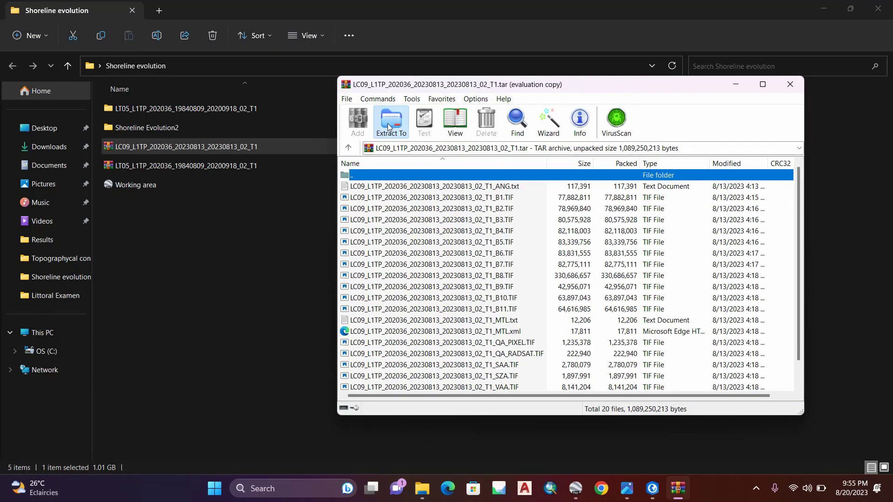
pyautogui.click(389, 127)
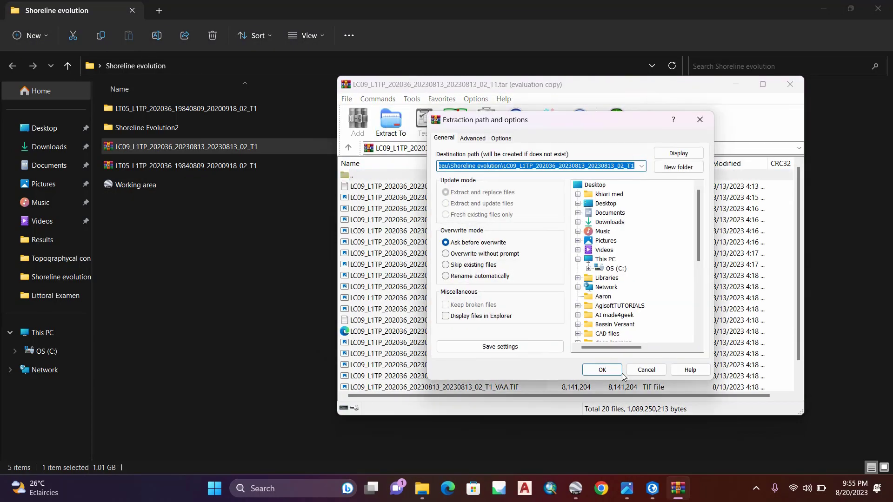
pyautogui.click(609, 367)
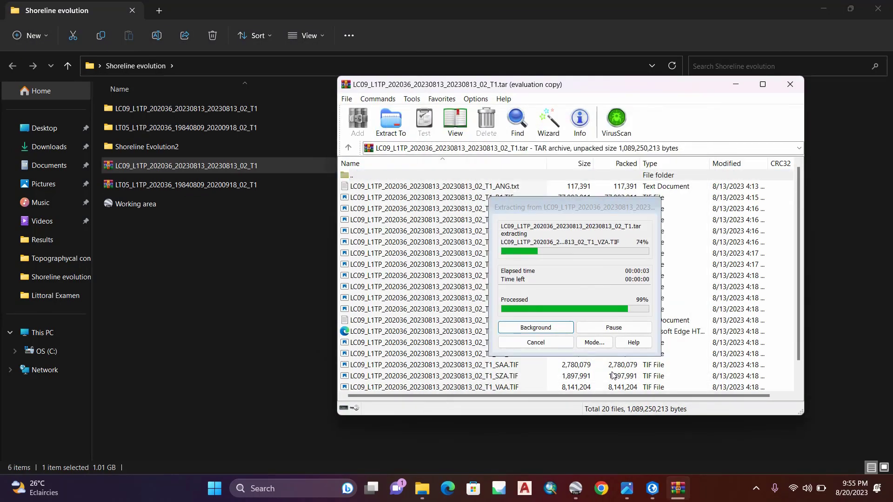
pyautogui.click(791, 84)
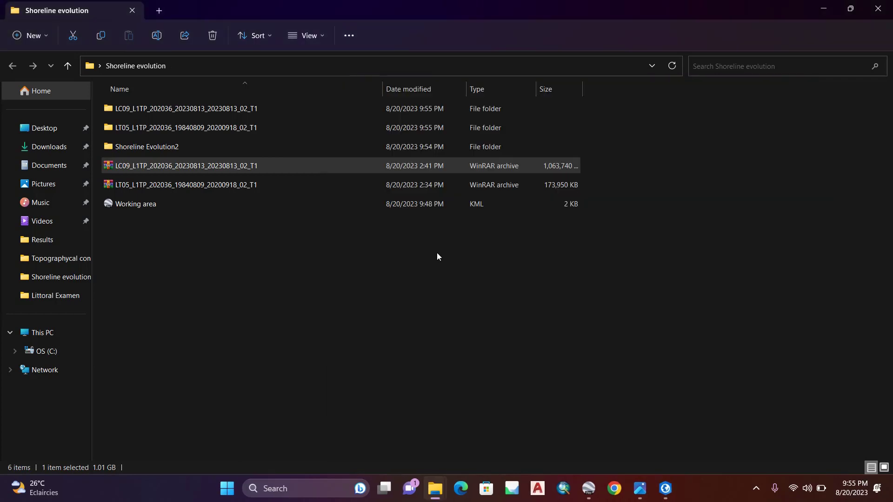
# Step: Examine bands B1, B2 and B3 in the extracted LT05 1984 folder, then return to Shoreline evolution
pyautogui.click(166, 126)
pyautogui.doubleClick(217, 128)
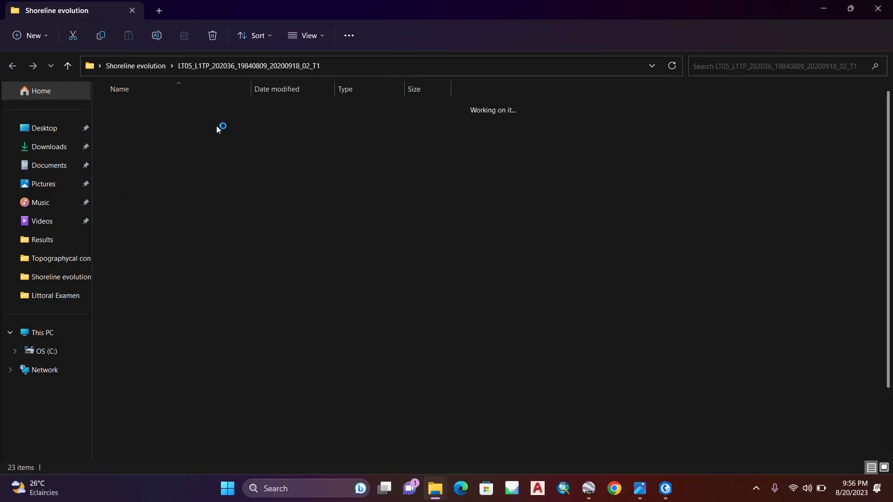
pyautogui.click(366, 69)
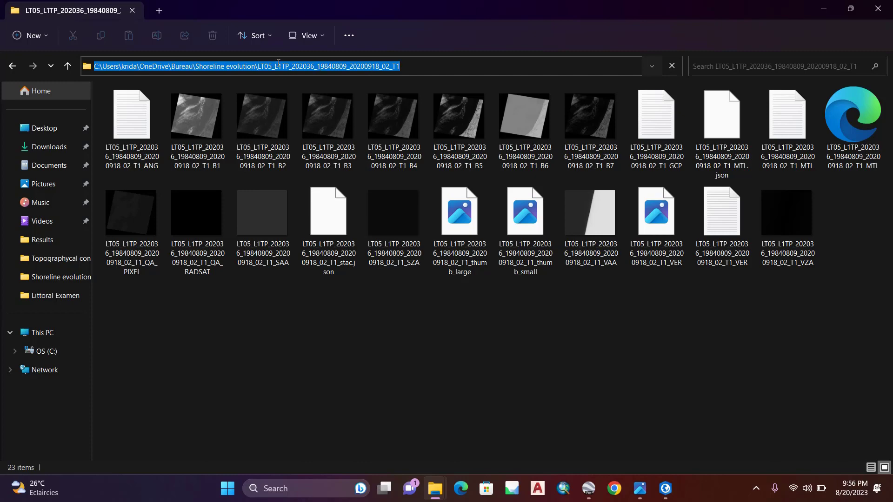
pyautogui.click(216, 125)
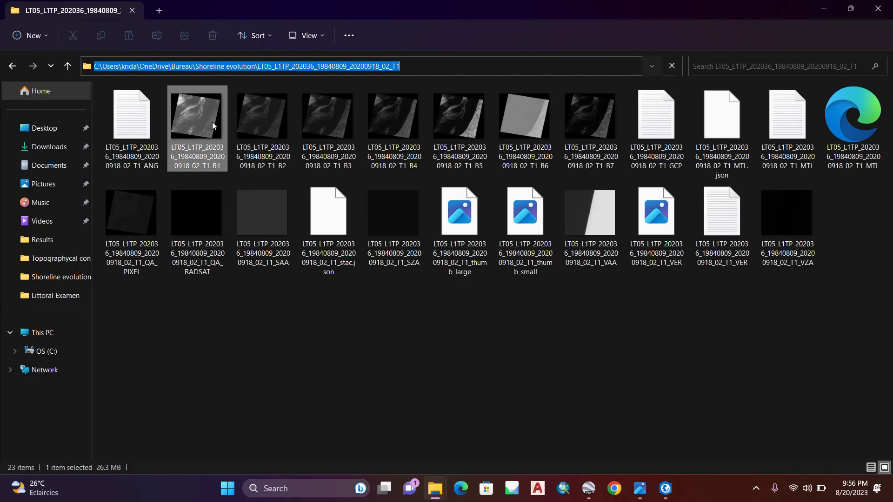
pyautogui.keyDown('ctrl'); pyautogui.click(273, 127); pyautogui.keyUp('ctrl')
pyautogui.keyDown('ctrl'); pyautogui.click(313, 121); pyautogui.keyUp('ctrl')
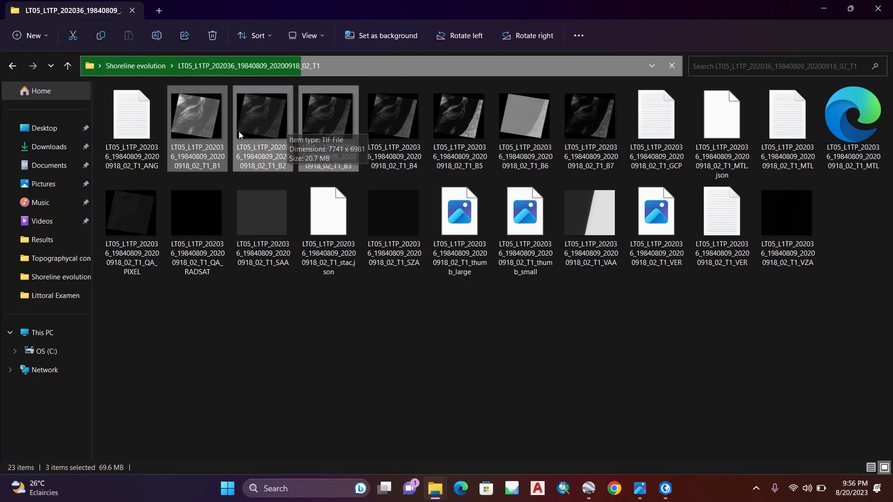
pyautogui.click(13, 66)
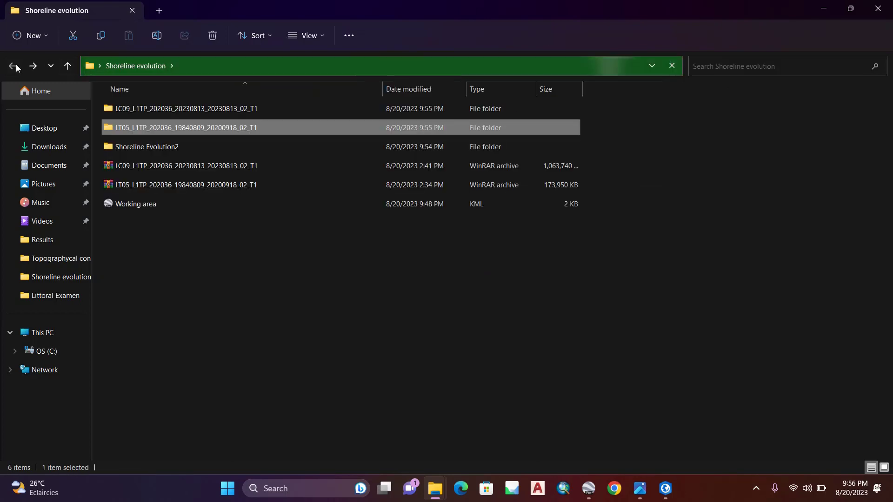
# Step: Examine bands B2, B3 and B4 in the extracted LC09 2023 folder, then return to Shoreline evolution
pyautogui.doubleClick(163, 109)
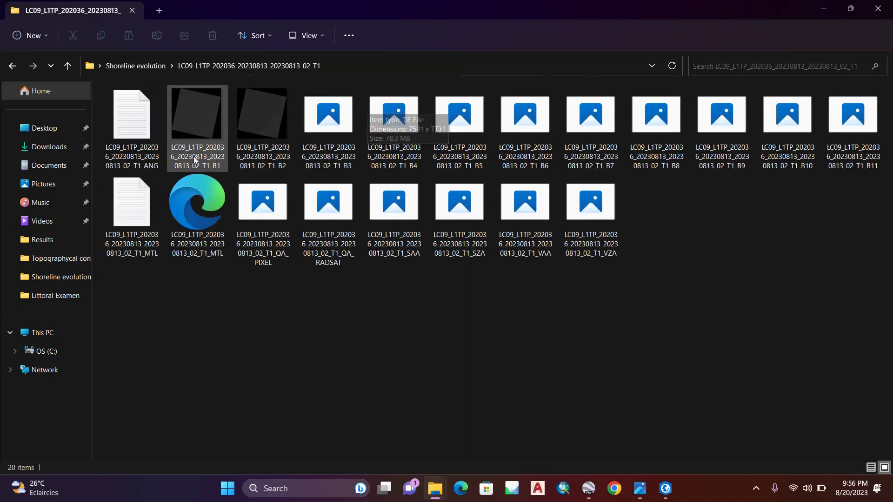
pyautogui.click(279, 113)
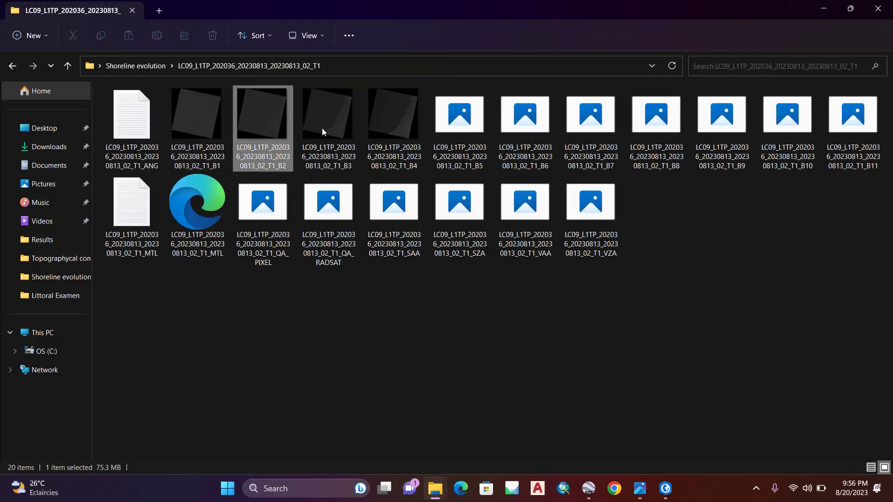
pyautogui.keyDown('ctrl'); pyautogui.click(344, 124); pyautogui.keyUp('ctrl')
pyautogui.keyDown('ctrl'); pyautogui.click(405, 133); pyautogui.keyUp('ctrl')
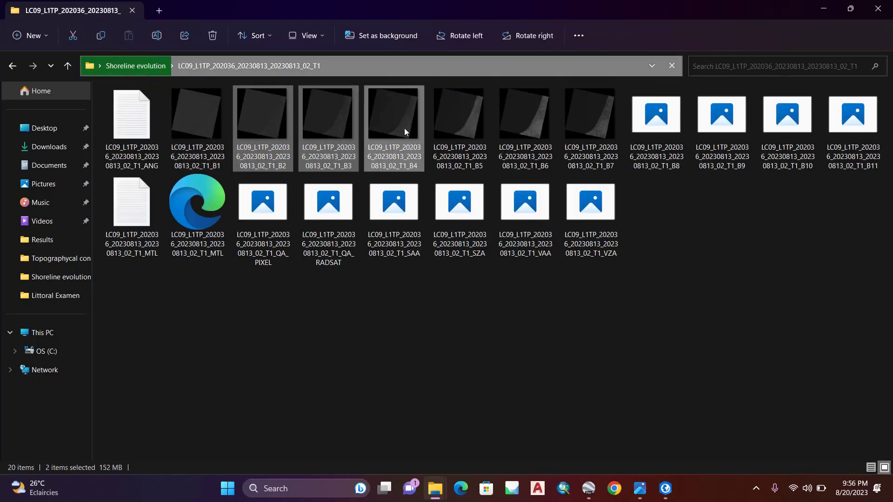
pyautogui.click(11, 65)
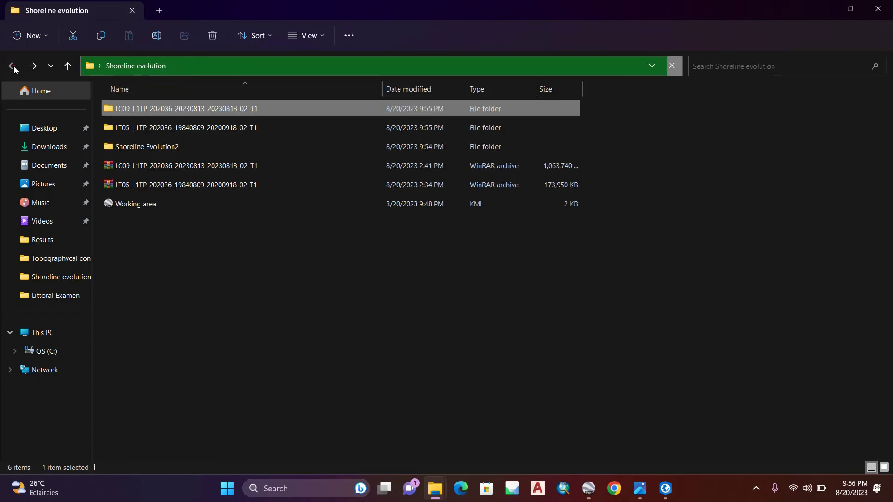
# Step: Open the extracted LT05 1984 folder and copy its full path
pyautogui.doubleClick(154, 123)
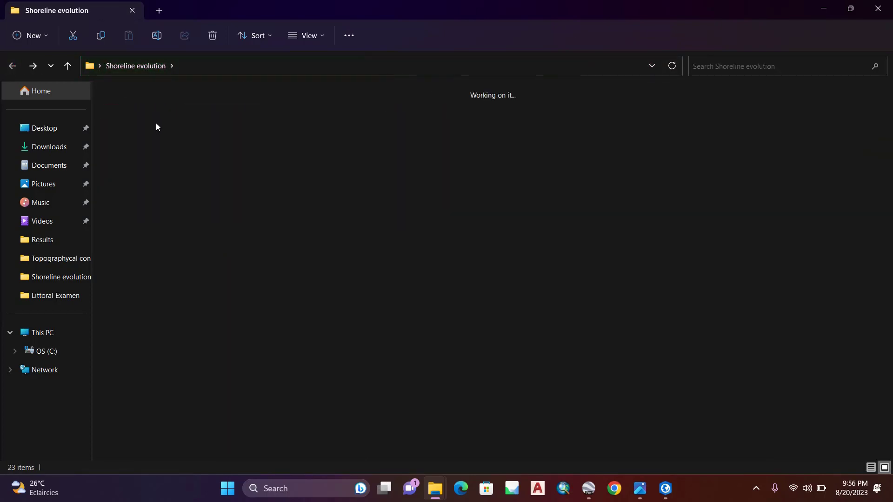
pyautogui.click(361, 69)
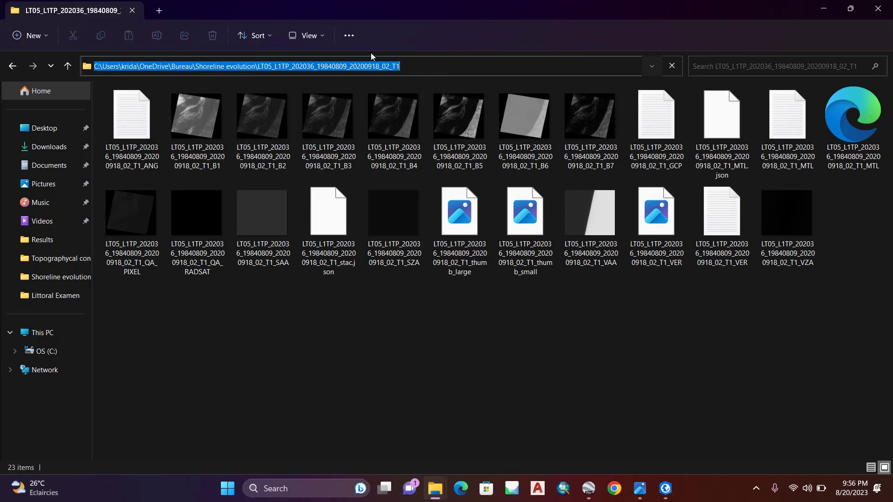
pyautogui.click(824, 8)
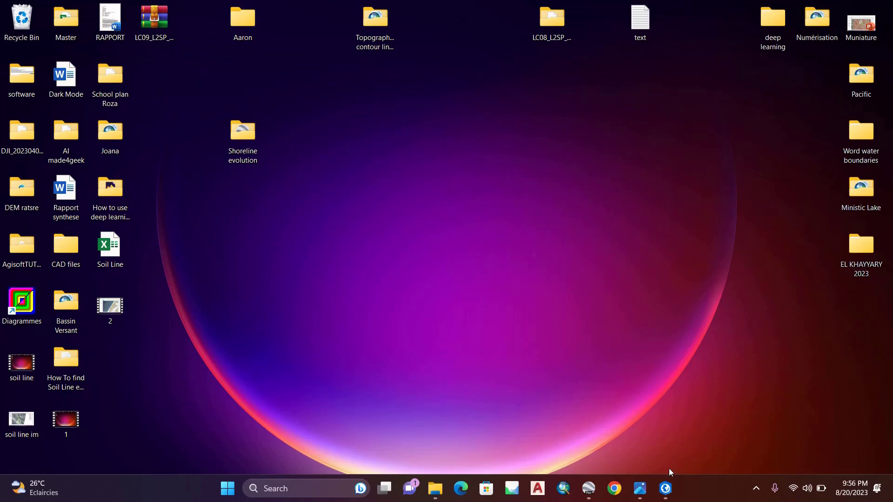
# Step: Switch back to ArcGIS Pro and turn off the World Topographic Map and World_Hillshade layers
pyautogui.click(665, 492)
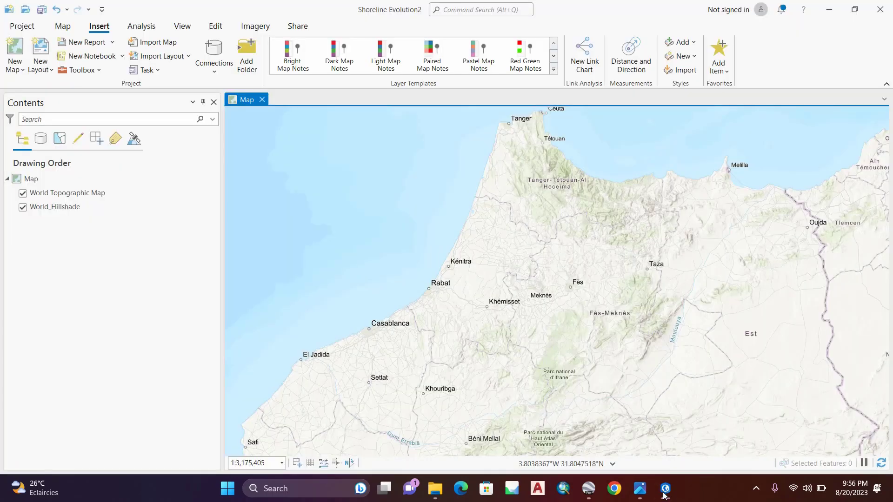
pyautogui.click(665, 492)
pyautogui.click(665, 492)
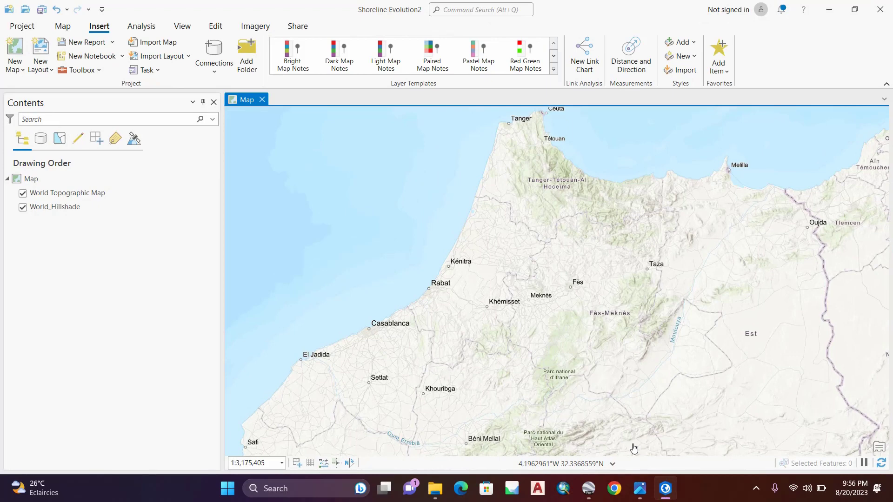
pyautogui.click(22, 194)
pyautogui.click(23, 207)
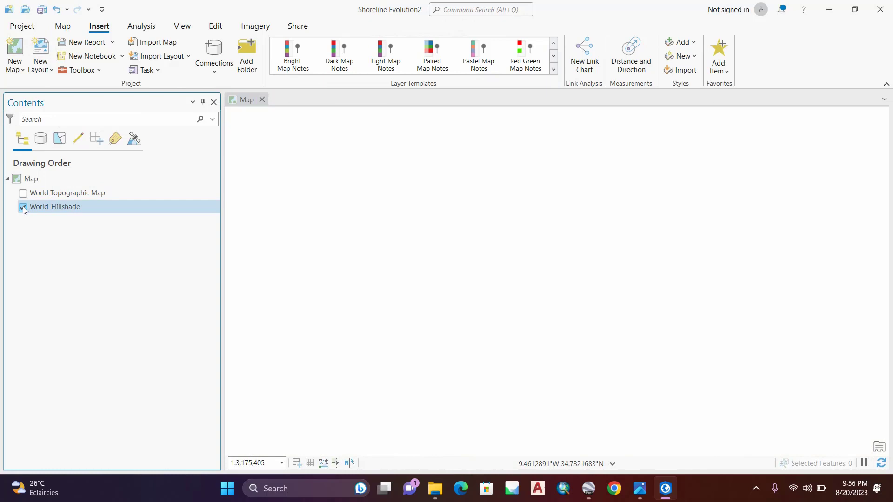
# Step: Add a new group layer to the map and name it Landsat 5
pyautogui.click(30, 181)
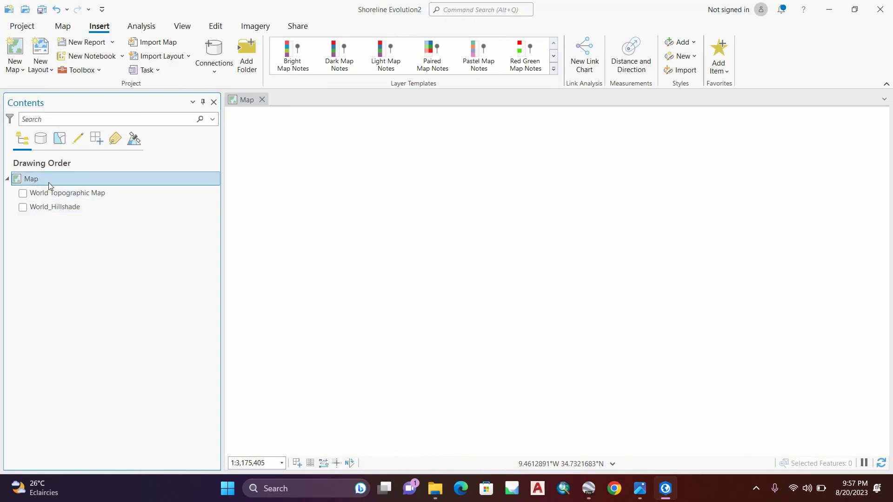
pyautogui.rightClick(48, 183)
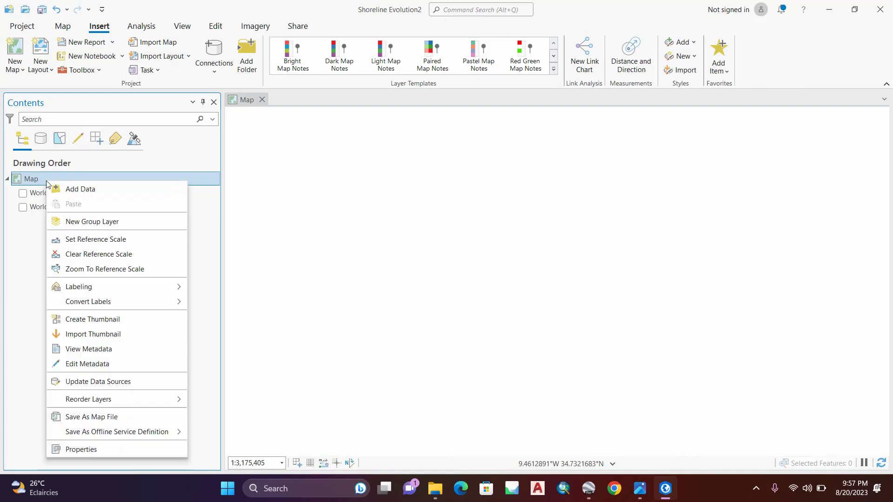
pyautogui.click(95, 221)
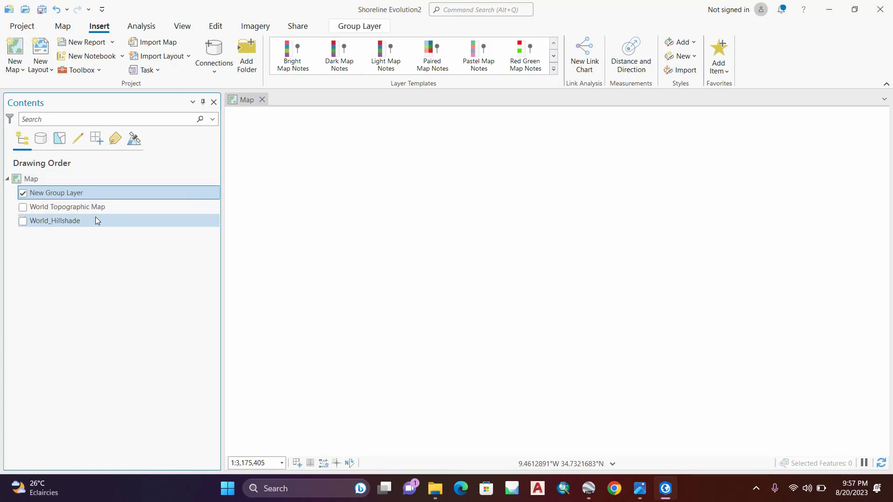
pyautogui.doubleClick(72, 194)
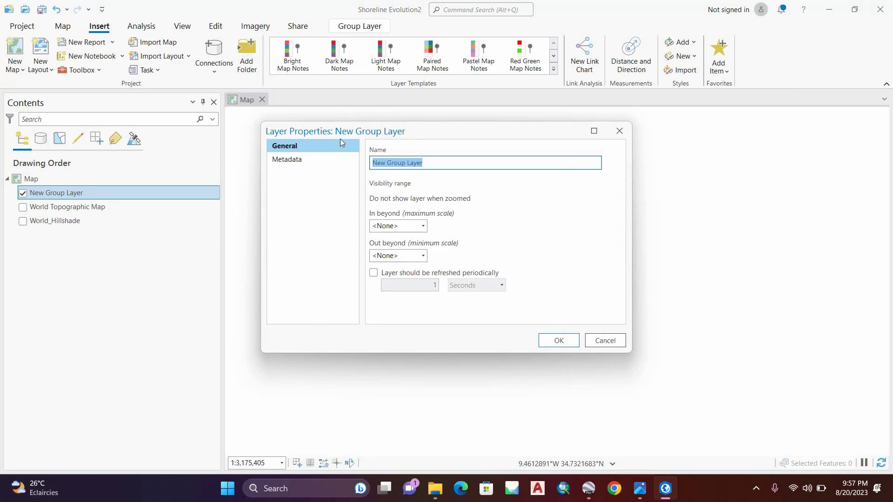
pyautogui.write('L')
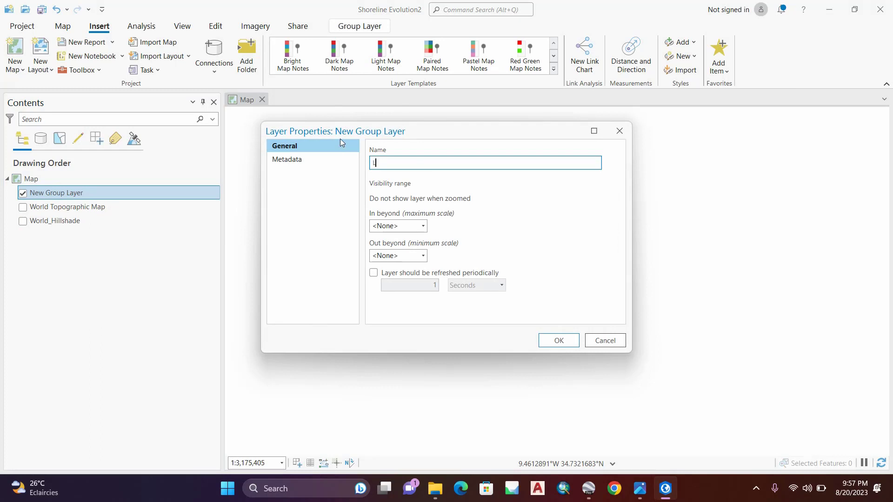
pyautogui.write('andsat 5')
pyautogui.click(561, 338)
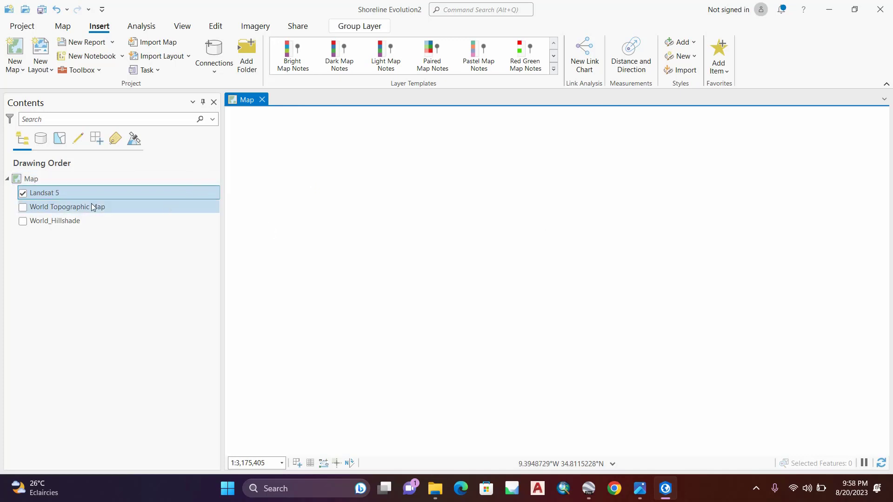
# Step: Start adding data to the Landsat 5 group and browse to the extracted LT05 1984 folder using the copied path
pyautogui.rightClick(53, 192)
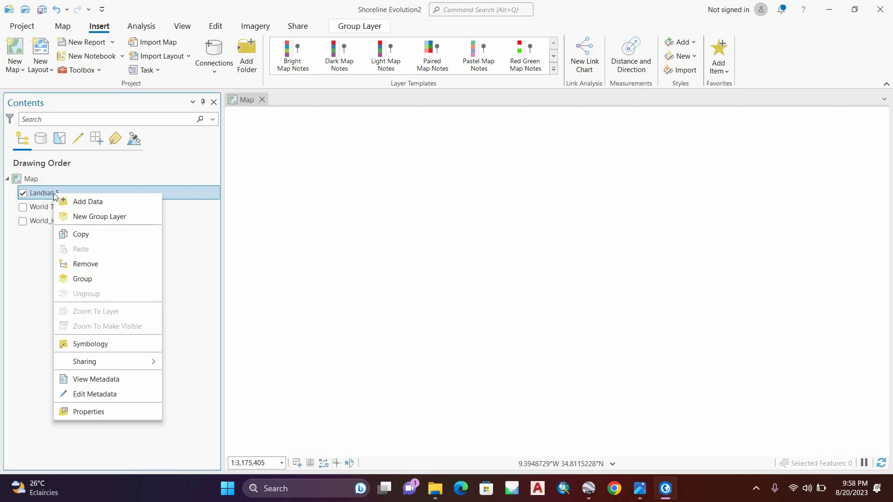
pyautogui.click(98, 204)
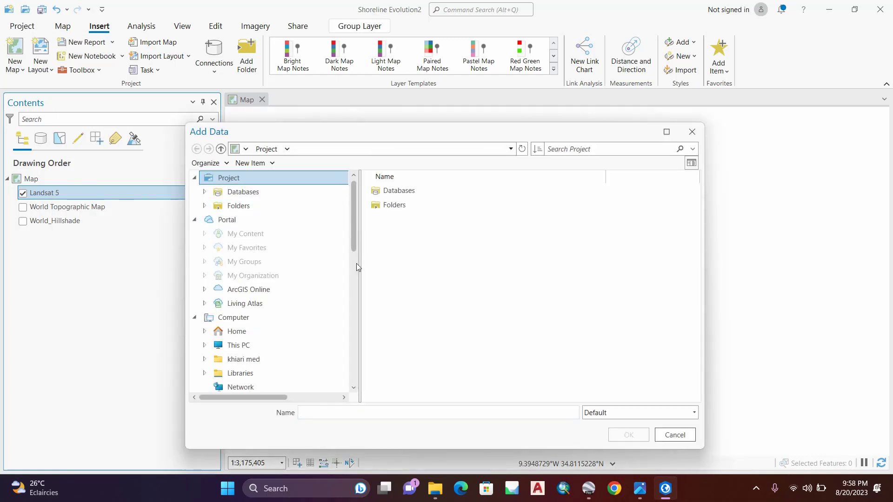
pyautogui.rightClick(327, 416)
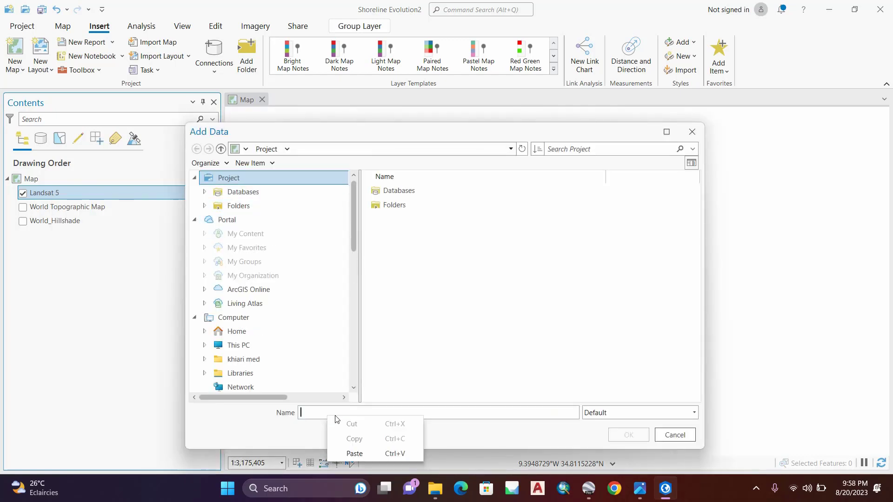
pyautogui.click(350, 453)
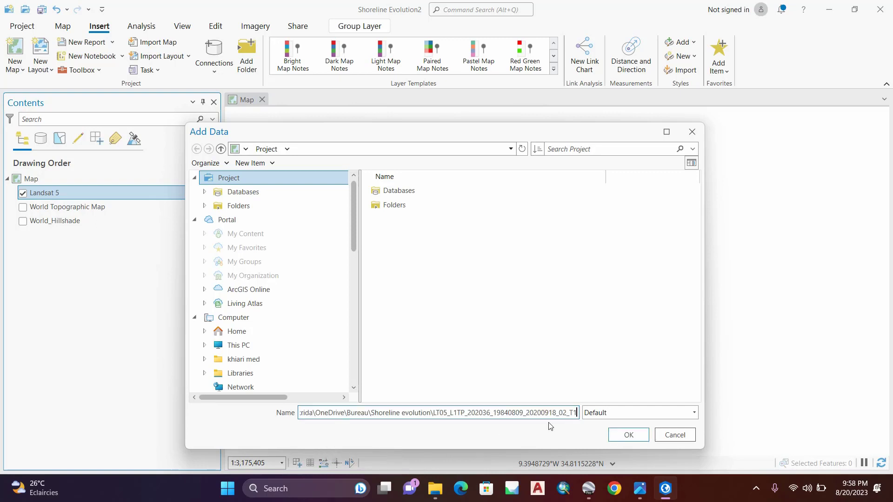
pyautogui.click(621, 437)
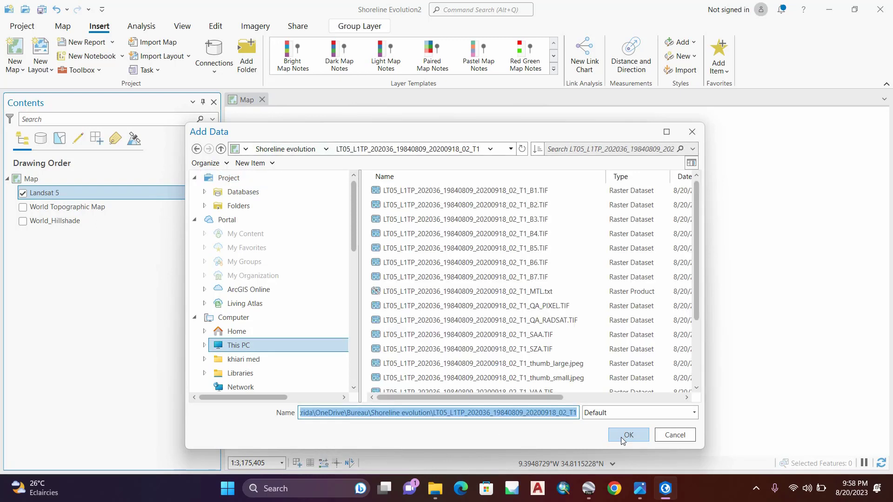
# Step: Add the B1, B2 and B3 TIF bands to the Landsat 5 group and expand it to show the band layers
pyautogui.click(523, 194)
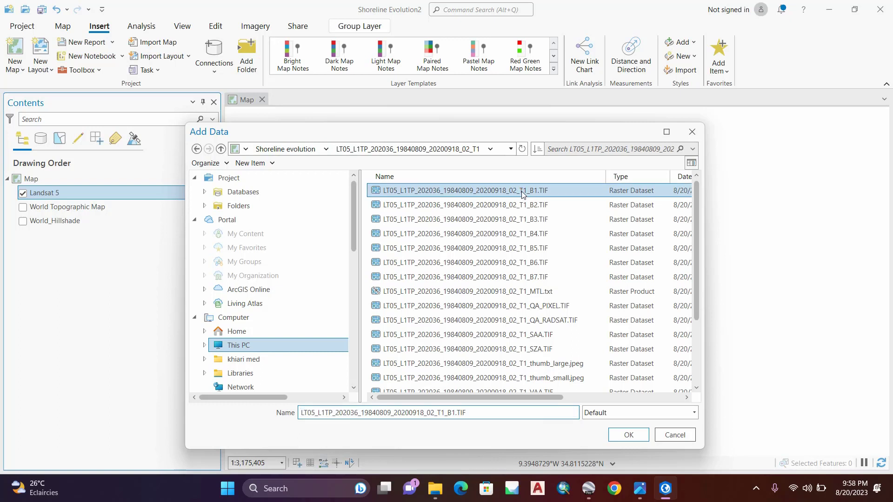
pyautogui.keyDown('ctrl'); pyautogui.click(516, 205); pyautogui.keyUp('ctrl')
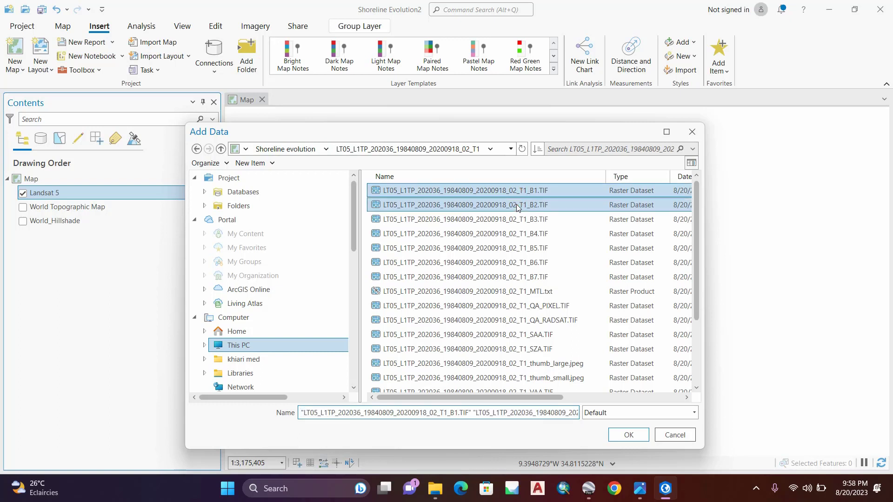
pyautogui.keyDown('ctrl'); pyautogui.click(512, 219); pyautogui.keyUp('ctrl')
pyautogui.keyDown('ctrl'); pyautogui.click(623, 306); pyautogui.keyUp('ctrl')
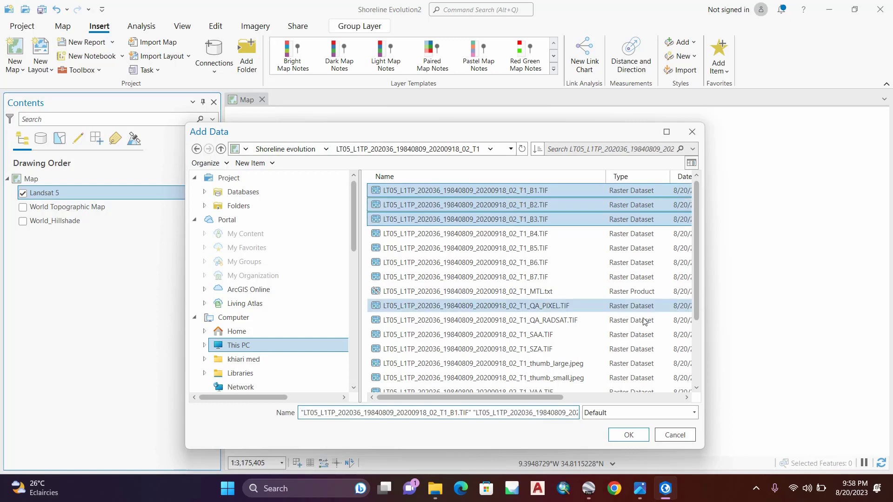
pyautogui.click(629, 435)
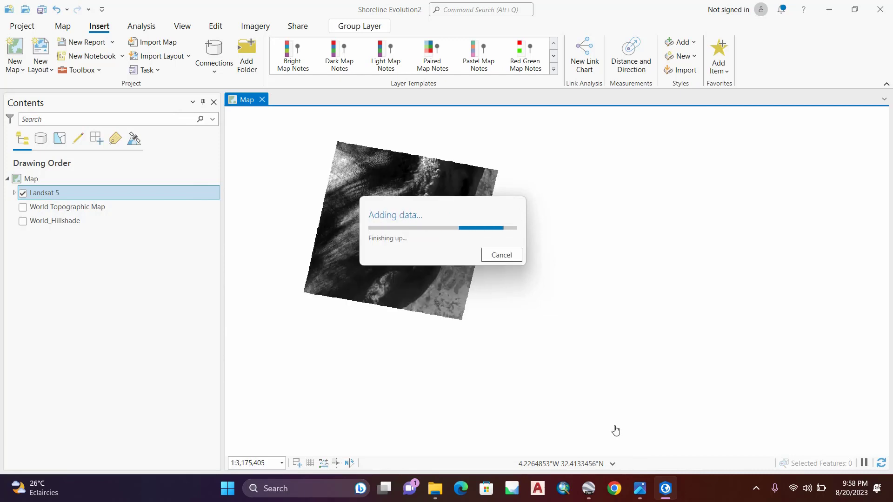
pyautogui.click(14, 193)
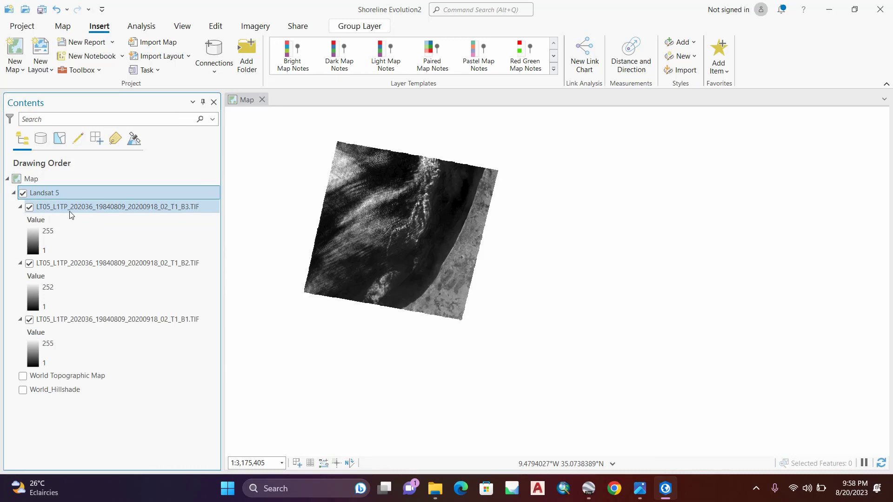
# Step: Open the geoprocessing toolboxes and expand Data Management Tools
pyautogui.click(152, 27)
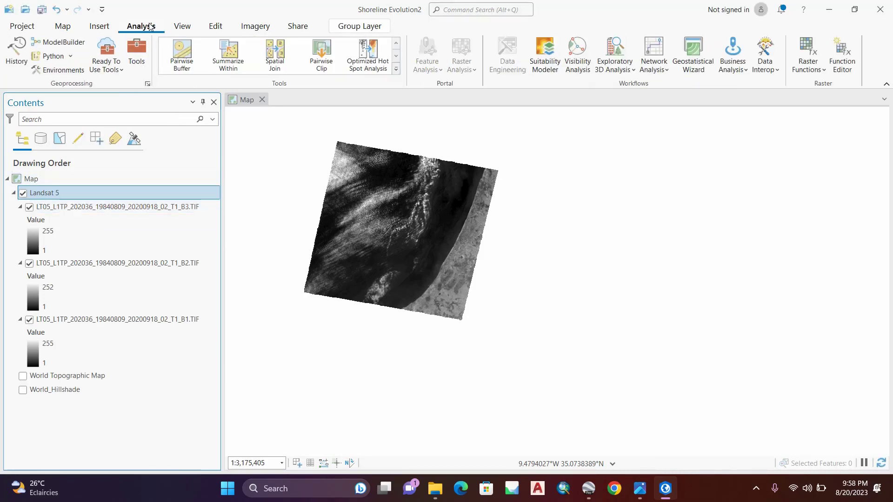
pyautogui.click(142, 49)
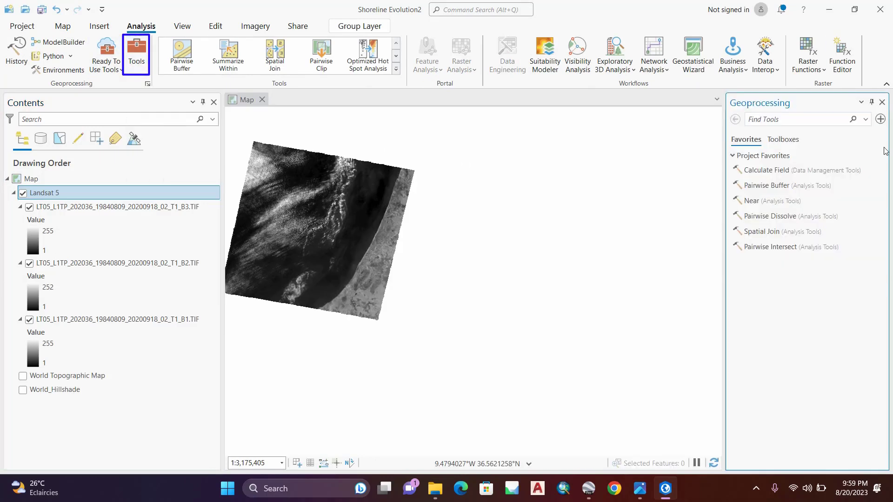
pyautogui.click(792, 141)
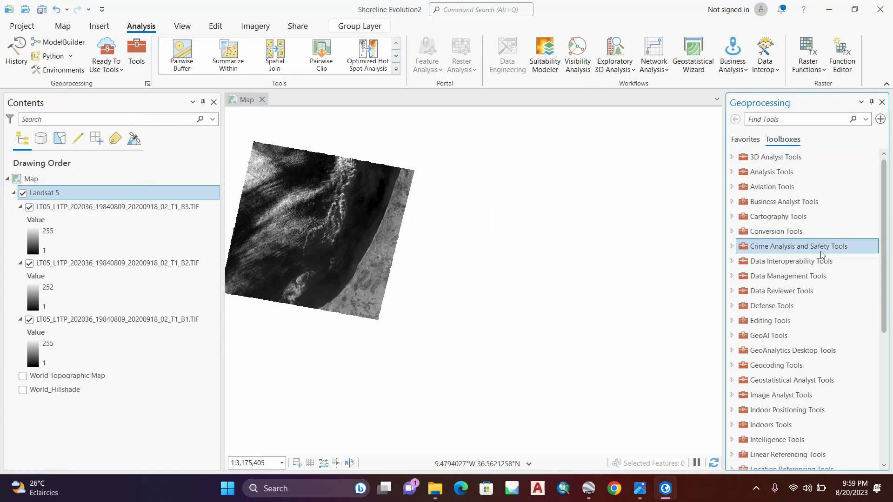
pyautogui.scroll(-2, 824, 270)
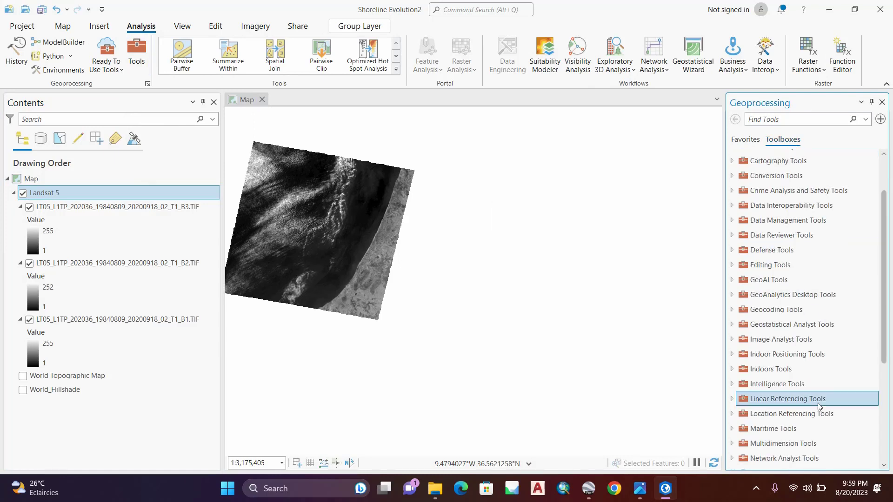
pyautogui.scroll(-2, 832, 372)
pyautogui.scroll(4, 833, 372)
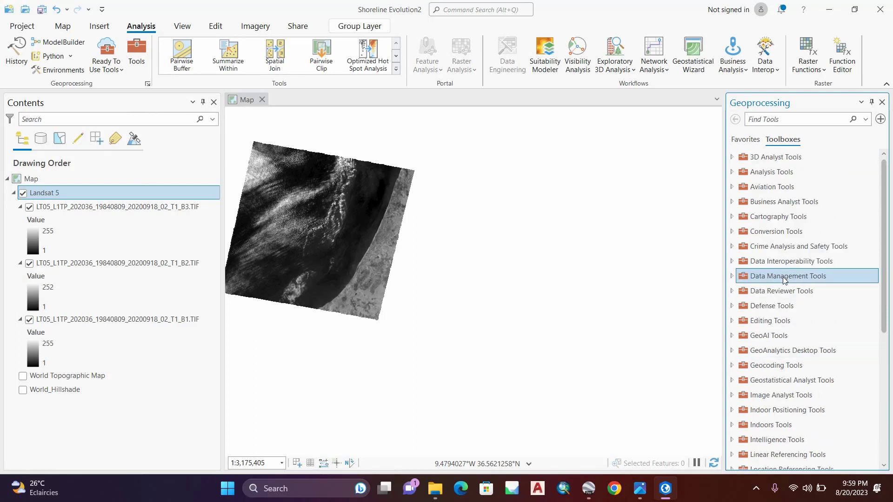
pyautogui.click(784, 278)
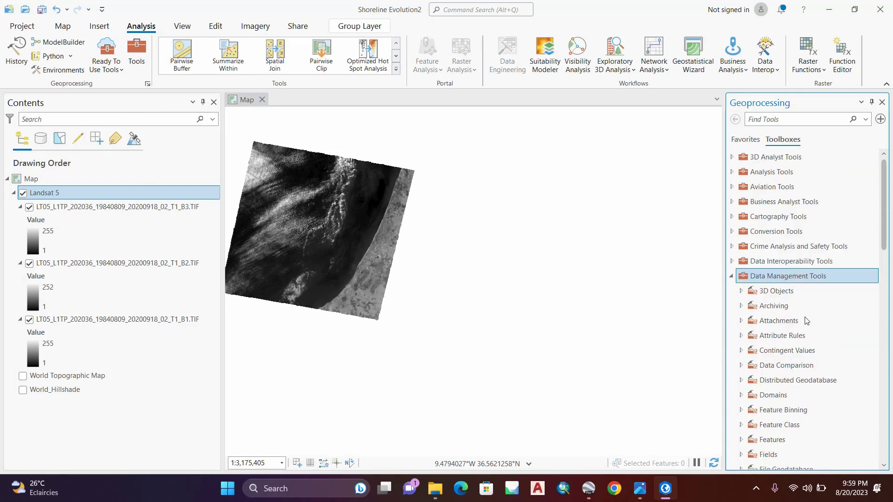
# Step: Open the Composite Bands tool from the Raster Processing toolset under Raster
pyautogui.scroll(-3, 806, 321)
pyautogui.scroll(-2, 807, 321)
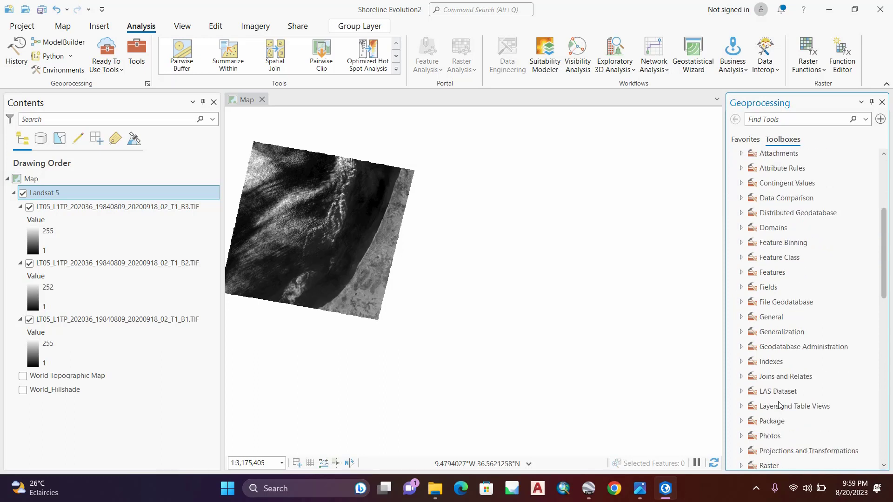
pyautogui.scroll(-2, 780, 406)
pyautogui.click(769, 410)
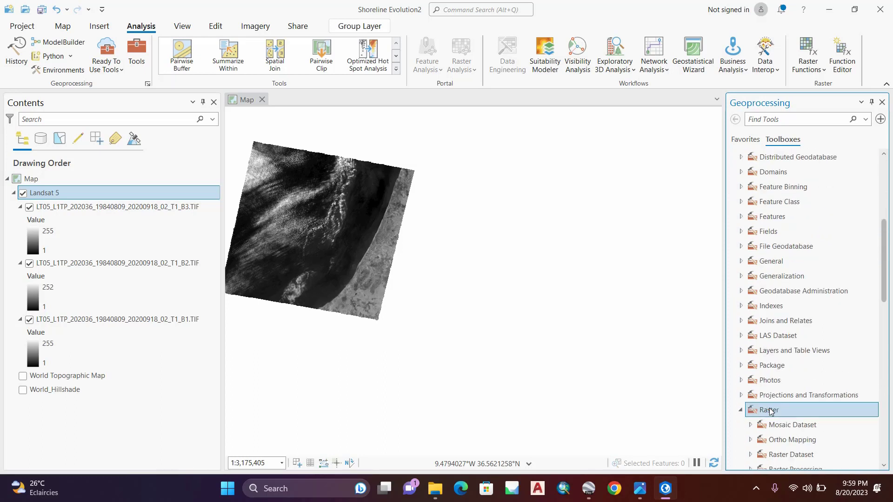
pyautogui.scroll(-3, 769, 412)
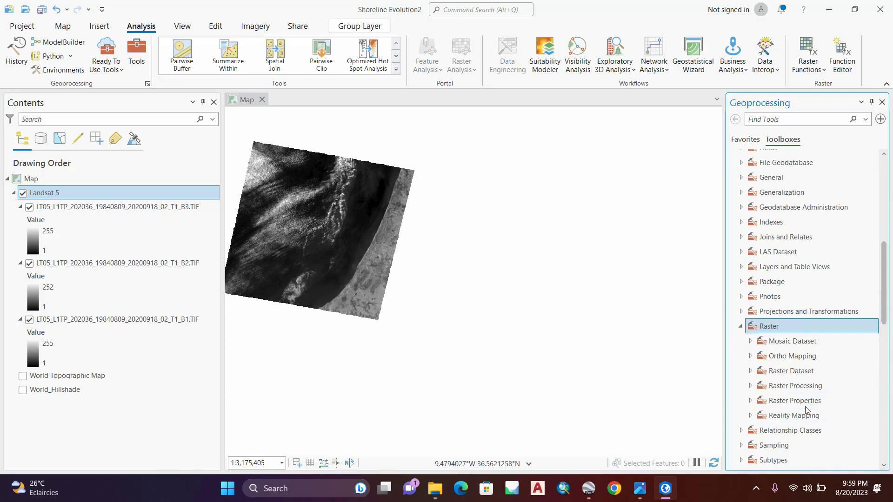
pyautogui.click(790, 387)
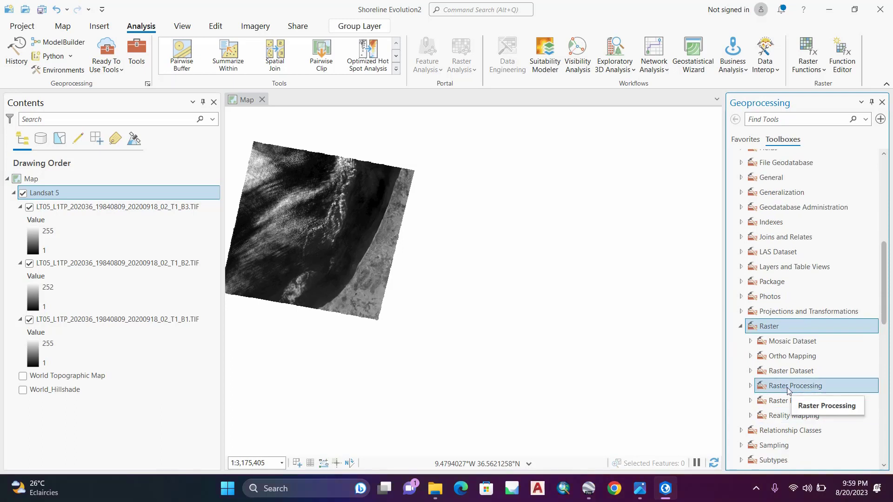
pyautogui.doubleClick(787, 387)
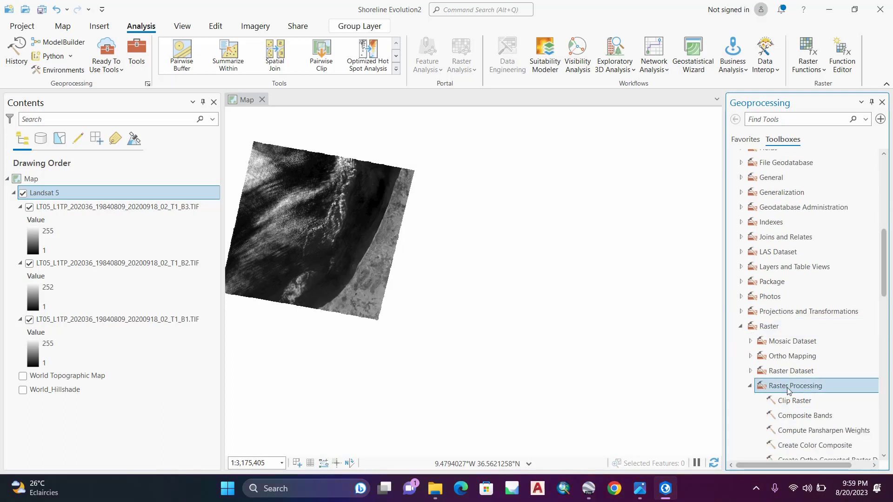
pyautogui.click(828, 418)
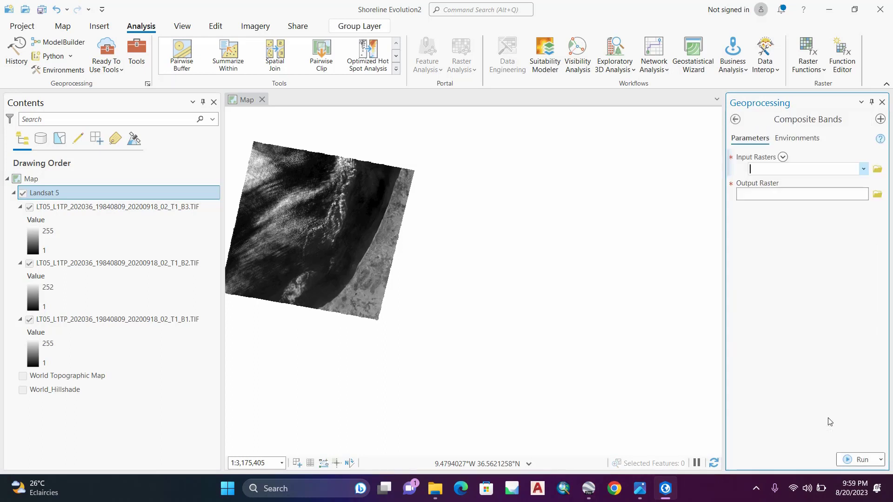
# Step: Set the Composite Bands input rasters to the Landsat 5 bands in the order B3, B2, B1
pyautogui.click(864, 169)
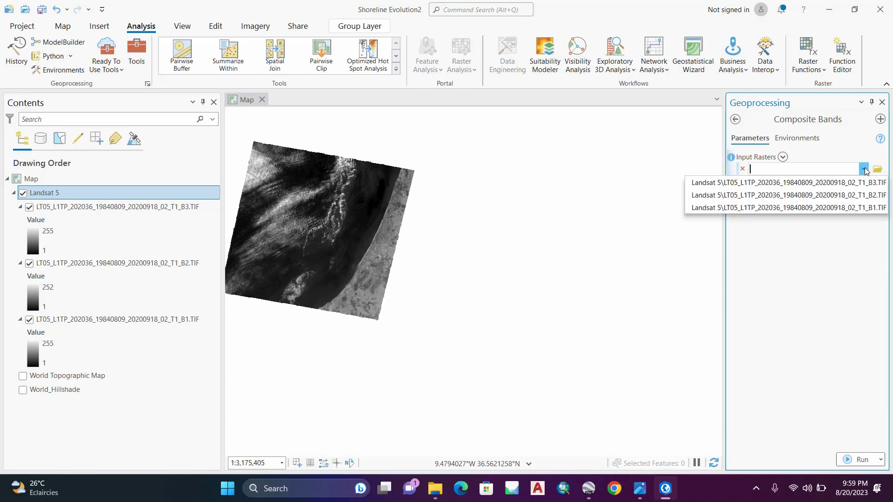
pyautogui.click(873, 182)
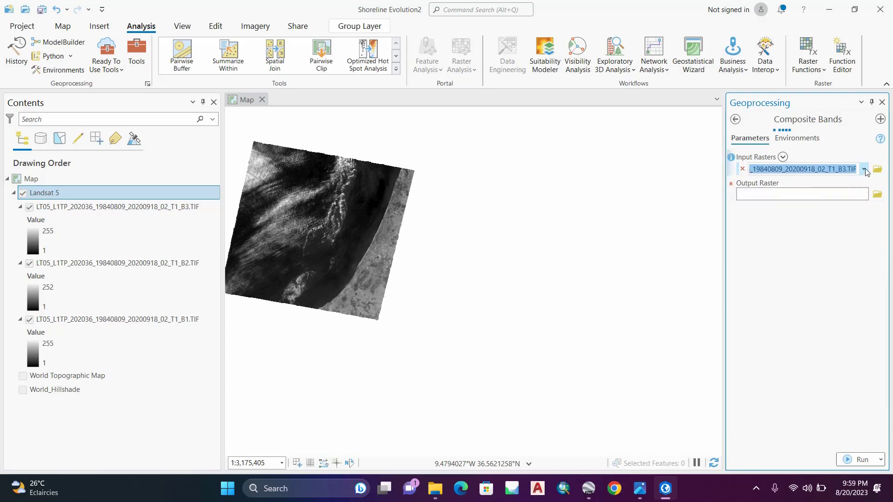
pyautogui.click(863, 183)
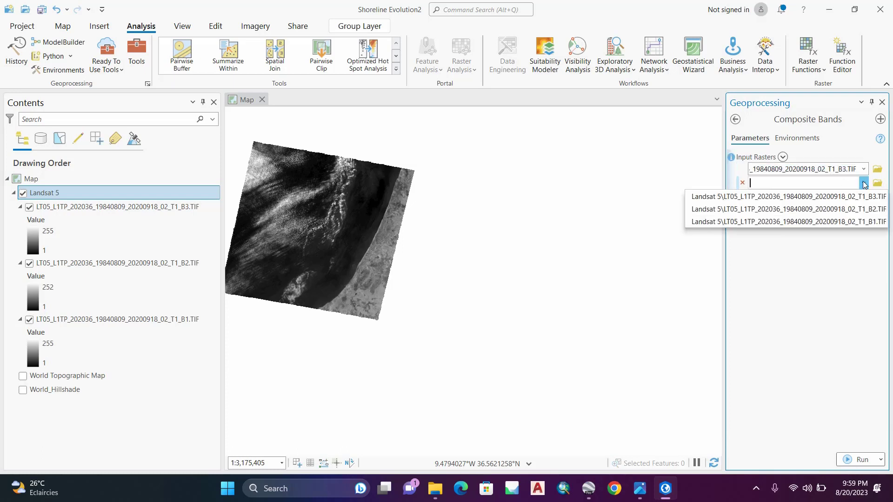
pyautogui.click(862, 209)
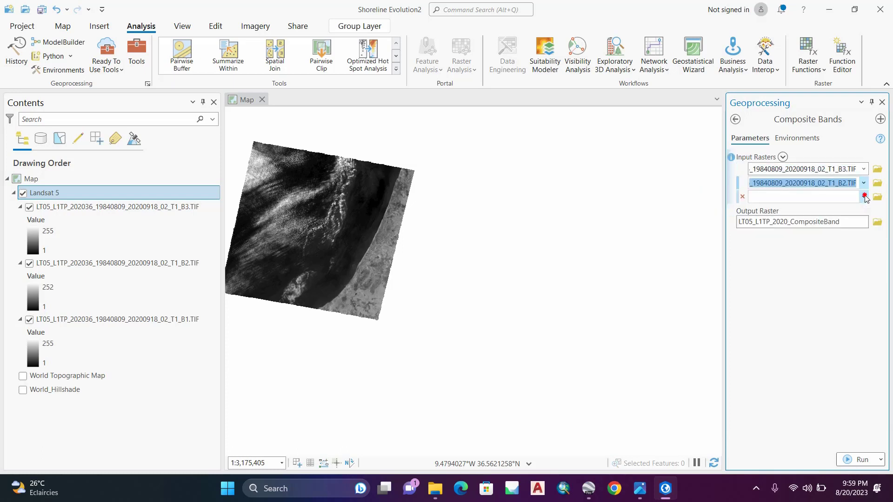
pyautogui.click(863, 196)
pyautogui.click(856, 237)
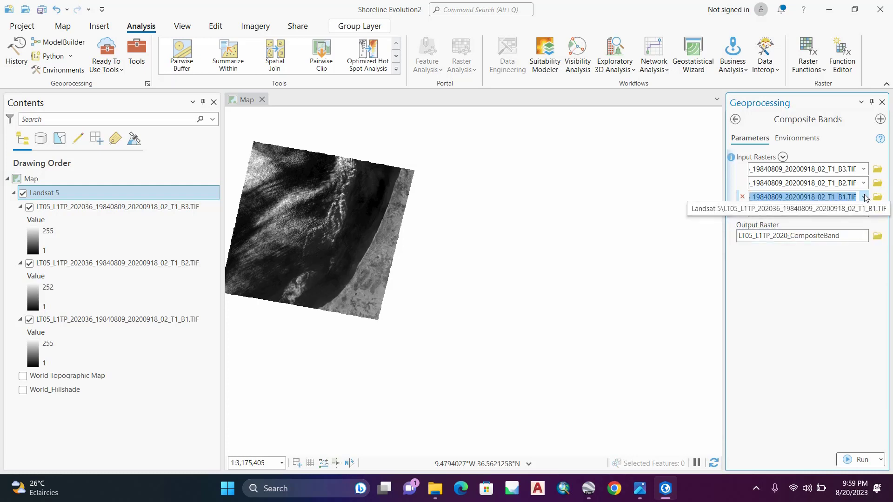
# Step: Name the output raster LT1984 in the Shoreline Evolution2 geodatabase and run Composite Bands
pyautogui.click(861, 235)
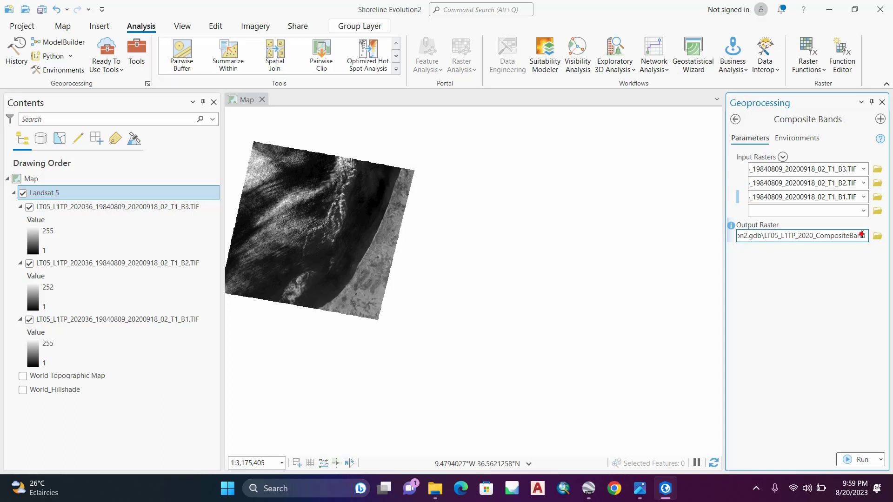
pyautogui.moveTo(862, 235); pyautogui.dragTo(770, 235)
pyautogui.press('BackSpace')
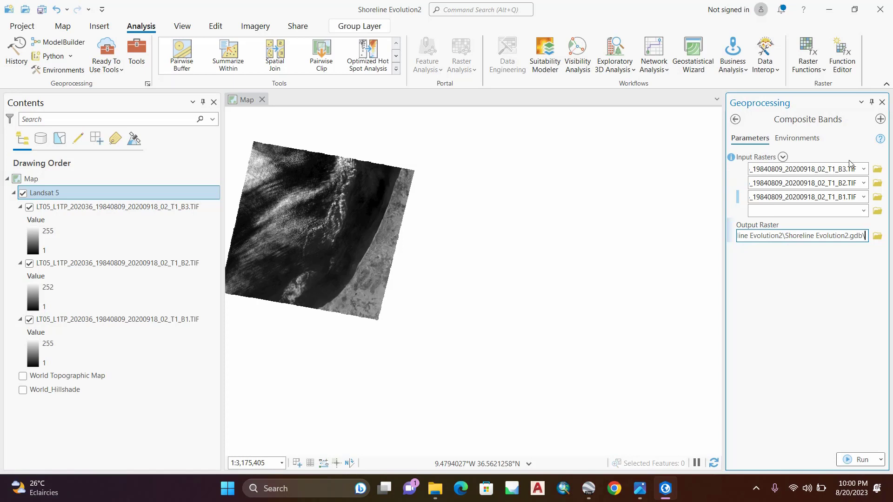
pyautogui.write('LT')
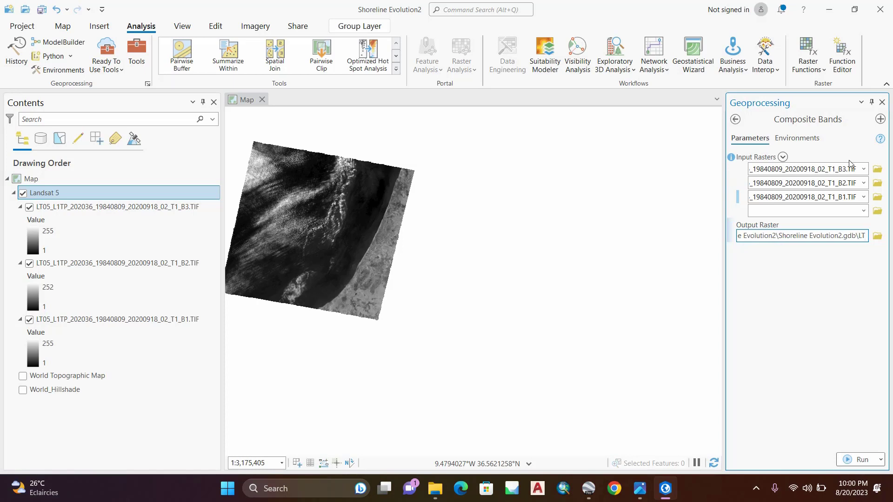
pyautogui.write('1984')
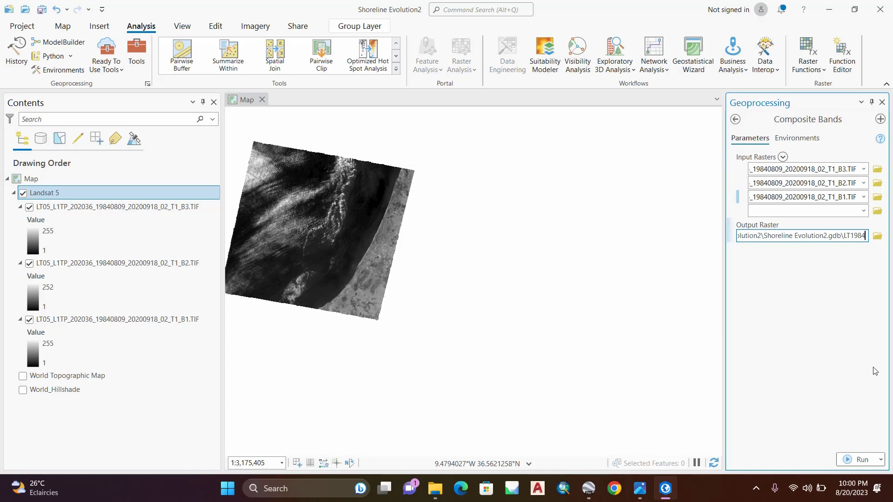
pyautogui.click(838, 281)
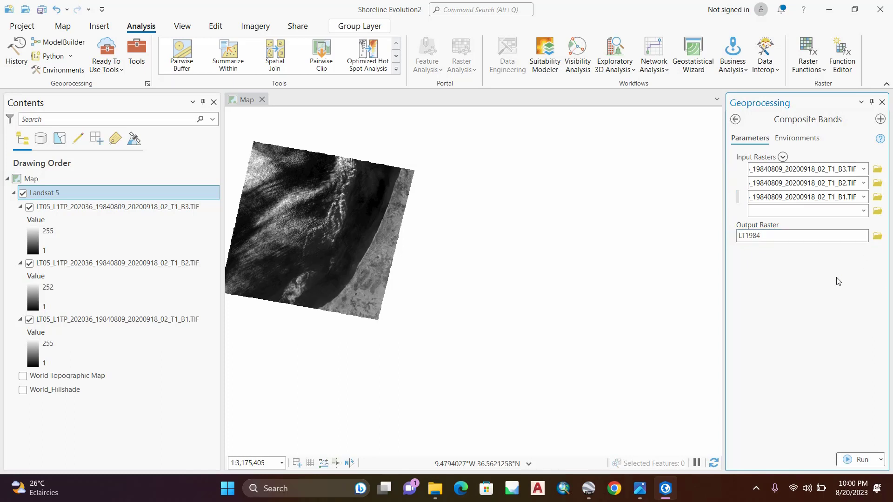
pyautogui.click(864, 462)
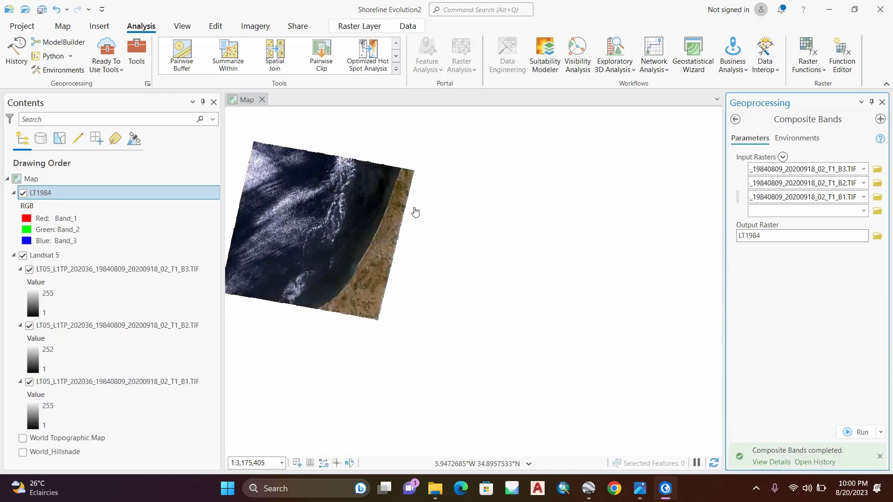
# Step: Move the LT1984 composite into the Landsat 5 group above the band layers and switch to Google Earth Pro
pyautogui.moveTo(46, 198)
pyautogui.mouseDown()
pyautogui.moveTo(70, 239)
pyautogui.moveTo(55, 268)
pyautogui.mouseUp()
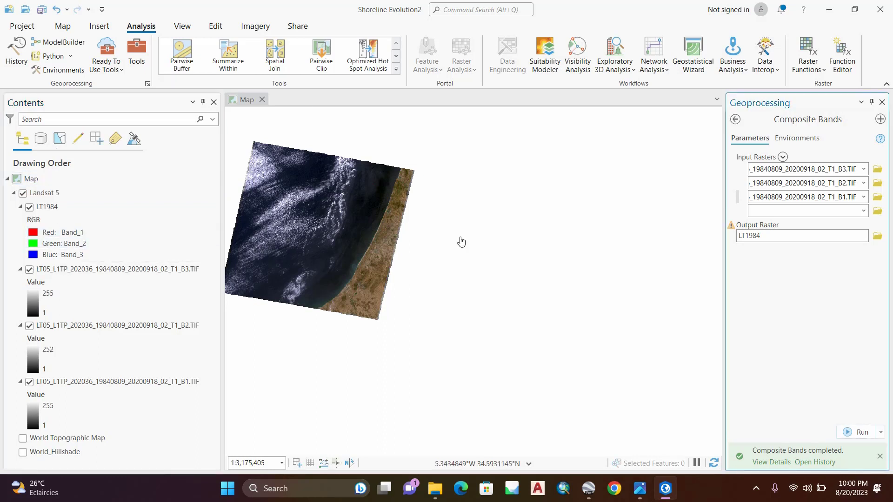
pyautogui.click(588, 488)
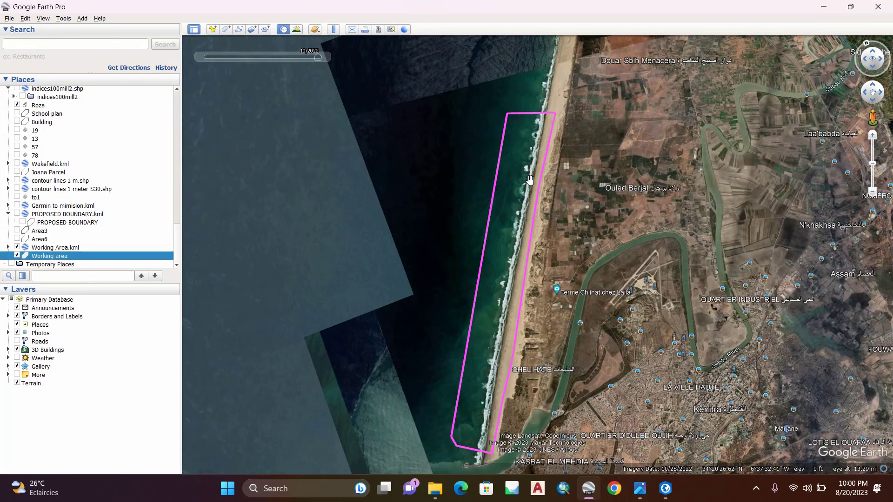
# Step: Copy the path of the desktop's Shoreline evolution folder, which holds the Working area KML, in File Explorer and switch to ArcGIS Pro
pyautogui.click(823, 6)
pyautogui.click(829, 9)
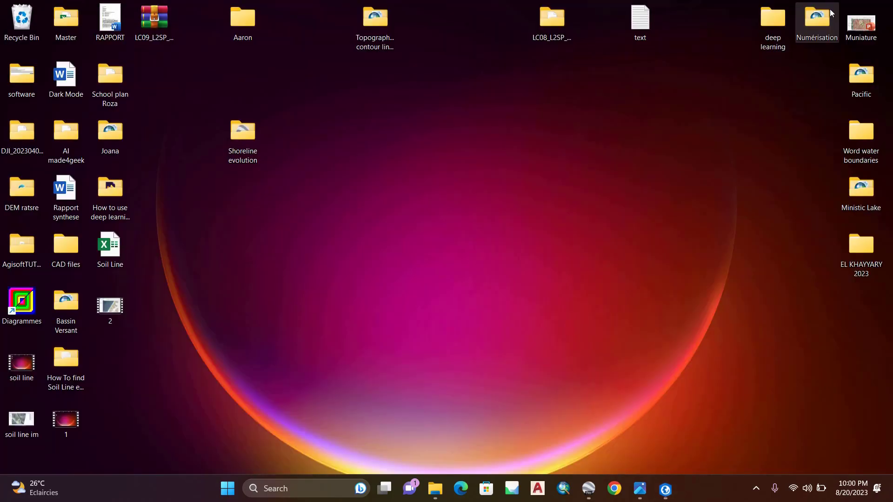
pyautogui.doubleClick(227, 140)
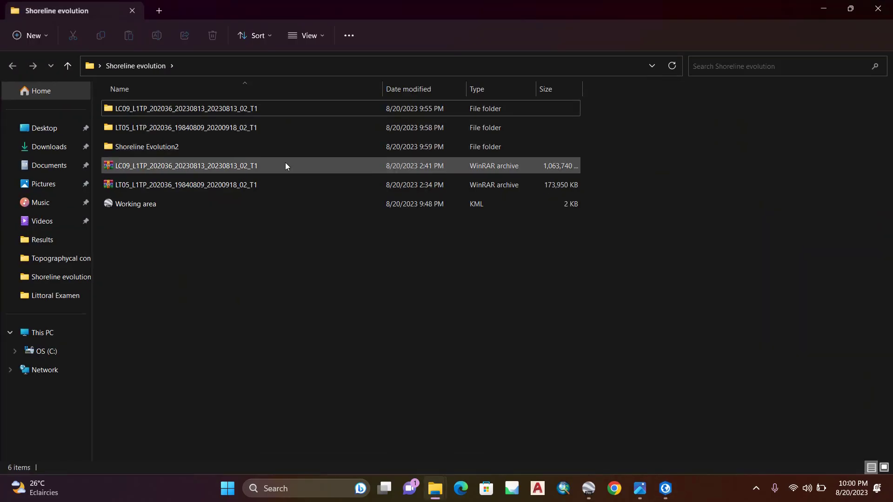
pyautogui.click(156, 211)
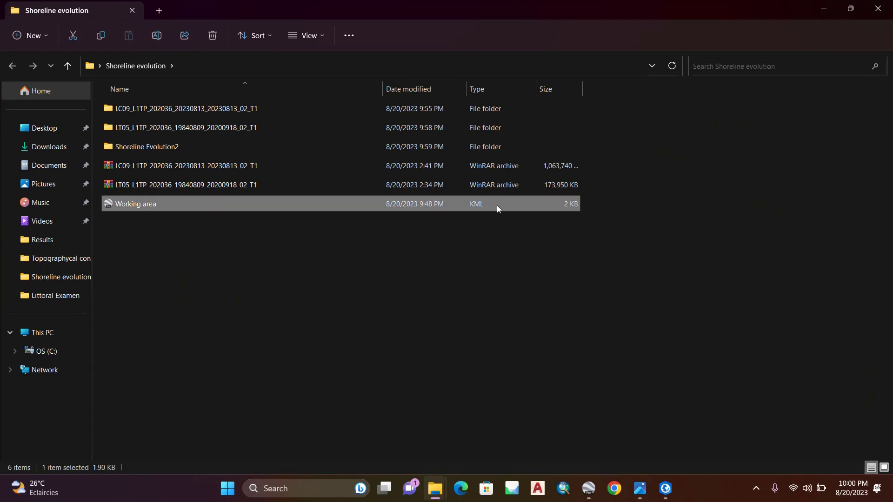
pyautogui.click(284, 67)
pyautogui.rightClick(207, 67)
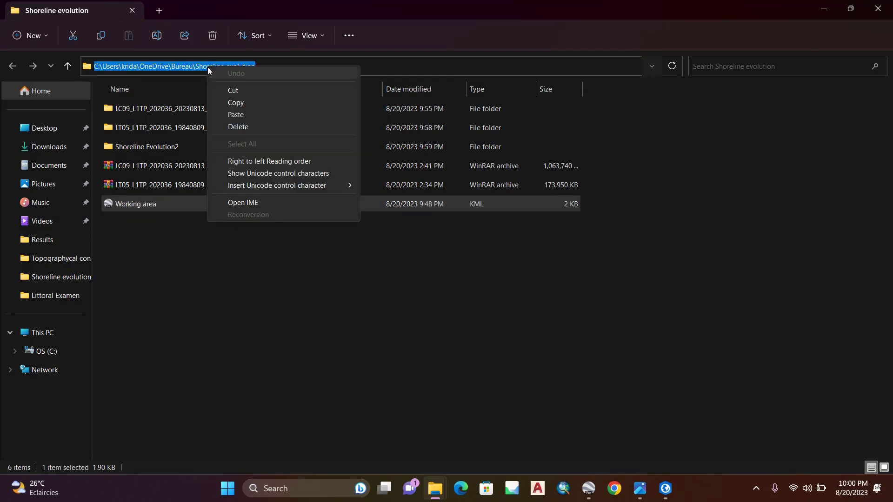
pyautogui.click(237, 106)
pyautogui.click(670, 498)
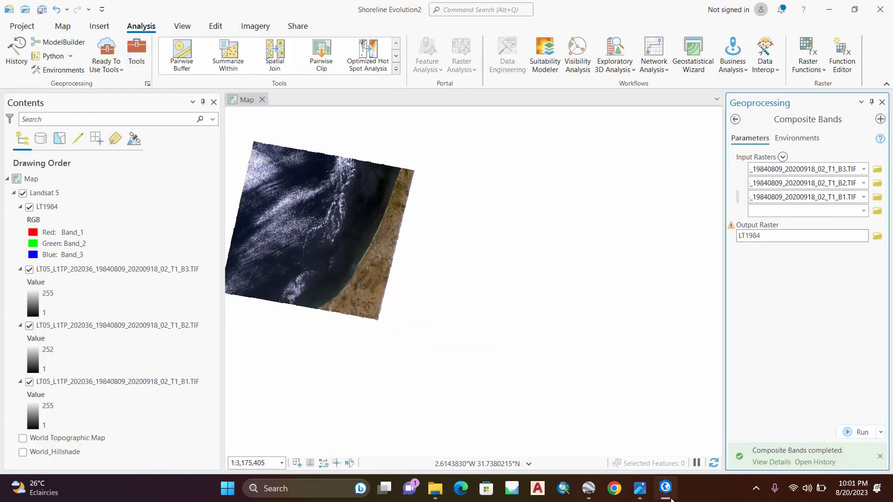
# Step: Leave Composite Bands and open the KML To Layer tool from the KML toolset under Conversion Tools
pyautogui.click(735, 119)
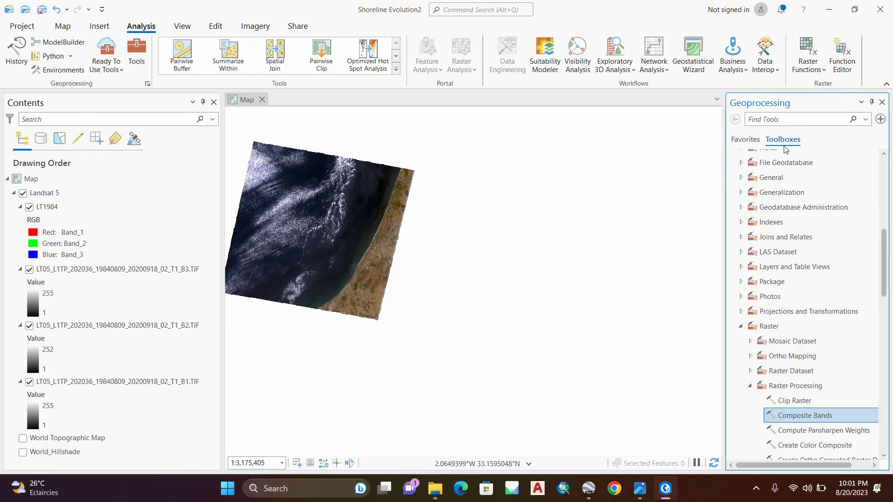
pyautogui.scroll(6, 804, 183)
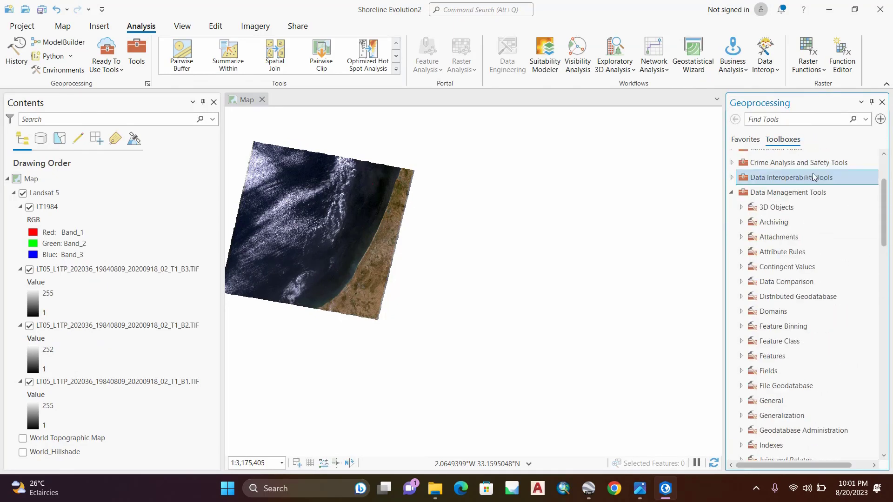
pyautogui.scroll(2, 845, 201)
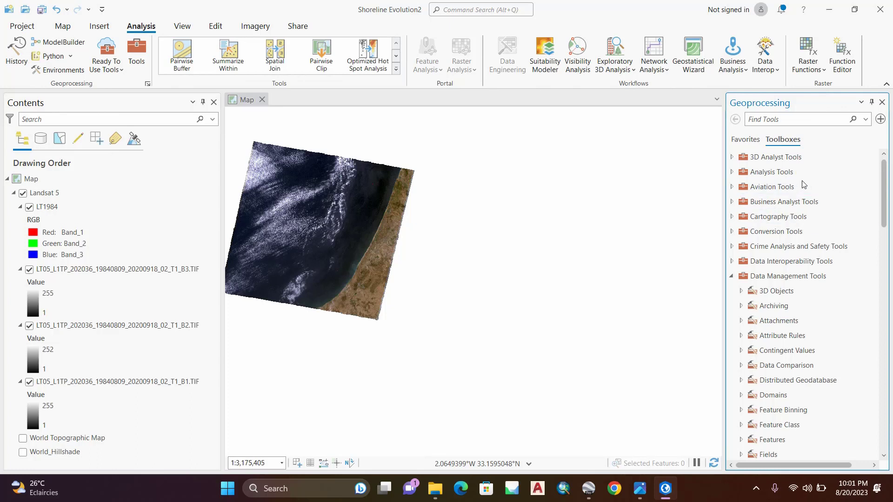
pyautogui.click(769, 234)
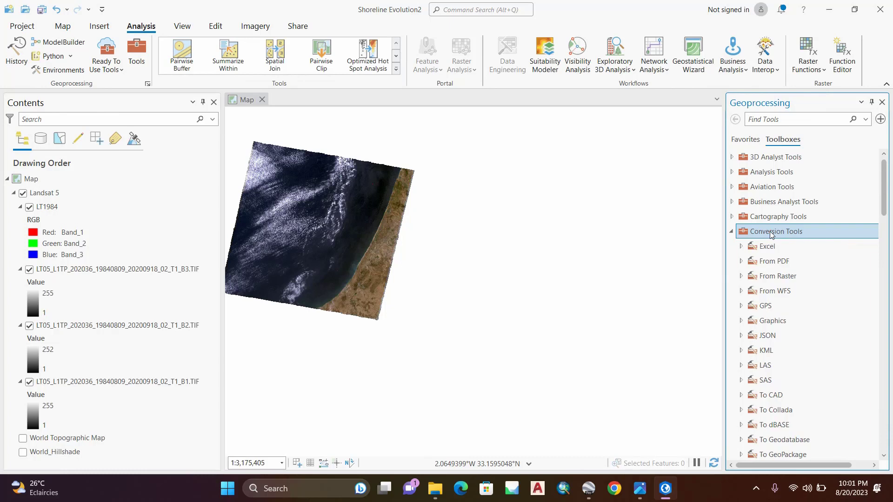
pyautogui.click(770, 353)
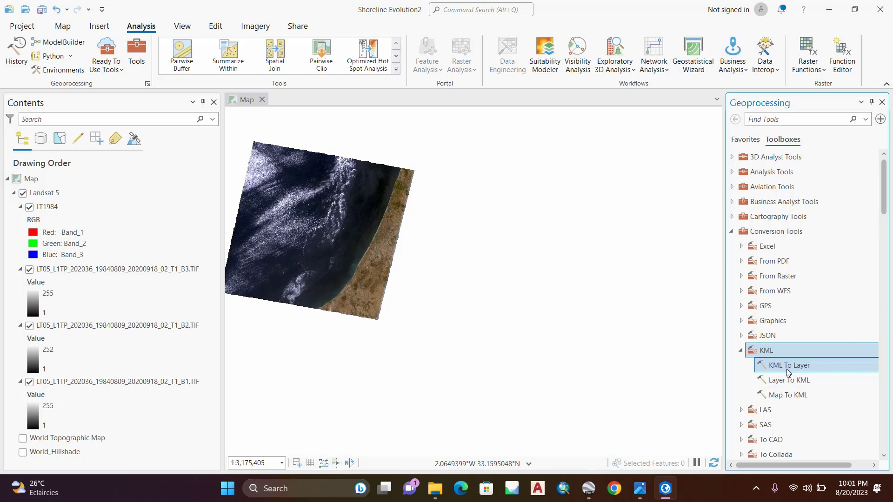
pyautogui.click(813, 366)
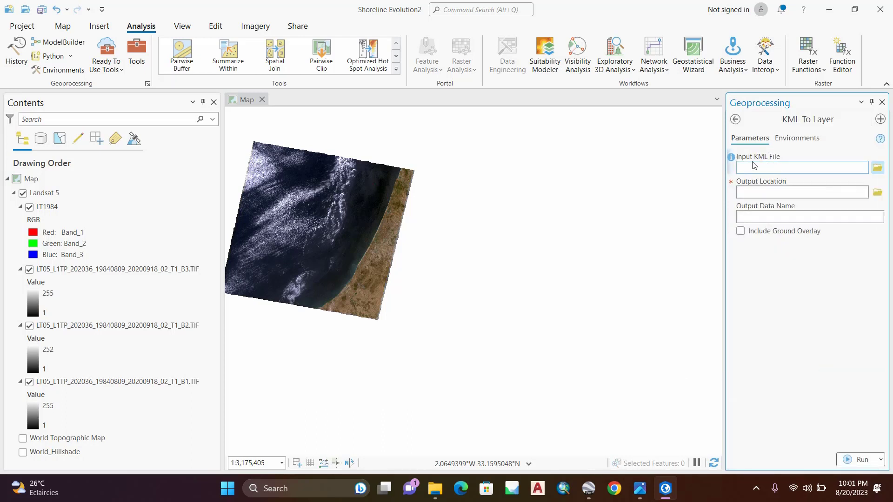
# Step: Set the input KML file to Working area.kml from the Shoreline evolution folder using the copied path
pyautogui.click(877, 169)
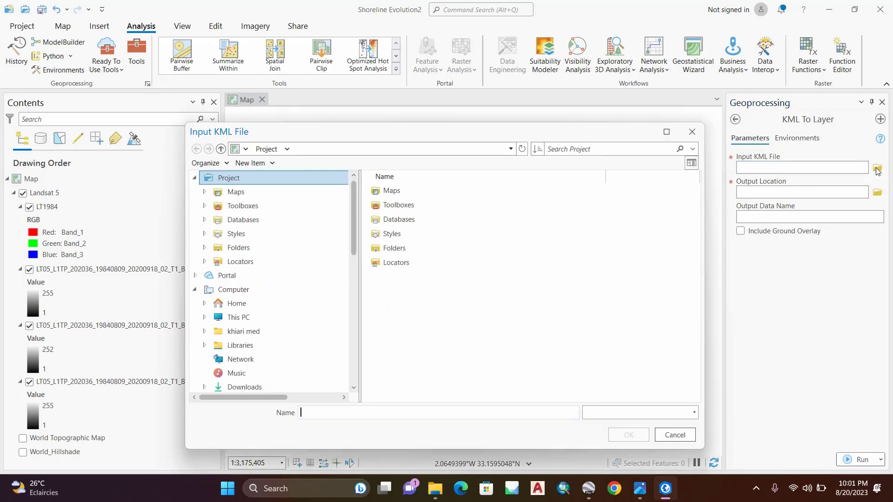
pyautogui.rightClick(402, 420)
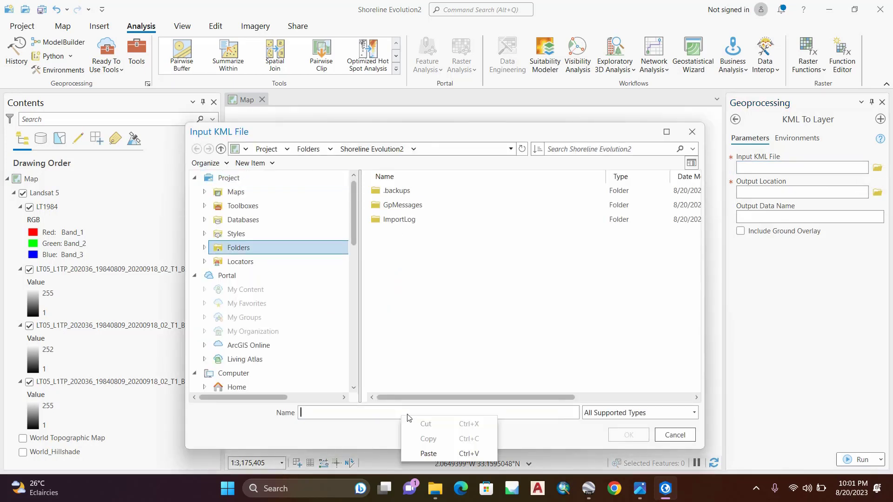
pyautogui.click(433, 452)
pyautogui.click(628, 437)
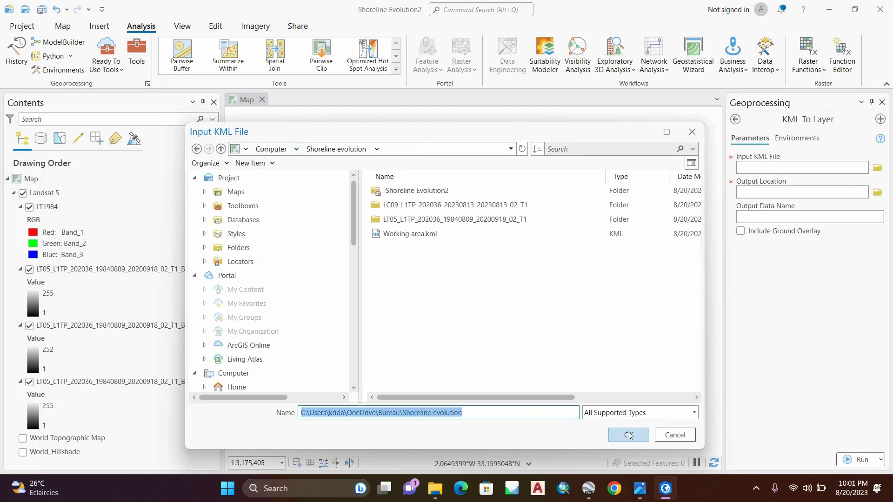
pyautogui.click(421, 235)
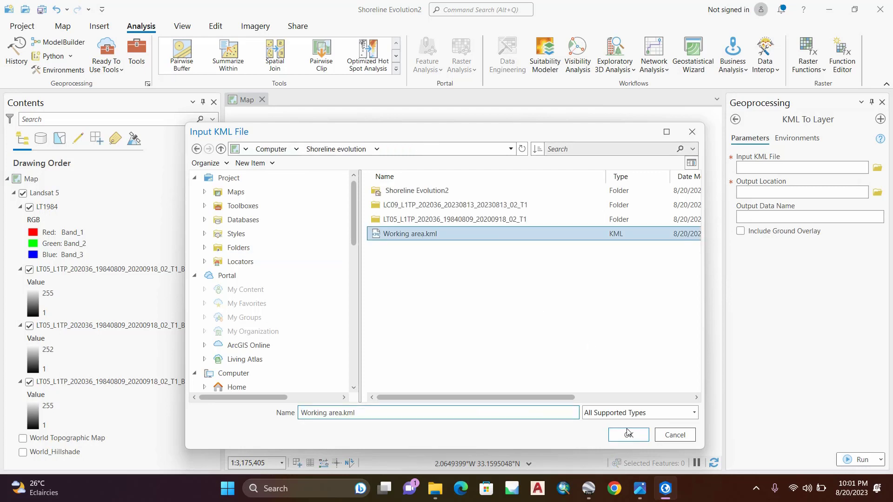
pyautogui.click(629, 435)
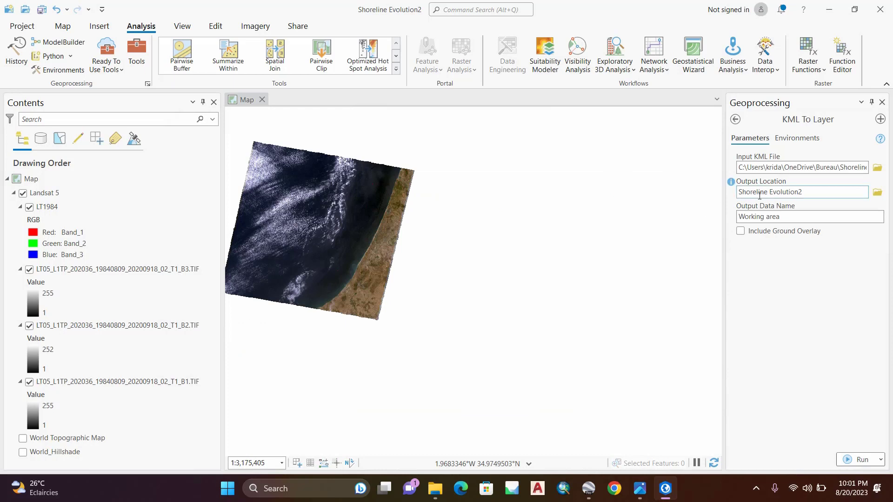
# Step: Run KML To Layer with output location Shoreline Evolution2 and data name Working area, and inspect the converted polygon on the coast
pyautogui.click(833, 192)
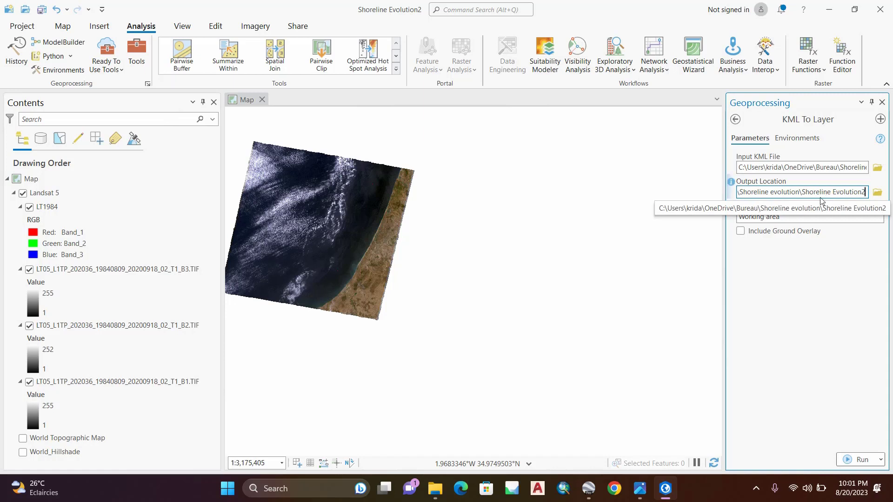
pyautogui.click(859, 461)
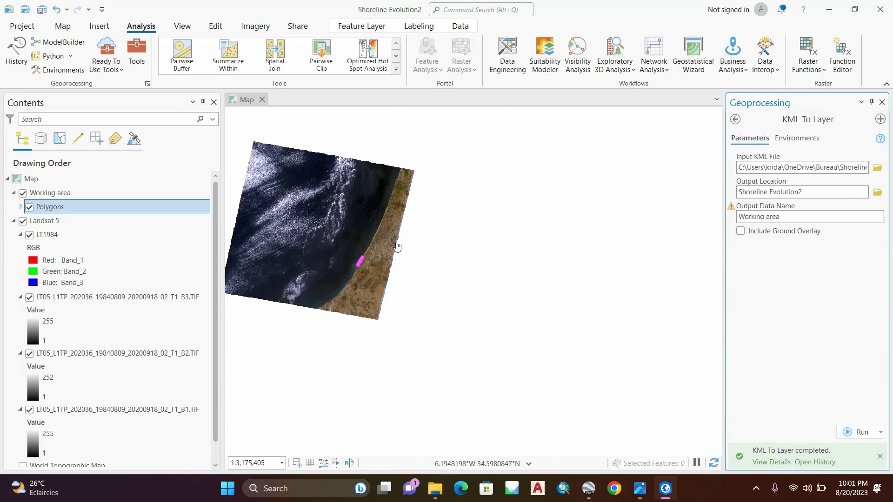
pyautogui.scroll(4, 357, 267)
pyautogui.scroll(5, 378, 234)
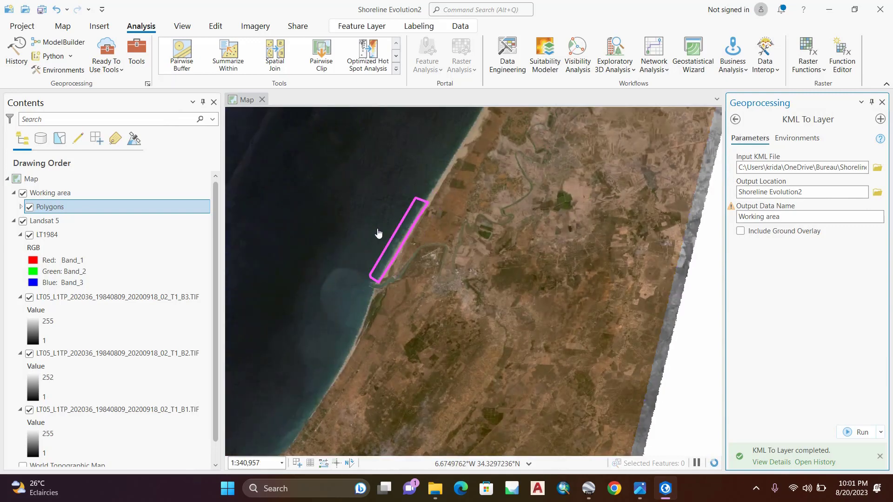
pyautogui.scroll(2, 379, 235)
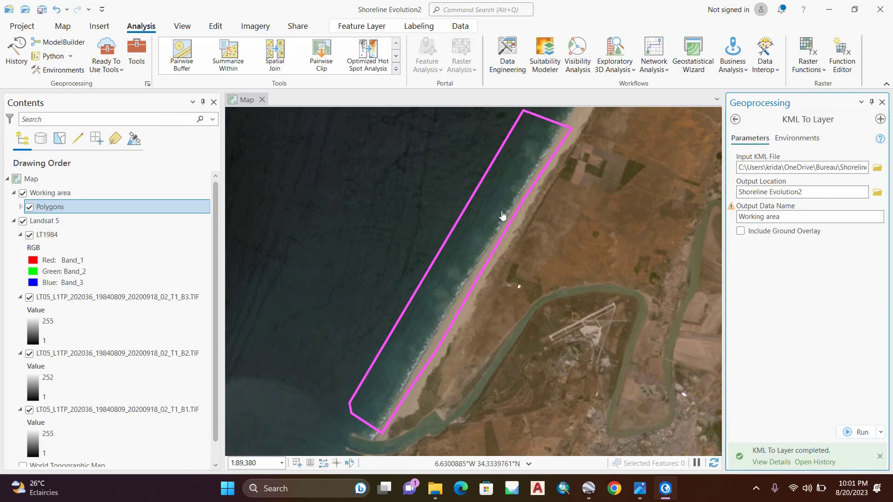
# Step: Collapse the legends of LT1984 and the B3, B2 and B1 band layers in the Landsat 5 group and select LT1984
pyautogui.click(44, 222)
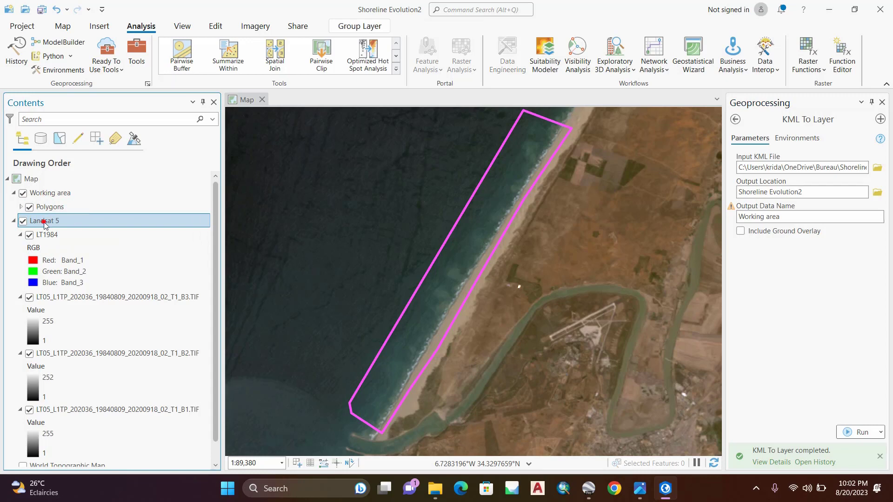
pyautogui.click(101, 237)
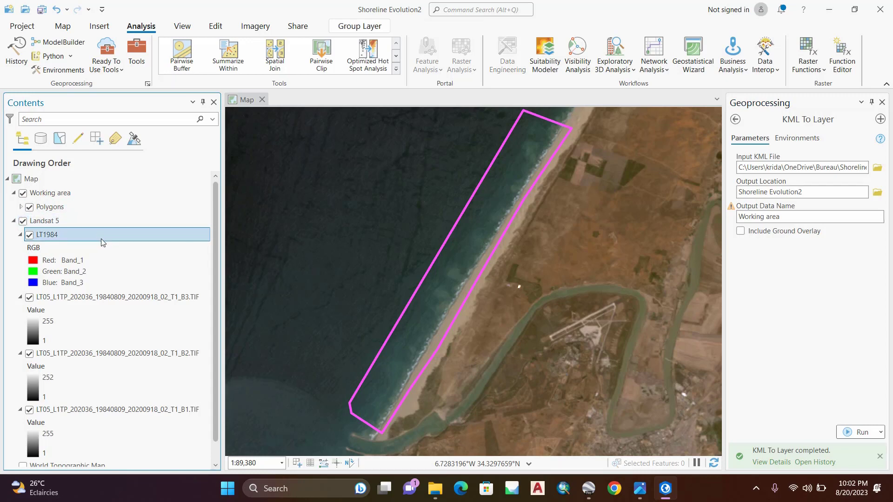
pyautogui.click(21, 234)
pyautogui.click(20, 248)
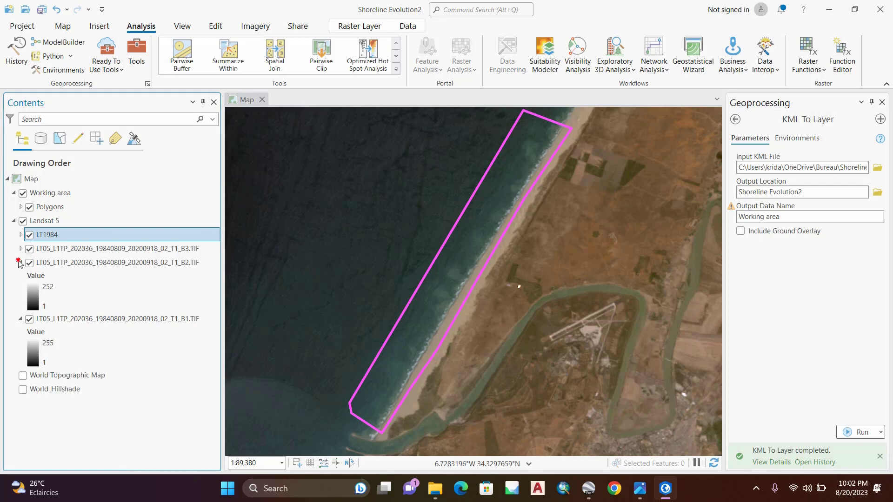
pyautogui.click(24, 263)
pyautogui.click(20, 263)
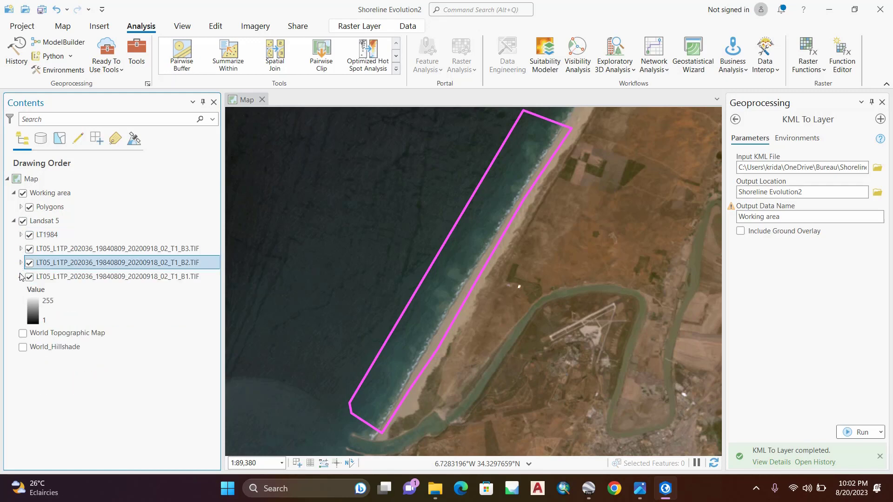
pyautogui.click(20, 276)
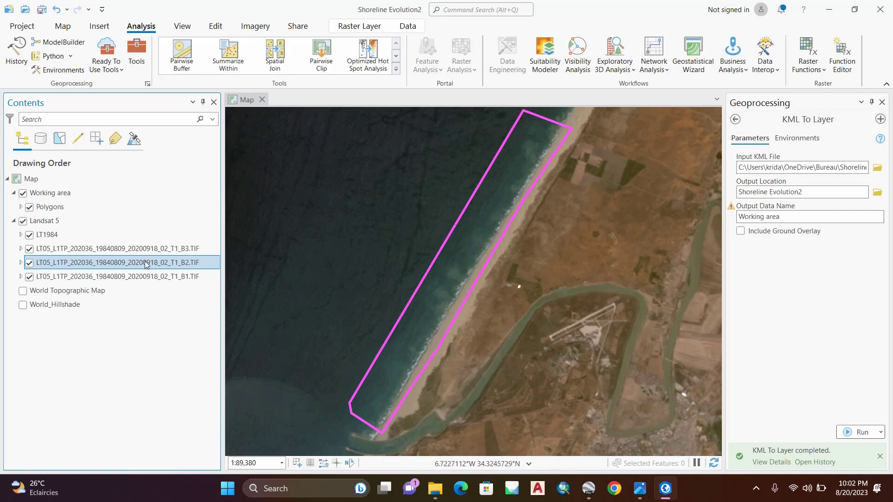
pyautogui.click(46, 235)
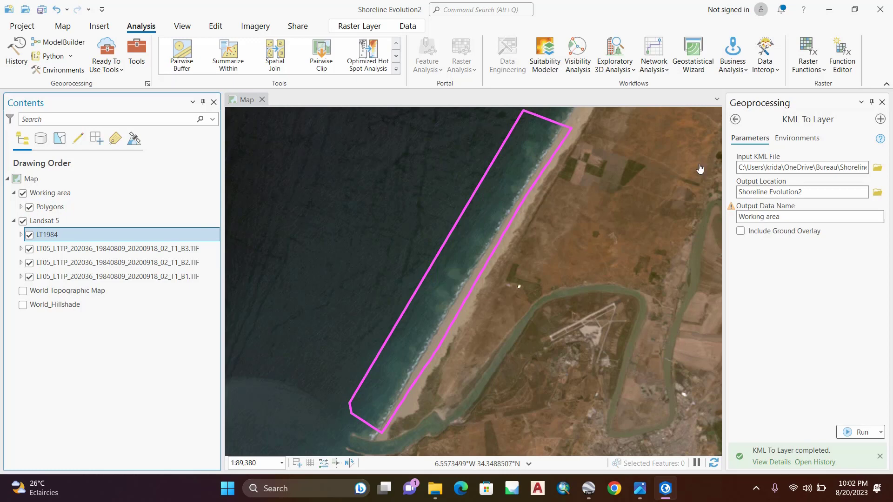
# Step: Collapse the Conversion and Data Management toolboxes and open Extract by Mask from the Extraction toolset under Spatial Analyst Tools
pyautogui.click(735, 119)
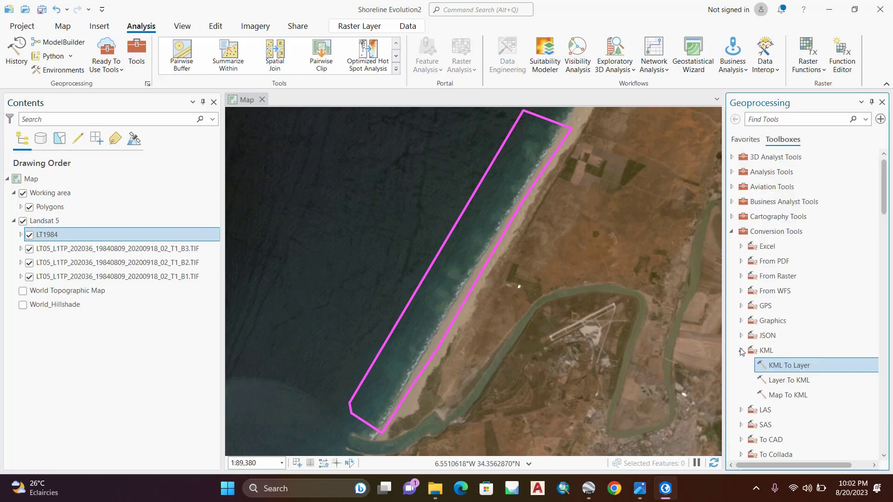
pyautogui.click(741, 350)
pyautogui.click(732, 231)
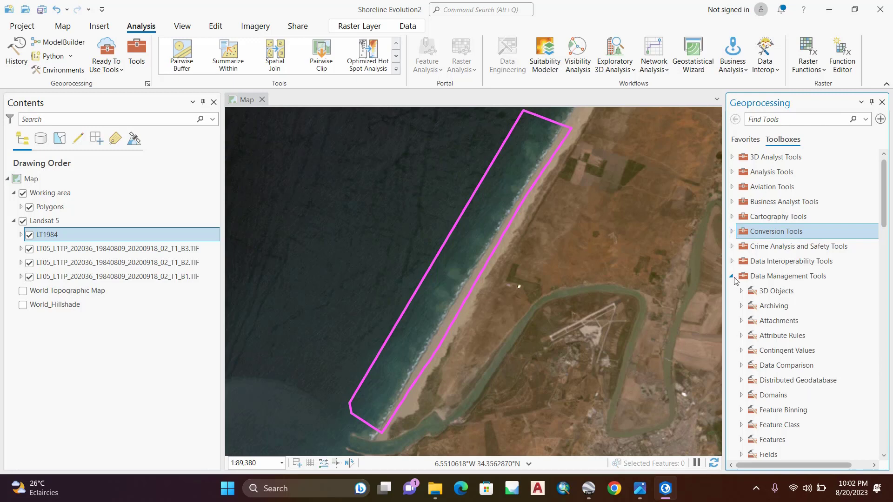
pyautogui.click(732, 277)
pyautogui.scroll(-3, 779, 275)
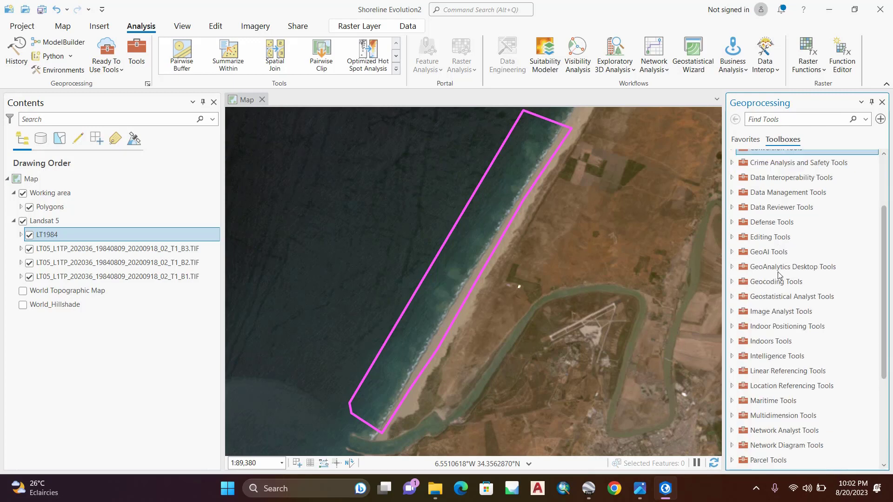
pyautogui.scroll(-3, 822, 331)
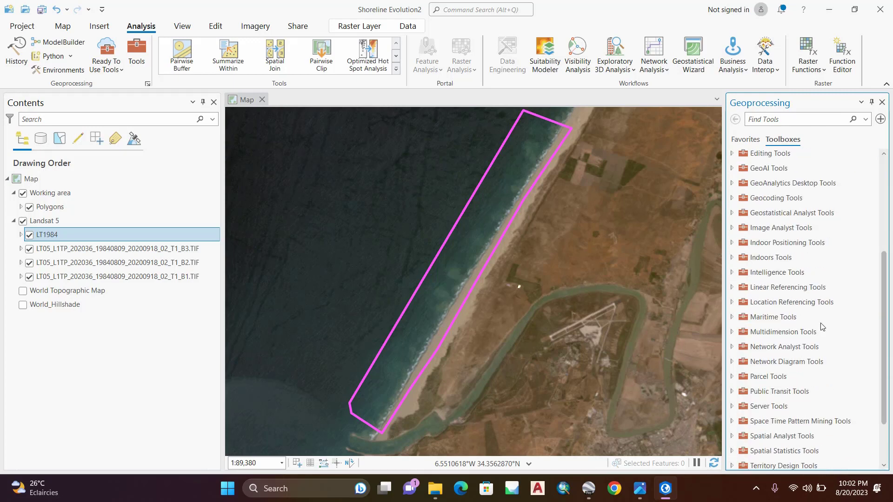
pyautogui.scroll(-2, 822, 327)
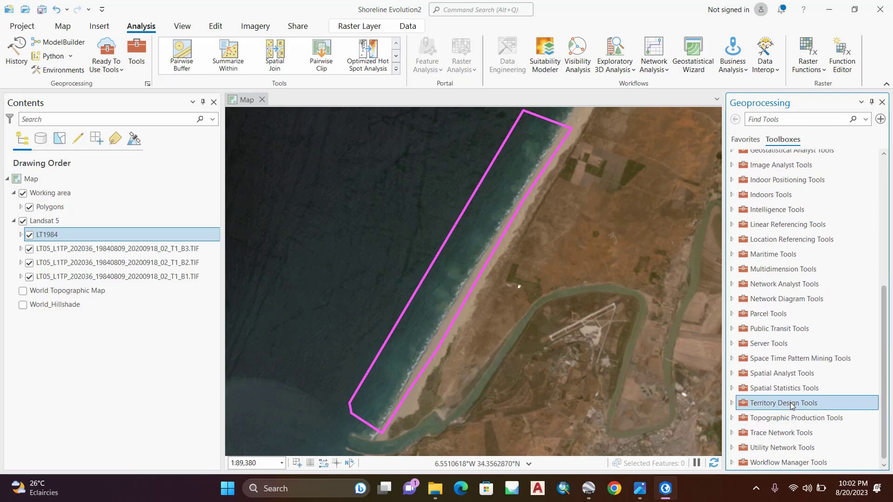
pyautogui.doubleClick(782, 375)
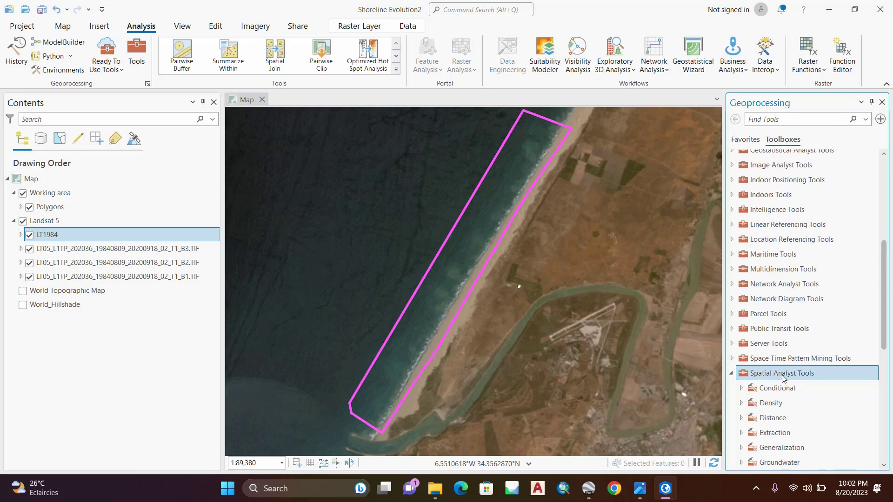
pyautogui.scroll(-1, 782, 375)
pyautogui.doubleClick(781, 405)
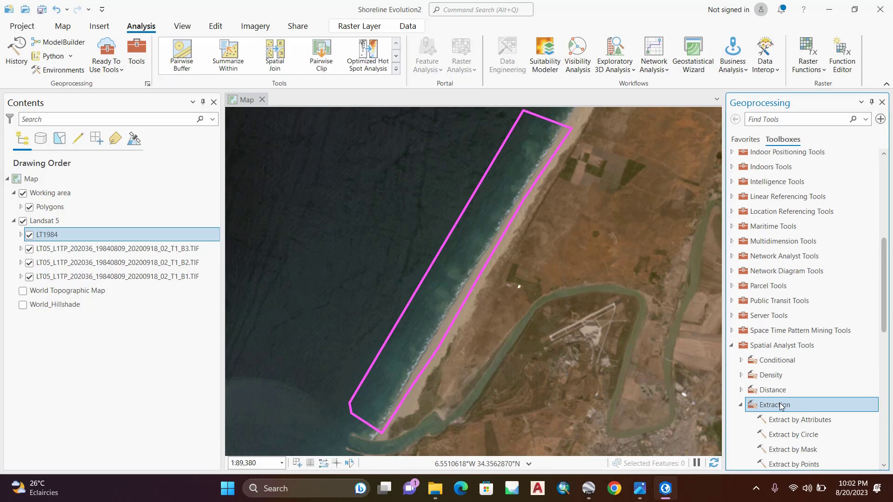
pyautogui.scroll(-1, 781, 406)
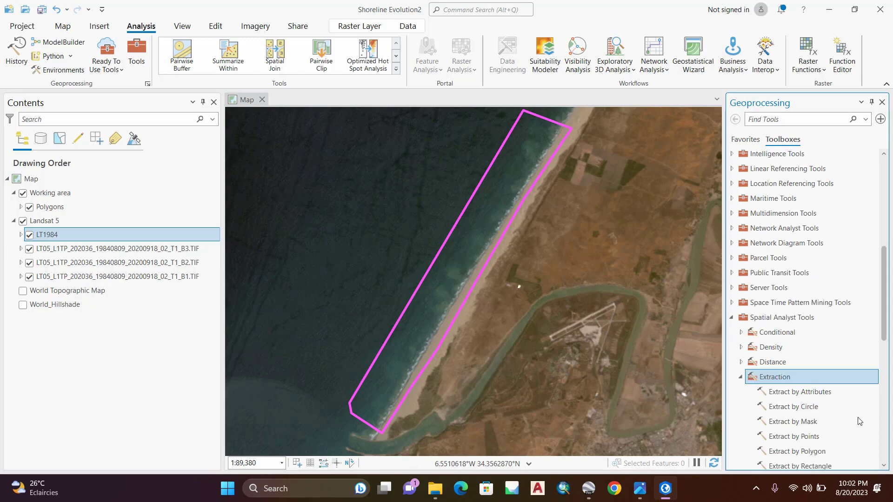
pyautogui.doubleClick(819, 422)
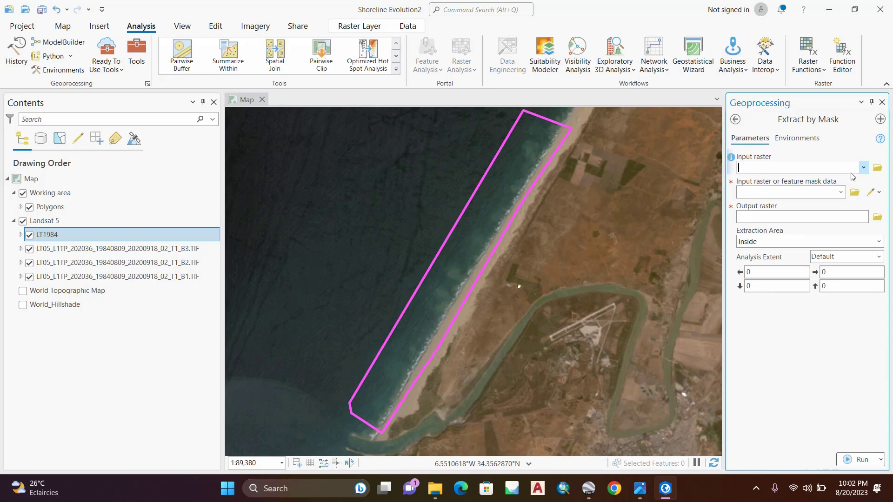
# Step: Set LT1984 as the Extract by Mask input raster and the working area's Polygons layer as the feature mask
pyautogui.click(863, 168)
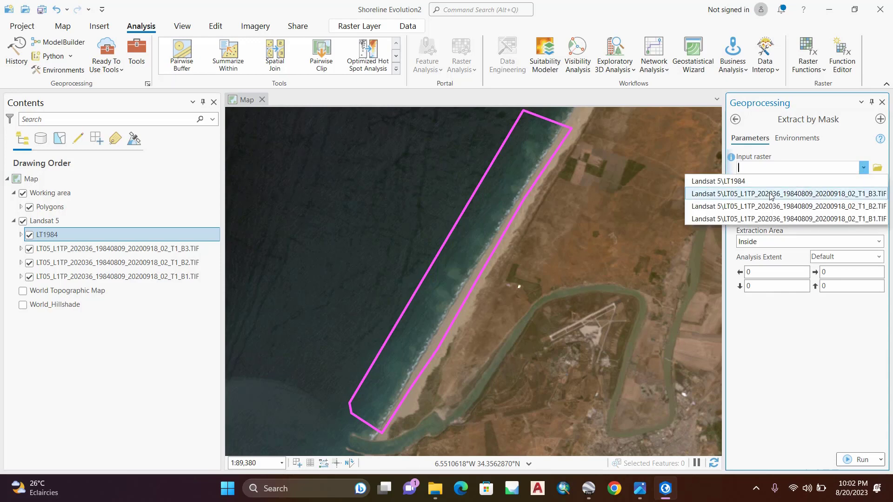
pyautogui.click(740, 182)
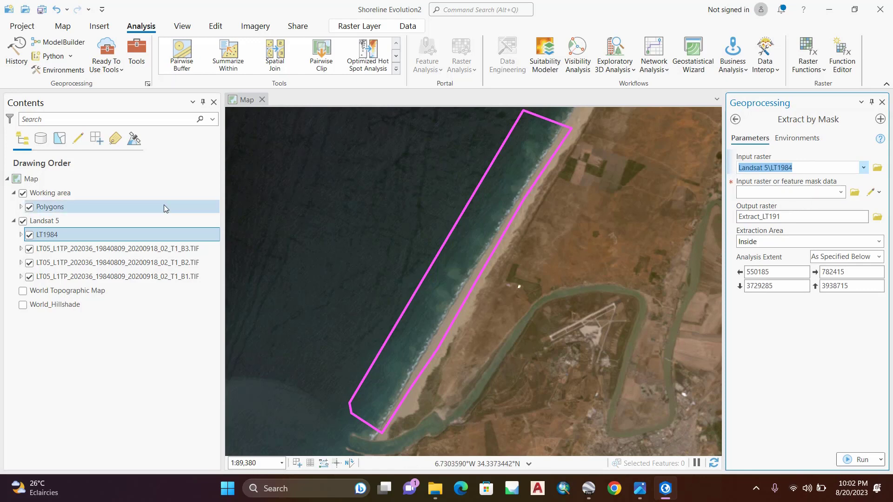
pyautogui.click(21, 207)
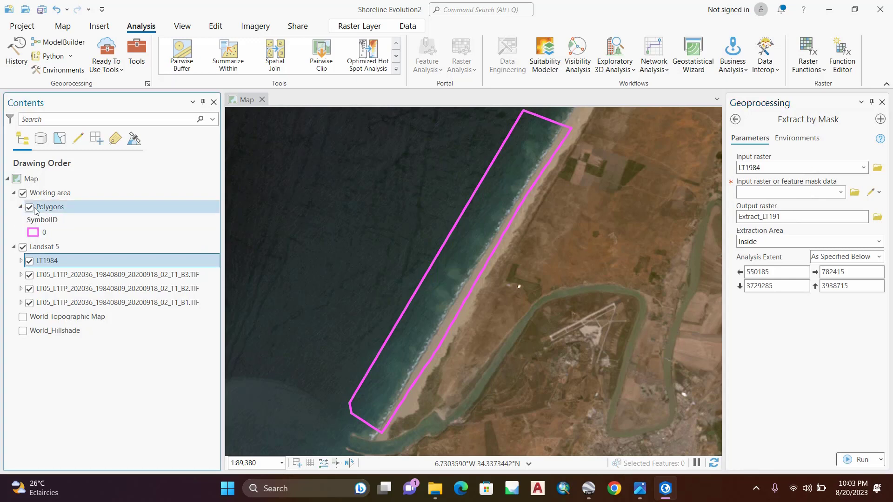
pyautogui.moveTo(36, 210); pyautogui.dragTo(776, 190)
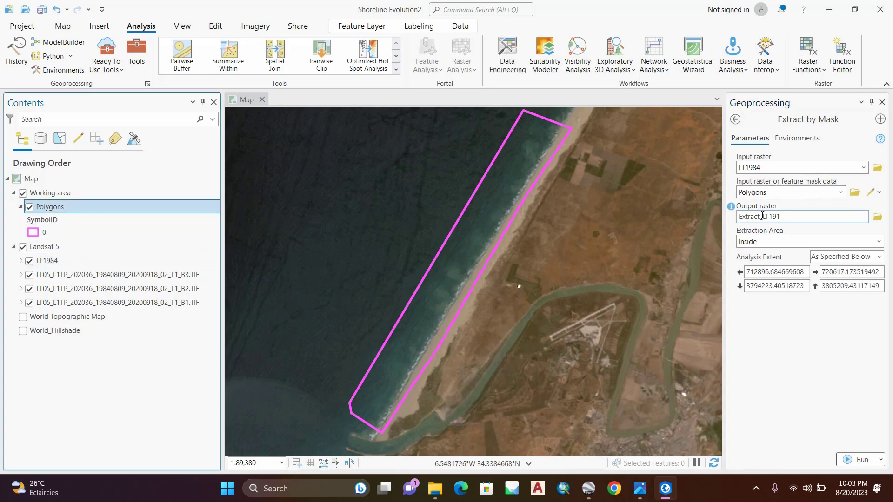
# Step: Name the output raster Sat1984 in the Shoreline Evolution2 geodatabase and run Extract by Mask with extraction area Inside
pyautogui.click(875, 219)
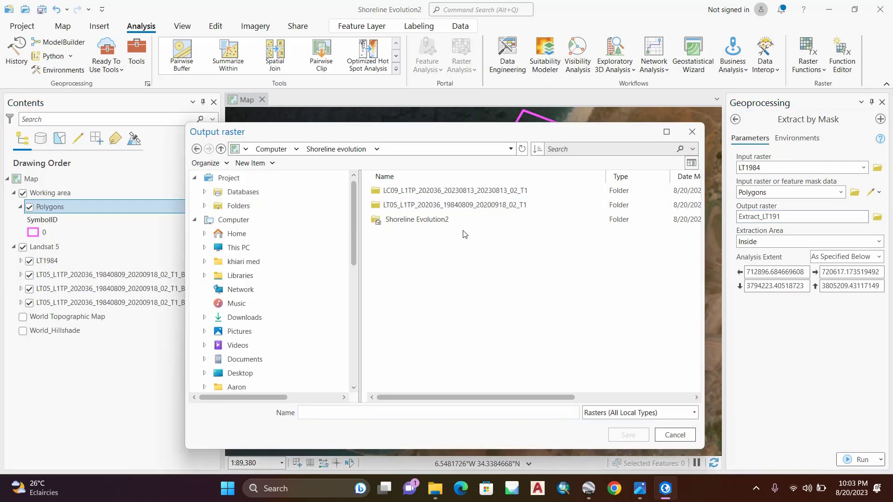
pyautogui.click(690, 133)
pyautogui.click(852, 217)
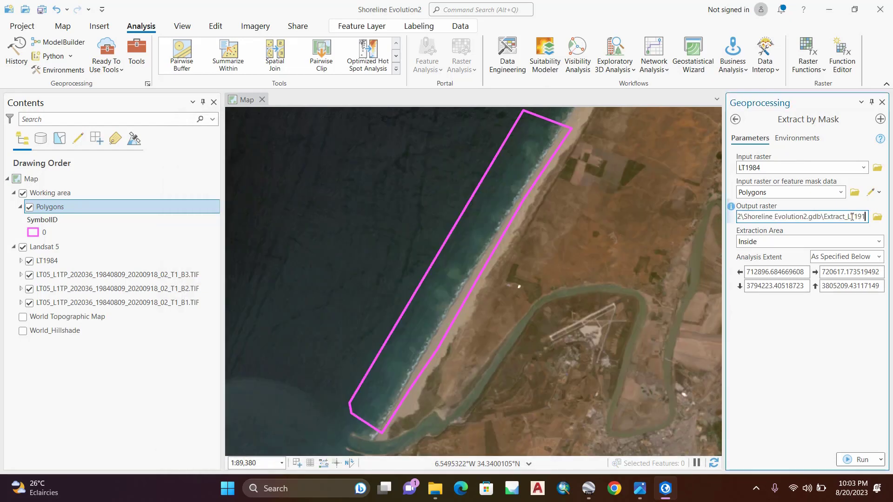
pyautogui.press('BackSpace')
pyautogui.press('BackSpace')
pyautogui.press('BackSpace')
pyautogui.press('BackSpace')
pyautogui.press('BackSpace')
pyautogui.press('BackSpace')
pyautogui.press('BackSpace')
pyautogui.press('BackSpace')
pyautogui.press('BackSpace')
pyautogui.press('BackSpace')
pyautogui.press('BackSpace')
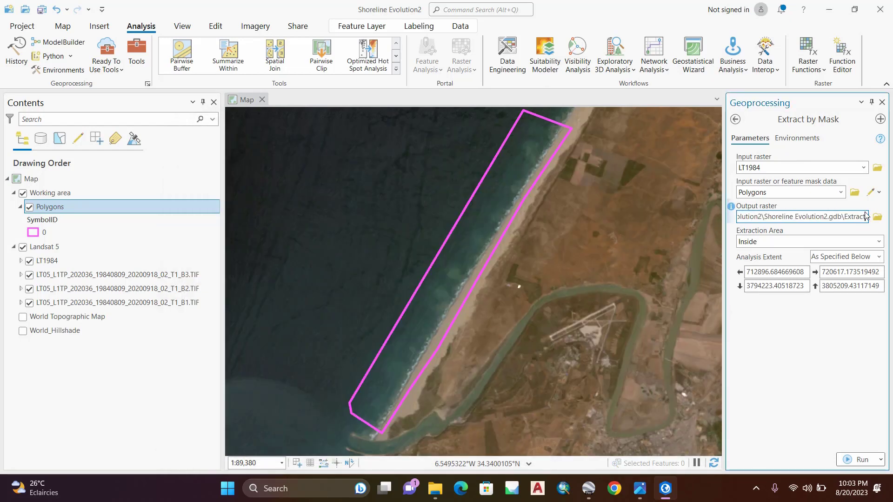
pyautogui.press('BackSpace')
pyautogui.press('BackSpace')
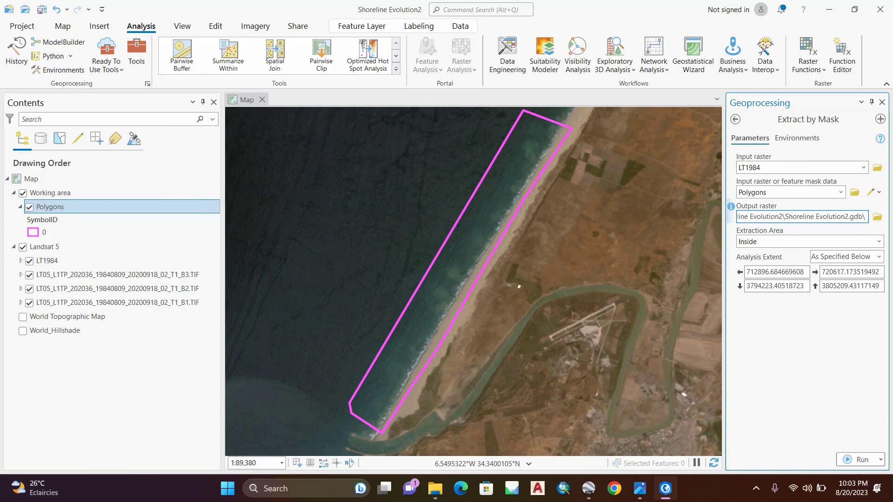
pyautogui.write('Sat')
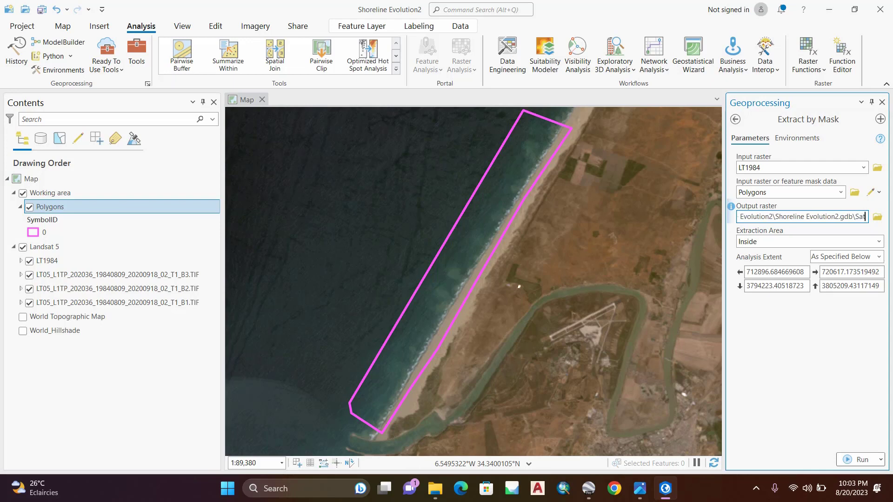
pyautogui.write('1984')
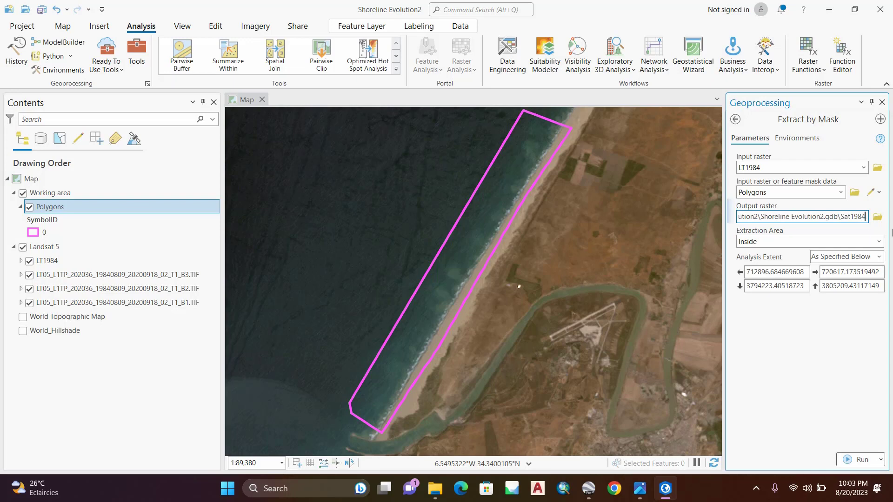
pyautogui.click(757, 241)
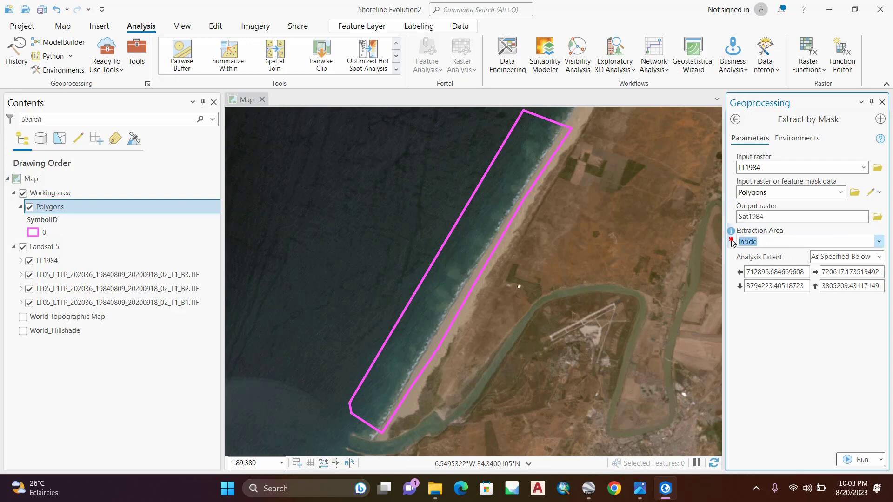
pyautogui.click(864, 460)
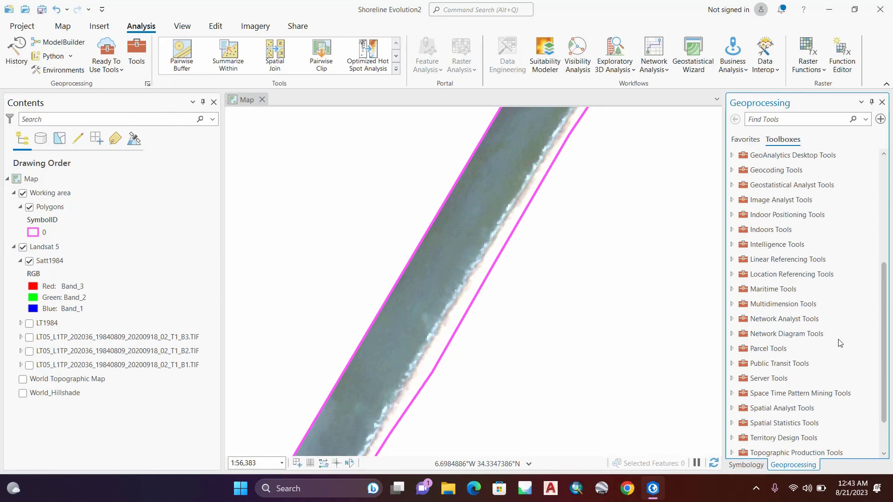
# Step: Open Iso Cluster Unsupervised Classification from the Multivariate toolset under Spatial Analyst Tools
pyautogui.scroll(-1, 840, 343)
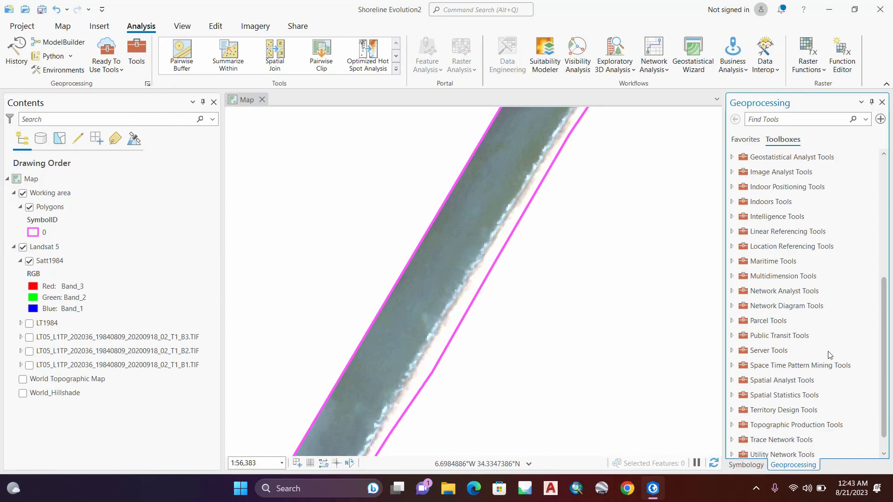
pyautogui.click(789, 381)
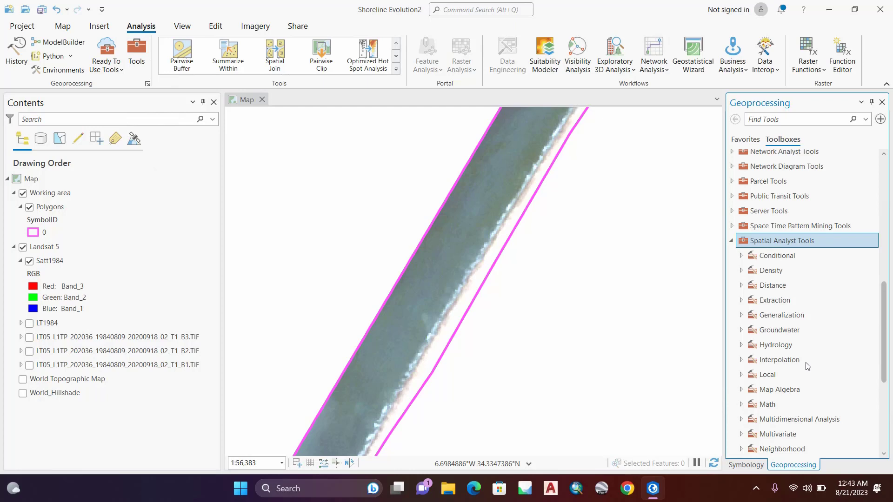
pyautogui.scroll(-1, 792, 441)
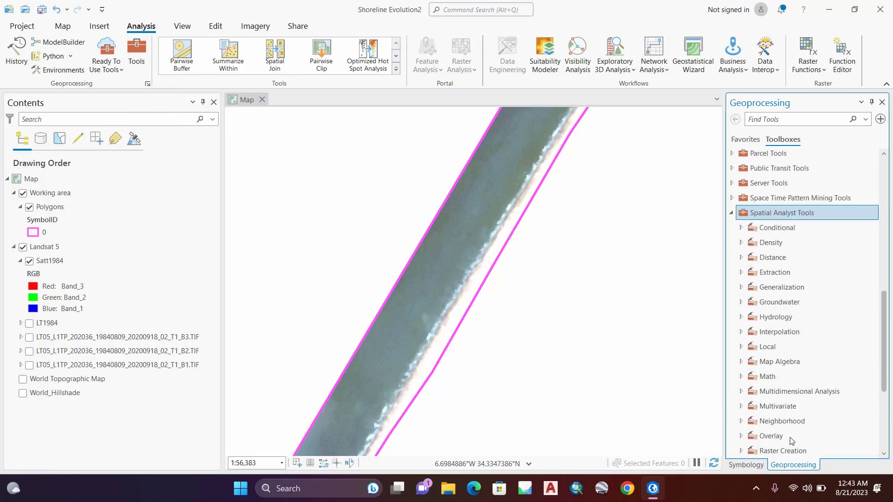
pyautogui.click(777, 407)
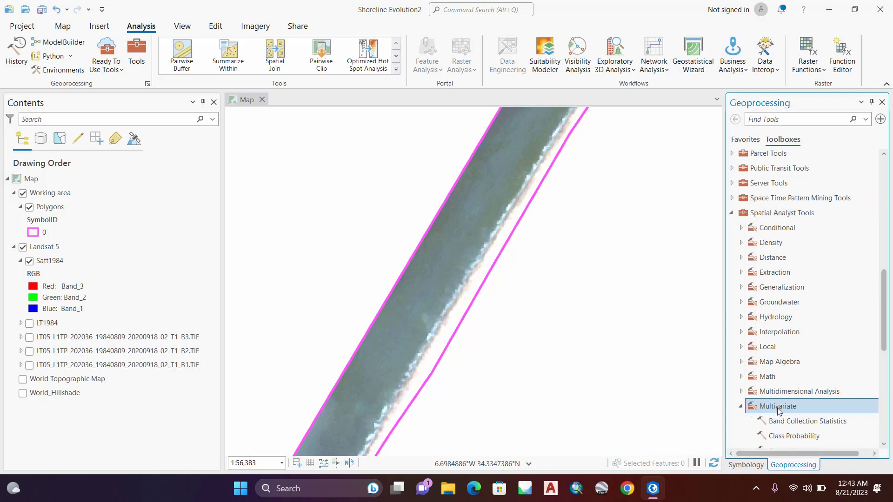
pyautogui.scroll(-2, 777, 409)
pyautogui.scroll(-2, 778, 409)
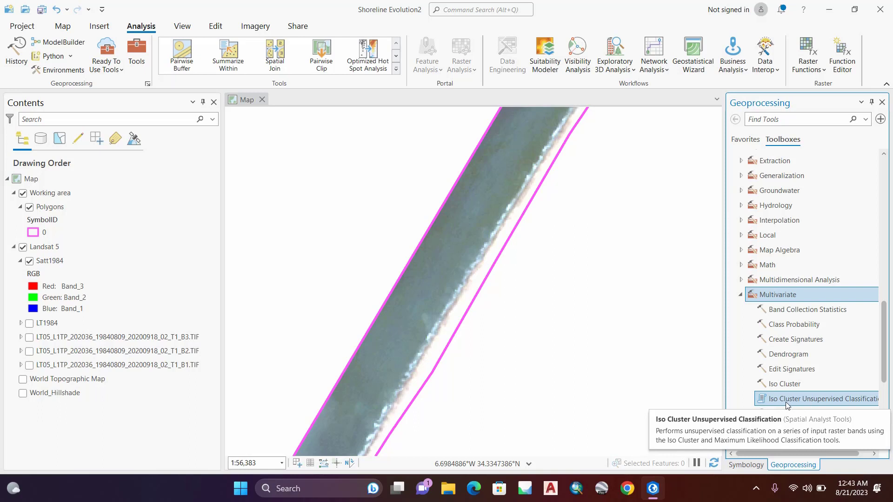
pyautogui.click(786, 399)
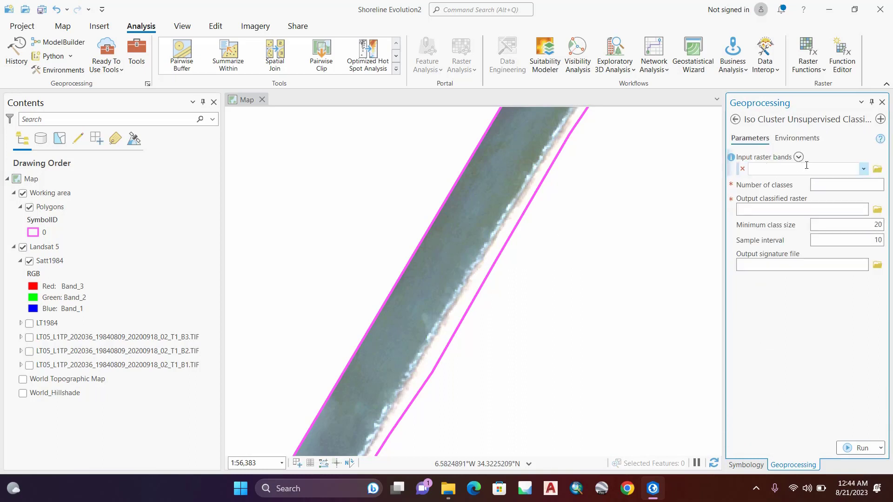
# Step: Set Satt1984 as the input raster band layer and the number of classes to 2
pyautogui.click(59, 264)
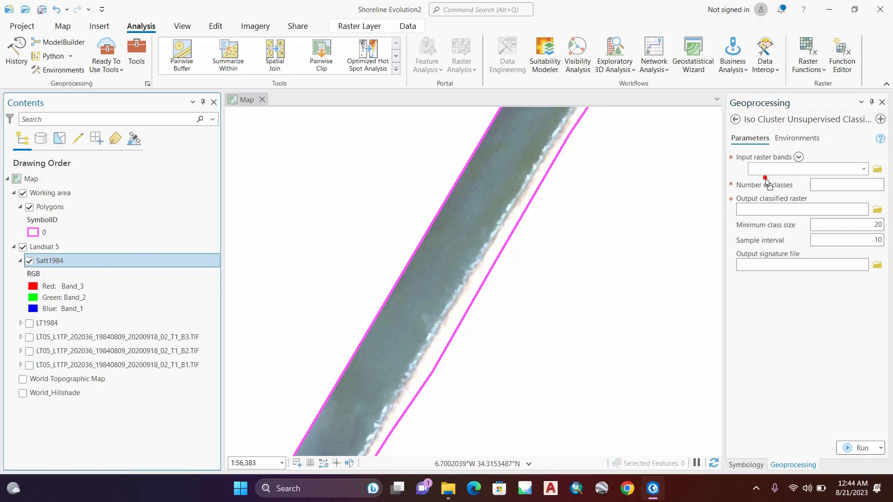
pyautogui.moveTo(765, 182); pyautogui.dragTo(775, 168)
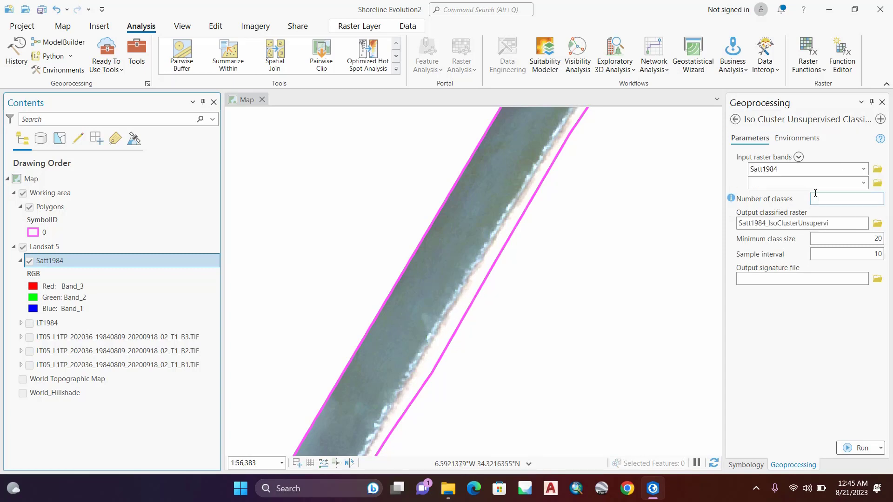
pyautogui.click(837, 198)
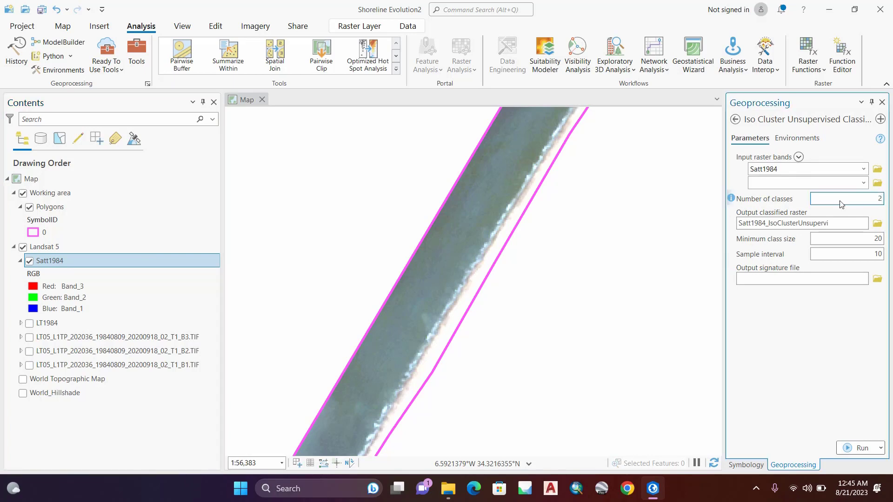
# Step: Name the output classified raster Satt1984_Cl2 in the Shoreline Evolution2 geodatabase
pyautogui.click(852, 224)
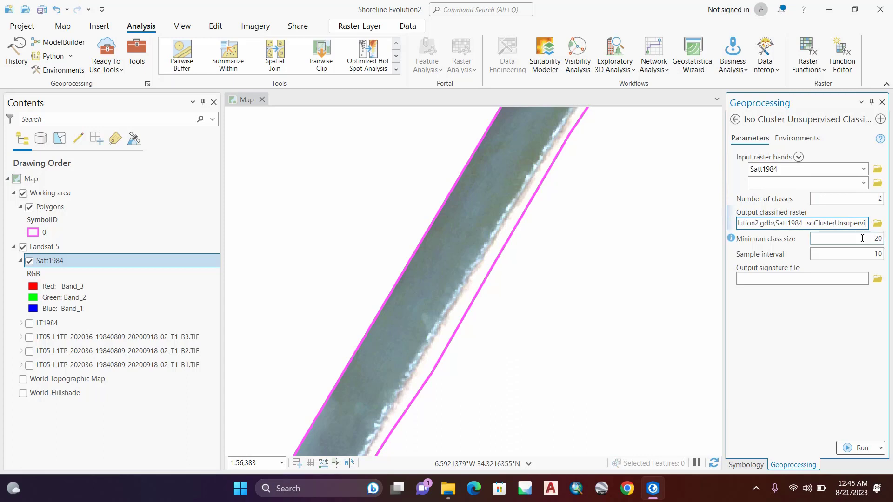
pyautogui.press('BackSpace')
pyautogui.press('BackSpace')
pyautogui.press('BackSpace')
pyautogui.press('BackSpace')
pyautogui.press('BackSpace')
pyautogui.press('BackSpace')
pyautogui.press('BackSpace')
pyautogui.press('BackSpace')
pyautogui.press('BackSpace')
pyautogui.press('BackSpace')
pyautogui.press('BackSpace')
pyautogui.press('BackSpace')
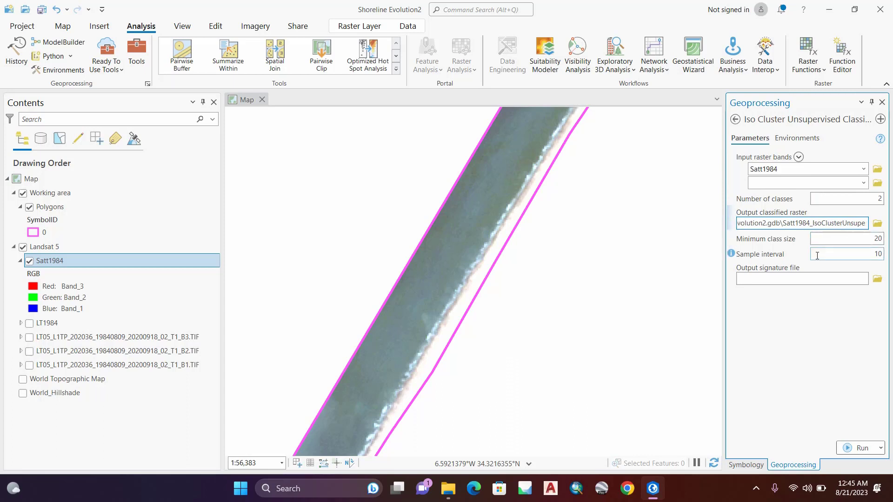
pyautogui.press('BackSpace')
pyautogui.press('BackSpace')
pyautogui.press('BackSpace')
pyautogui.press('BackSpace')
pyautogui.press('BackSpace')
pyautogui.press('BackSpace')
pyautogui.press('BackSpace')
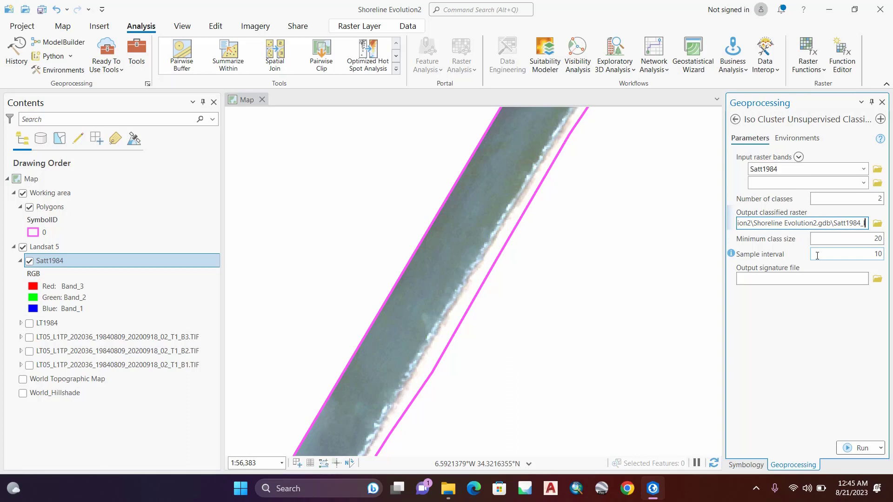
pyautogui.press('BackSpace')
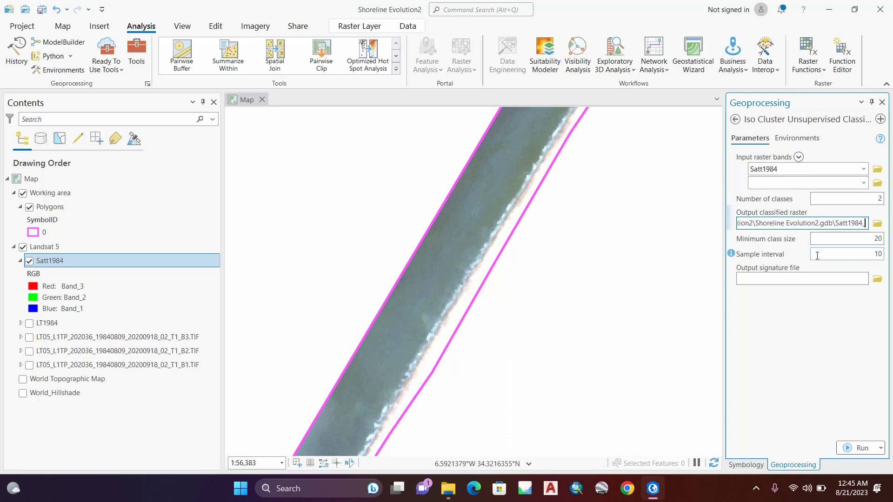
pyautogui.write('_Cl2')
pyautogui.press('Return')
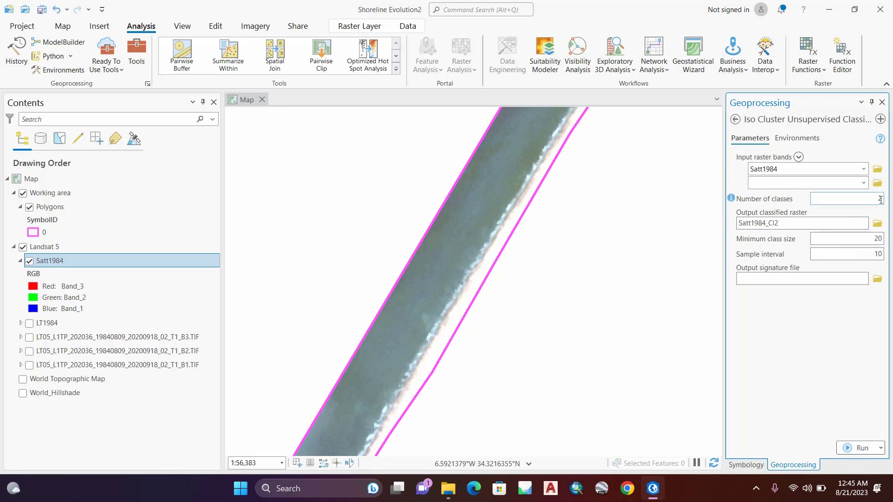
# Step: Run the Iso Cluster Unsupervised Classification on Satt1984 with 2 classes and dismiss the completion notice
pyautogui.doubleClick(880, 199)
pyautogui.click(859, 448)
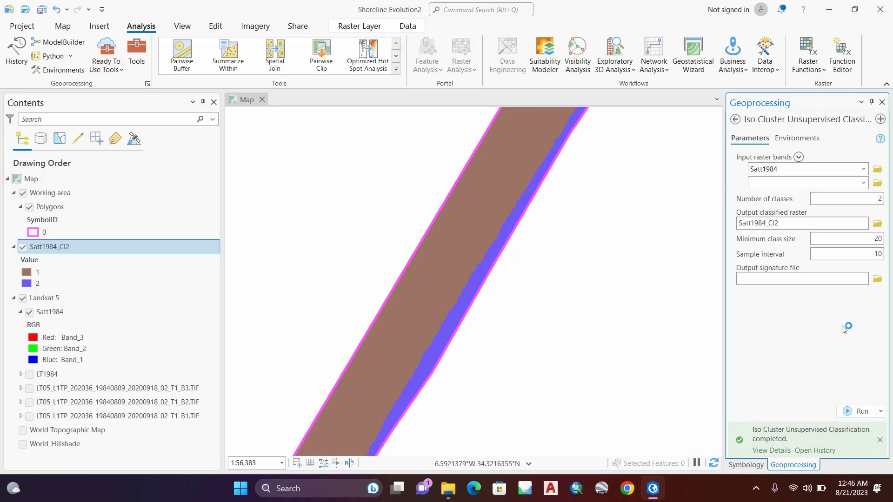
pyautogui.click(880, 442)
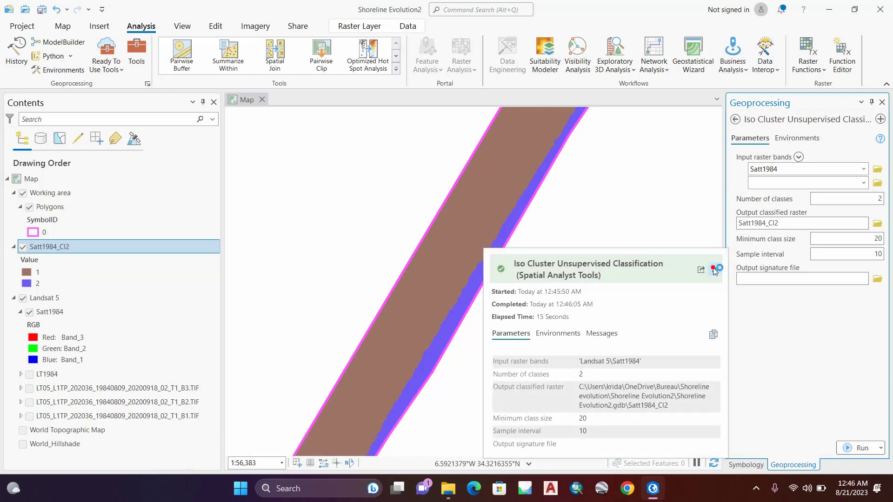
# Step: Compare the classified Satt1984_Cl2 raster with the Satt1984 image by toggling the classified layer's visibility
pyautogui.scroll(-1, 486, 259)
pyautogui.scroll(1, 480, 269)
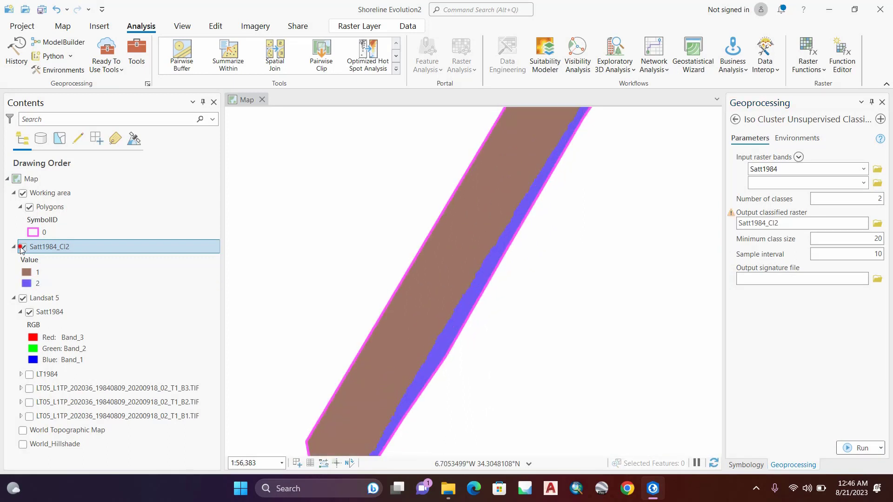
pyautogui.click(23, 247)
pyautogui.click(22, 249)
pyautogui.click(22, 247)
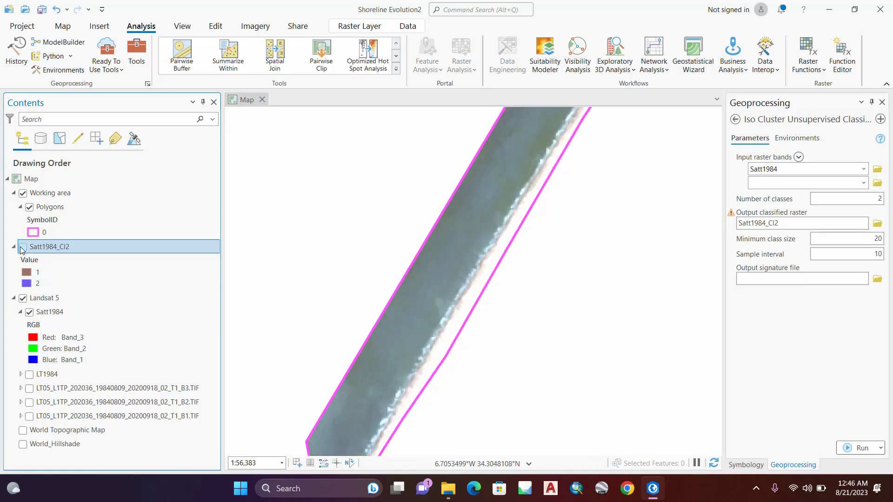
pyautogui.click(22, 247)
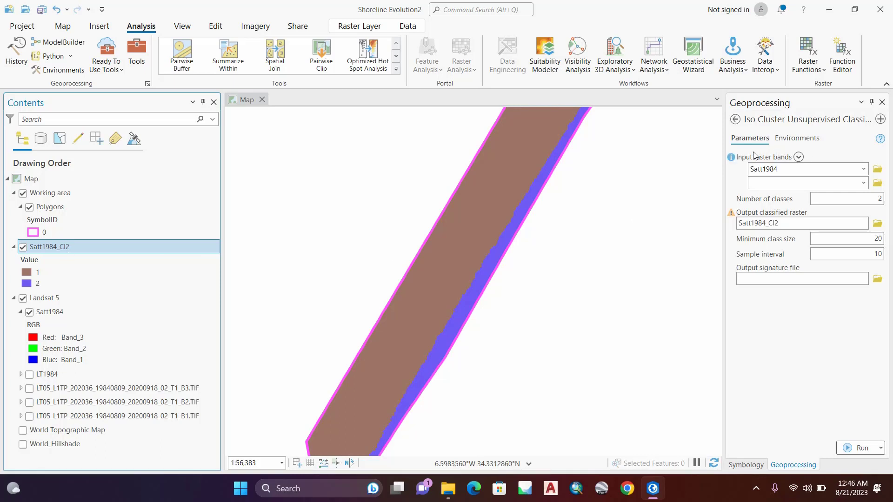
# Step: Leave the Iso Cluster tool and open the Raster to Polygon tool from the From Raster conversion toolset
pyautogui.click(735, 120)
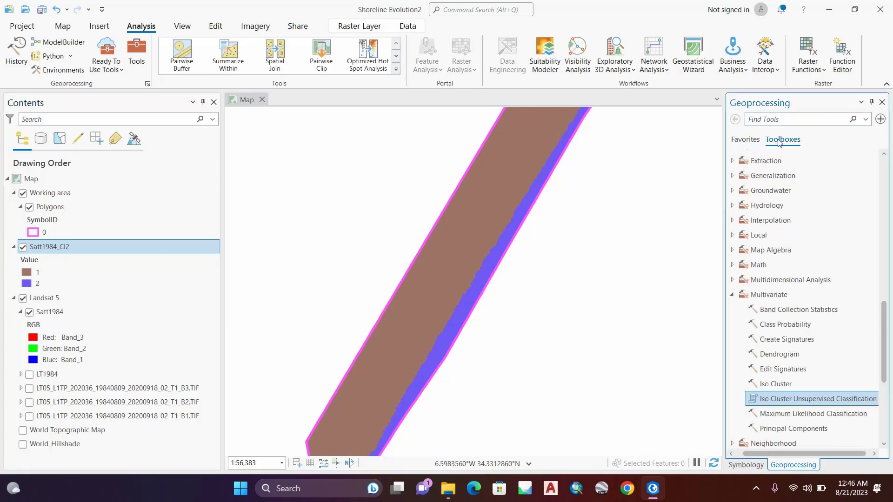
pyautogui.click(735, 295)
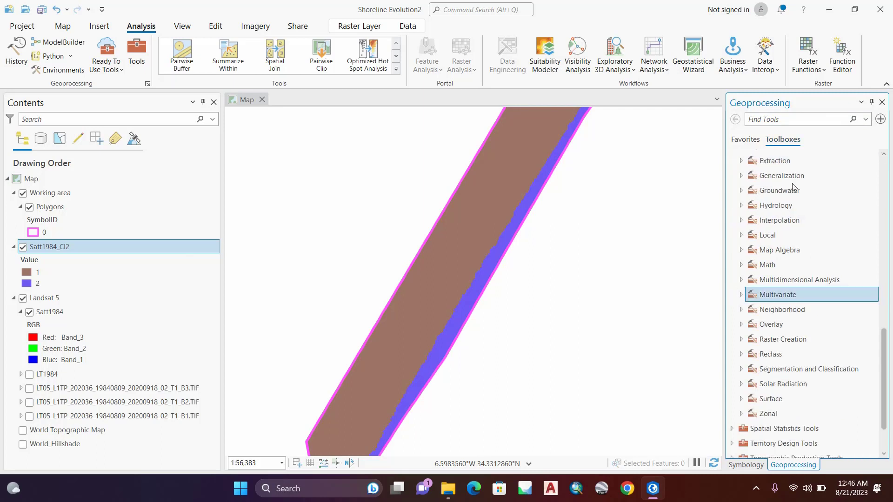
pyautogui.scroll(6, 796, 187)
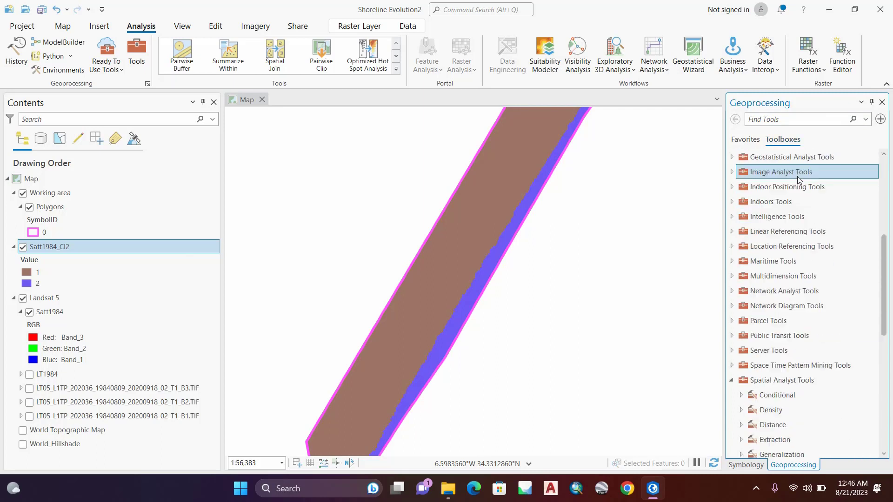
pyautogui.scroll(3, 799, 180)
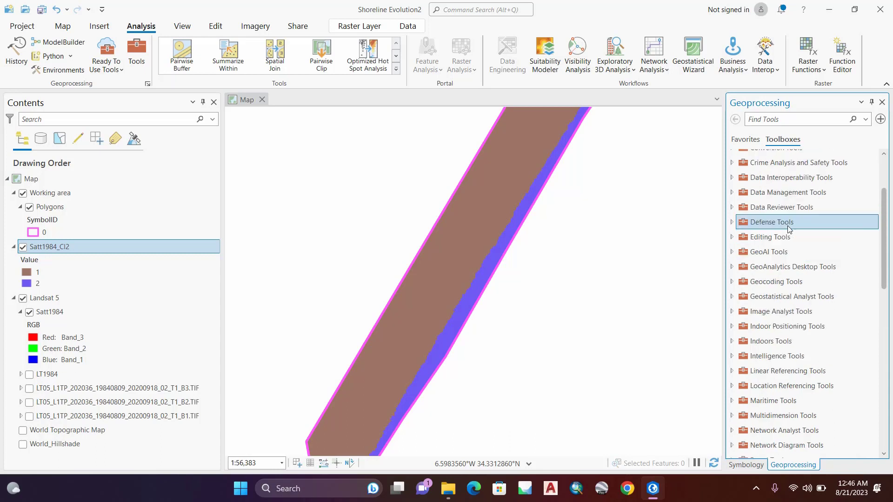
pyautogui.scroll(2, 820, 206)
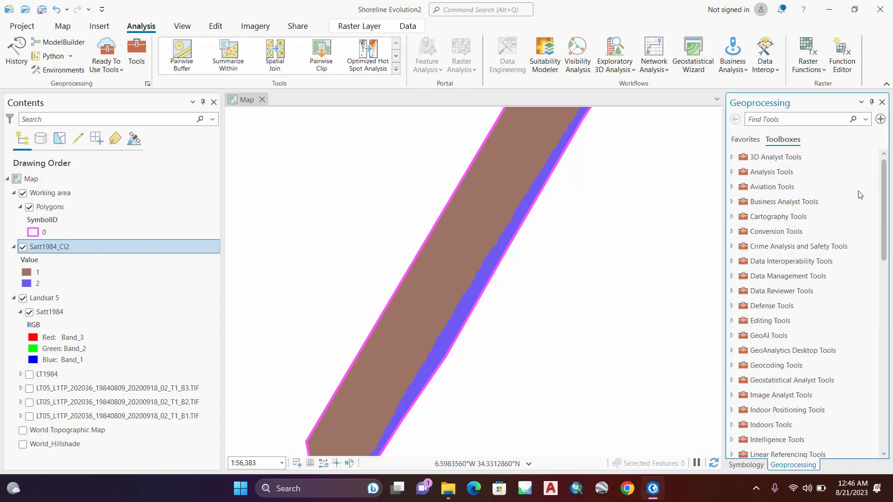
pyautogui.click(781, 235)
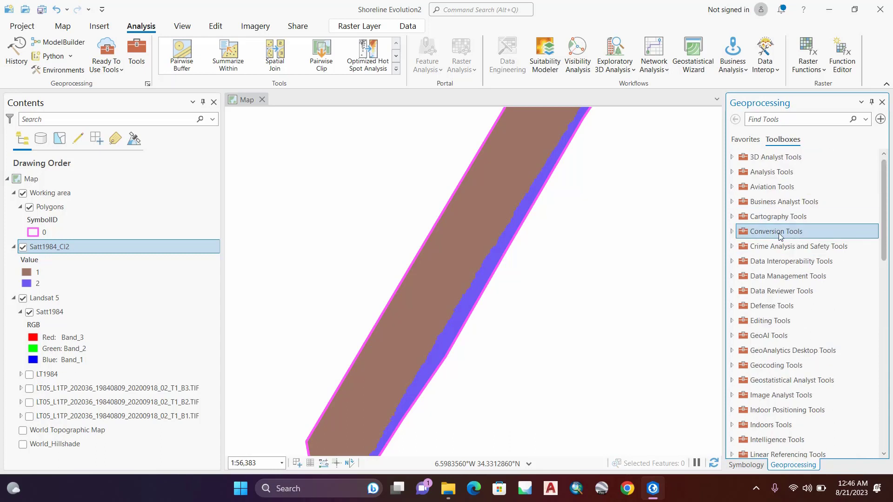
pyautogui.doubleClick(778, 233)
pyautogui.click(757, 279)
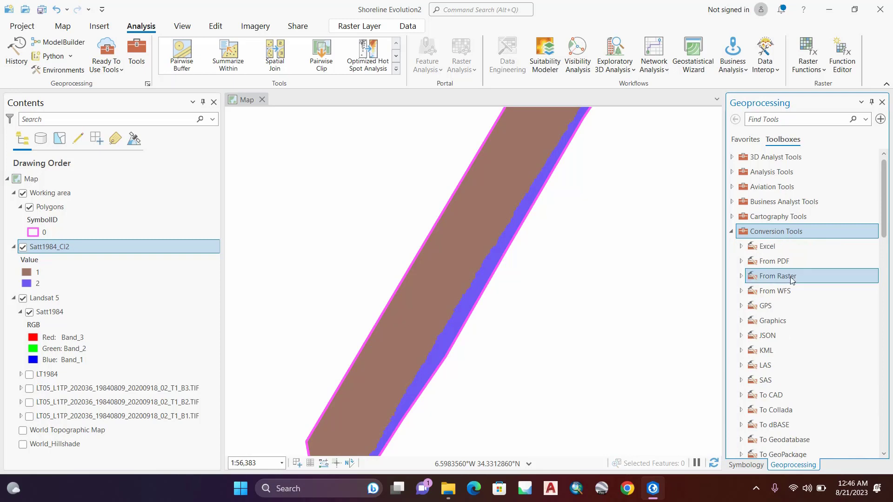
pyautogui.click(742, 278)
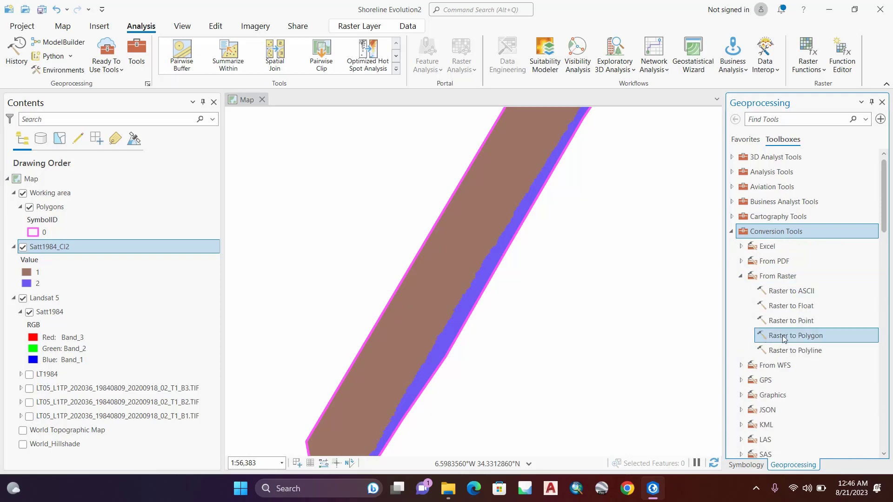
pyautogui.click(810, 338)
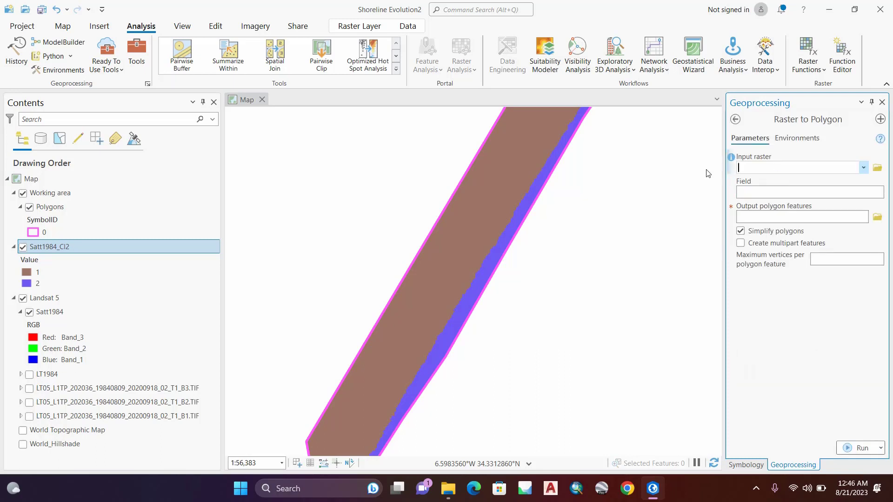
# Step: Set Satt1984_Cl2 as the input raster and name the output polygon features POLYGON84 in the Shoreline Evolution2 geodatabase
pyautogui.moveTo(25, 260); pyautogui.dragTo(763, 168)
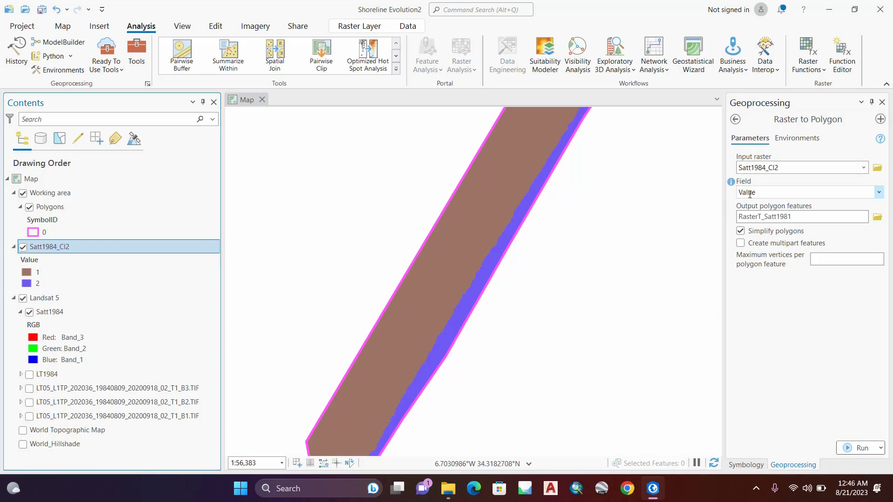
pyautogui.click(794, 216)
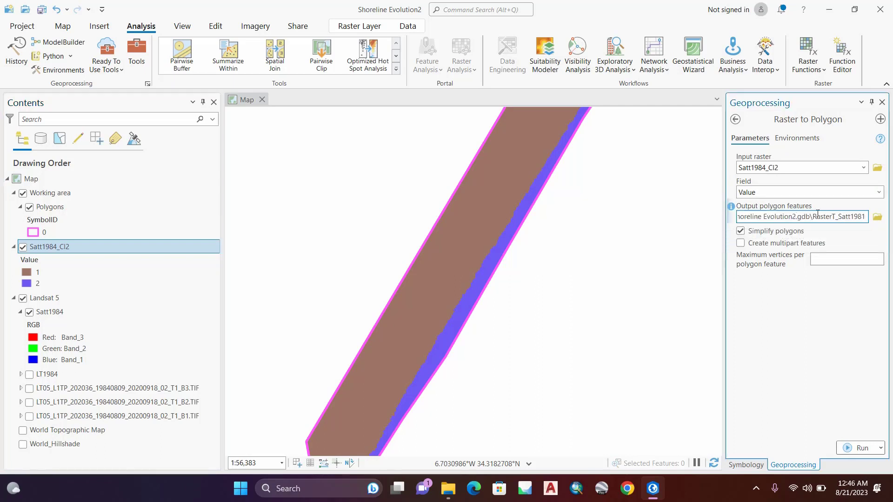
pyautogui.moveTo(814, 217); pyautogui.dragTo(892, 217)
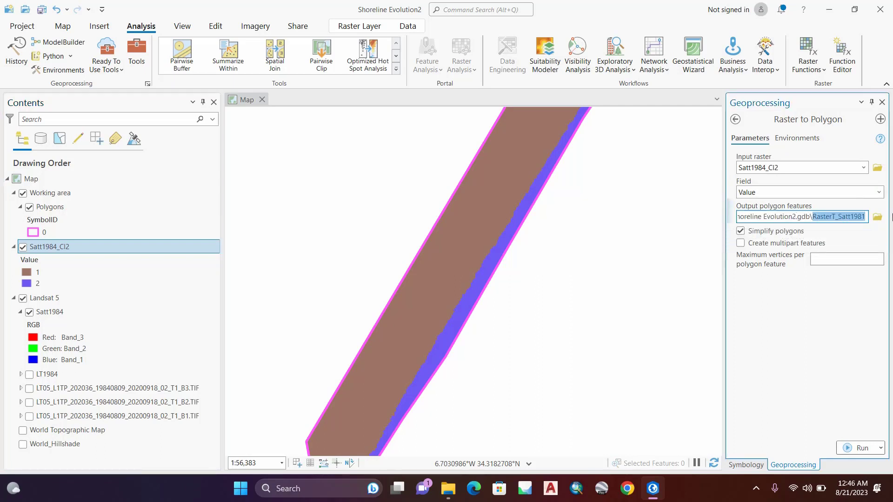
pyautogui.write('POL')
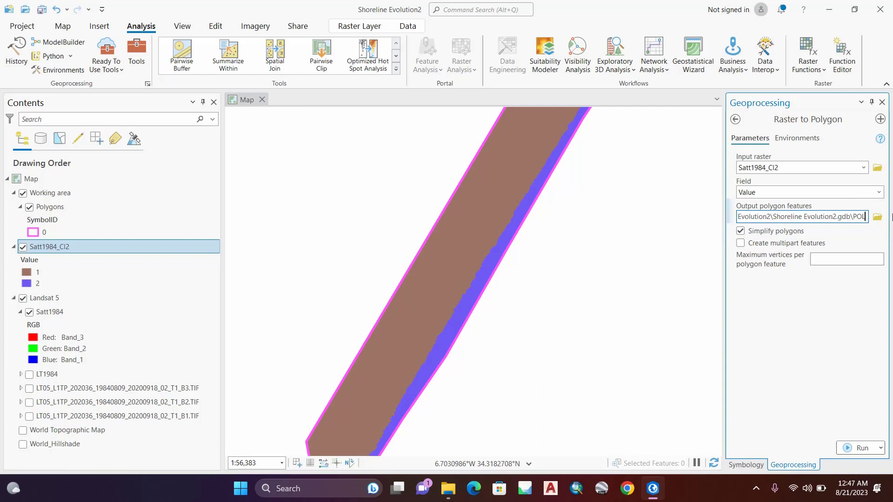
pyautogui.write('YG')
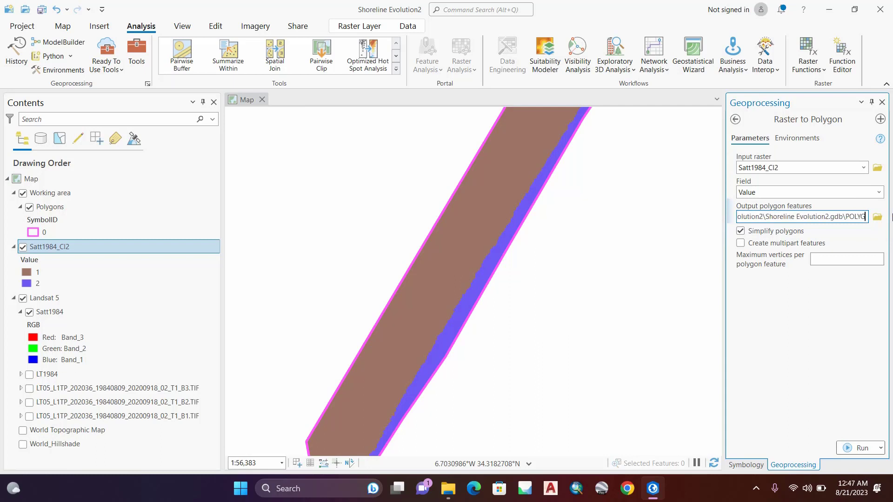
pyautogui.write('ON84')
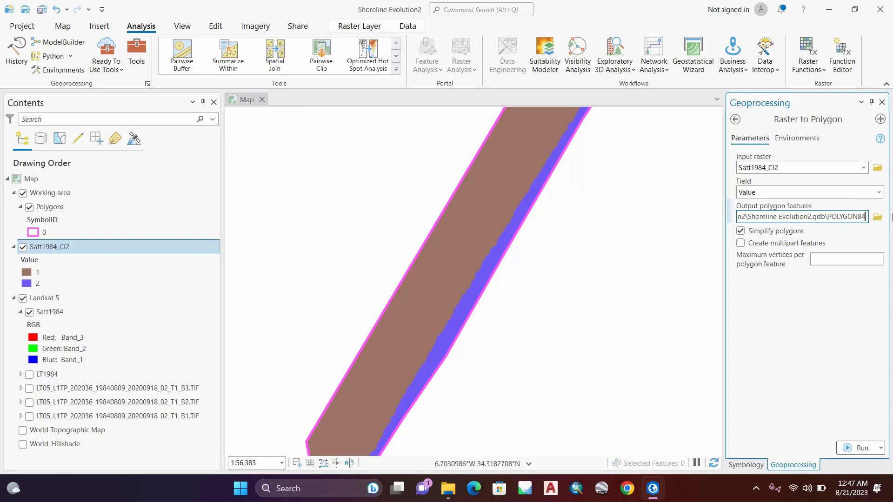
pyautogui.click(828, 320)
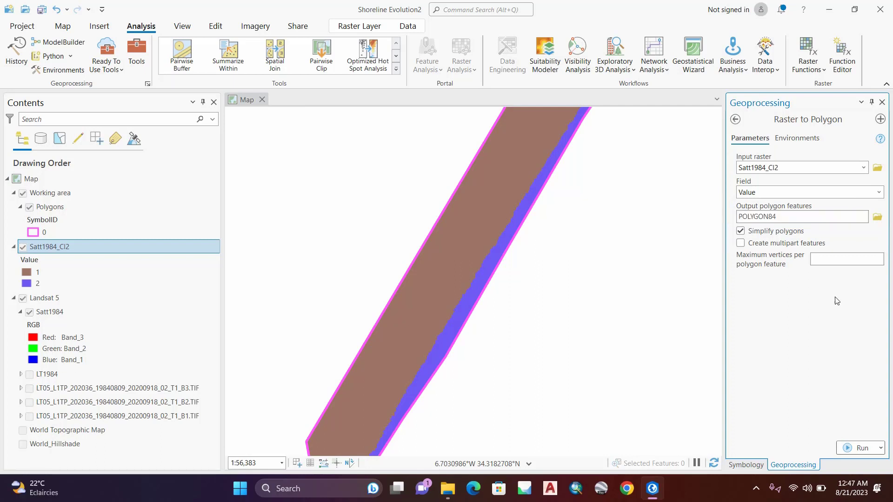
# Step: Run the Raster to Polygon conversion of Satt1984_Cl2, dismiss the completion notice and inspect the resulting polygons on the map
pyautogui.click(861, 448)
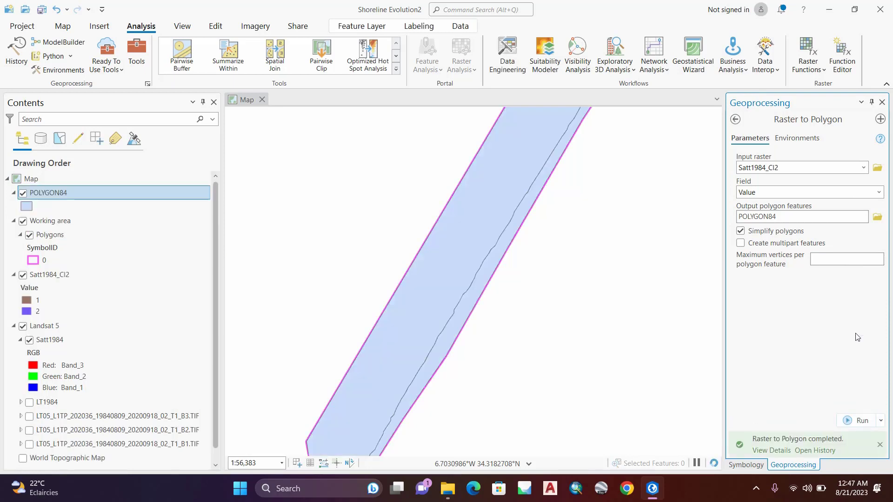
pyautogui.click(881, 447)
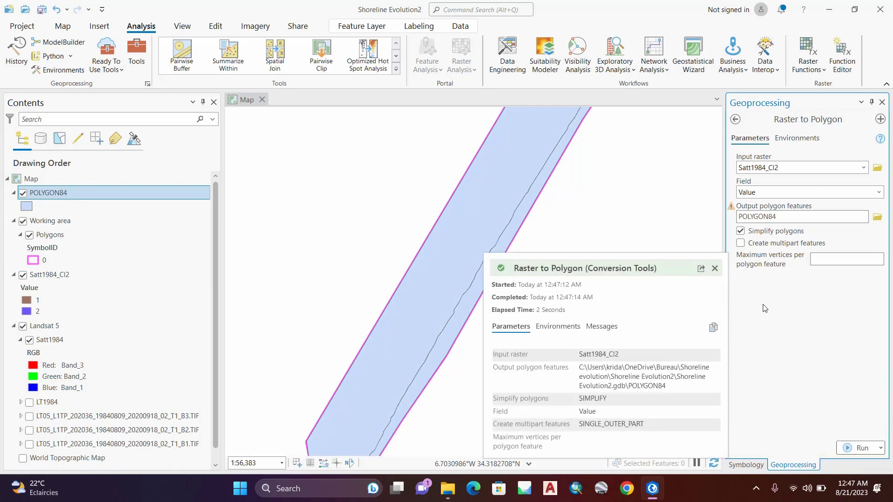
pyautogui.click(714, 269)
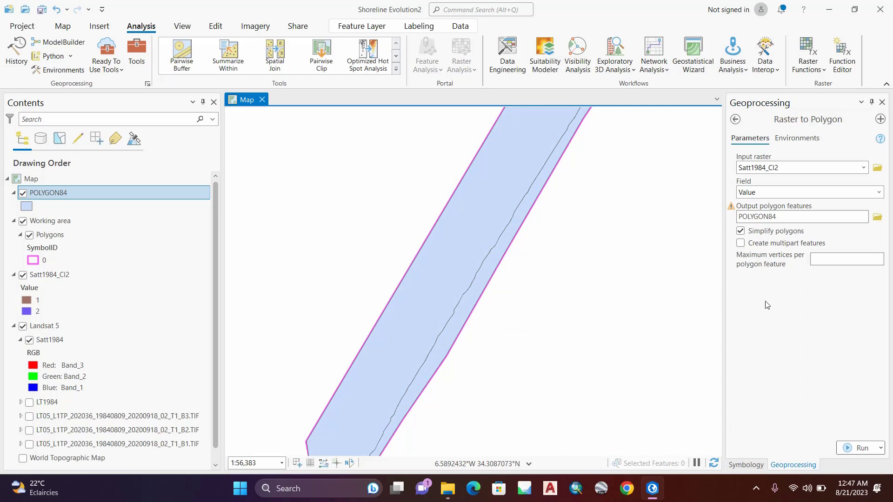
pyautogui.scroll(-4, 529, 219)
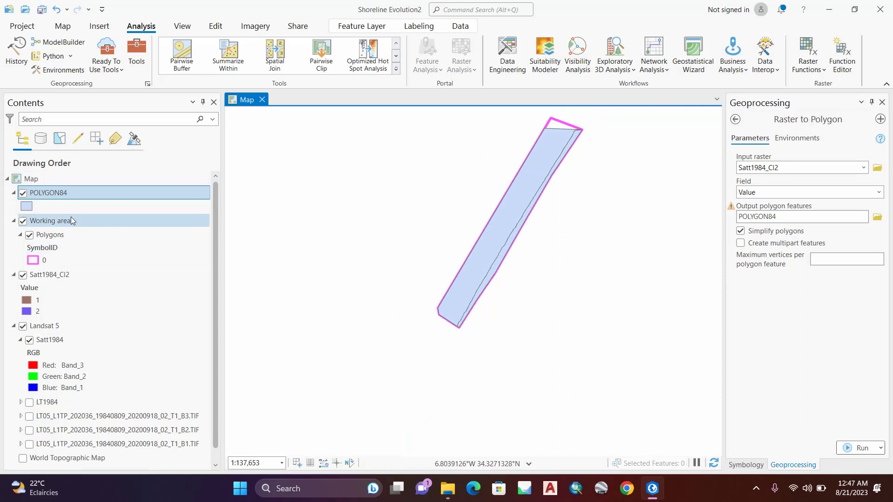
pyautogui.scroll(3, 525, 200)
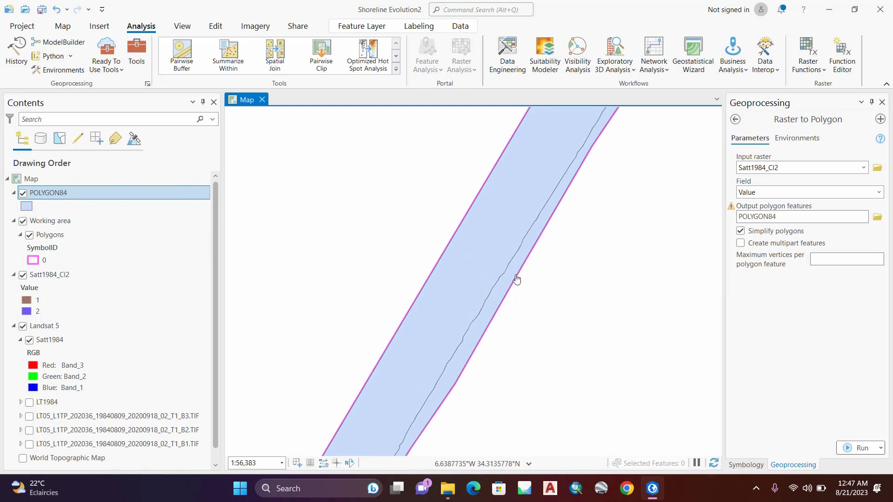
# Step: Leave Raster to Polygon and open the Polygon To Line tool from the Features toolset of Data Management Tools
pyautogui.click(736, 120)
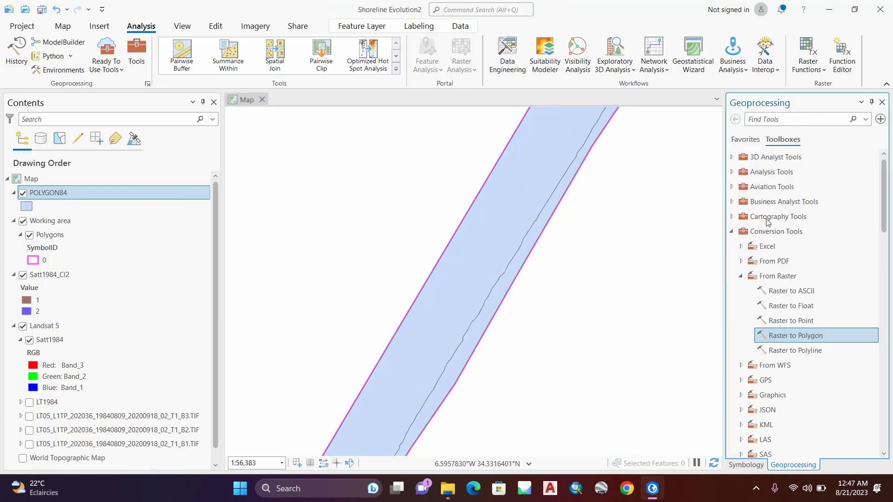
pyautogui.click(741, 276)
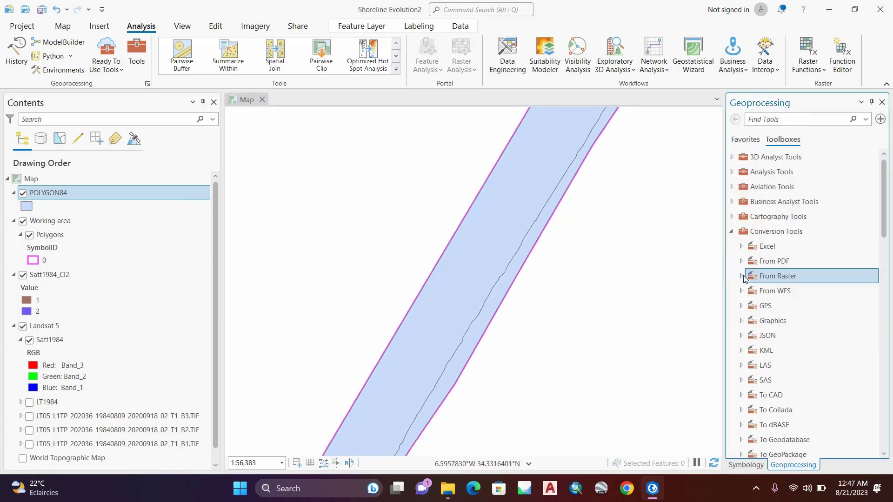
pyautogui.click(732, 231)
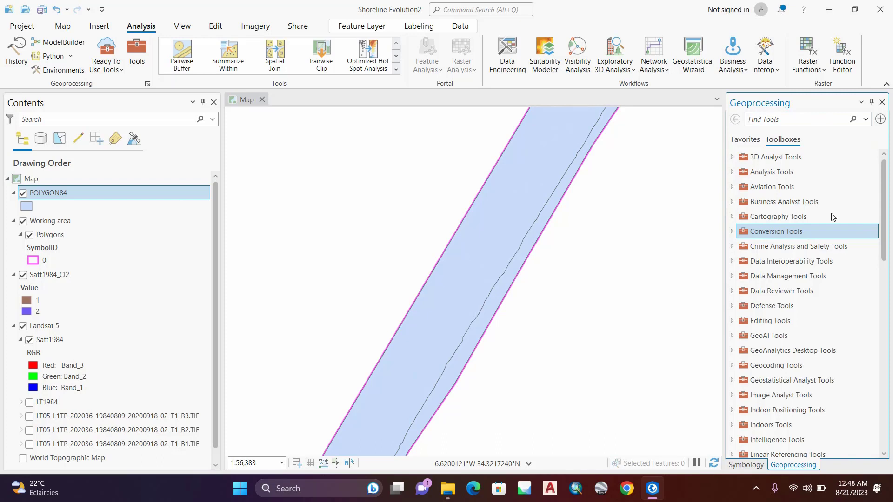
pyautogui.click(810, 279)
pyautogui.doubleClick(810, 278)
pyautogui.scroll(-2, 812, 282)
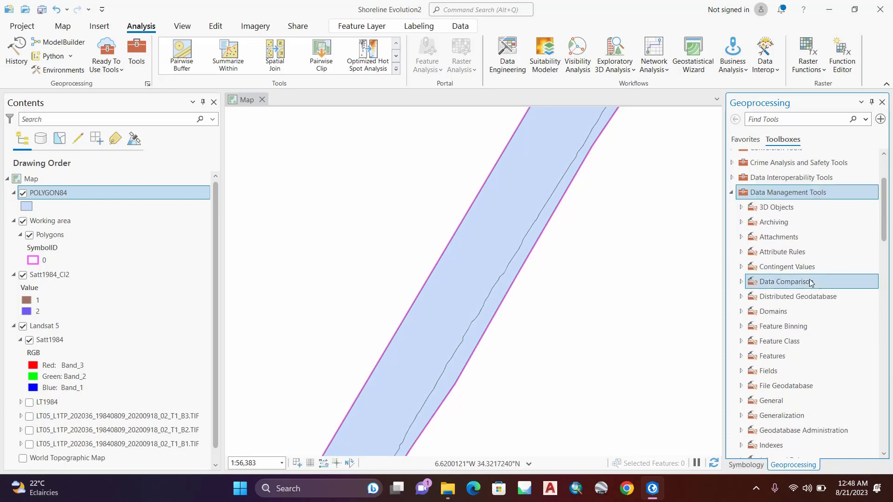
pyautogui.scroll(-2, 813, 331)
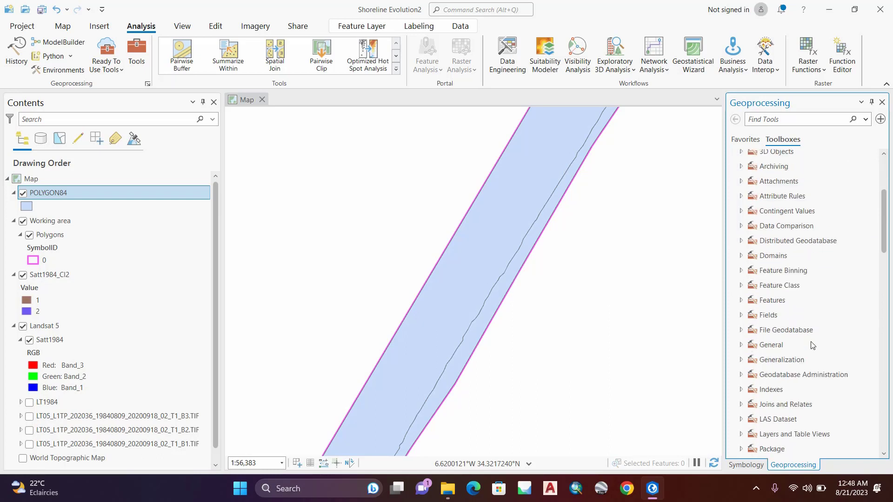
pyautogui.click(772, 301)
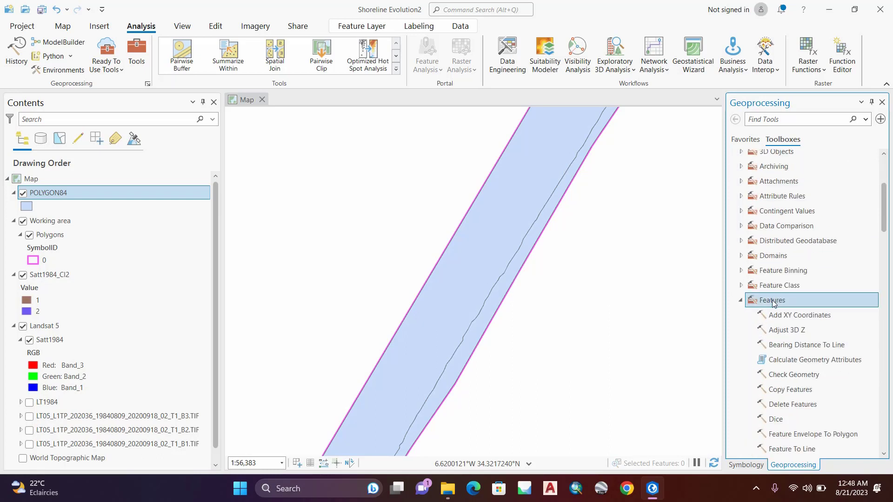
pyautogui.scroll(-3, 774, 303)
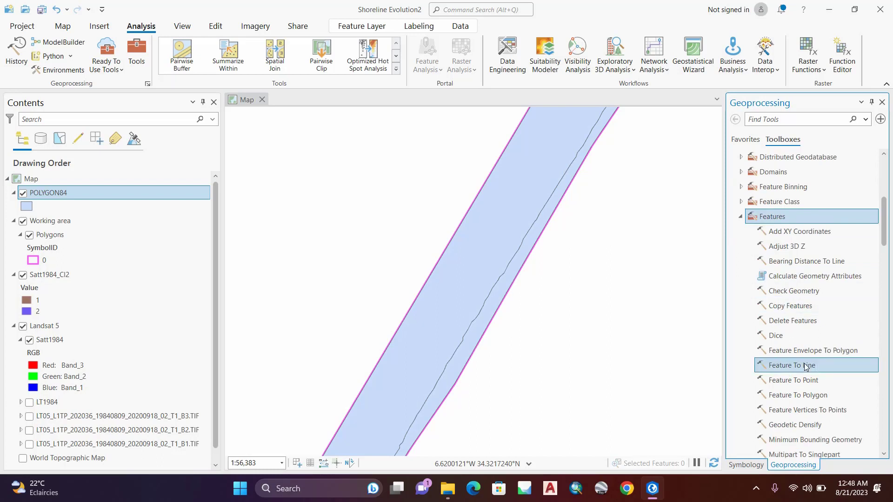
pyautogui.scroll(-2, 814, 366)
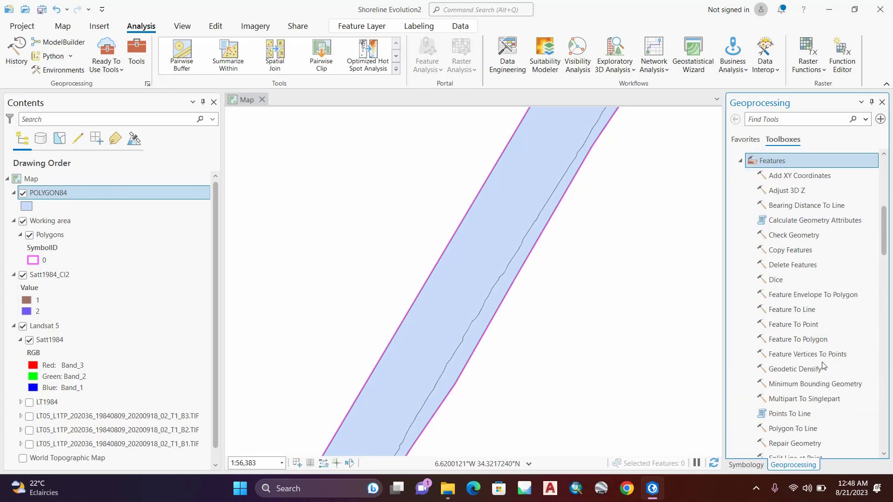
pyautogui.scroll(-2, 823, 366)
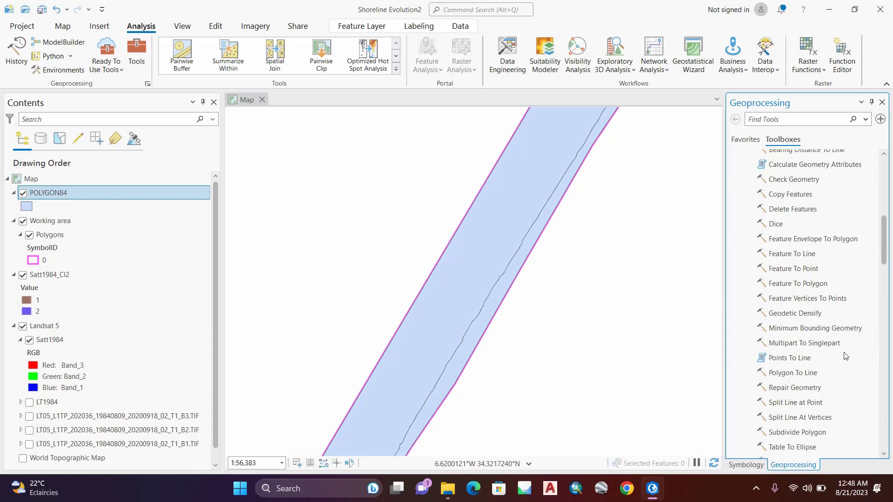
pyautogui.click(791, 378)
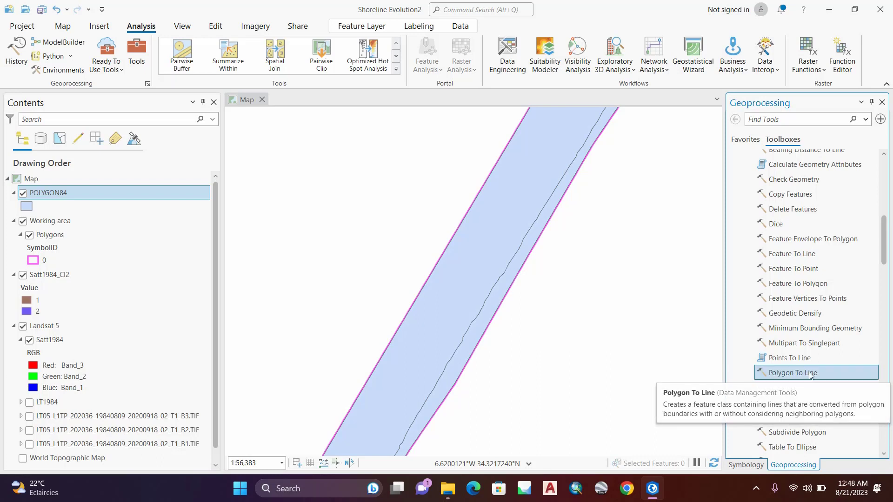
pyautogui.doubleClick(810, 373)
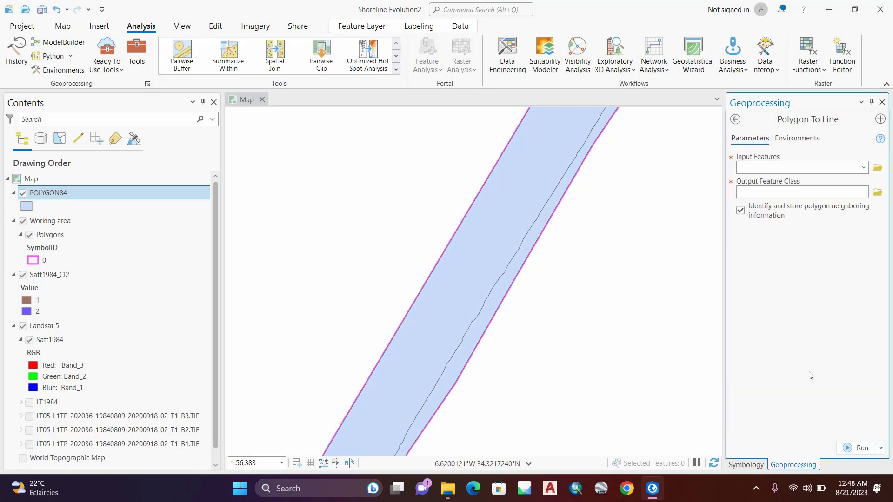
# Step: Set POLYGON84 as the input features of the Polygon To Line tool
pyautogui.click(767, 168)
pyautogui.moveTo(33, 195); pyautogui.dragTo(189, 191)
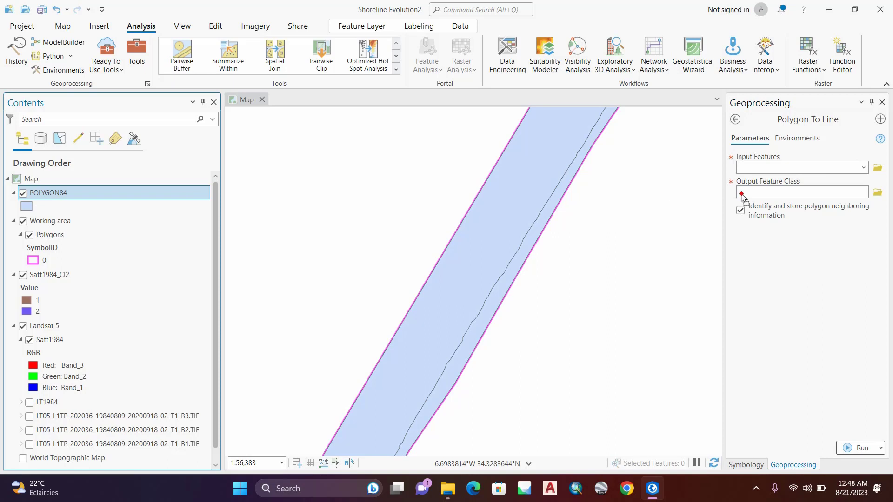
pyautogui.moveTo(769, 176); pyautogui.dragTo(768, 171)
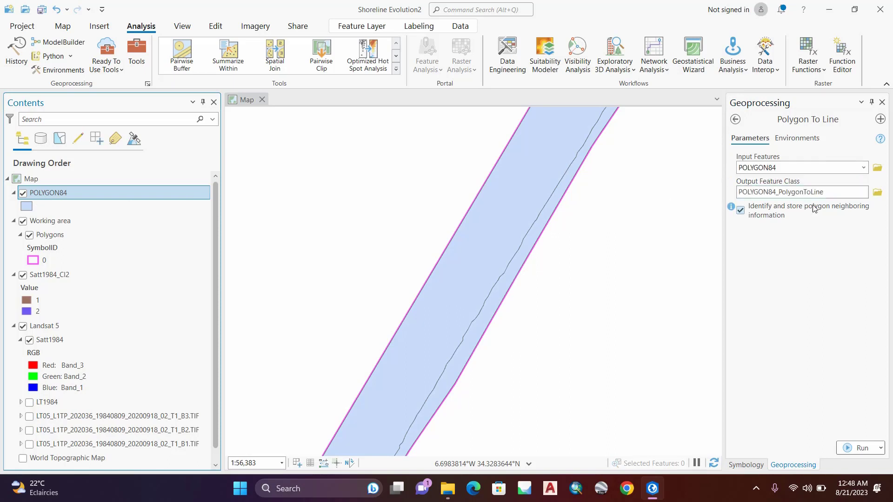
# Step: Name the output feature class Shoreline84 in the Shoreline Evolution2 geodatabase and run the Polygon To Line conversion
pyautogui.click(848, 192)
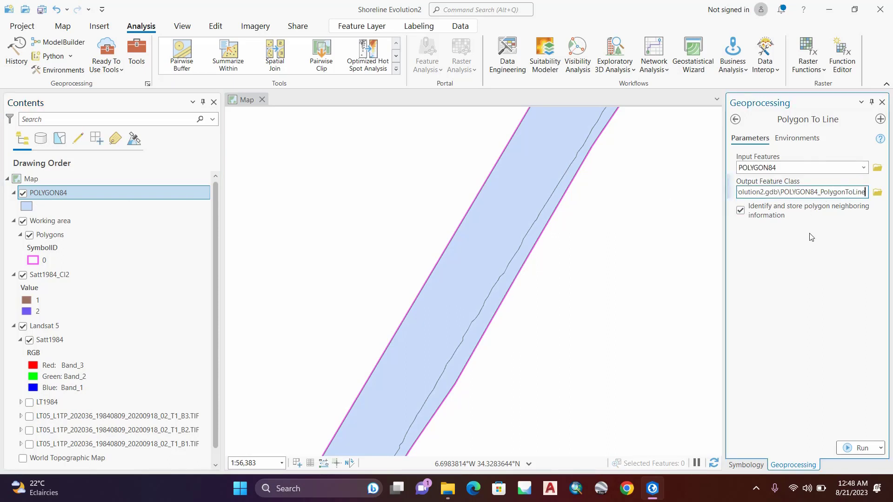
pyautogui.press('BackSpace')
pyautogui.press('BackSpace')
pyautogui.press('BackSpace')
pyautogui.press('BackSpace')
pyautogui.press('BackSpace')
pyautogui.press('BackSpace')
pyautogui.press('BackSpace')
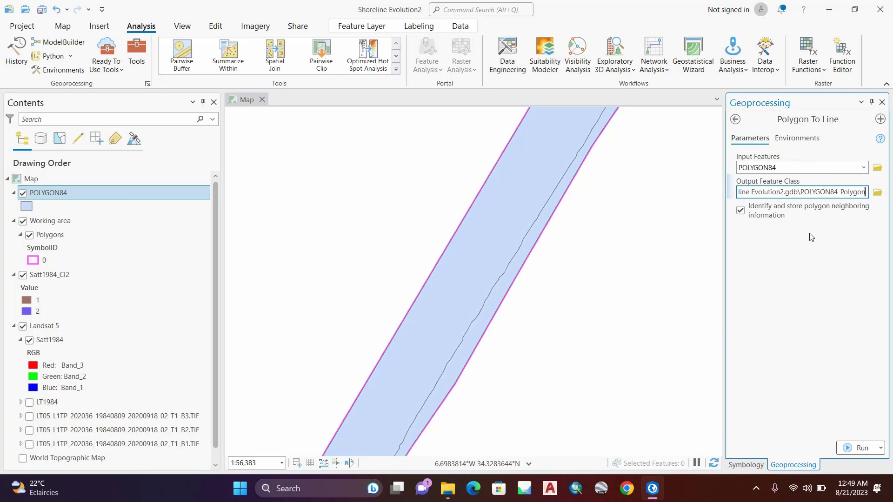
pyautogui.press('BackSpace')
pyautogui.press('BackSpace')
pyautogui.press('BackSpace')
pyautogui.press('BackSpace')
pyautogui.press('BackSpace')
pyautogui.press('BackSpace')
pyautogui.press('BackSpace')
pyautogui.press('BackSpace')
pyautogui.press('BackSpace')
pyautogui.press('BackSpace')
pyautogui.press('BackSpace')
pyautogui.press('BackSpace')
pyautogui.press('BackSpace')
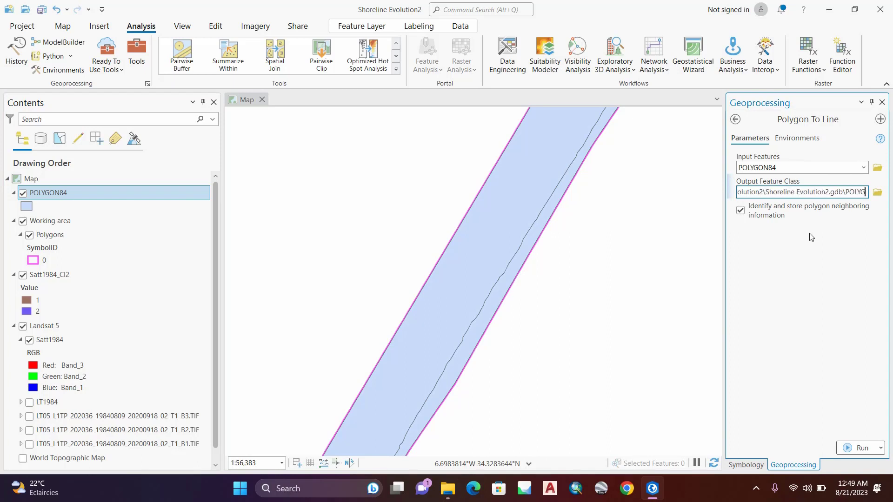
pyautogui.press('BackSpace')
pyautogui.press('BackSpace')
pyautogui.press('BackSpace')
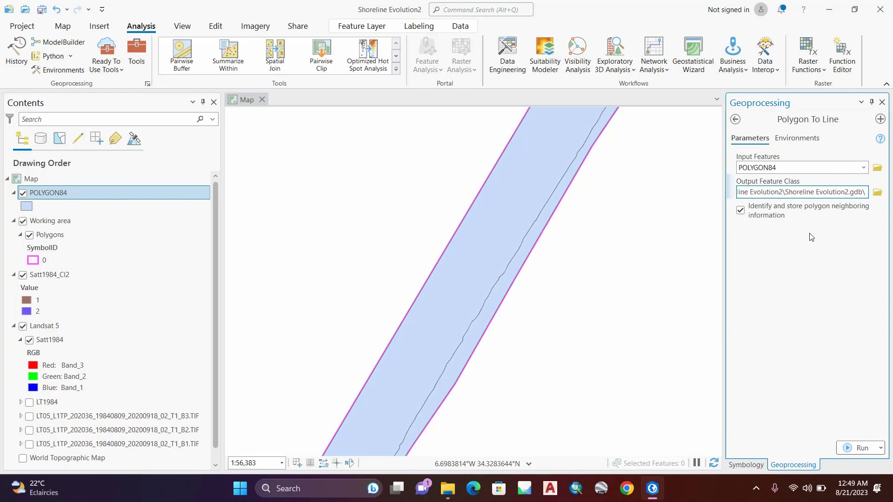
pyautogui.write('S')
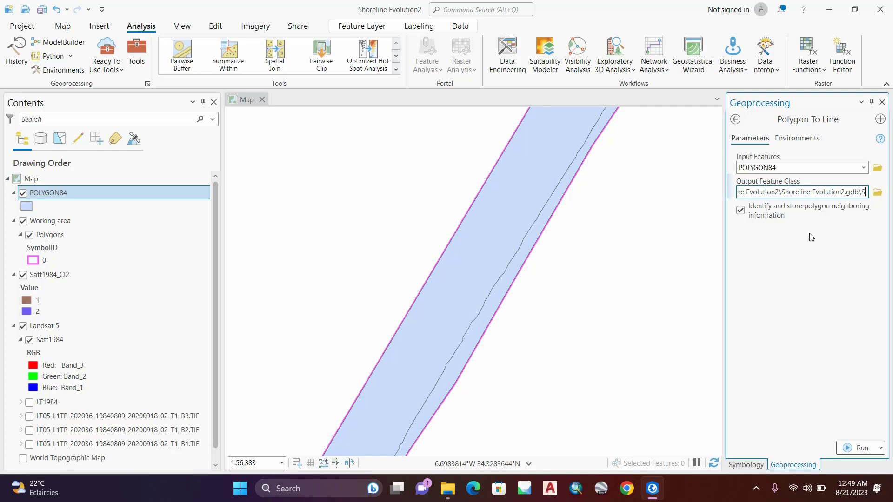
pyautogui.write('hor')
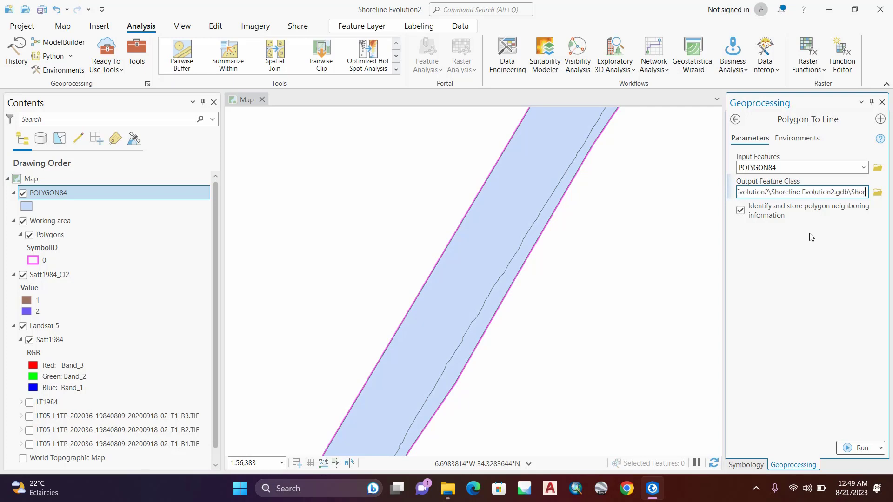
pyautogui.write('eline84')
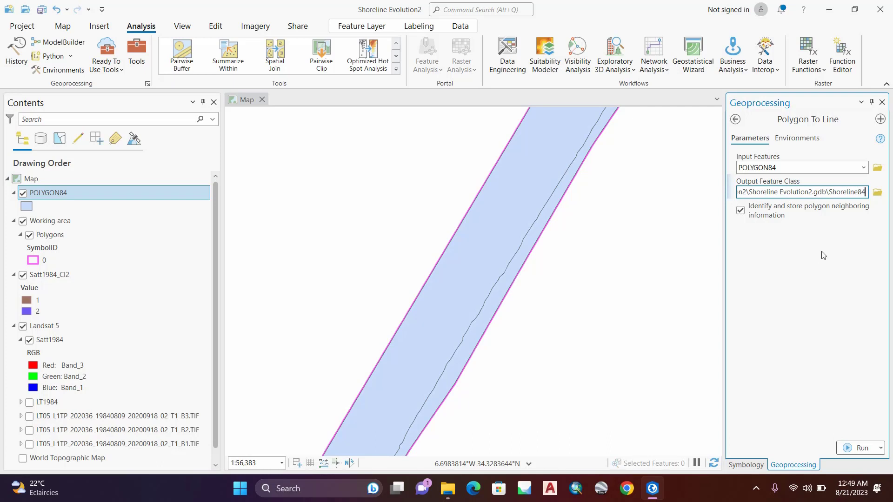
pyautogui.click(864, 451)
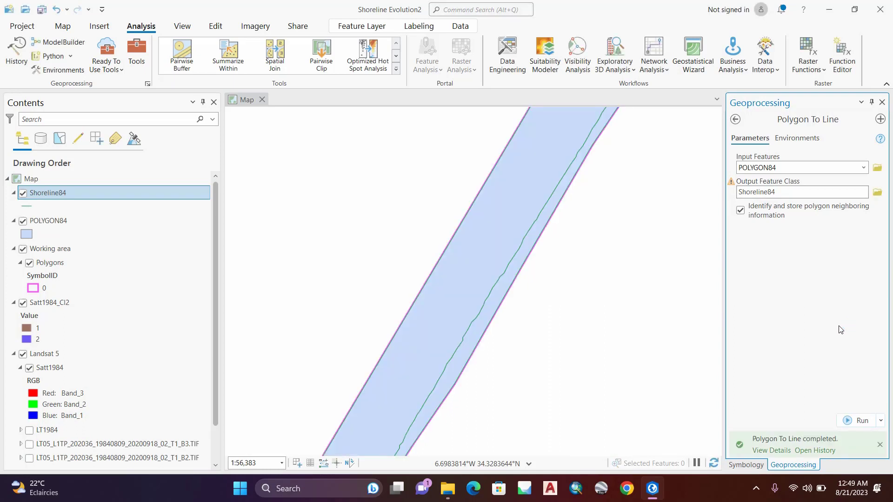
# Step: Hide POLYGON84 and reorder the layers, putting it below Working area and moving Satt1984_Cl2 and Shoreline84 into the Landsat 5 group
pyautogui.scroll(-3, 465, 252)
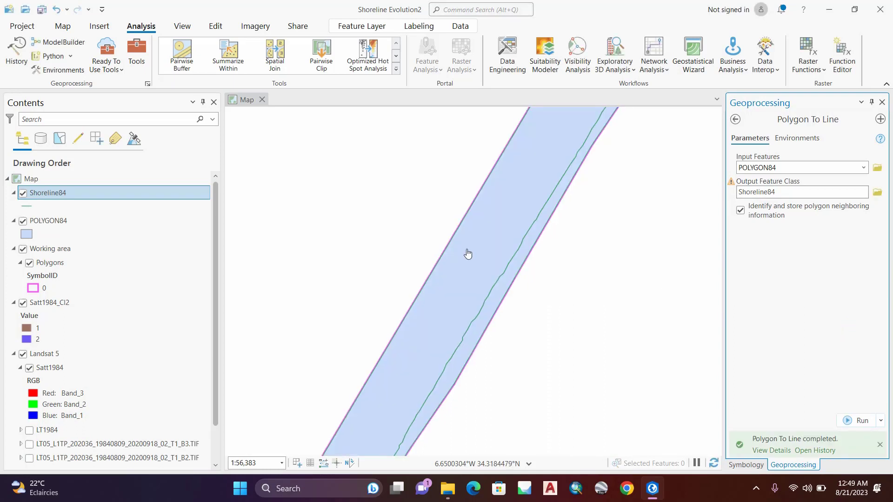
pyautogui.click(24, 222)
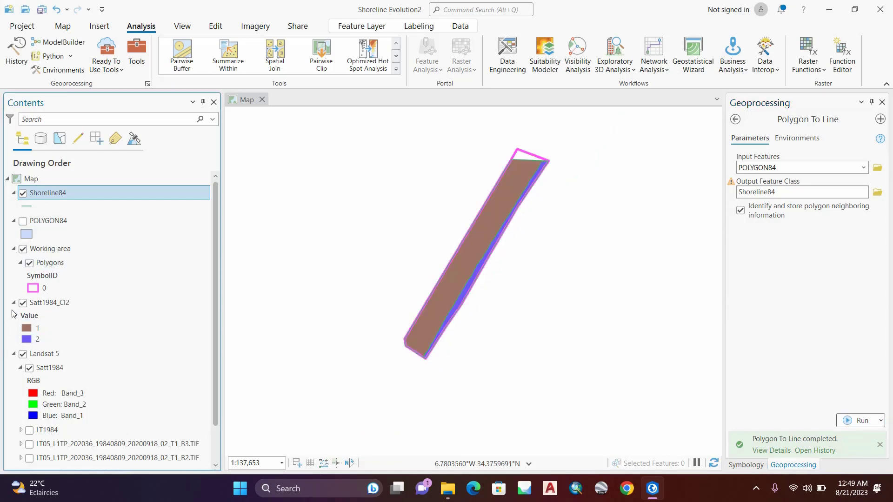
pyautogui.click(14, 302)
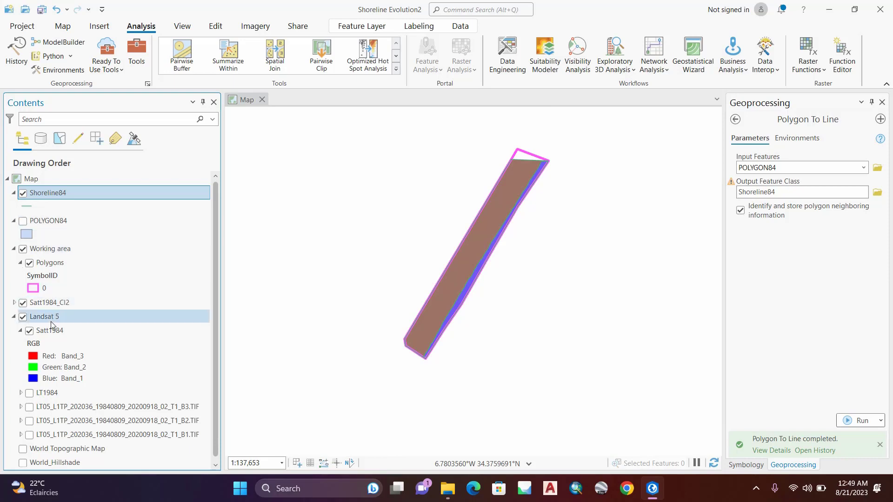
pyautogui.moveTo(48, 303); pyautogui.dragTo(58, 337)
pyautogui.moveTo(44, 222); pyautogui.dragTo(65, 294)
pyautogui.moveTo(41, 195); pyautogui.dragTo(68, 312)
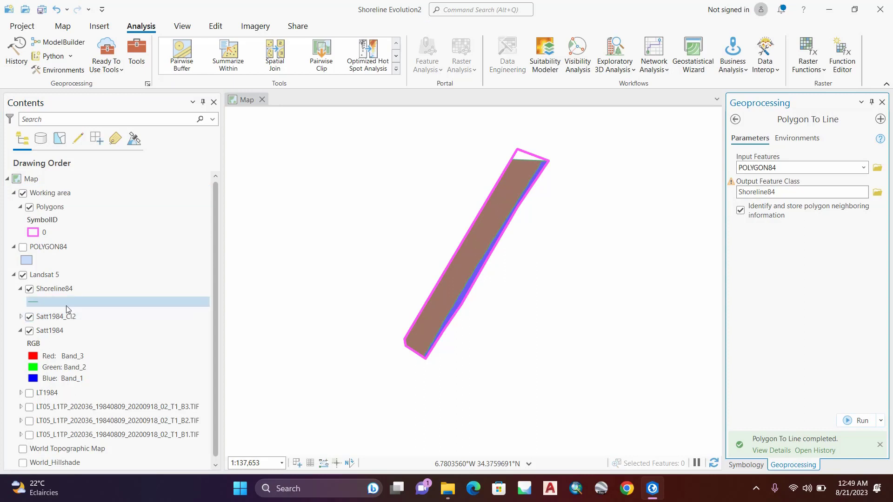
# Step: Hide the Satt1984_Cl2 classification and the working-area Polygons layer, and check the Shoreline84 line against the Satt1984 imagery
pyautogui.click(31, 333)
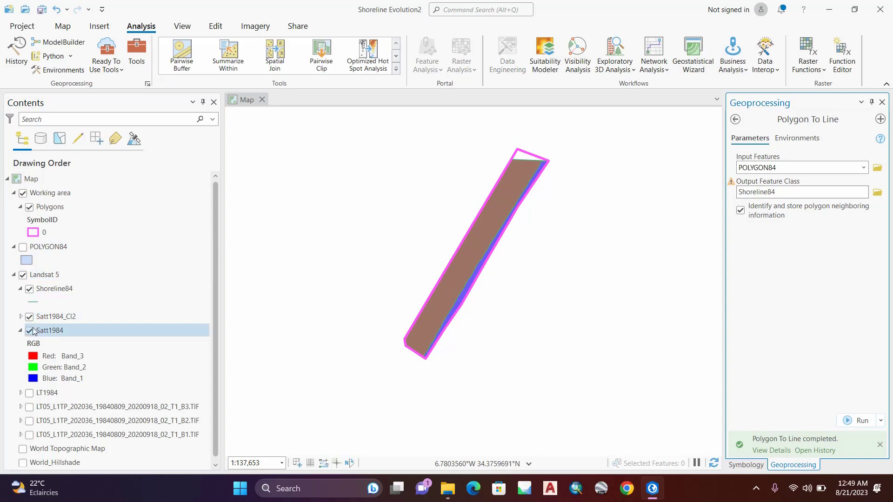
pyautogui.click(30, 318)
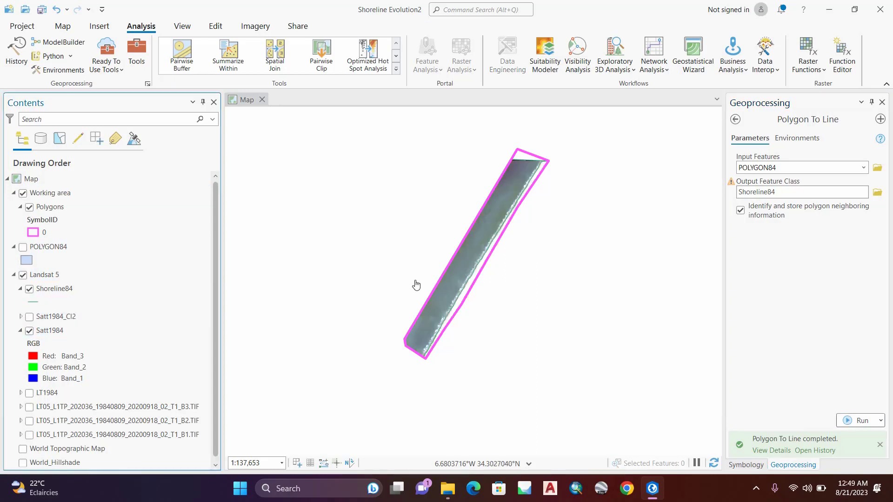
pyautogui.scroll(5, 417, 279)
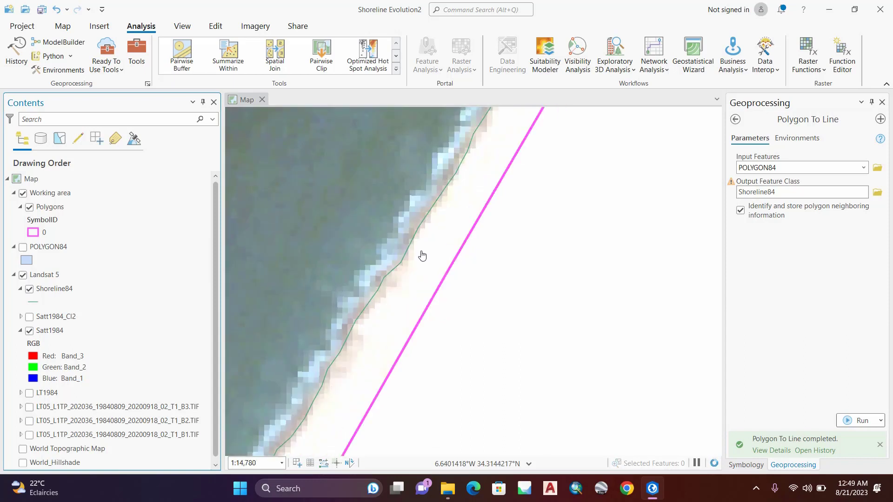
pyautogui.scroll(-2, 415, 257)
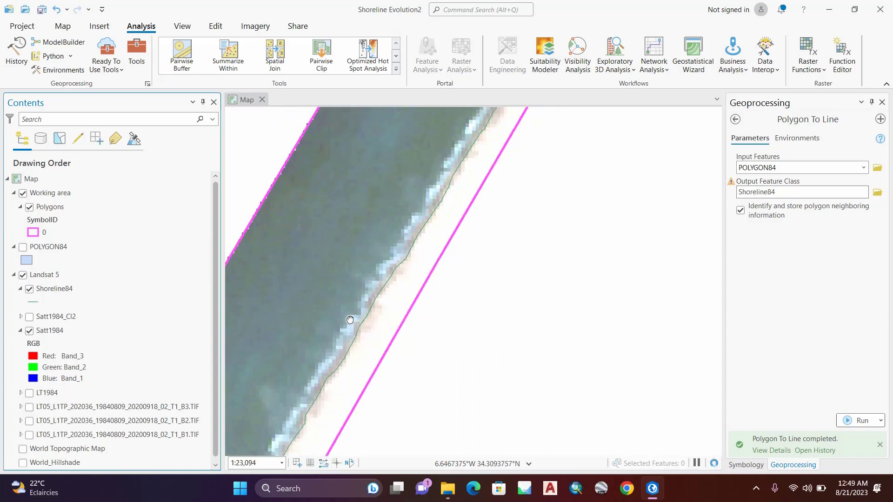
pyautogui.moveTo(350, 320); pyautogui.dragTo(481, 152)
pyautogui.moveTo(403, 292); pyautogui.dragTo(544, 111)
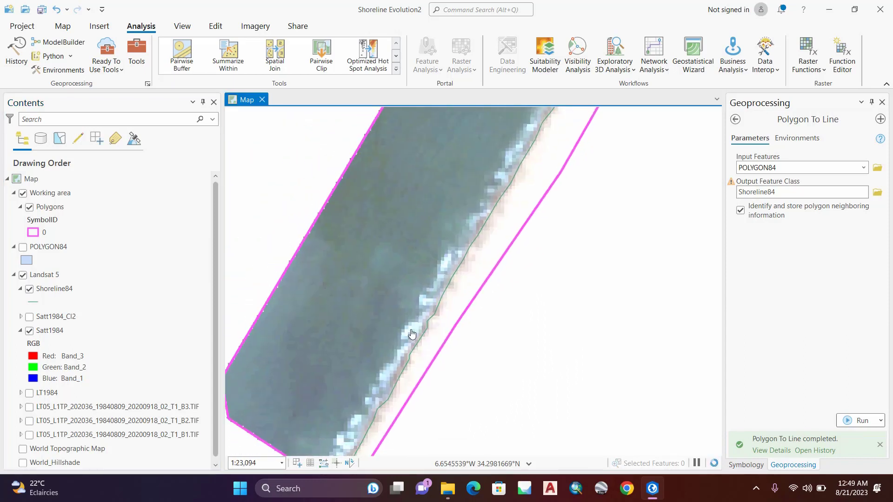
pyautogui.scroll(-2, 413, 334)
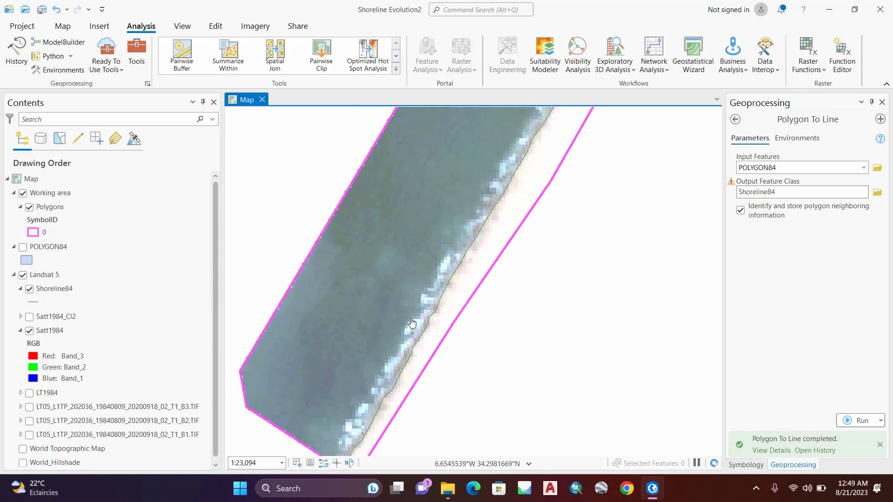
pyautogui.click(29, 207)
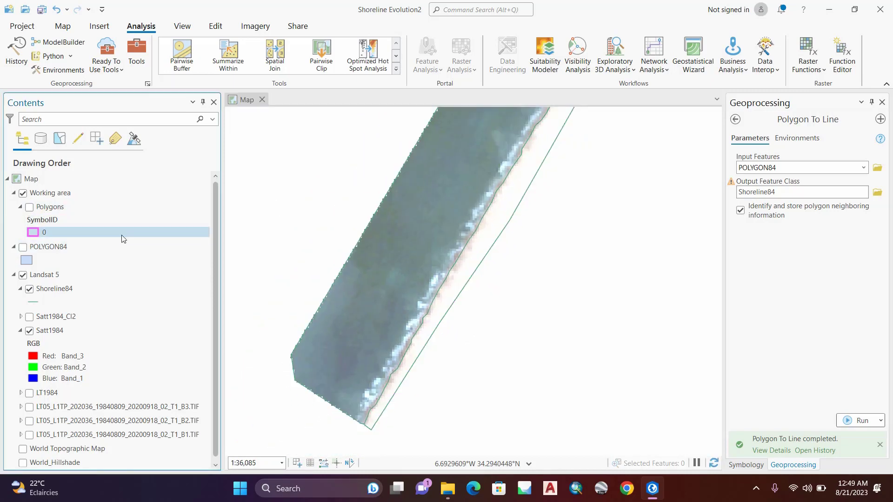
# Step: Select the Shoreline84 layer and open Create Features to edit it
pyautogui.click(61, 289)
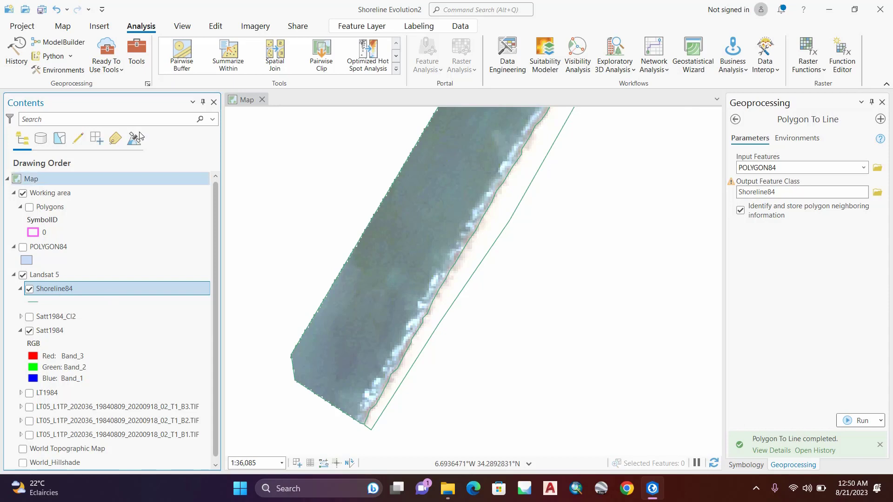
pyautogui.click(216, 28)
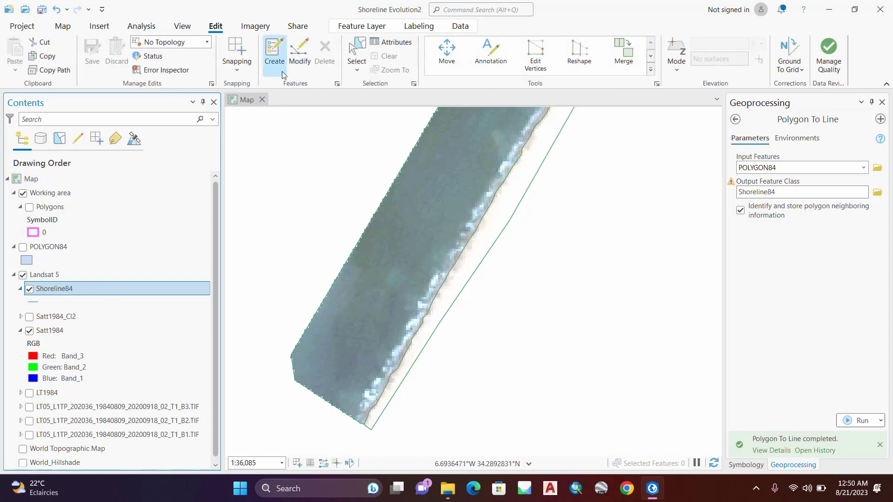
pyautogui.click(274, 55)
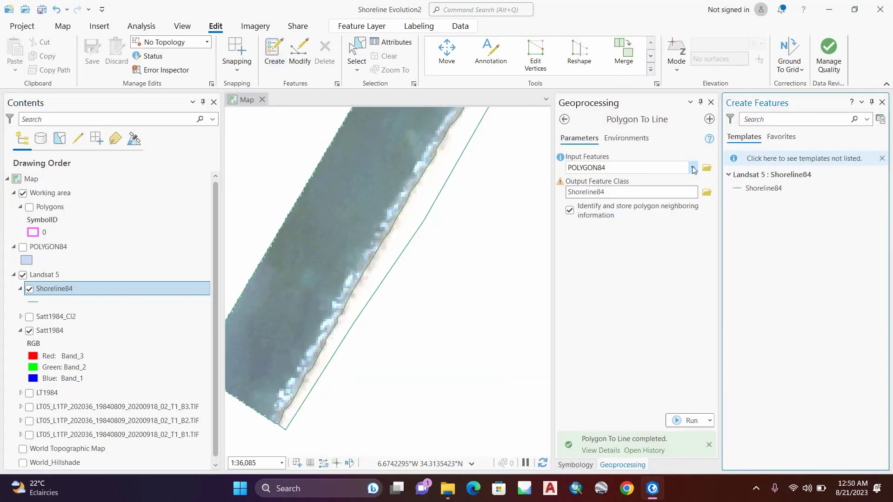
# Step: Activate feature selection, then select and delete the seaward outer boundary line of Shoreline84
pyautogui.click(374, 257)
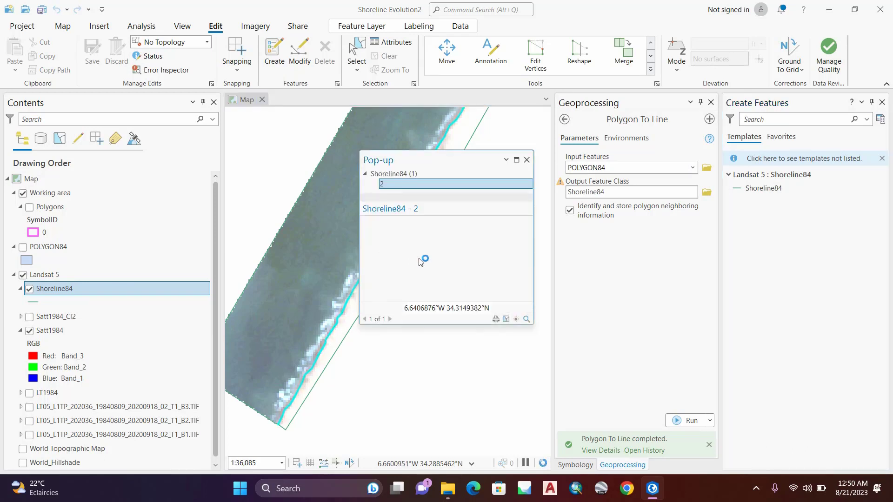
pyautogui.click(358, 44)
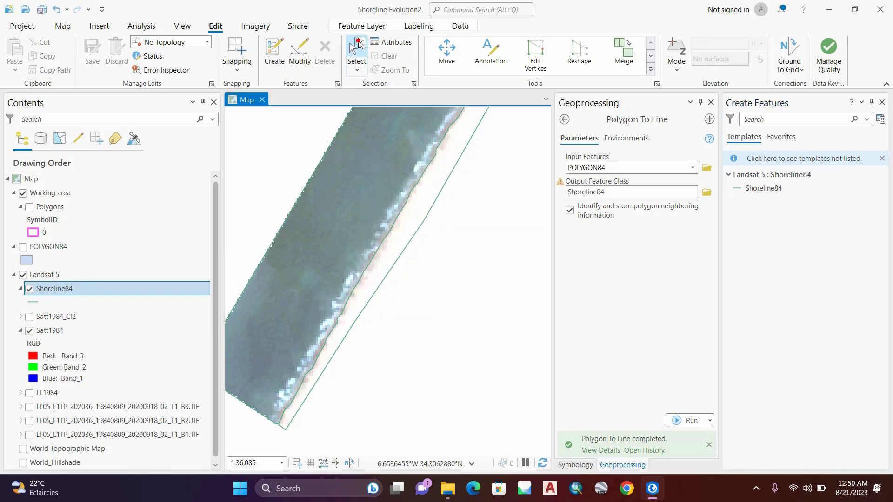
pyautogui.click(397, 223)
pyautogui.scroll(-4, 423, 237)
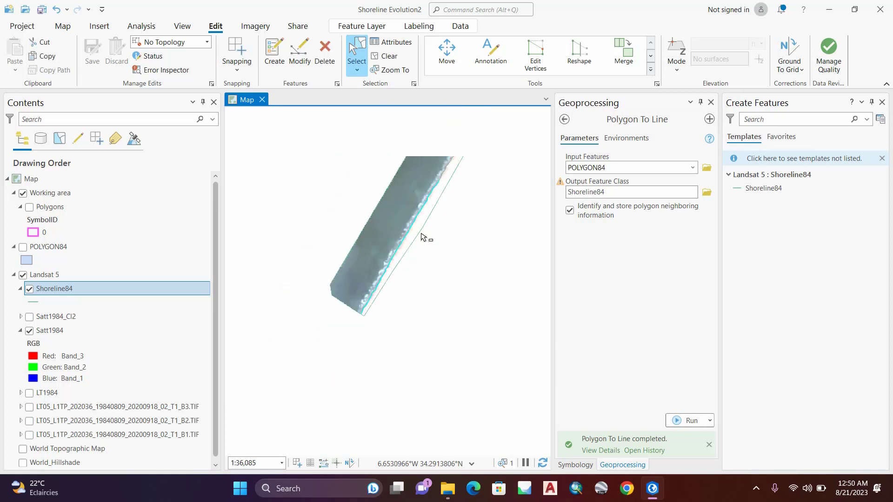
pyautogui.scroll(-2, 434, 209)
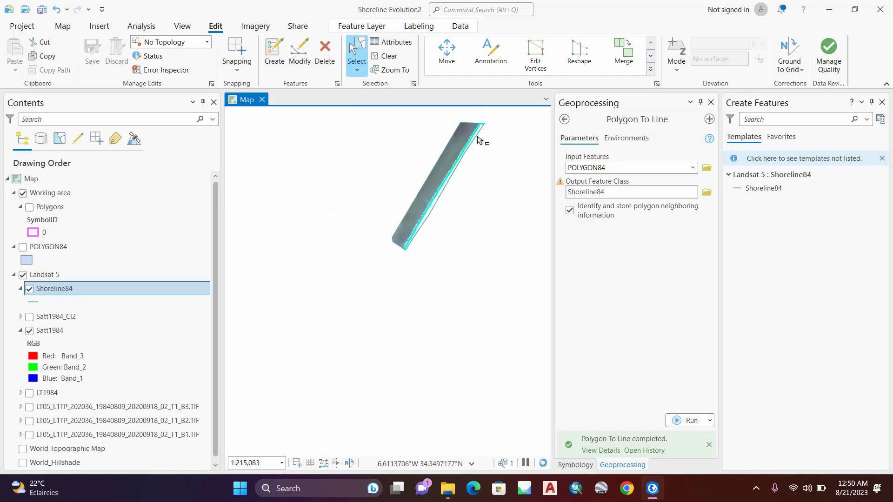
pyautogui.scroll(2, 485, 128)
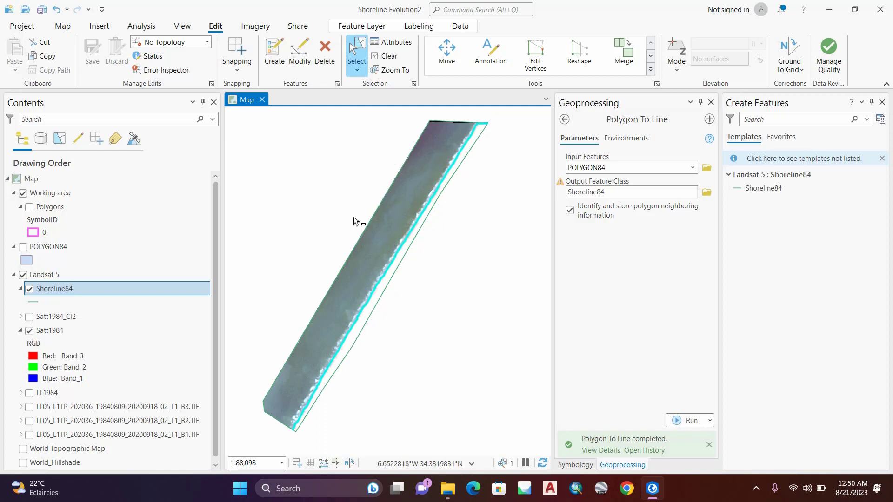
pyautogui.click(358, 248)
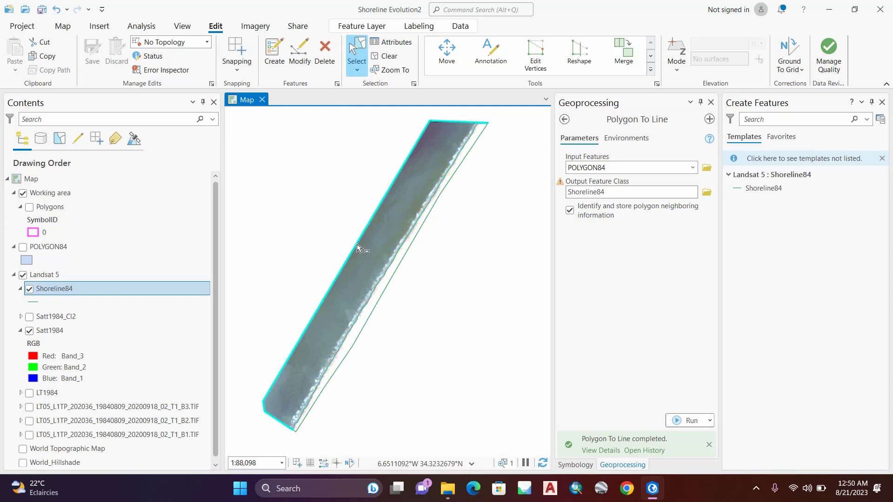
pyautogui.rightClick(358, 247)
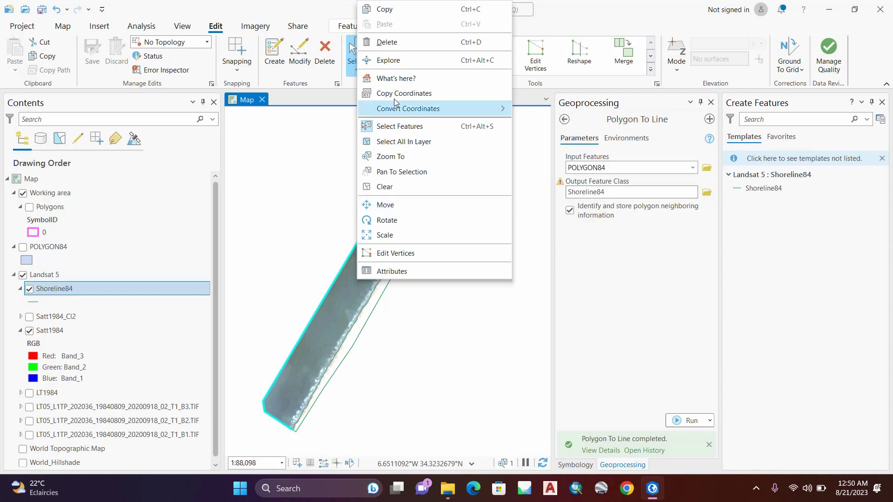
pyautogui.click(393, 44)
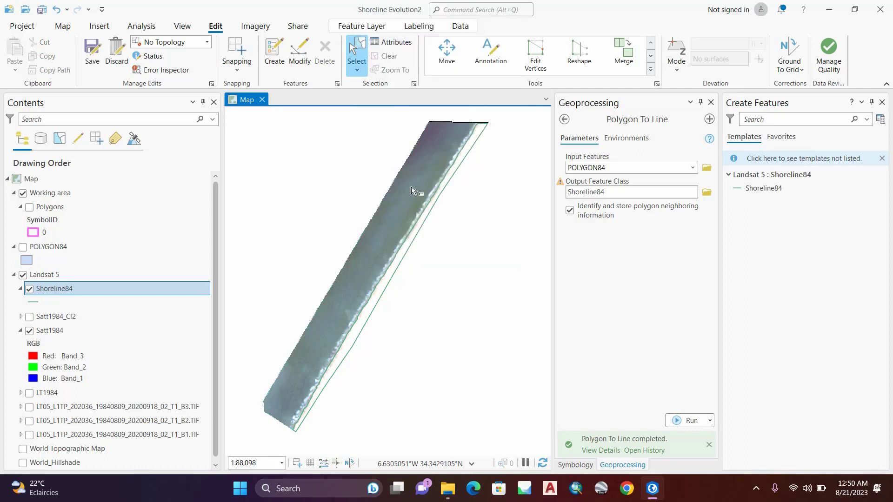
# Step: Select and delete the landward outer boundary line of Shoreline84
pyautogui.click(405, 255)
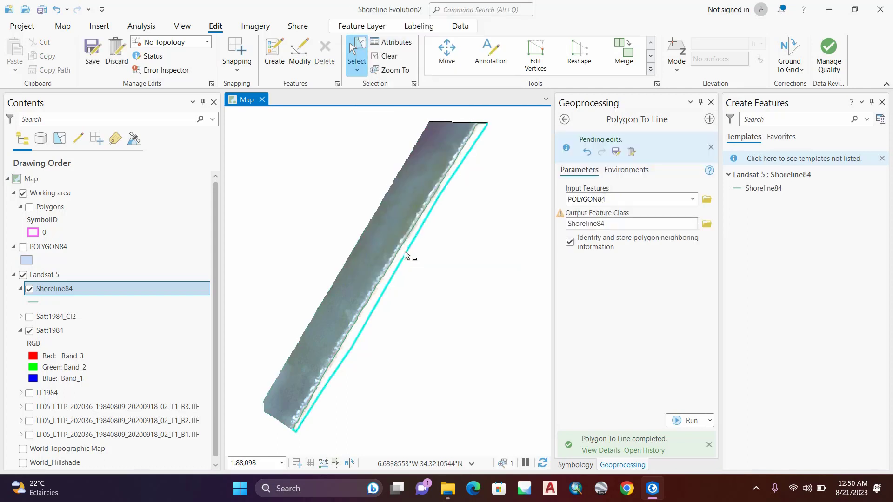
pyautogui.rightClick(405, 255)
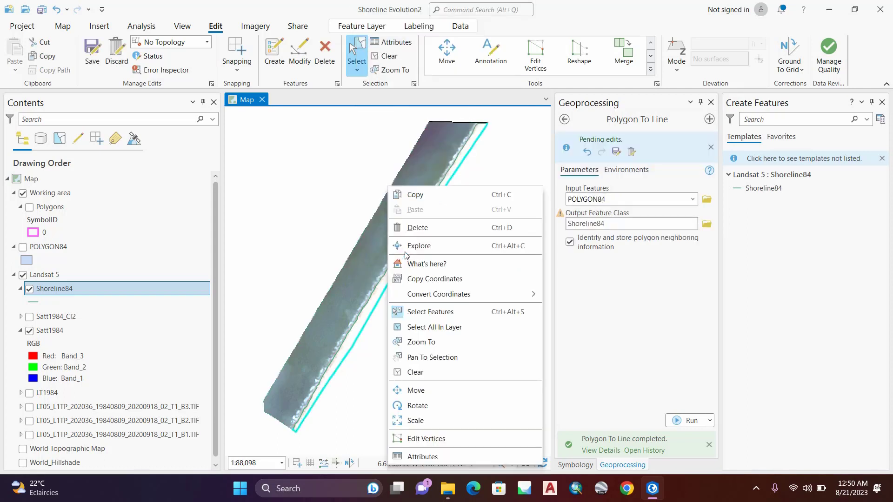
pyautogui.click(418, 228)
# Step: Choose Right Angle Line for the Shoreline84 template, select the remaining shoreline and look through the editing tools for trimming its northern end
pyautogui.scroll(2, 480, 125)
pyautogui.scroll(5, 480, 125)
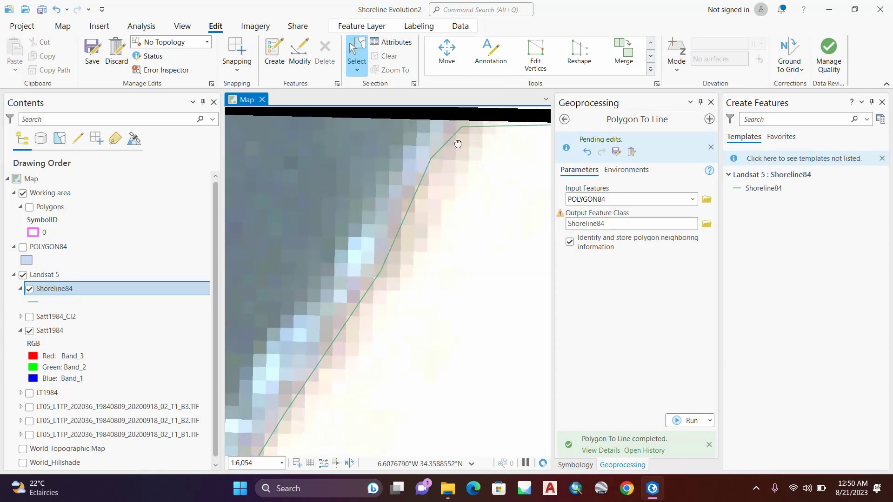
pyautogui.moveTo(457, 144); pyautogui.dragTo(388, 199)
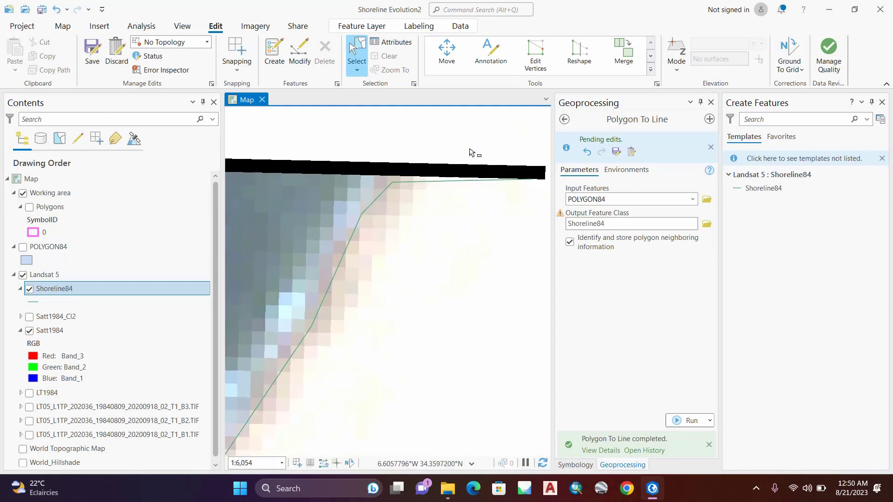
pyautogui.click(755, 189)
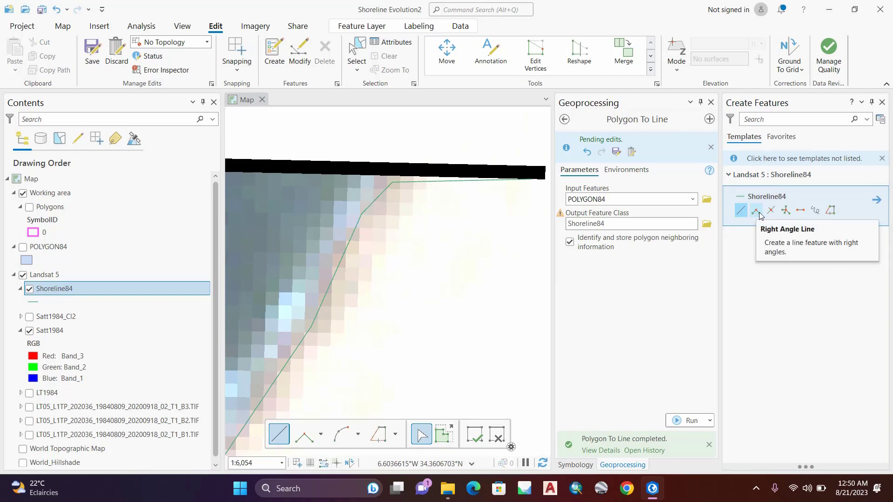
pyautogui.click(757, 212)
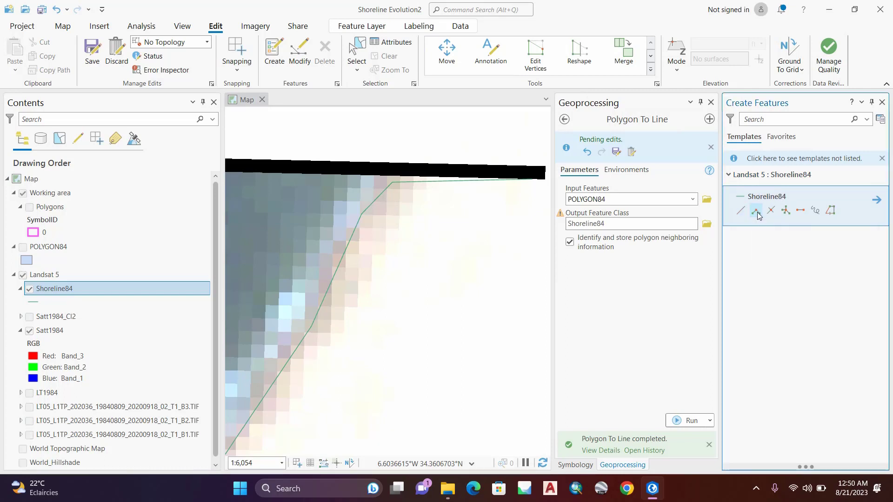
pyautogui.click(651, 41)
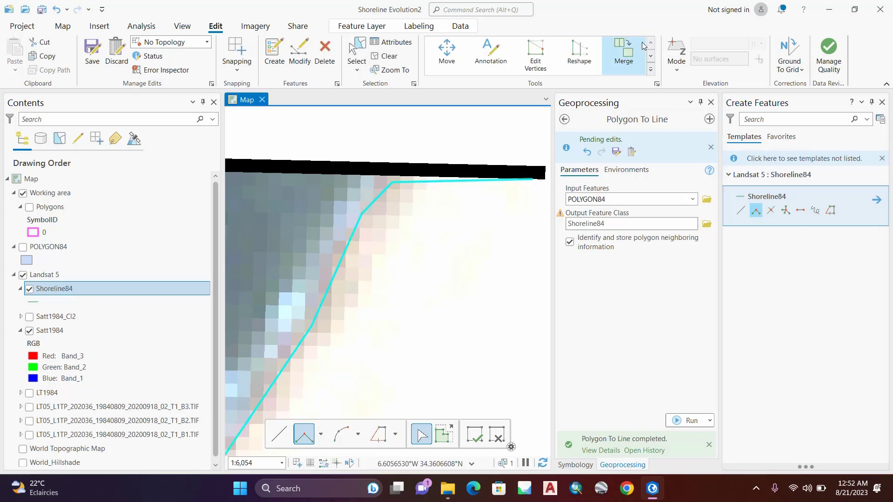
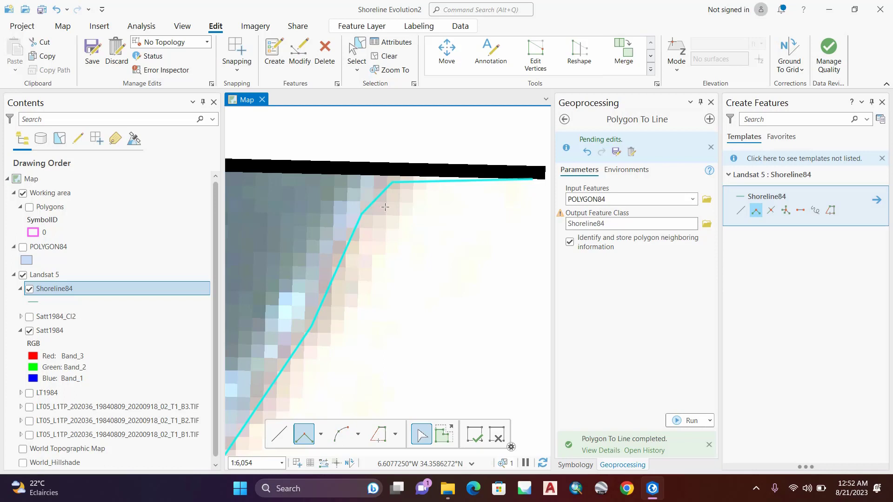
# Step: Split the Shoreline84 line at its bend just below the northern edge of the image
pyautogui.click(651, 57)
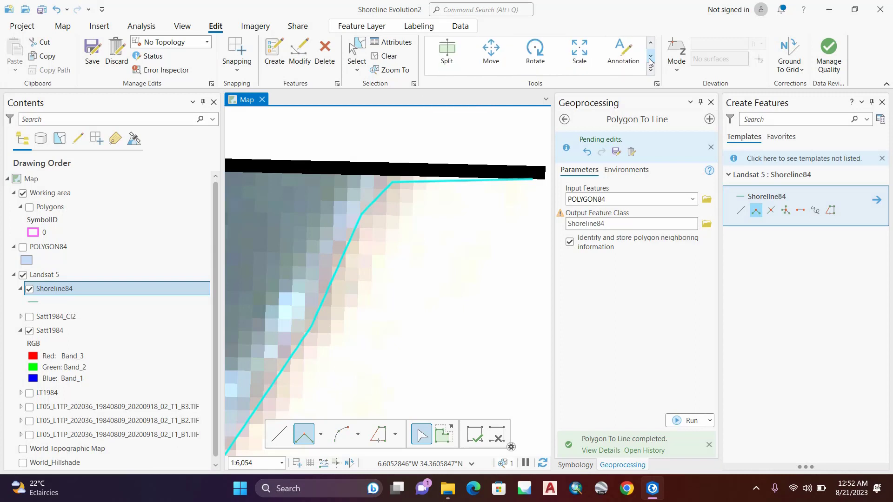
pyautogui.click(449, 55)
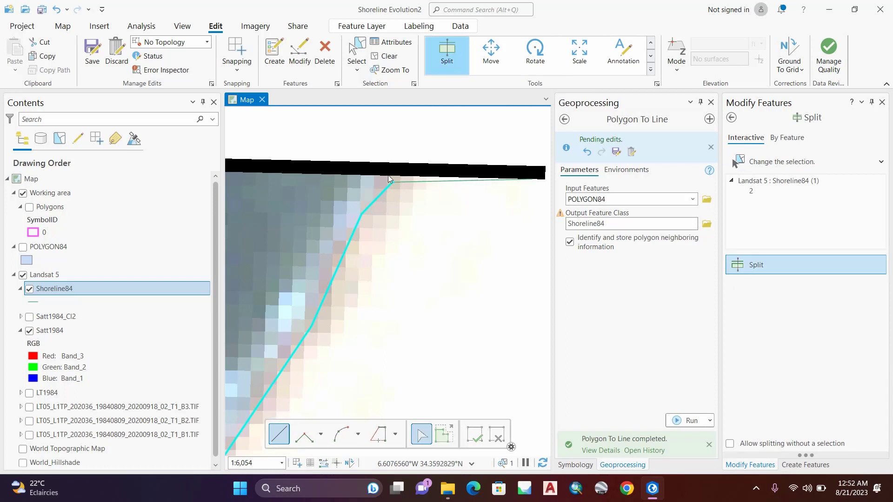
pyautogui.click(389, 177)
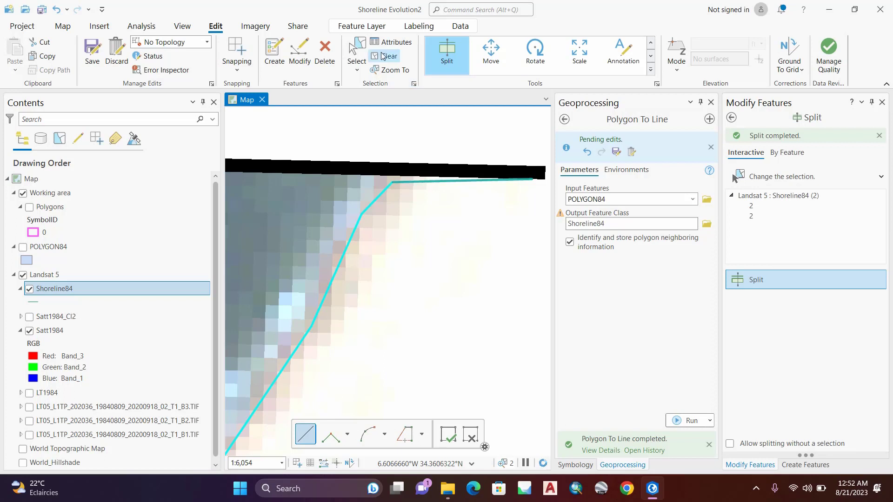
# Step: Select and delete the split-off Shoreline84 segment that runs along the northern image edge
pyautogui.click(358, 52)
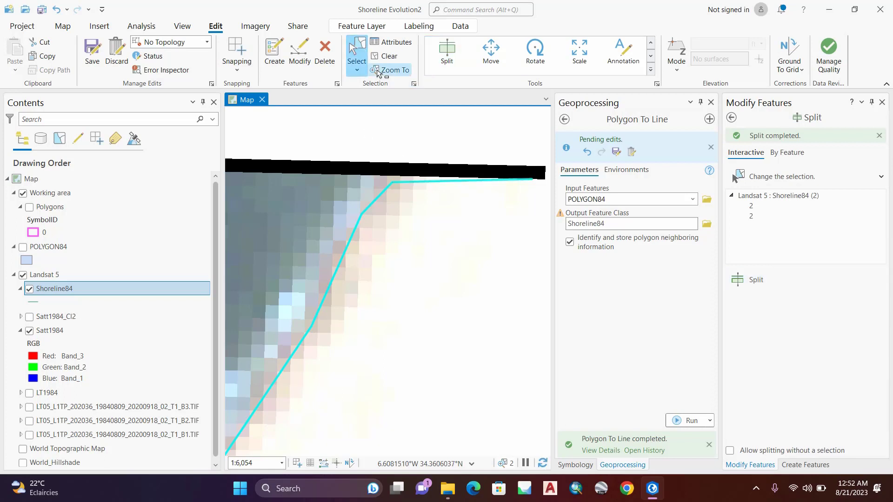
pyautogui.click(433, 187)
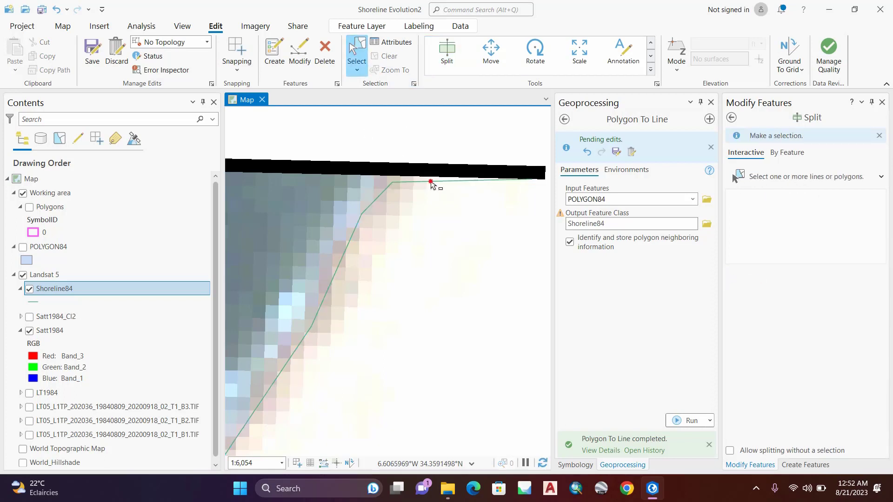
pyautogui.click(432, 185)
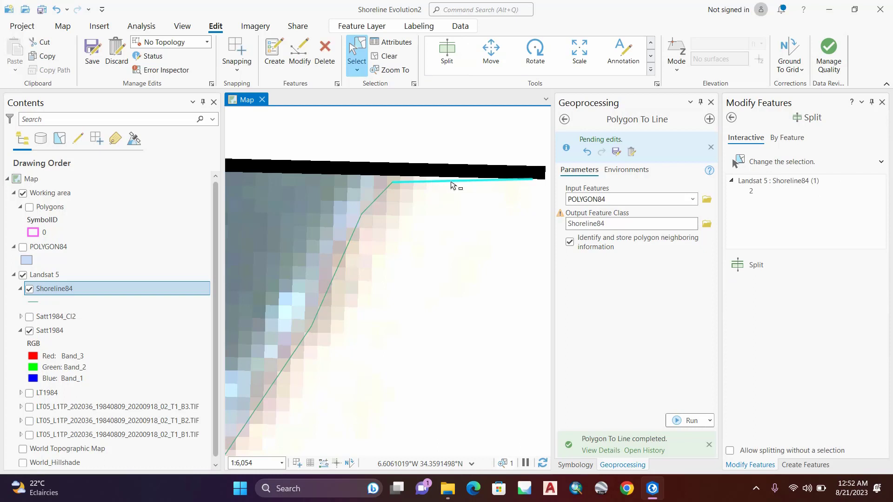
pyautogui.rightClick(451, 186)
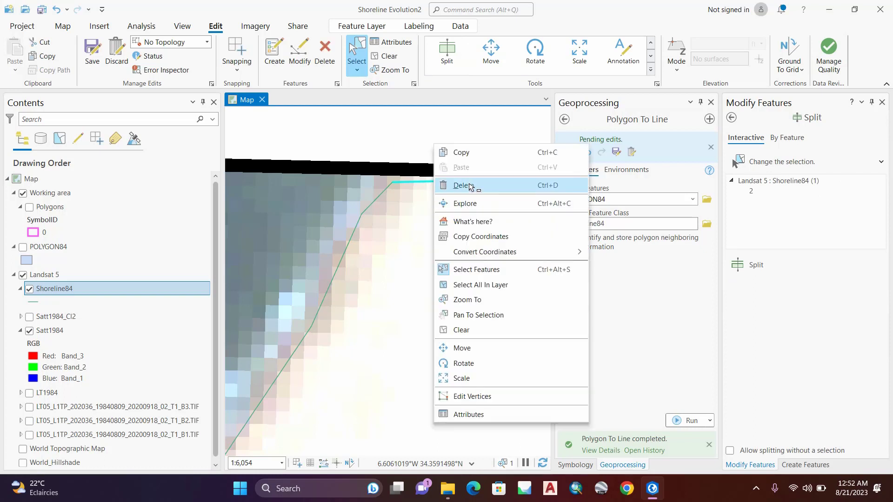
pyautogui.click(470, 186)
# Step: Symbolize the Shoreline84 layer with a red line 2 pt wide
pyautogui.scroll(-5, 398, 205)
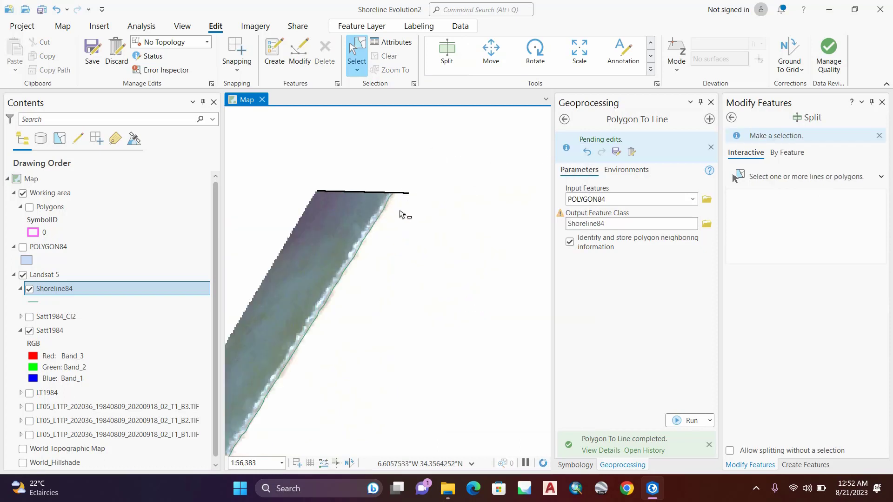
pyautogui.scroll(-2, 451, 203)
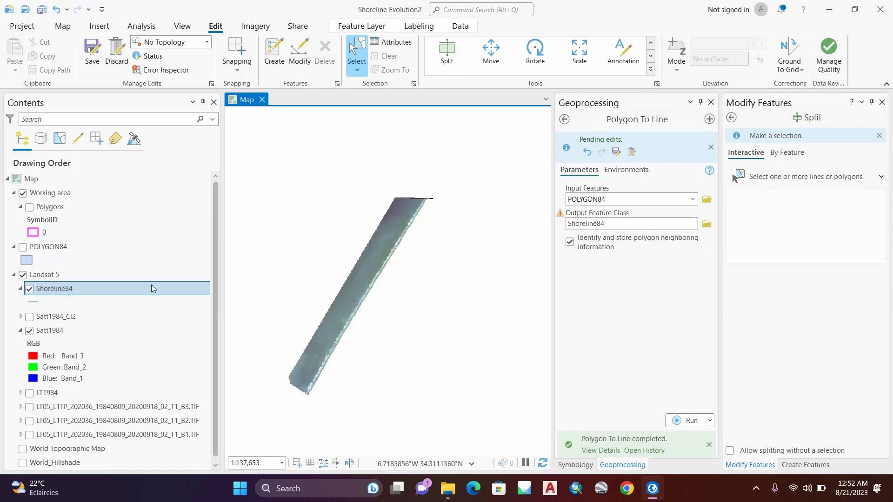
pyautogui.click(32, 304)
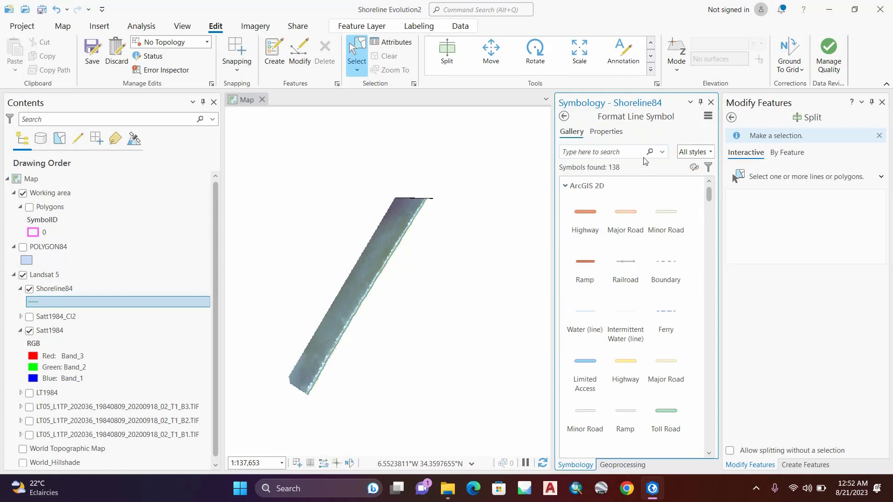
pyautogui.click(606, 132)
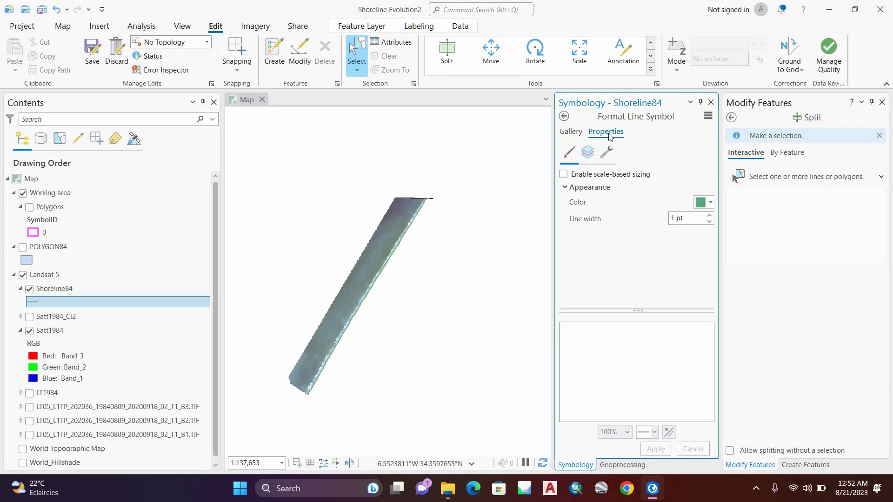
pyautogui.click(709, 206)
pyautogui.click(718, 268)
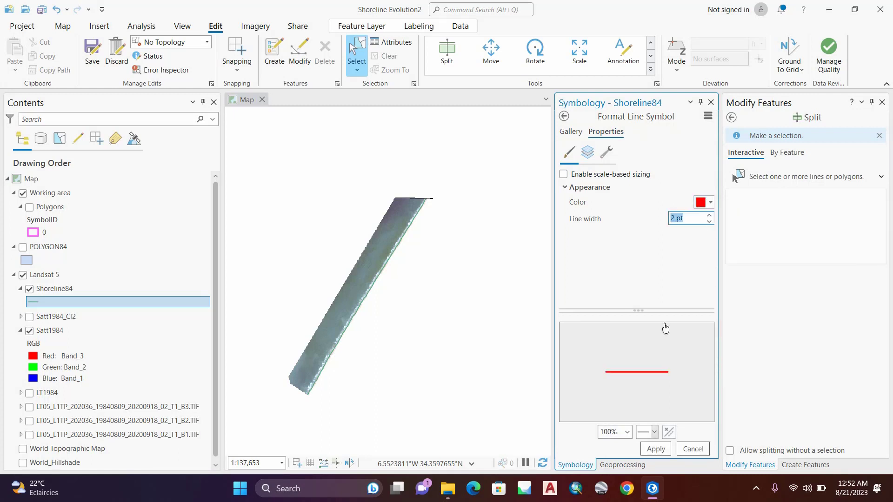
pyautogui.click(657, 448)
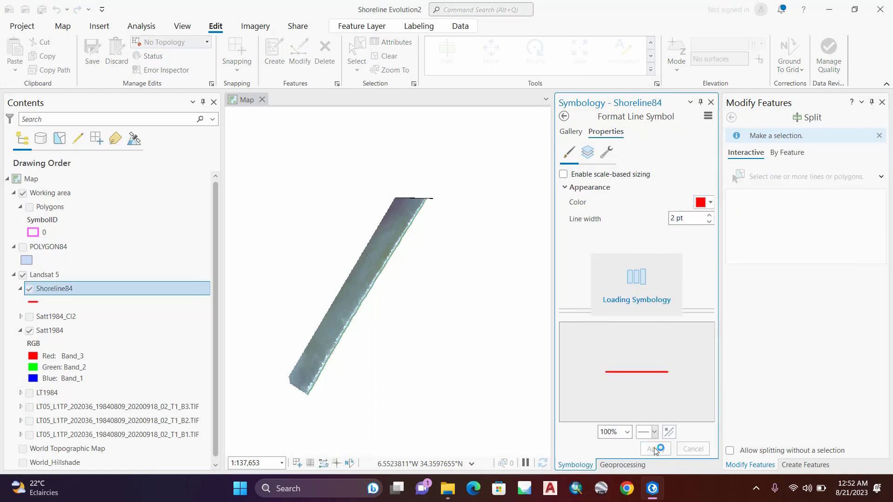
# Step: Close the Symbology, Geoprocessing and Modify Features panes and save the pending Shoreline84 edits
pyautogui.click(709, 102)
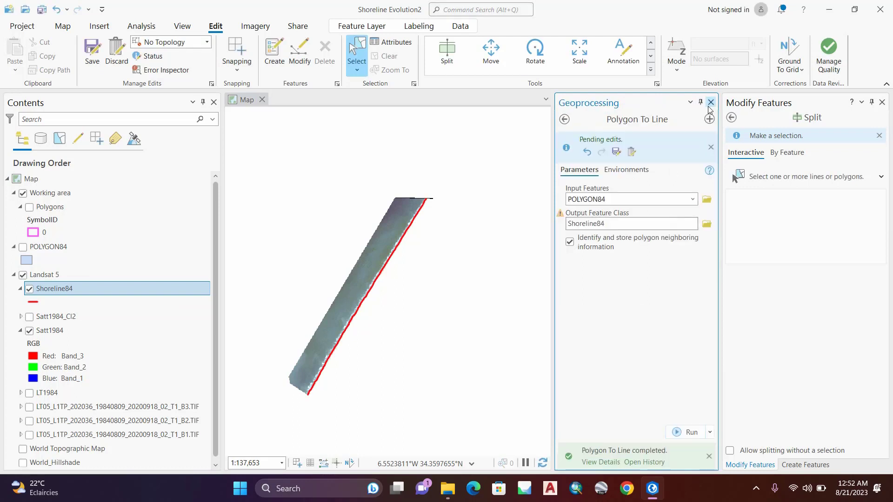
pyautogui.click(711, 103)
pyautogui.click(882, 102)
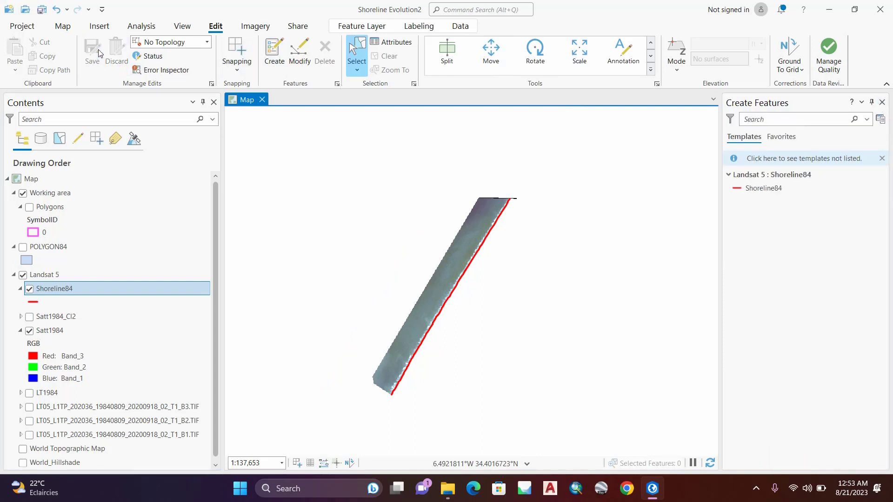
# Step: Create a new group layer in the map and name it Landsat 9
pyautogui.click(62, 26)
pyautogui.scroll(3, 459, 298)
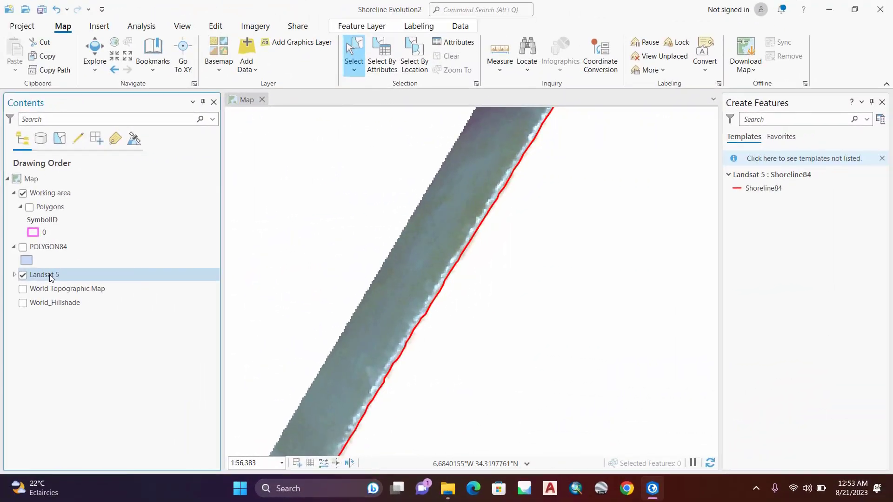
pyautogui.click(30, 180)
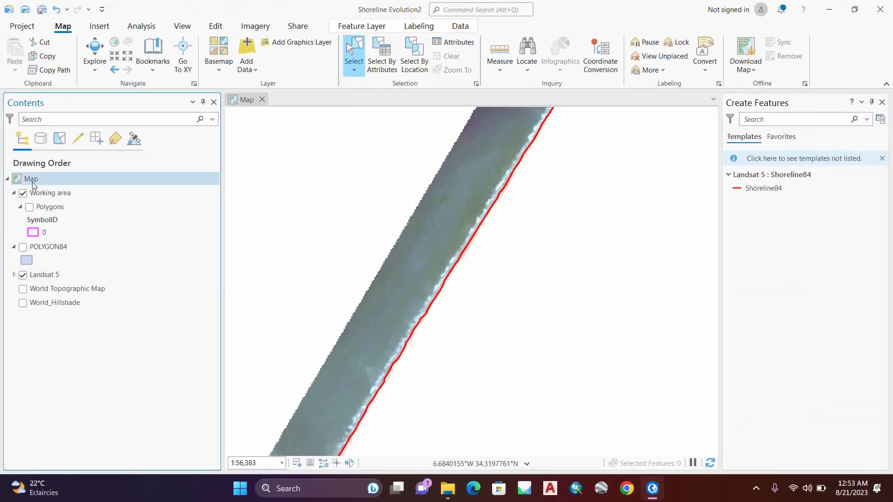
pyautogui.rightClick(30, 179)
pyautogui.click(67, 222)
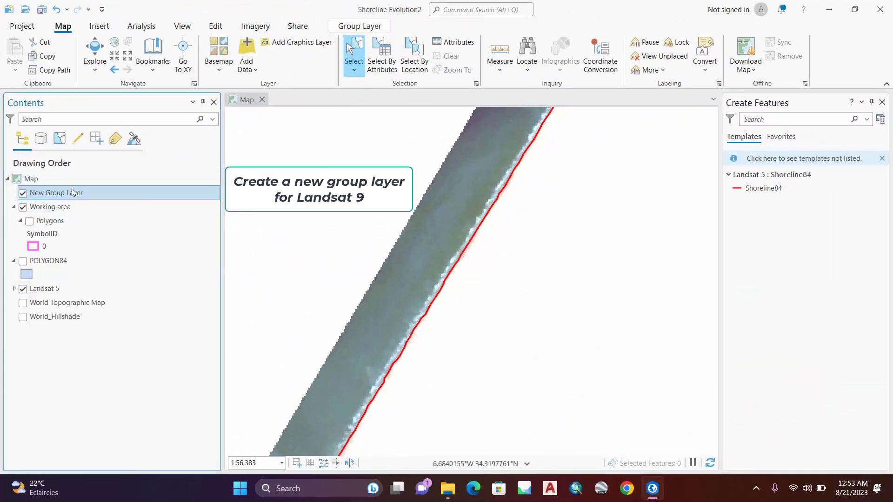
pyautogui.doubleClick(71, 192)
pyautogui.click(437, 161)
pyautogui.hotkey('ctrl', 'a')
pyautogui.write('L')
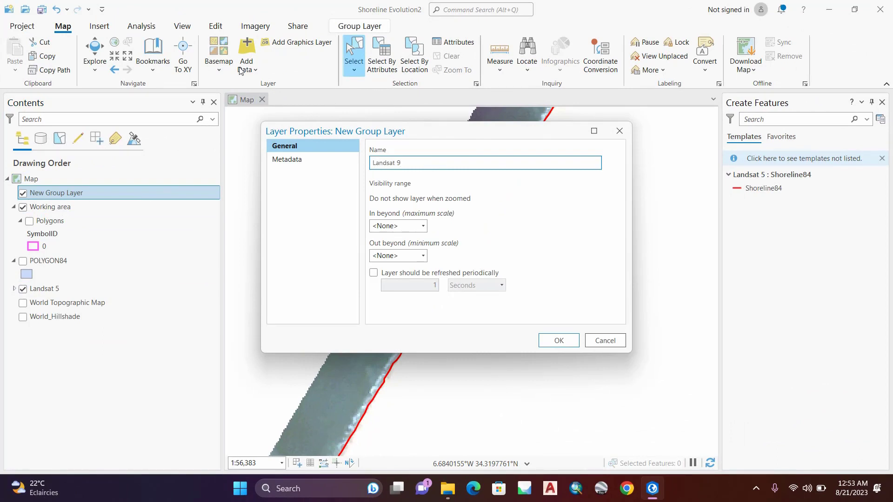
pyautogui.click(561, 340)
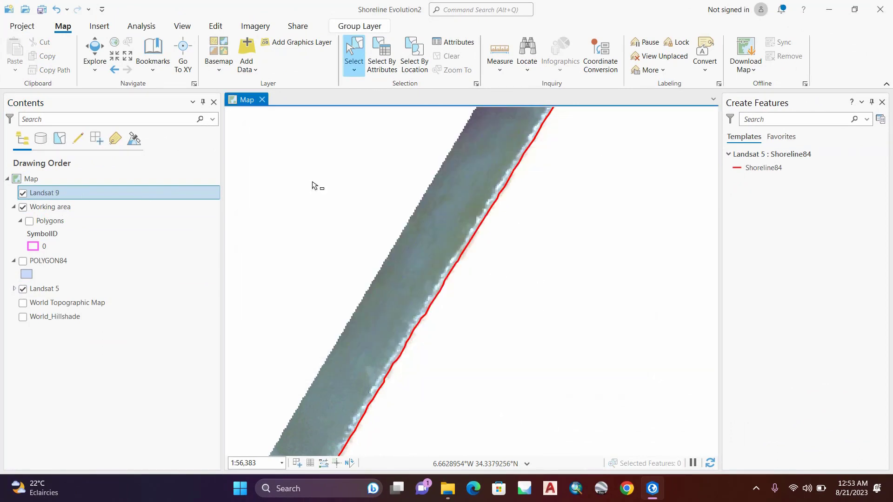
# Step: Add bands B2, B3 and B4 of the LC09_L1TP_202036_20230813 scene from the Shoreline evolution folder to the Landsat 9 group
pyautogui.rightClick(47, 197)
pyautogui.click(79, 203)
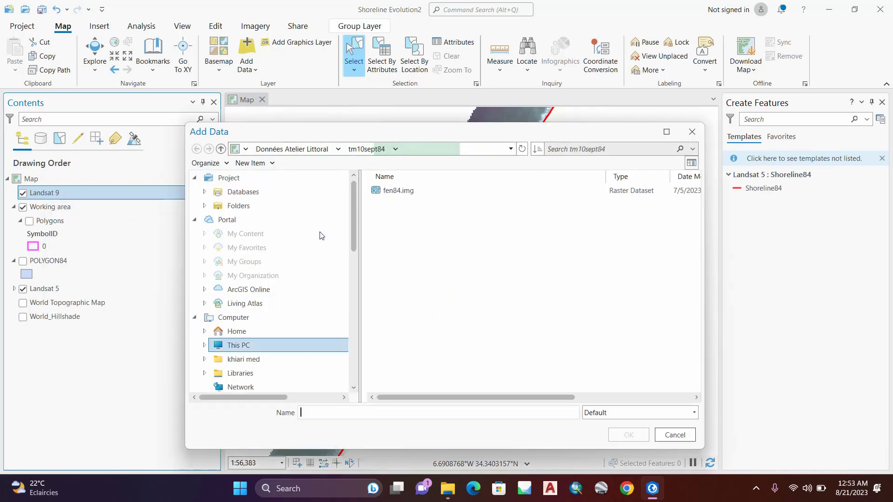
pyautogui.scroll(-3, 255, 326)
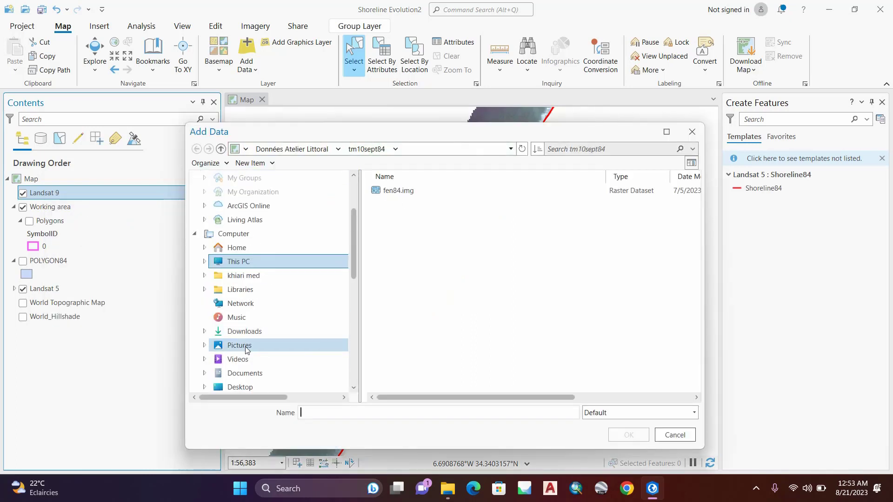
pyautogui.click(233, 359)
pyautogui.scroll(-2, 418, 361)
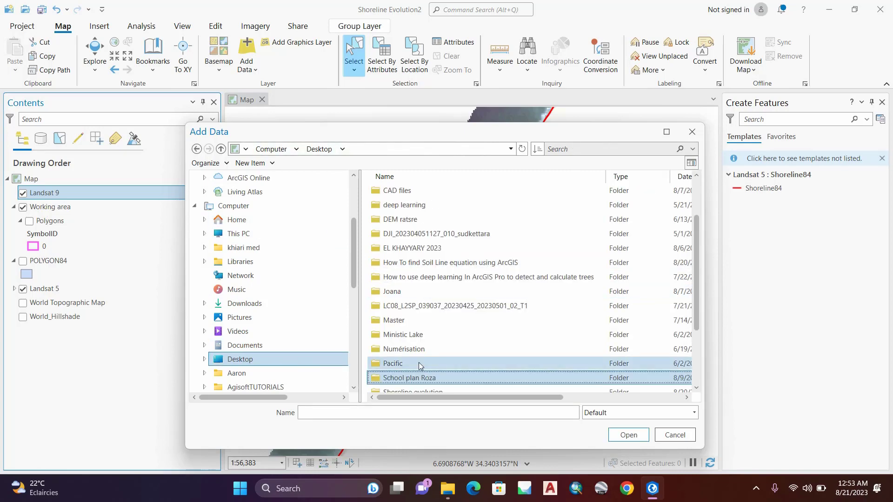
pyautogui.doubleClick(412, 374)
pyautogui.doubleClick(465, 205)
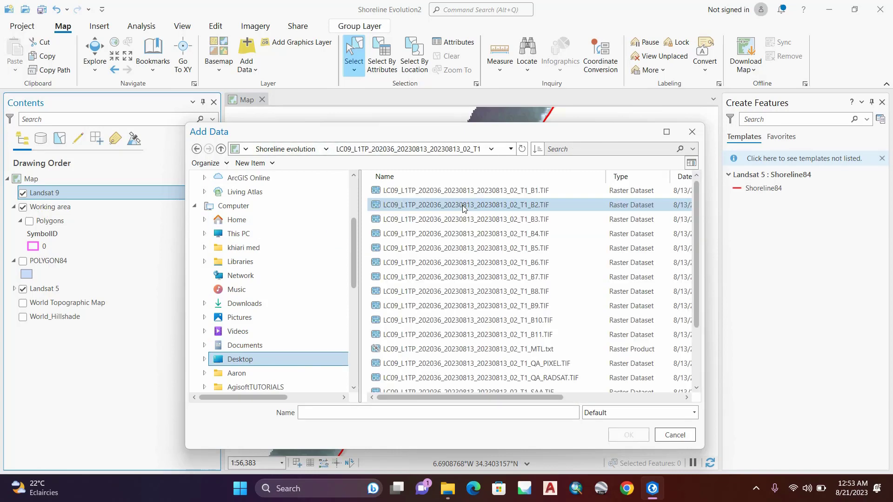
pyautogui.click(488, 208)
pyautogui.keyDown('shift'); pyautogui.click(530, 220); pyautogui.keyUp('shift')
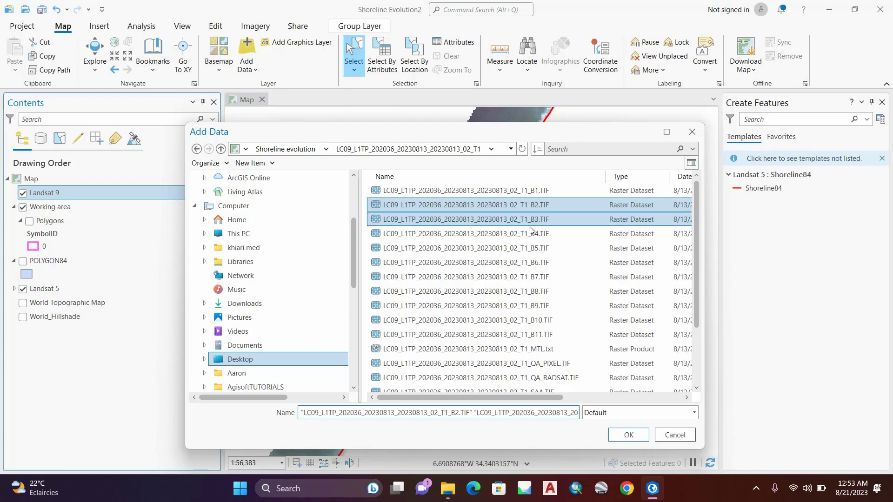
pyautogui.keyDown('shift'); pyautogui.click(530, 233); pyautogui.keyUp('shift')
pyautogui.click(628, 436)
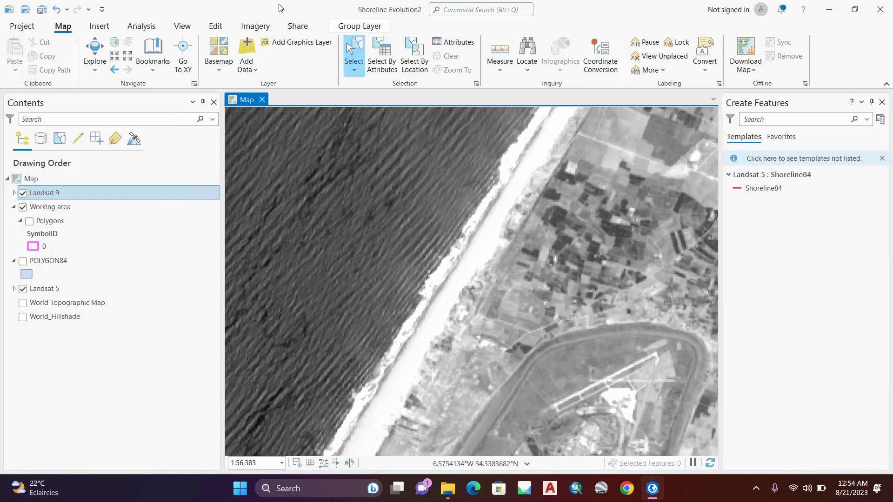
# Step: Open the geoprocessing toolboxes and close the Create Features pane
pyautogui.click(134, 27)
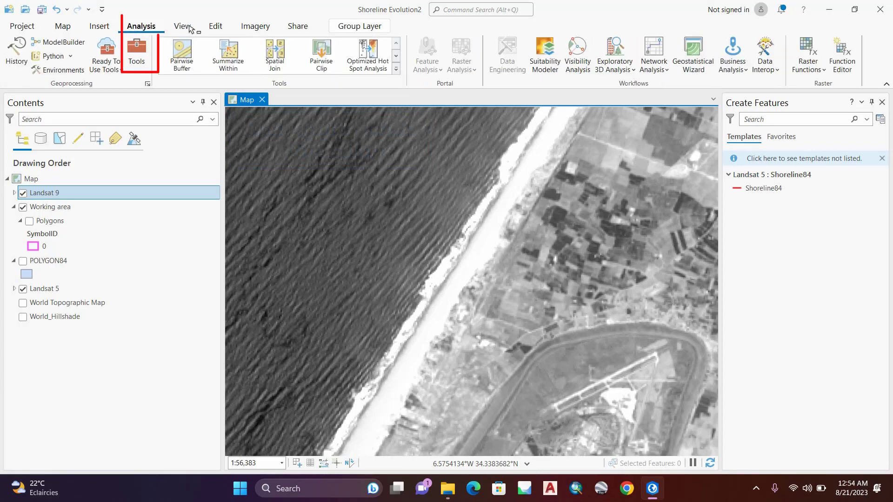
pyautogui.click(136, 51)
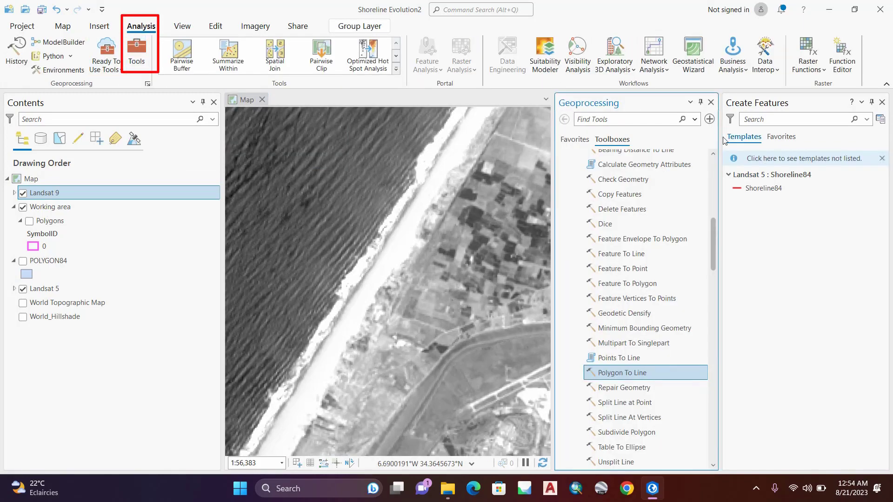
pyautogui.click(883, 102)
# Step: Open the Composite Bands tool from the Data Management raster processing tools and check the available input rasters
pyautogui.scroll(6, 838, 302)
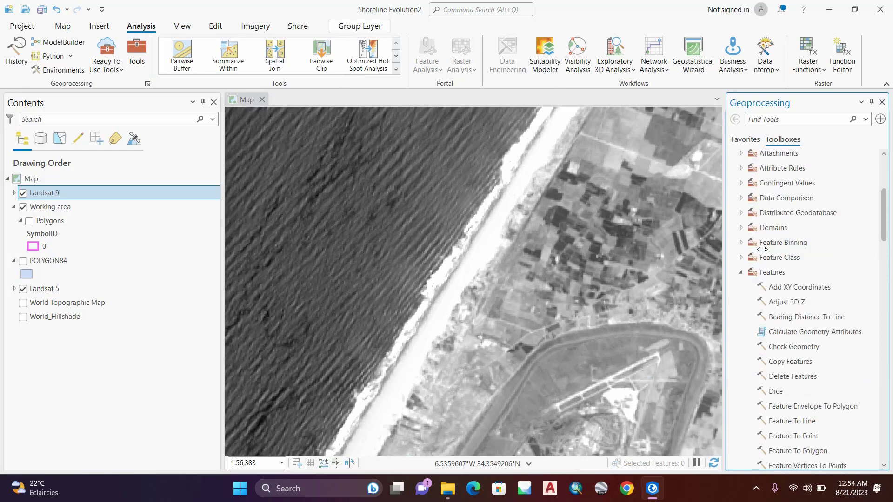
pyautogui.click(741, 273)
pyautogui.scroll(2, 808, 261)
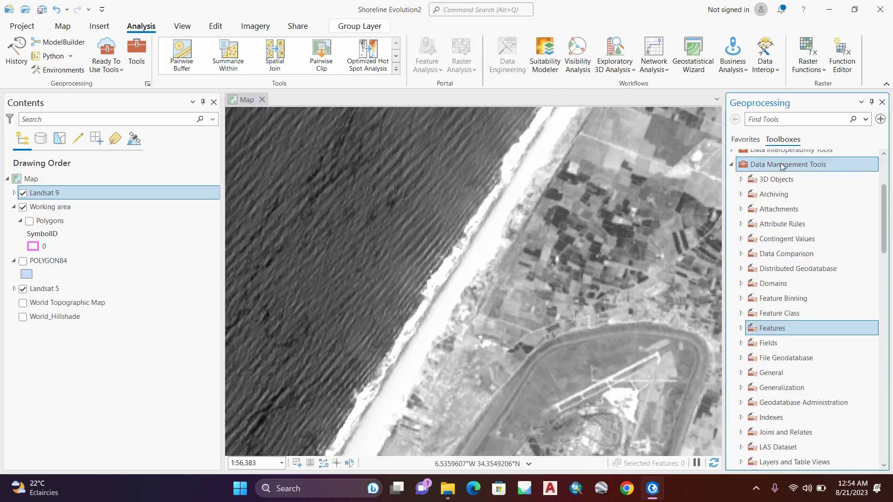
pyautogui.scroll(-1, 793, 298)
pyautogui.scroll(-3, 793, 297)
pyautogui.doubleClick(775, 410)
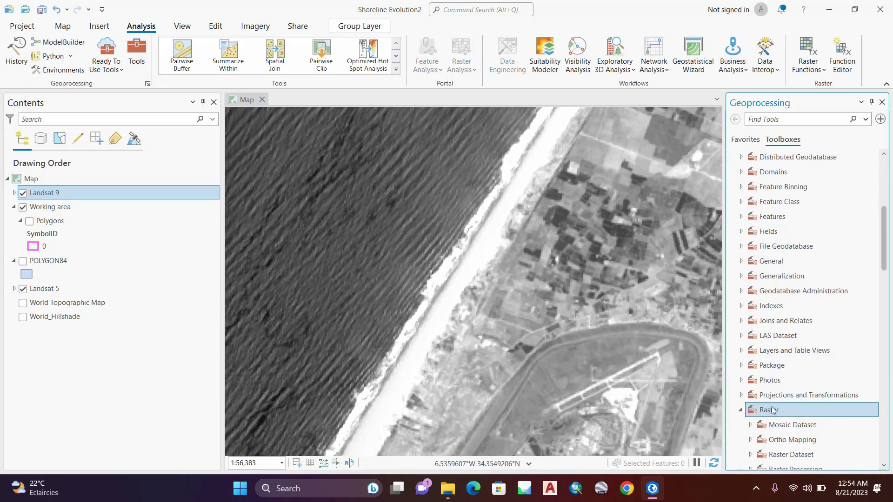
pyautogui.scroll(-2, 786, 419)
pyautogui.doubleClick(795, 414)
pyautogui.scroll(-1, 798, 416)
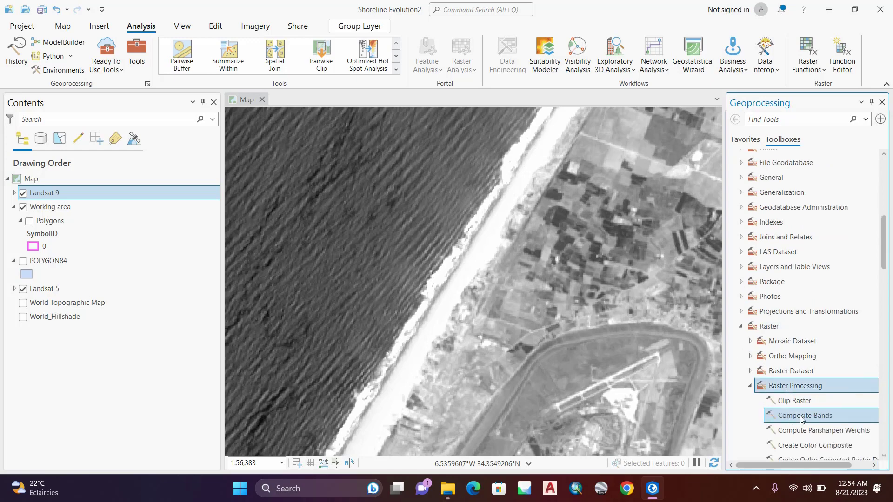
pyautogui.doubleClick(800, 415)
pyautogui.click(864, 170)
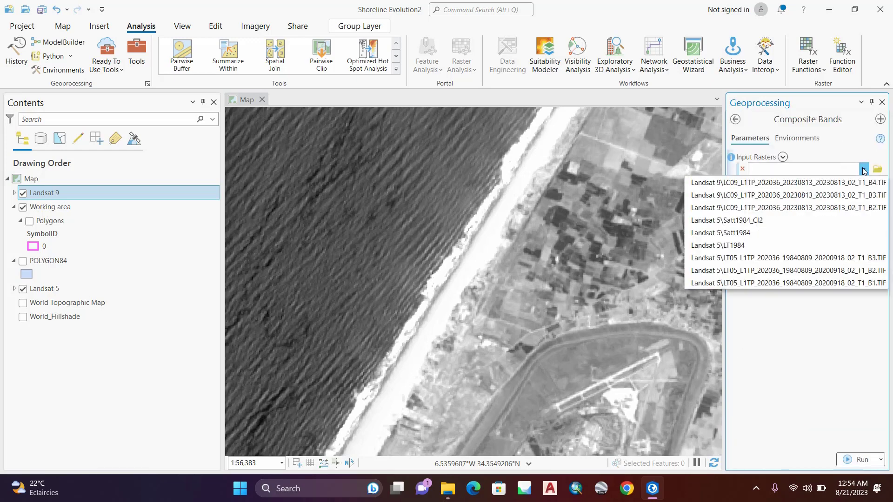
pyautogui.click(863, 170)
# Step: Expand the Landsat 9 group and rename its B4 band layer to 9B4.TIF
pyautogui.click(15, 193)
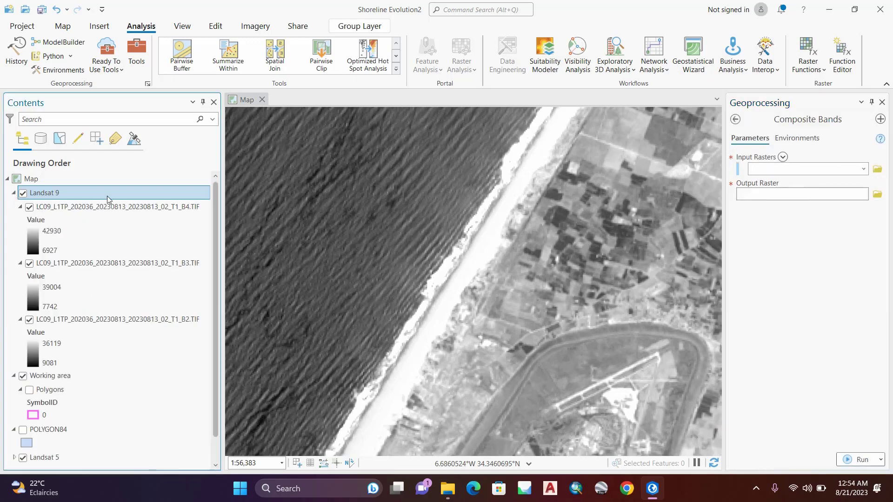
pyautogui.doubleClick(86, 208)
pyautogui.moveTo(518, 159); pyautogui.dragTo(252, 145)
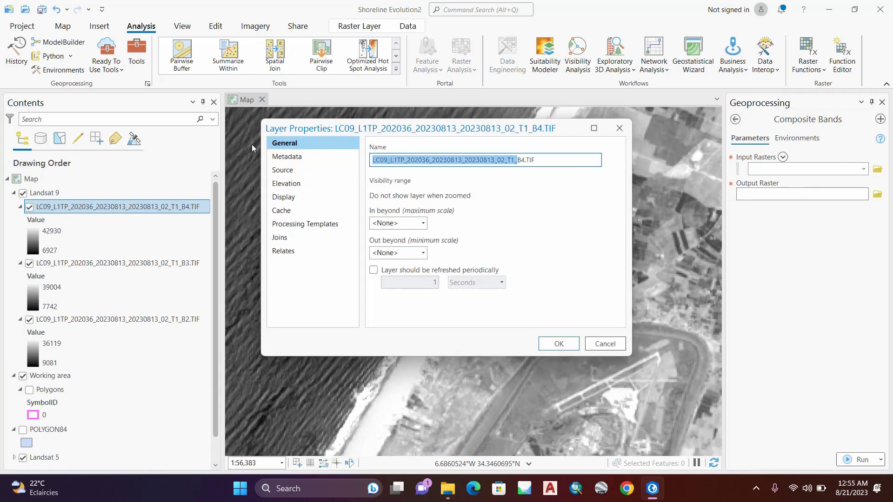
pyautogui.write('9')
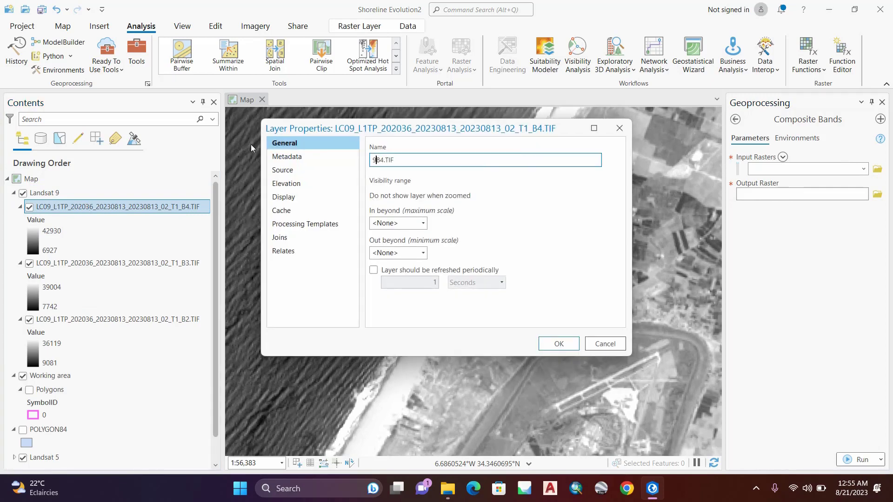
pyautogui.click(568, 348)
# Step: Rename the Landsat 9 B3 and B2 band layers to 9B3.TIF and 9B2.TIF
pyautogui.doubleClick(82, 264)
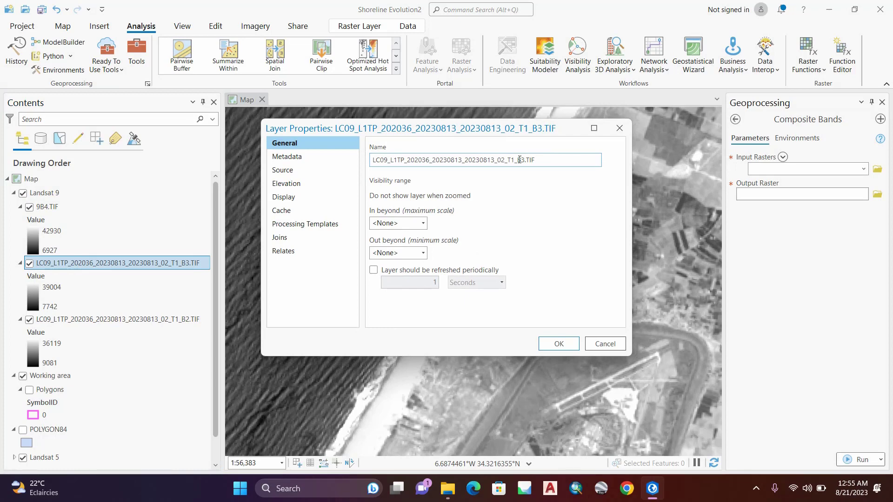
pyautogui.moveTo(519, 160); pyautogui.dragTo(84, 186)
pyautogui.write('9')
pyautogui.click(559, 344)
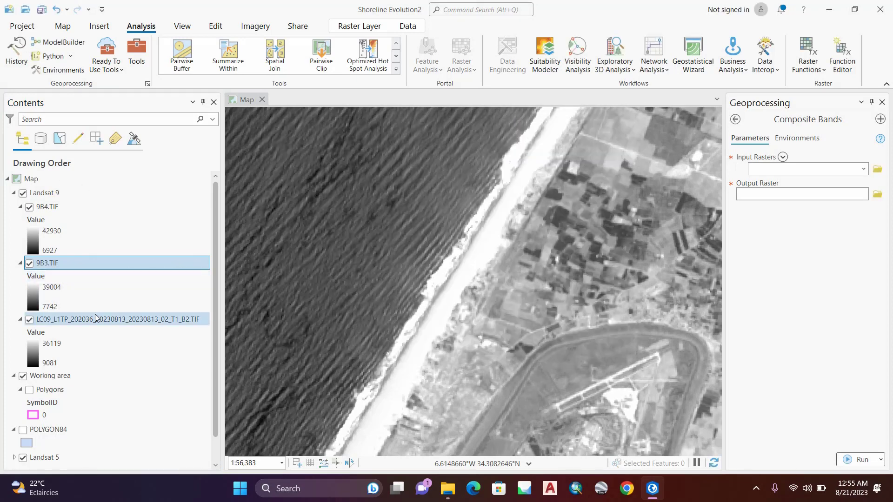
pyautogui.doubleClick(96, 319)
pyautogui.moveTo(519, 160); pyautogui.dragTo(188, 181)
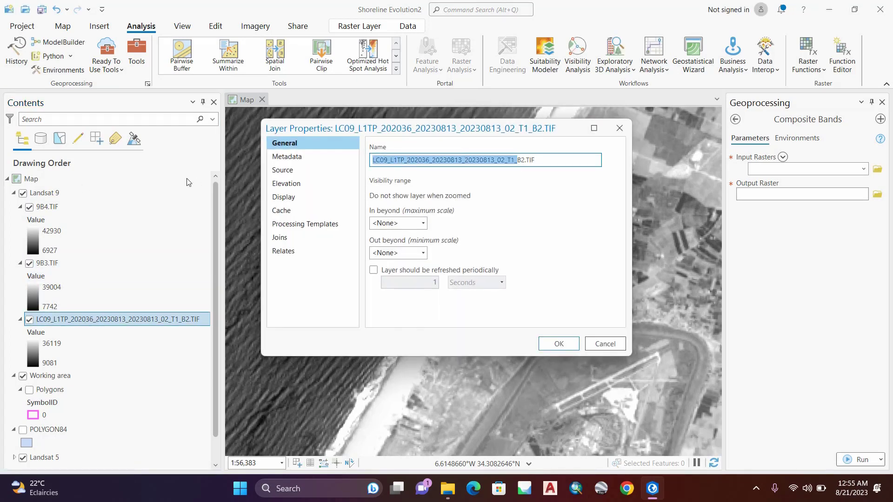
pyautogui.write('9')
pyautogui.click(559, 344)
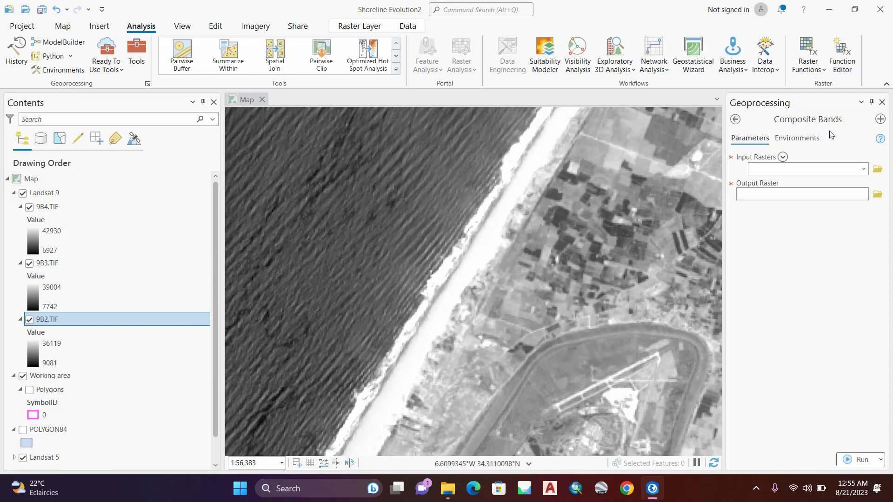
# Step: Set the Composite Bands input rasters to 9B4.TIF, 9B3.TIF and 9B2.TIF, in that order
pyautogui.click(864, 170)
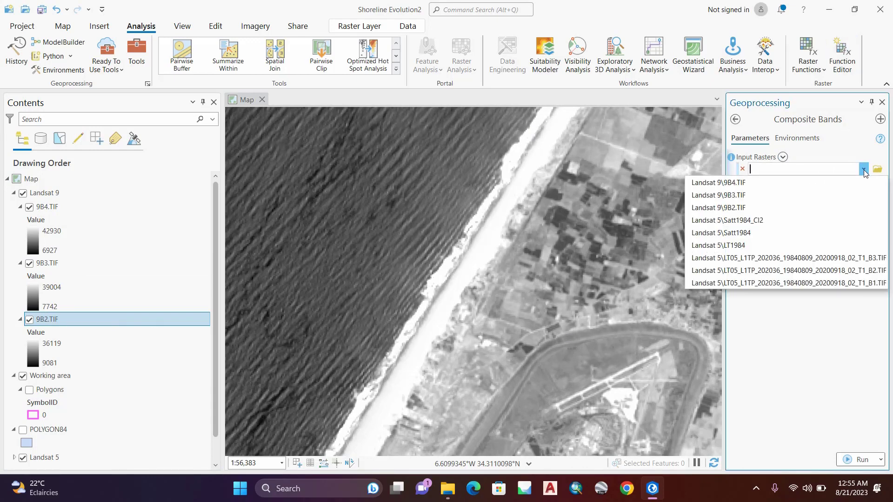
pyautogui.click(751, 185)
pyautogui.click(864, 183)
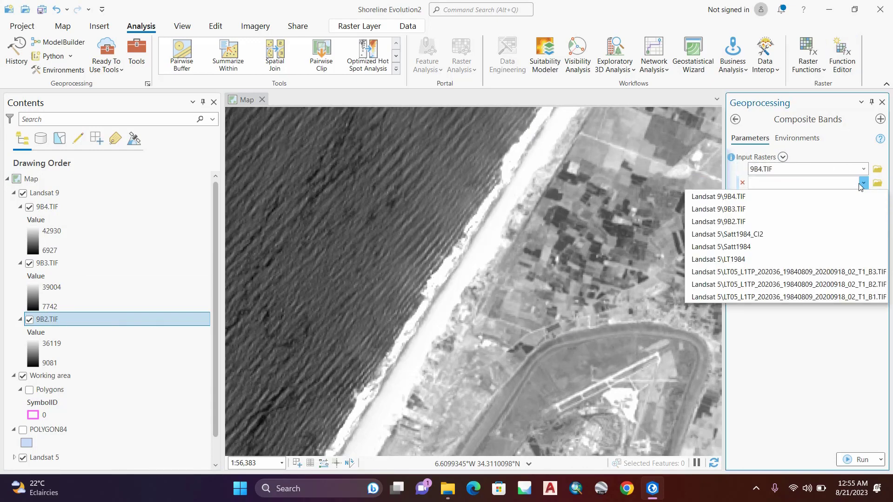
pyautogui.click(768, 208)
pyautogui.click(864, 198)
pyautogui.scroll(2, 768, 233)
pyautogui.click(748, 234)
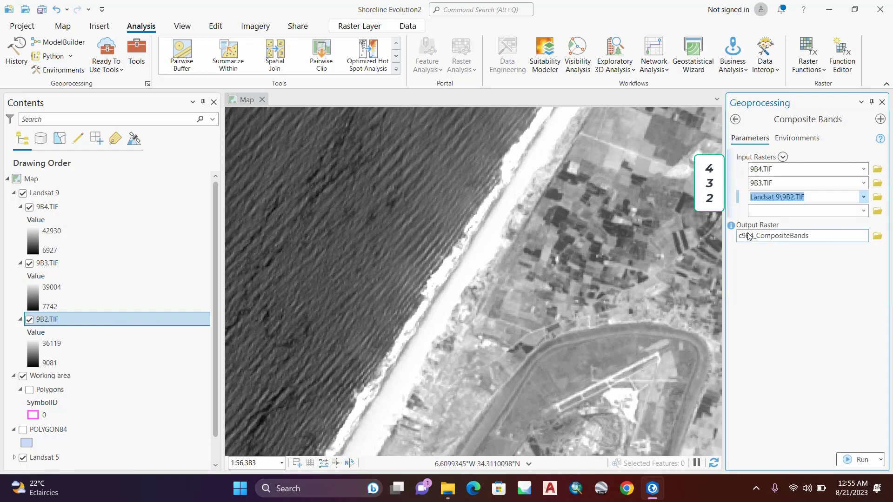
# Step: Name the composite's output raster Satel23 in the Shoreline Evolution2 geodatabase and run Composite Bands
pyautogui.click(879, 236)
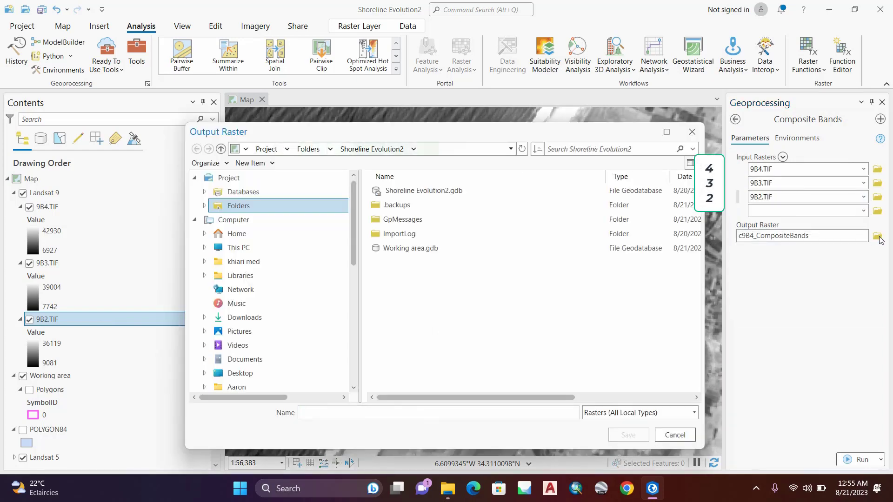
pyautogui.click(692, 132)
pyautogui.click(851, 237)
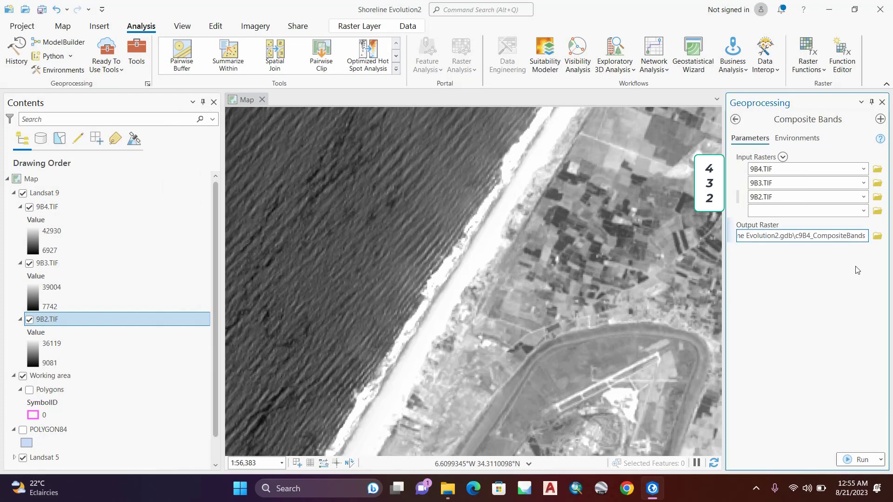
pyautogui.press('BackSpace')
pyautogui.press('BackSpace')
pyautogui.press('BackSpace')
pyautogui.press('BackSpace')
pyautogui.press('BackSpace')
pyautogui.press('BackSpace')
pyautogui.press('BackSpace')
pyautogui.press('BackSpace')
pyautogui.press('BackSpace')
pyautogui.press('BackSpace')
pyautogui.press('BackSpace')
pyautogui.press('BackSpace')
pyautogui.press('BackSpace')
pyautogui.press('BackSpace')
pyautogui.press('BackSpace')
pyautogui.press('BackSpace')
pyautogui.press('BackSpace')
pyautogui.press('BackSpace')
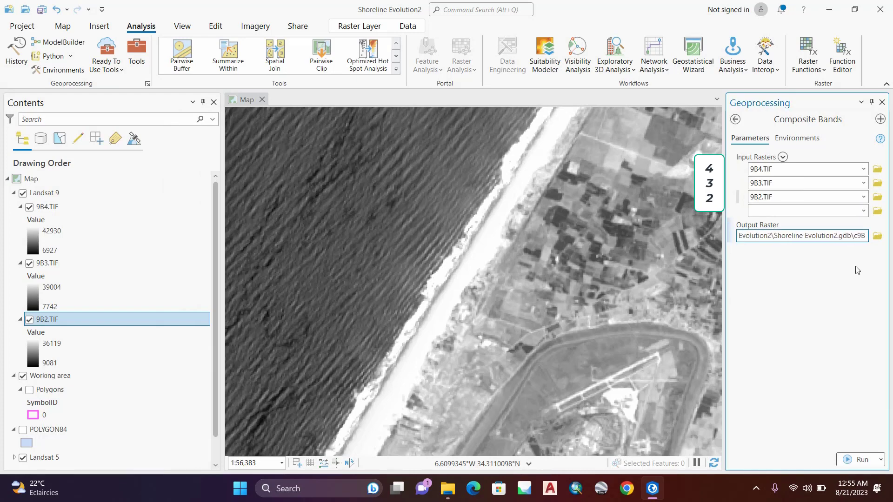
pyautogui.press('BackSpace')
pyautogui.write('Sa')
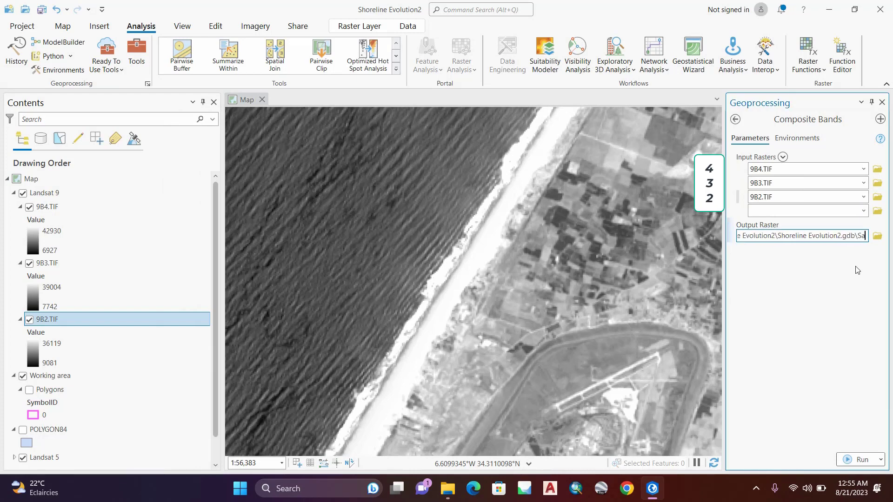
pyautogui.write('tel')
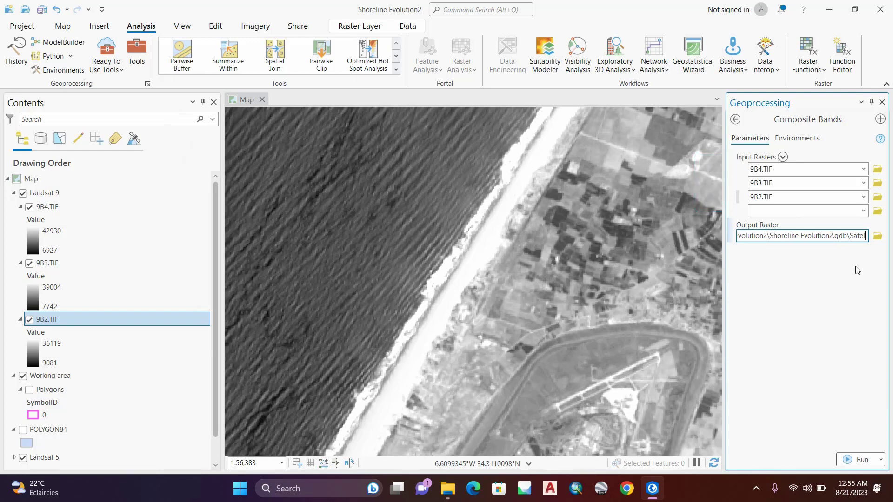
pyautogui.write('23')
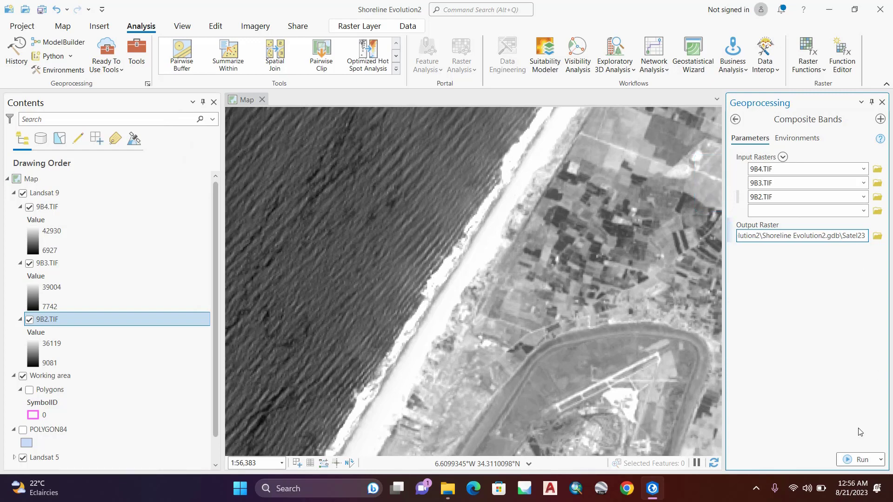
pyautogui.click(861, 461)
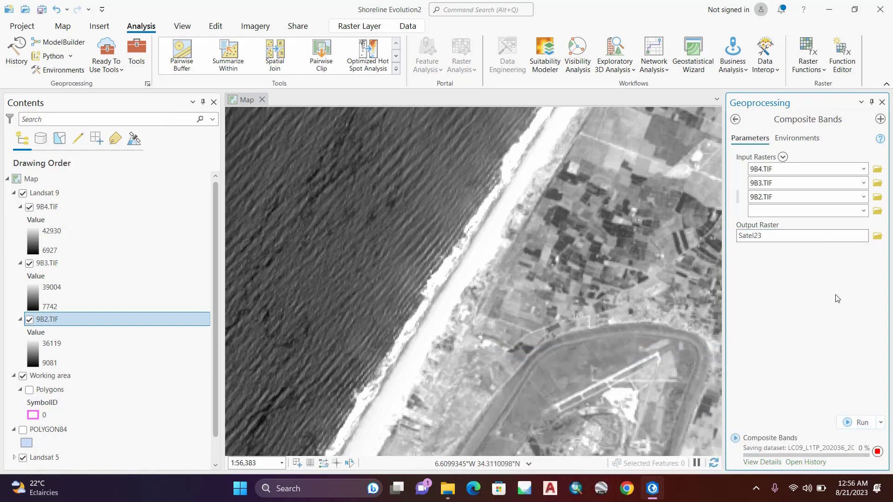
pyautogui.scroll(-2, 516, 237)
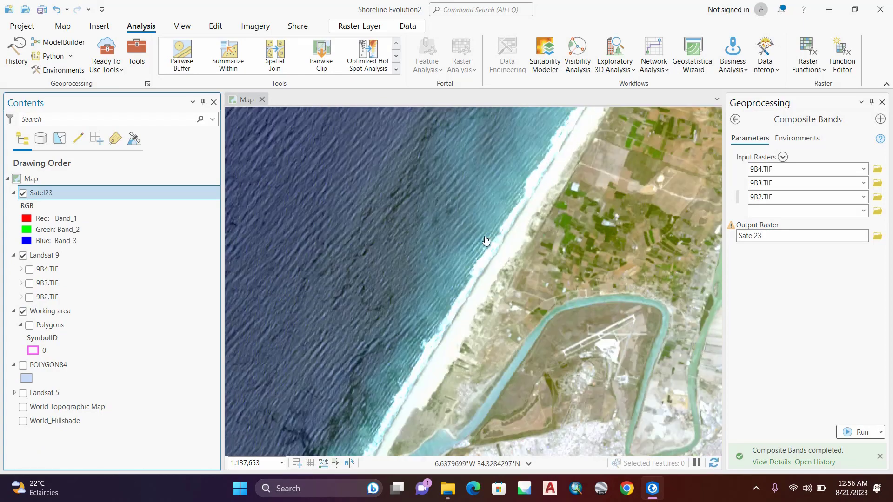
pyautogui.scroll(2, 486, 240)
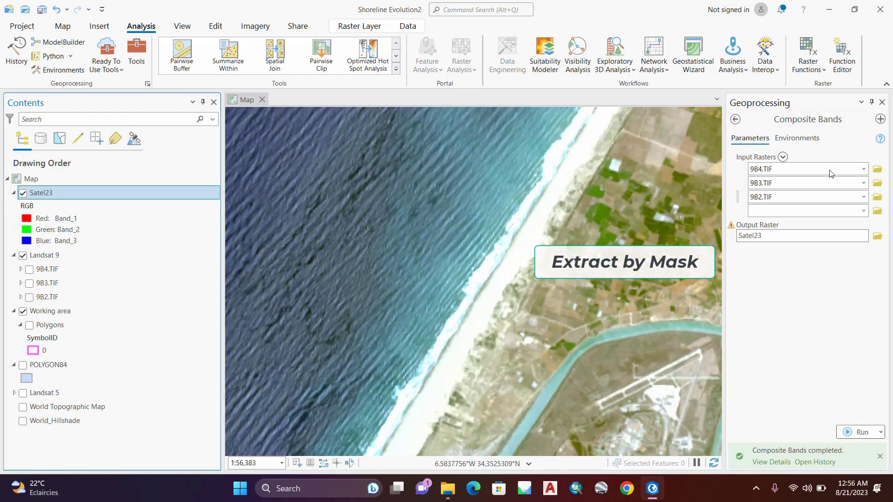
# Step: Open the Extract by Mask tool from the Spatial Analyst extraction tools
pyautogui.click(736, 120)
pyautogui.click(741, 326)
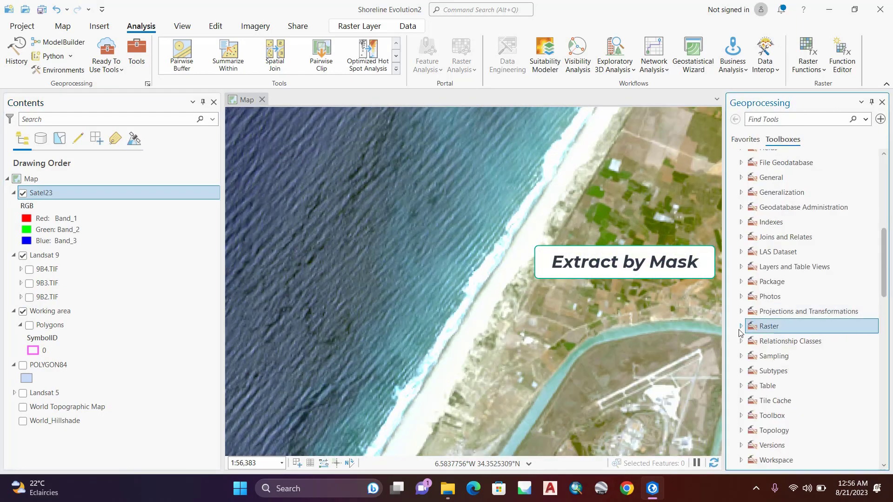
pyautogui.scroll(-20, 741, 325)
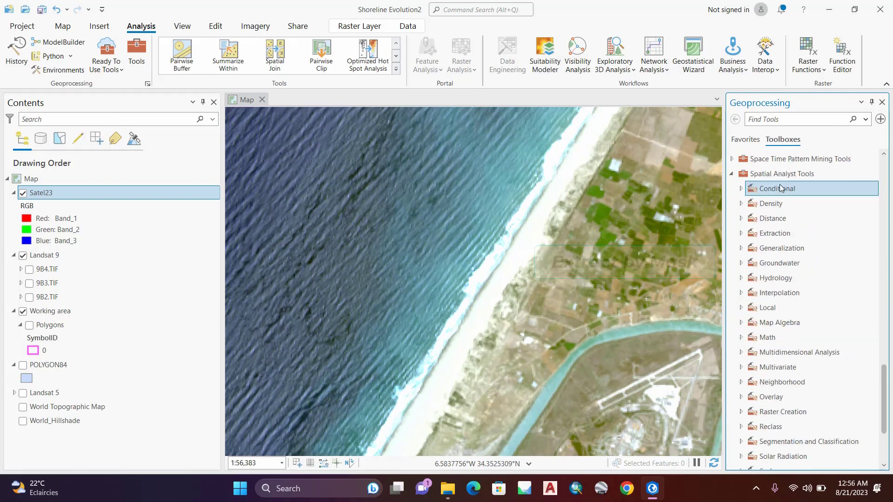
pyautogui.click(776, 238)
pyautogui.doubleClick(776, 234)
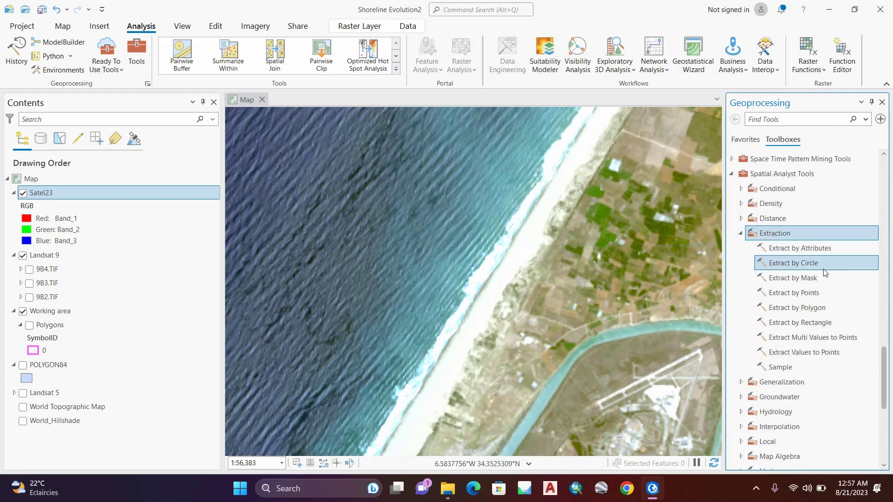
pyautogui.doubleClick(804, 278)
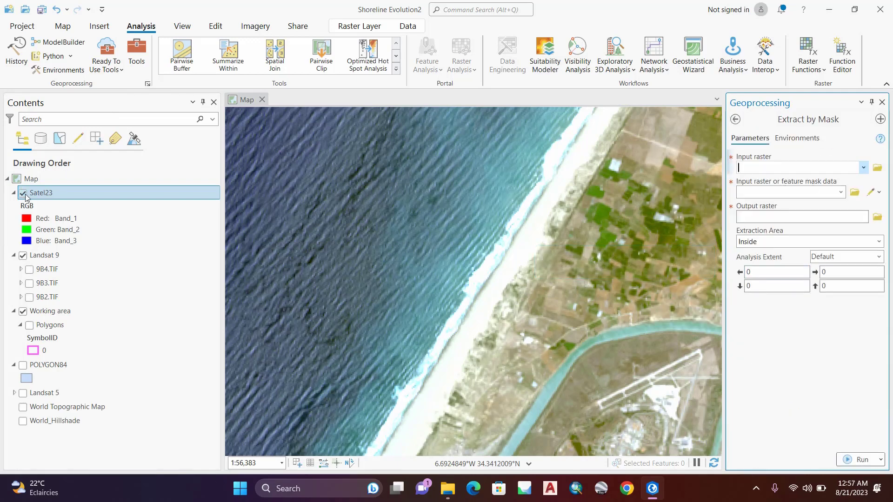
# Step: Set Satel23 as the input raster and the Working area's Polygons layer as the mask for Extract by Mask
pyautogui.click(594, 151)
pyautogui.moveTo(747, 165); pyautogui.dragTo(747, 166)
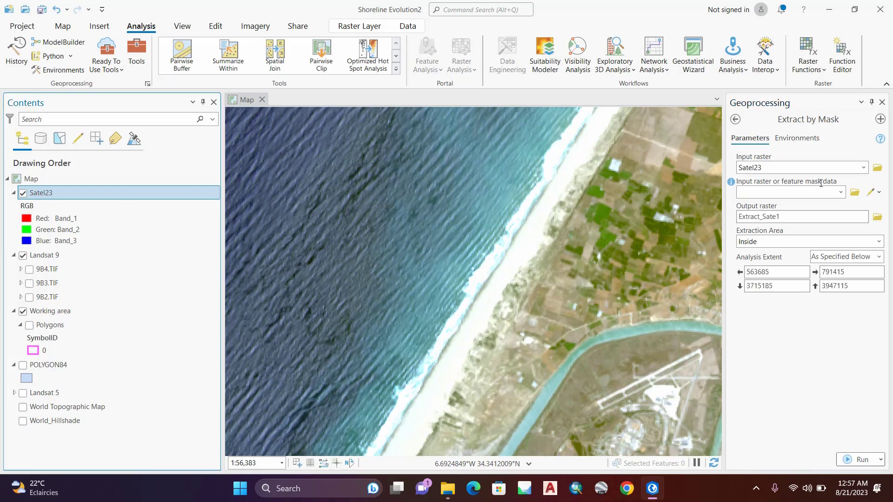
pyautogui.moveTo(39, 328); pyautogui.dragTo(790, 193)
# Step: Name the masked output raster Image23 and run Extract by Mask with the extraction area Inside
pyautogui.click(816, 219)
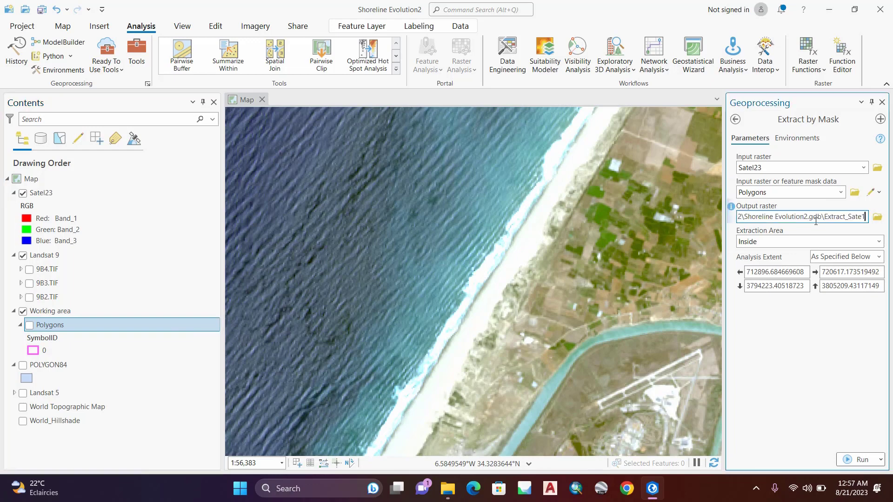
pyautogui.press('BackSpace')
pyautogui.press('BackSpace')
pyautogui.press('BackSpace')
pyautogui.press('BackSpace')
pyautogui.press('BackSpace')
pyautogui.press('BackSpace')
pyautogui.press('BackSpace')
pyautogui.press('BackSpace')
pyautogui.press('BackSpace')
pyautogui.press('BackSpace')
pyautogui.press('BackSpace')
pyautogui.press('BackSpace')
pyautogui.press('BackSpace')
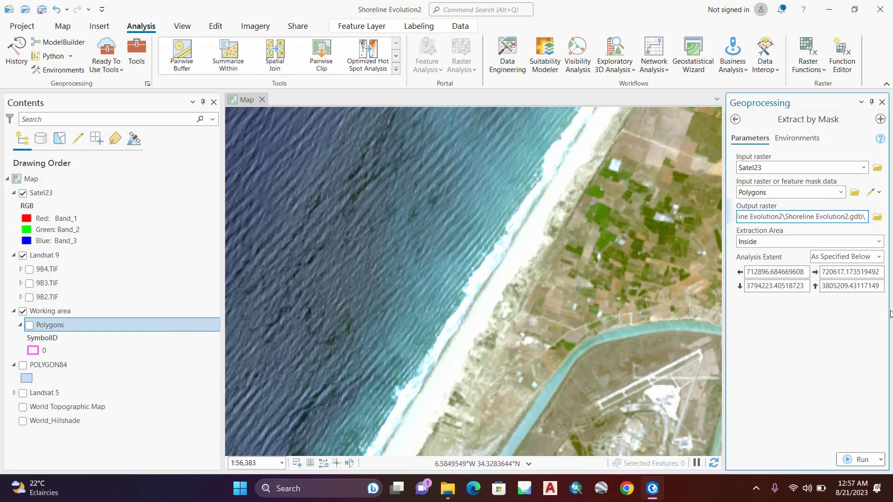
pyautogui.write('Image23')
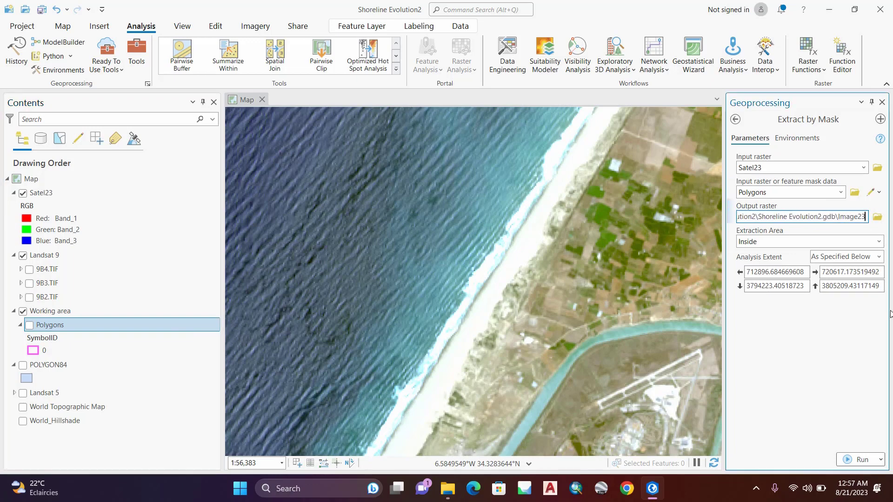
pyautogui.press('Tab')
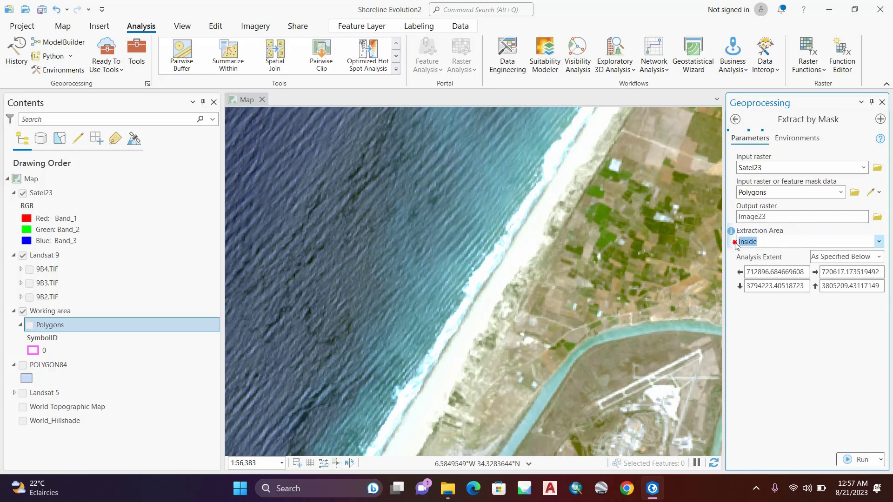
pyautogui.click(862, 460)
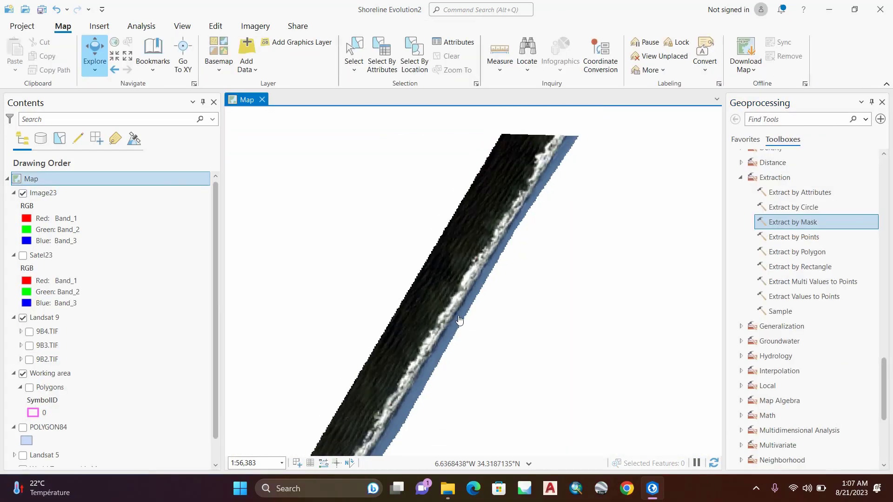
# Step: Open the symbology of Image23 and assign Band_3 to the red channel
pyautogui.scroll(3, 460, 357)
pyautogui.scroll(-4, 462, 349)
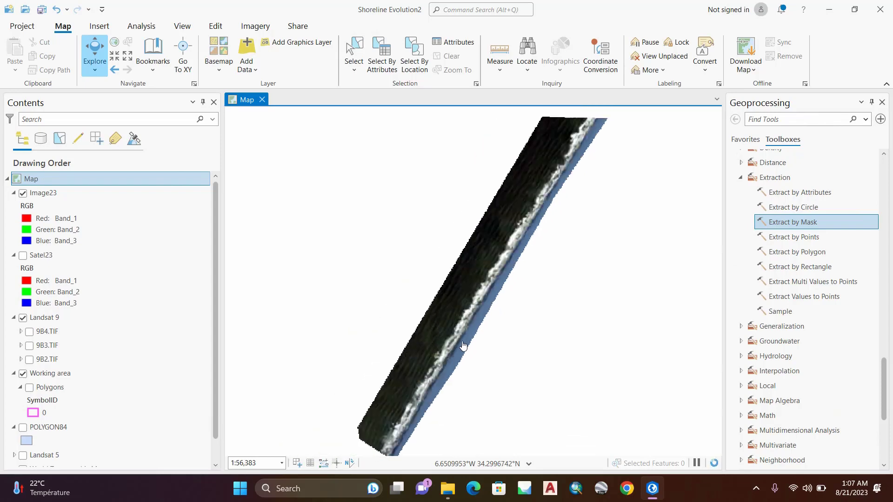
pyautogui.scroll(2, 513, 273)
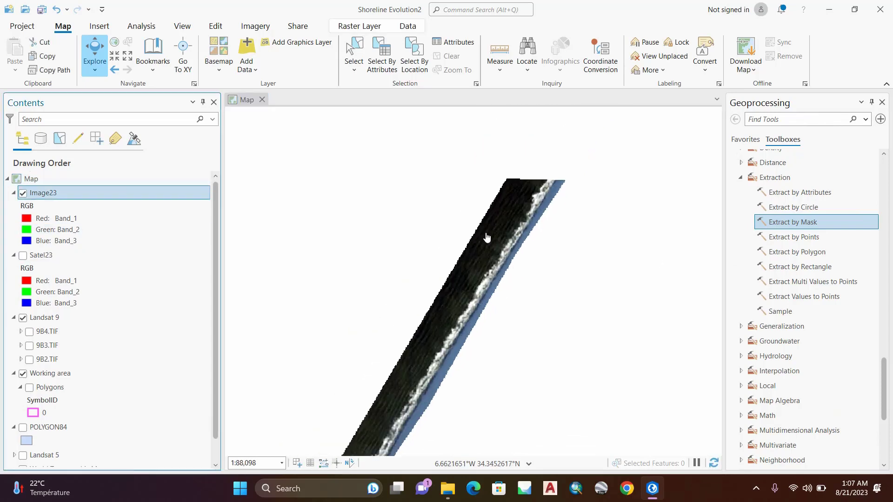
pyautogui.scroll(4, 487, 238)
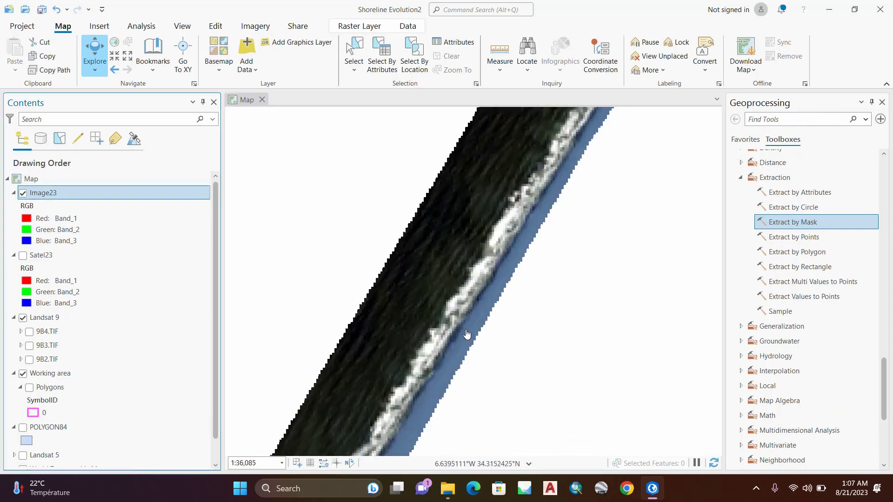
pyautogui.rightClick(51, 198)
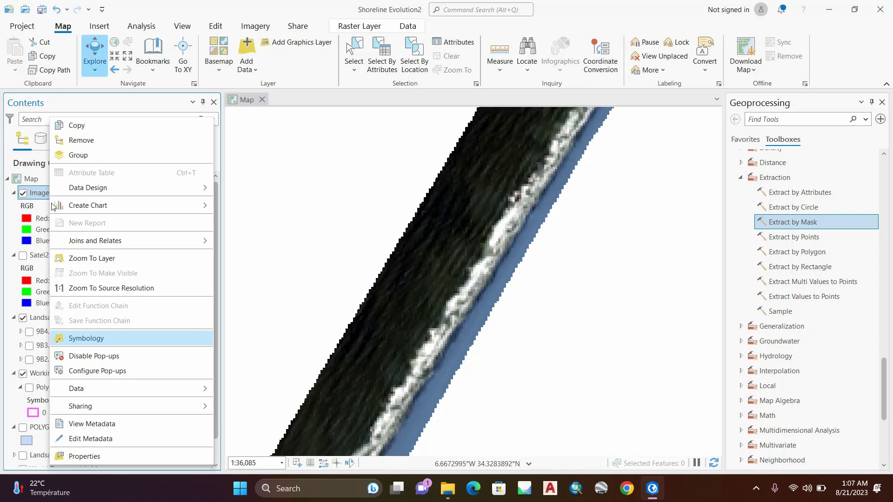
pyautogui.click(75, 337)
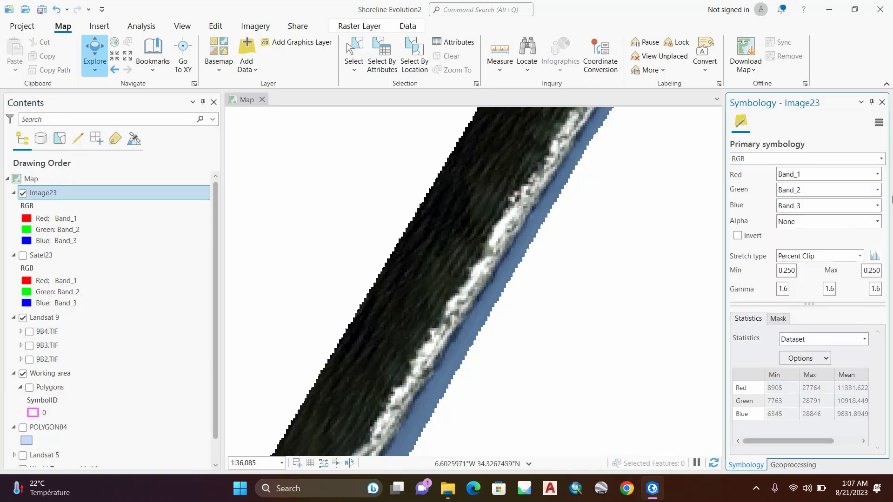
pyautogui.click(878, 174)
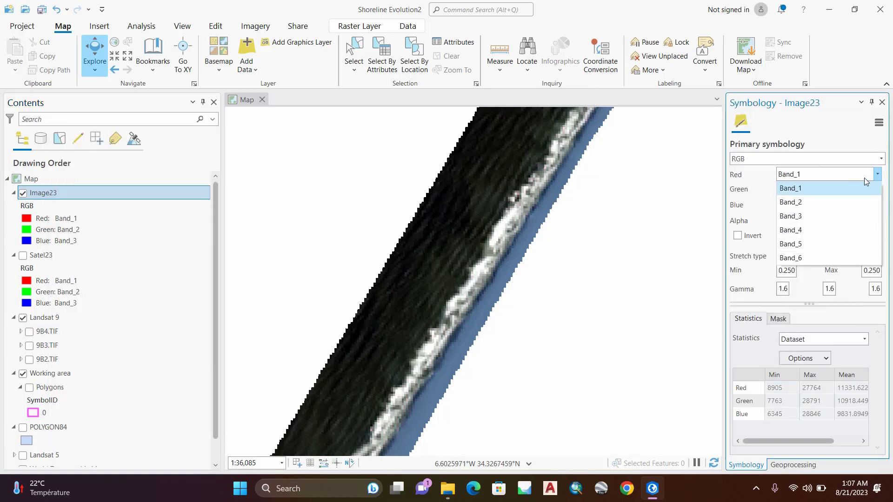
pyautogui.click(818, 216)
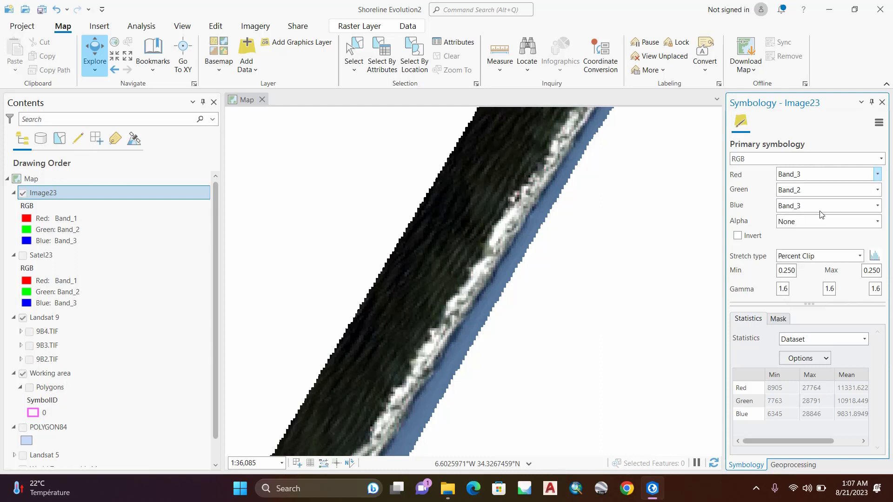
pyautogui.click(877, 206)
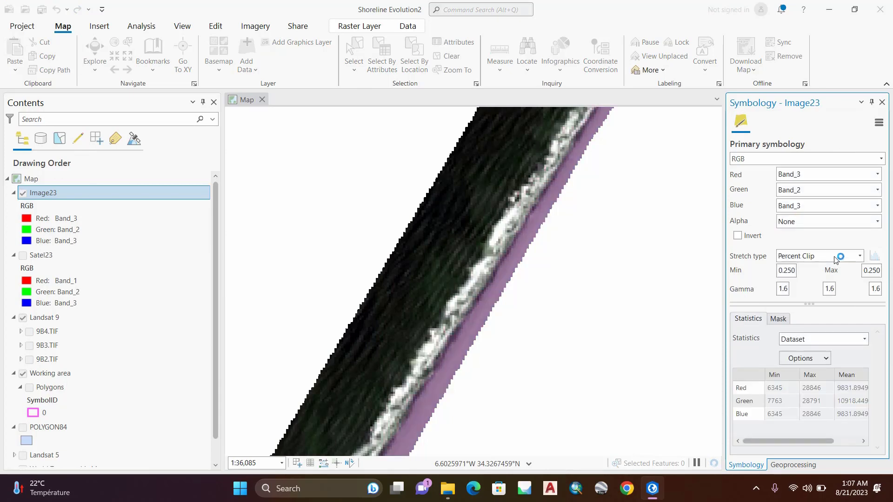
# Step: Set Image23's stretch type to Standard Deviation and assign Band_1 to the blue channel
pyautogui.click(861, 256)
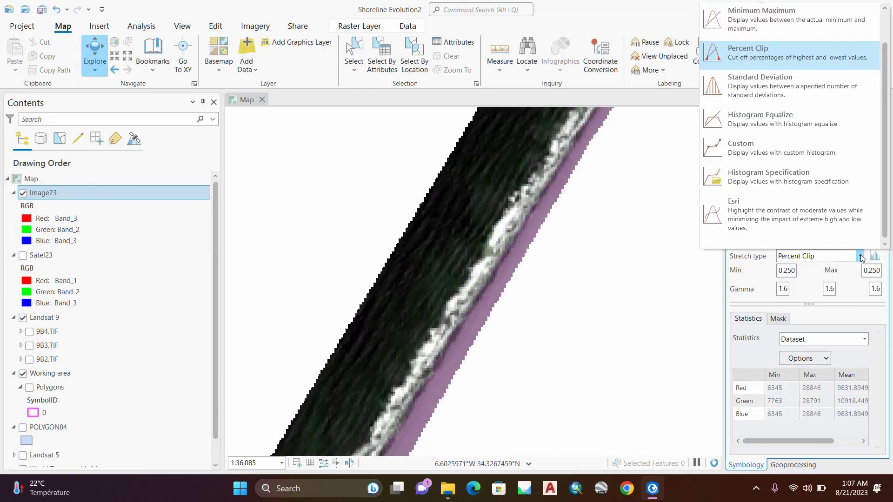
pyautogui.click(766, 91)
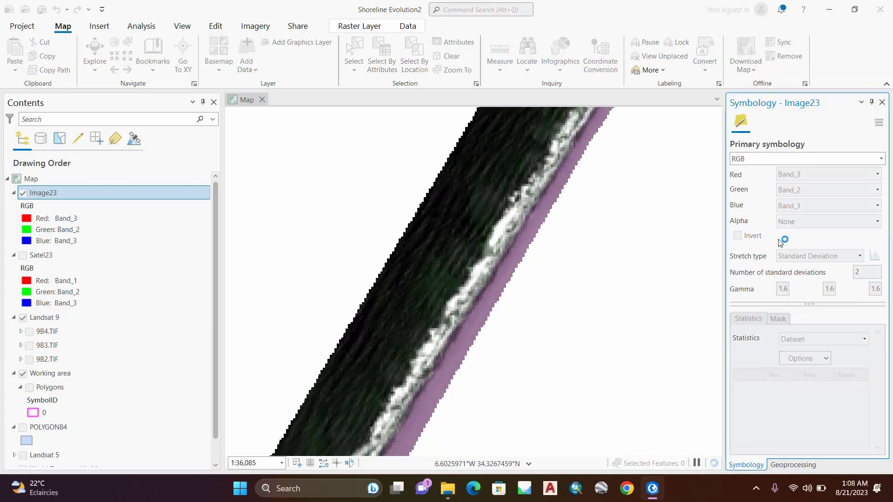
pyautogui.click(822, 212)
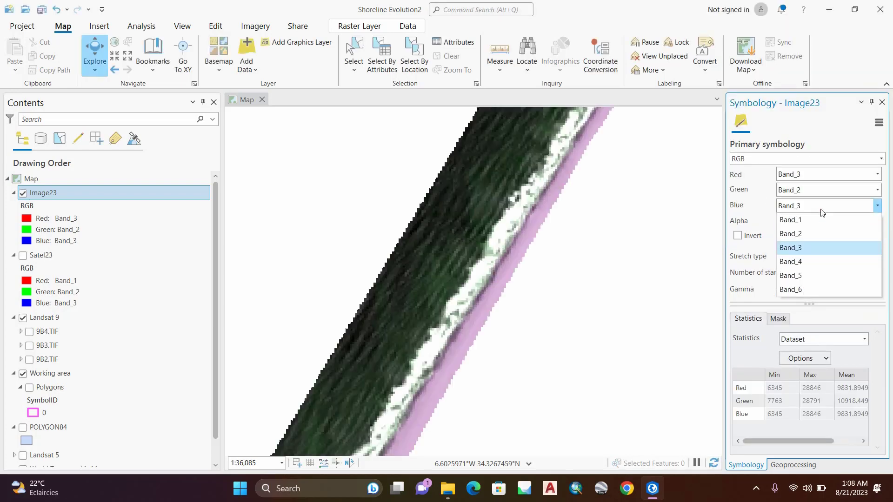
pyautogui.click(812, 222)
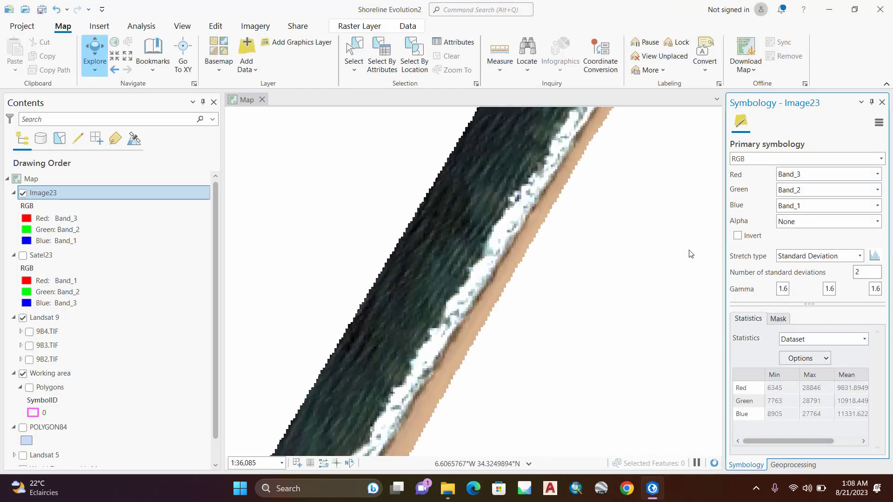
pyautogui.click(882, 103)
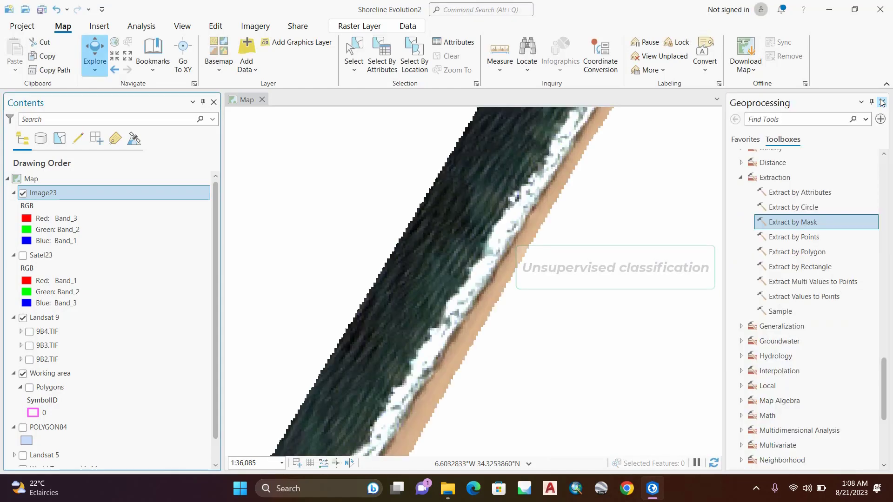
# Step: Open the Iso Cluster Unsupervised Classification tool from the Spatial Analyst multivariate tools
pyautogui.scroll(-2, 603, 207)
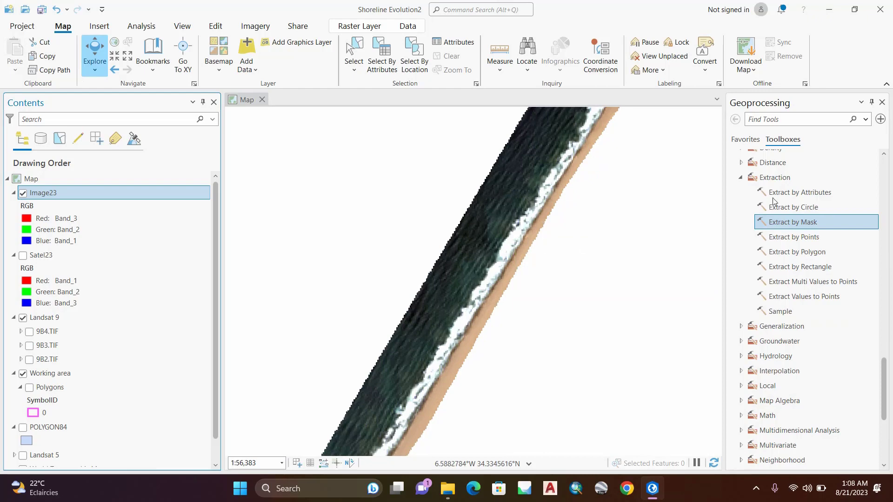
pyautogui.click(741, 177)
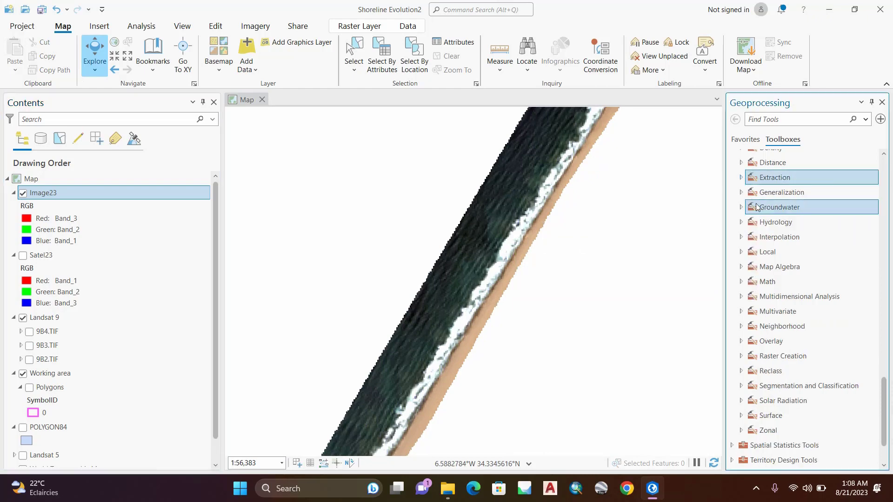
pyautogui.click(786, 314)
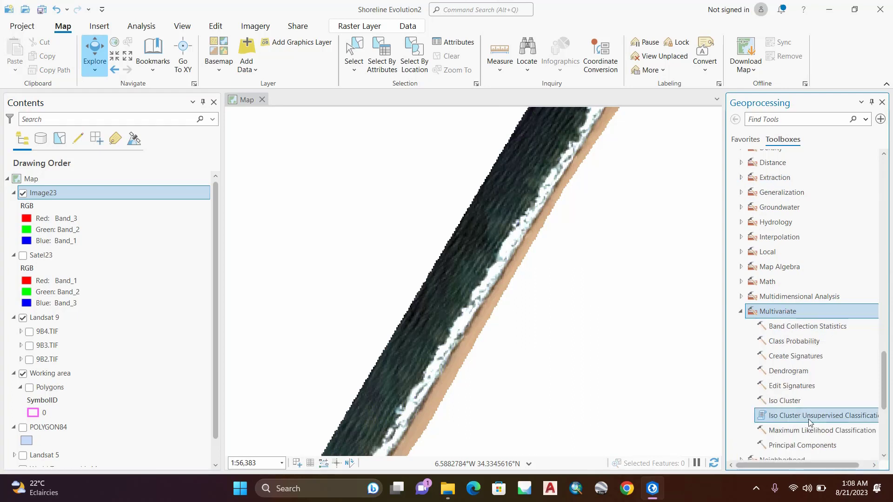
pyautogui.click(832, 416)
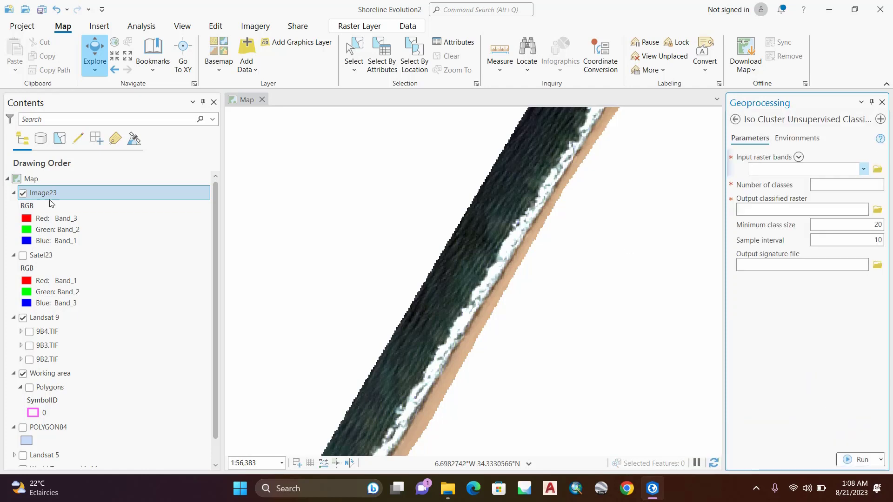
# Step: Set Image23 as the input raster for the unsupervised classification and the number of classes to 3
pyautogui.moveTo(48, 198); pyautogui.dragTo(176, 210)
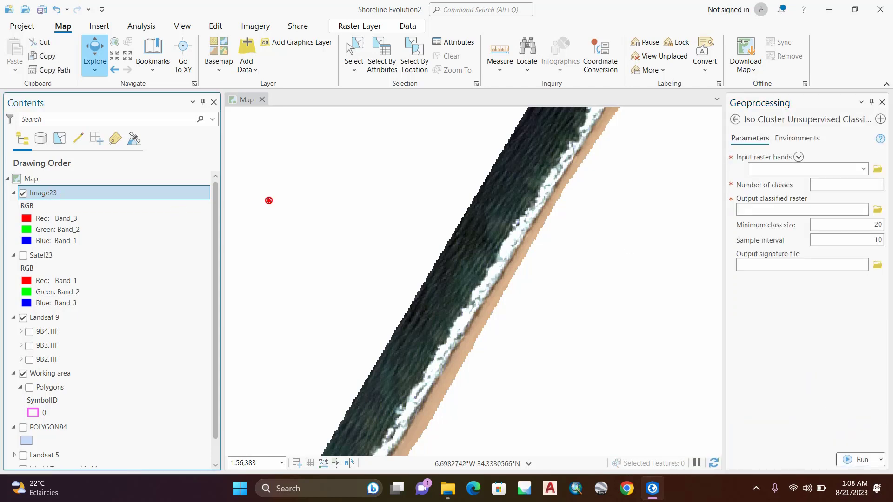
pyautogui.moveTo(778, 167); pyautogui.dragTo(779, 168)
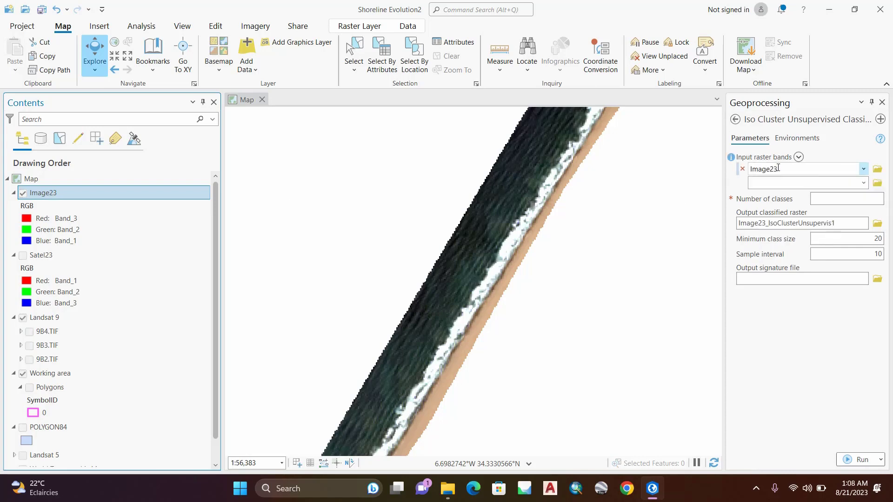
pyautogui.scroll(5, 481, 281)
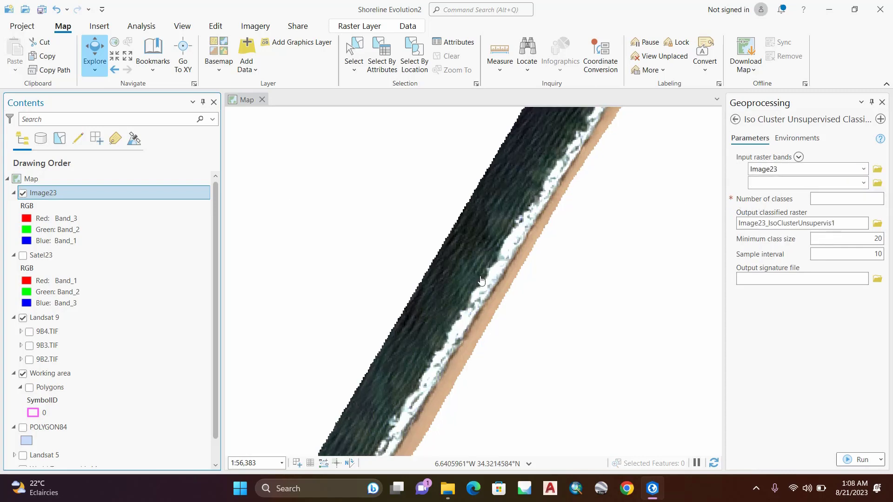
pyautogui.scroll(-3, 481, 281)
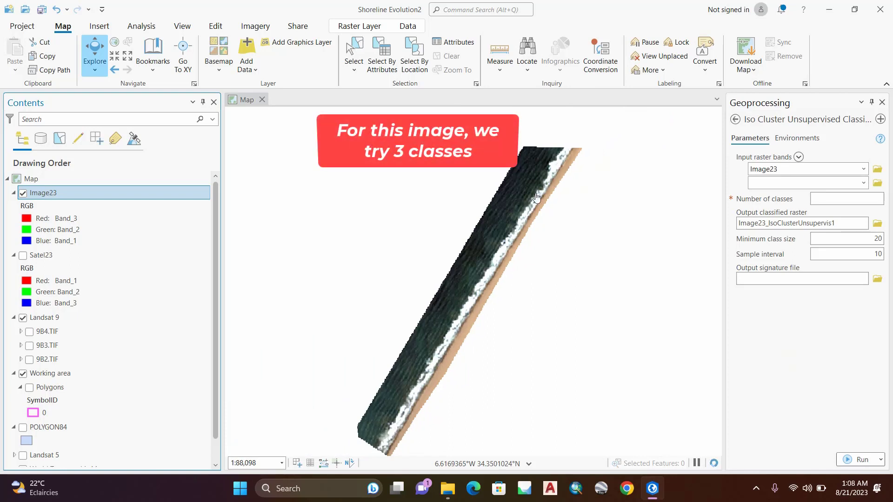
pyautogui.scroll(2, 542, 194)
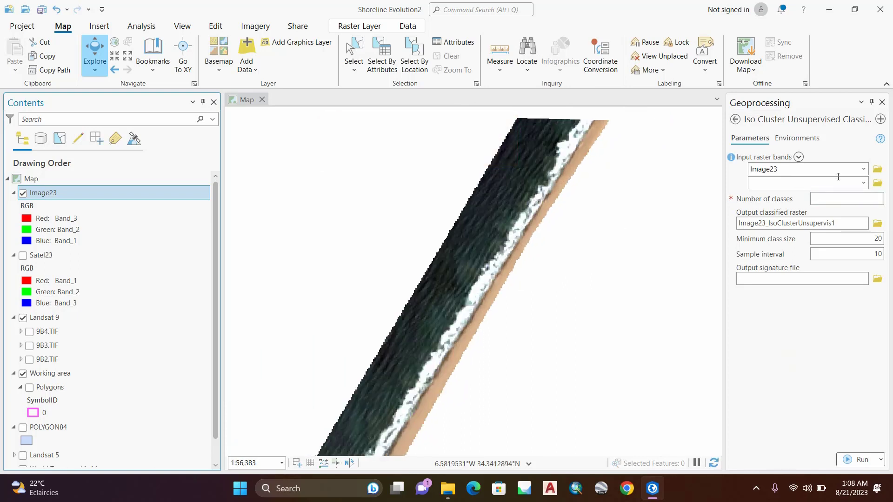
pyautogui.click(850, 197)
pyautogui.write('3')
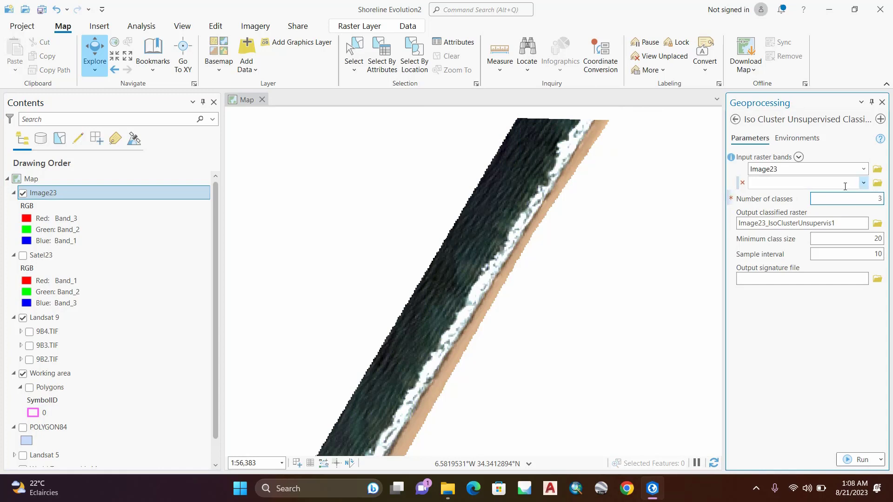
# Step: Name the output classified raster Image23_3classes and run the Iso Cluster Unsupervised Classification
pyautogui.click(843, 224)
pyautogui.press('BackSpace')
pyautogui.press('BackSpace')
pyautogui.press('BackSpace')
pyautogui.press('BackSpace')
pyautogui.press('BackSpace')
pyautogui.press('BackSpace')
pyautogui.press('BackSpace')
pyautogui.press('BackSpace')
pyautogui.press('BackSpace')
pyautogui.press('BackSpace')
pyautogui.press('BackSpace')
pyautogui.press('BackSpace')
pyautogui.press('BackSpace')
pyautogui.press('BackSpace')
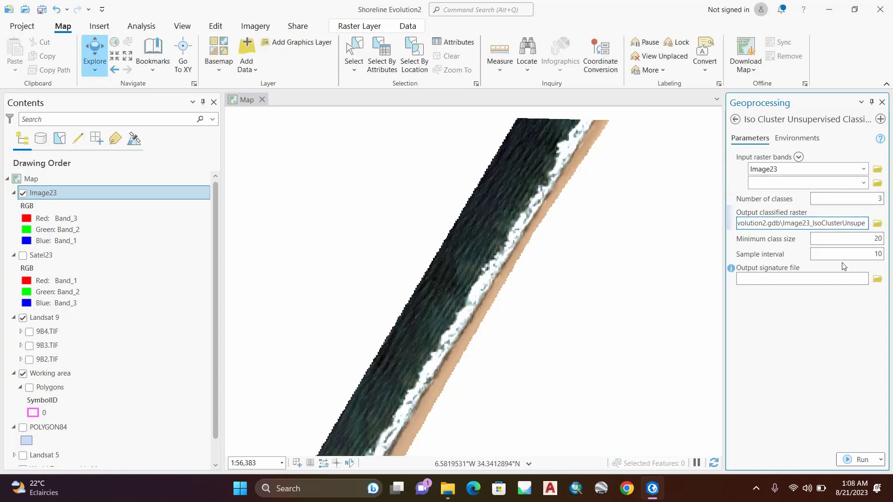
pyautogui.press('BackSpace')
pyautogui.press('BackSpace')
pyautogui.press('BackSpace')
pyautogui.press('BackSpace')
pyautogui.press('BackSpace')
pyautogui.press('BackSpace')
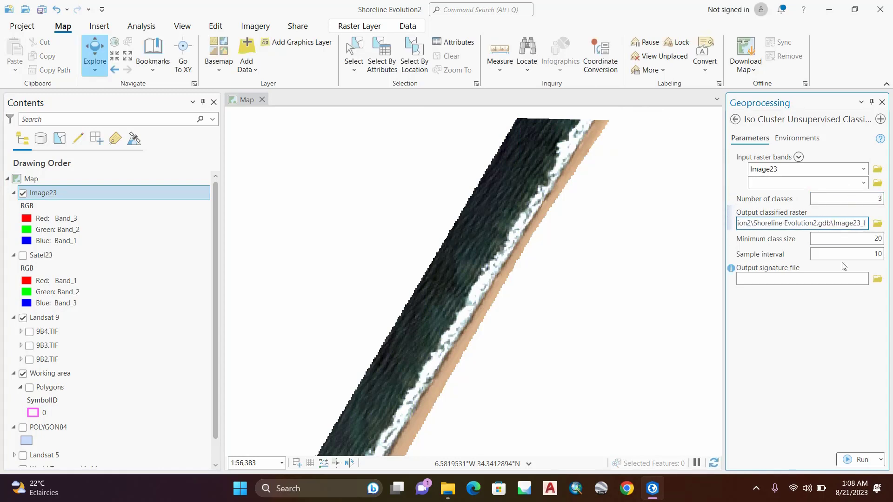
pyautogui.press('BackSpace')
pyautogui.write('3classes')
pyautogui.click(832, 326)
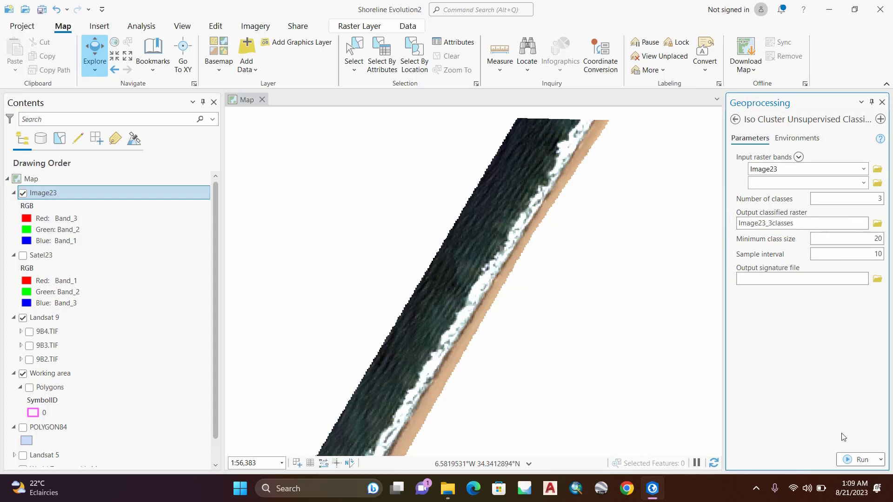
pyautogui.click(861, 459)
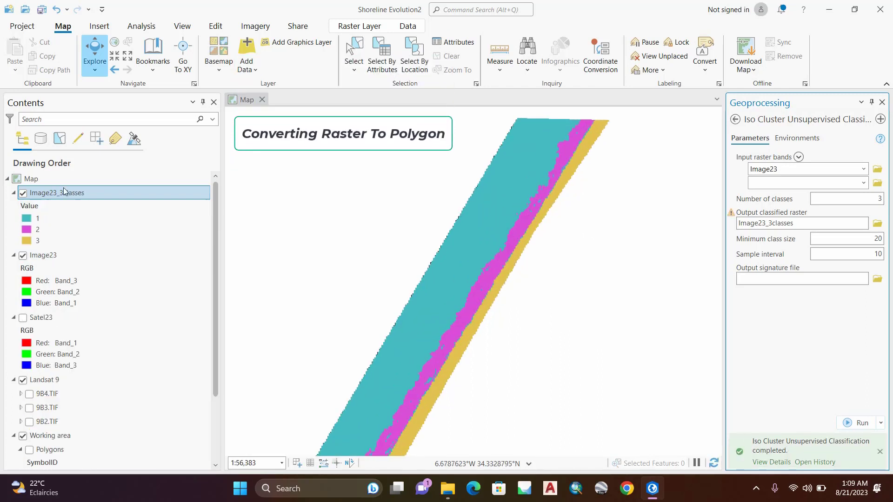
# Step: Open the Raster to Polygon tool from the From Raster conversion tools
pyautogui.click(735, 119)
pyautogui.scroll(10, 781, 179)
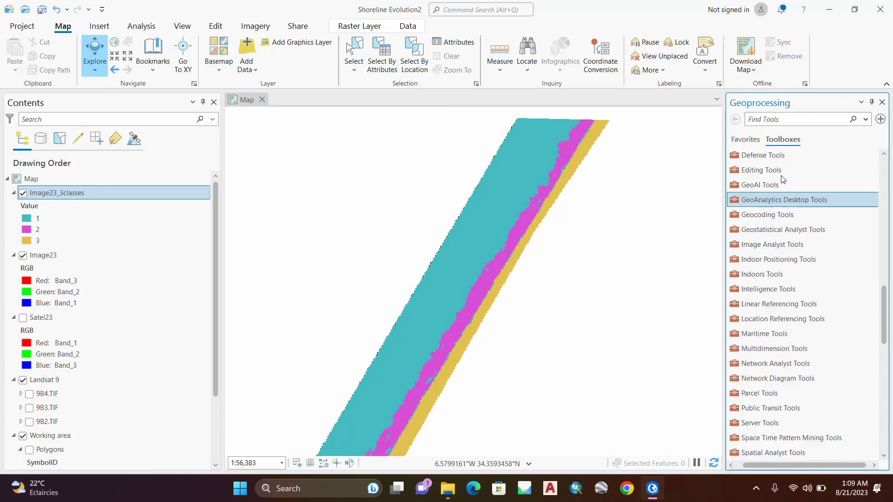
pyautogui.scroll(10, 782, 179)
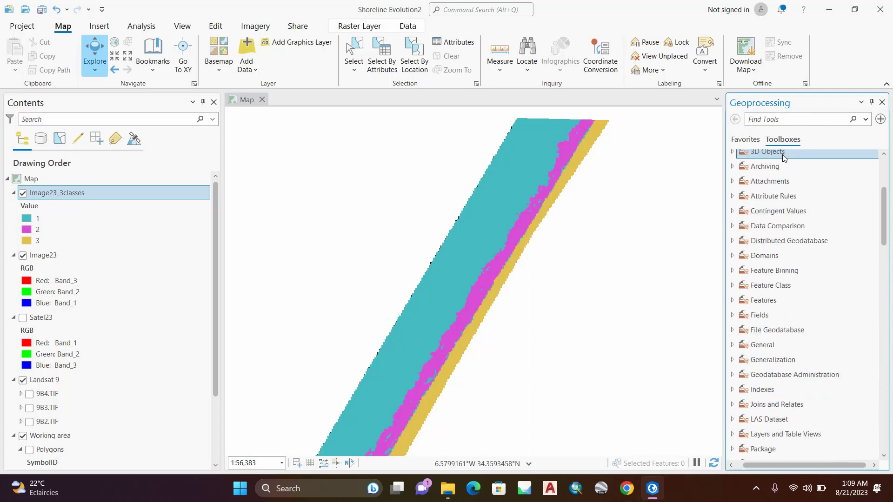
pyautogui.scroll(3, 784, 158)
pyautogui.click(755, 231)
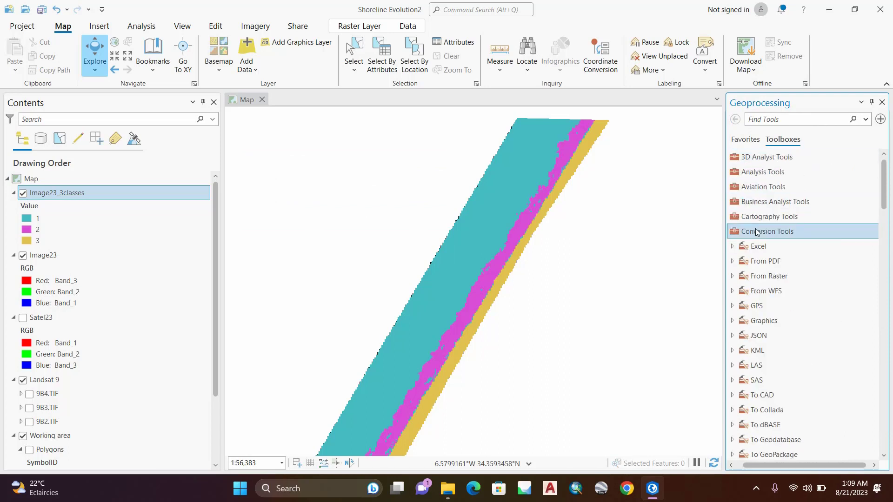
pyautogui.scroll(-1, 755, 231)
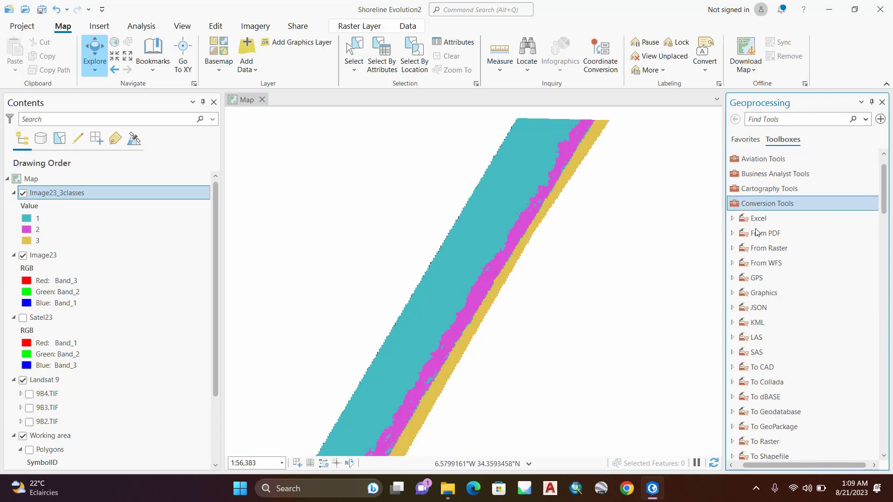
pyautogui.click(733, 250)
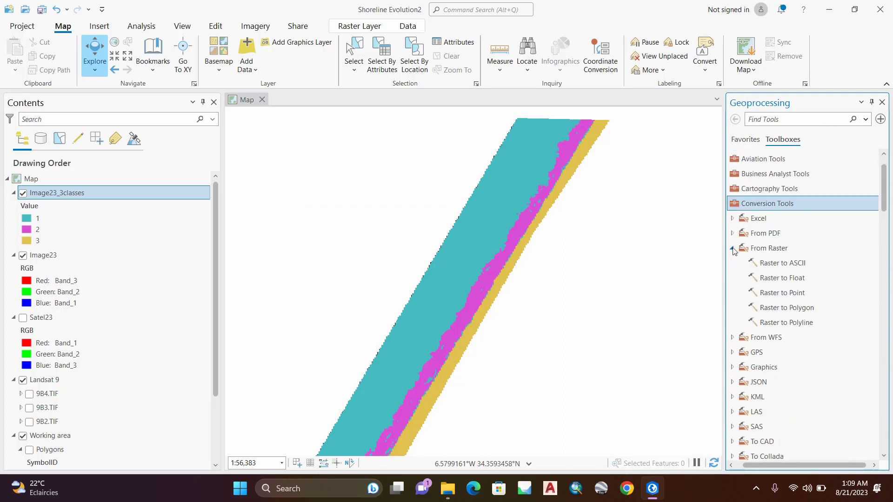
pyautogui.click(783, 308)
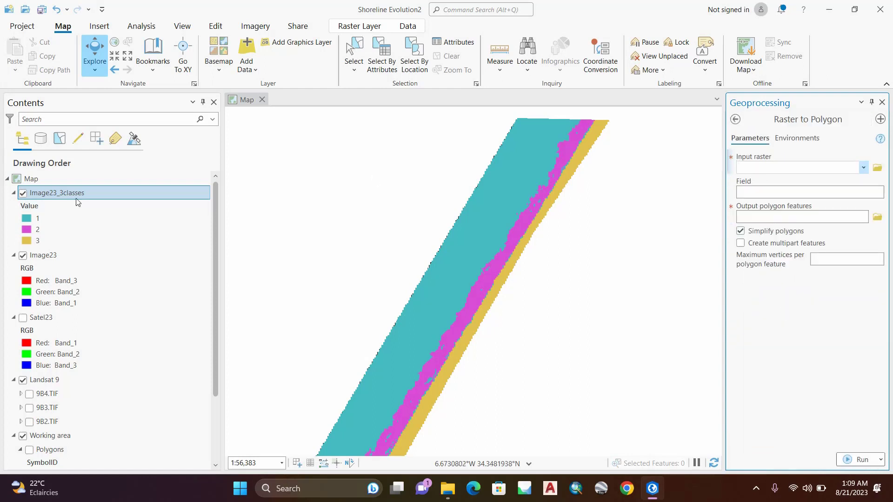
# Step: Convert the Image23_3classes raster to polygons on the Value field, naming the output polygon23
pyautogui.moveTo(78, 202); pyautogui.dragTo(763, 168)
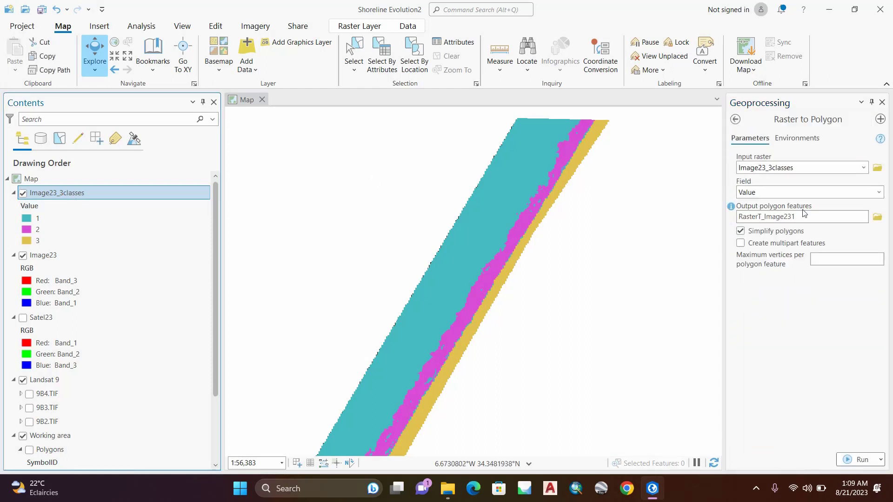
pyautogui.click(829, 218)
pyautogui.press('BackSpace')
pyautogui.press('BackSpace')
pyautogui.press('BackSpace')
pyautogui.press('BackSpace')
pyautogui.press('BackSpace')
pyautogui.press('BackSpace')
pyautogui.press('BackSpace')
pyautogui.press('BackSpace')
pyautogui.press('BackSpace')
pyautogui.press('BackSpace')
pyautogui.press('BackSpace')
pyautogui.press('BackSpace')
pyautogui.press('BackSpace')
pyautogui.press('BackSpace')
pyautogui.press('BackSpace')
pyautogui.press('BackSpace')
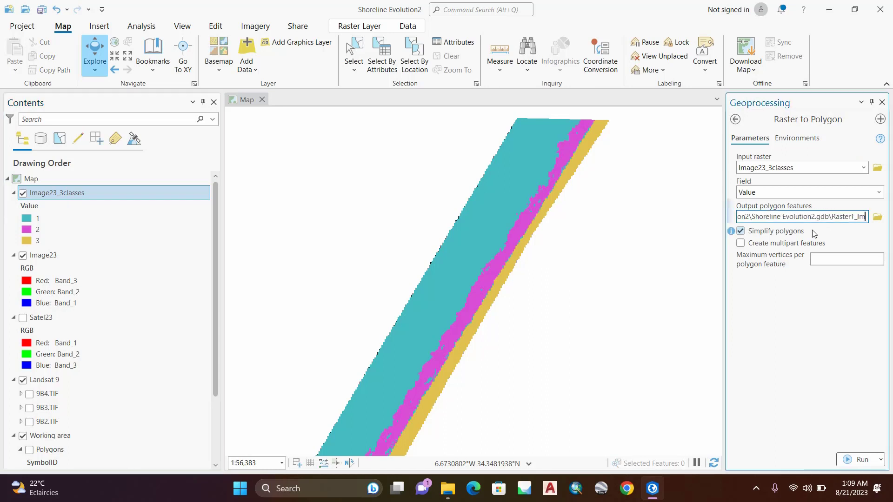
pyautogui.write('po')
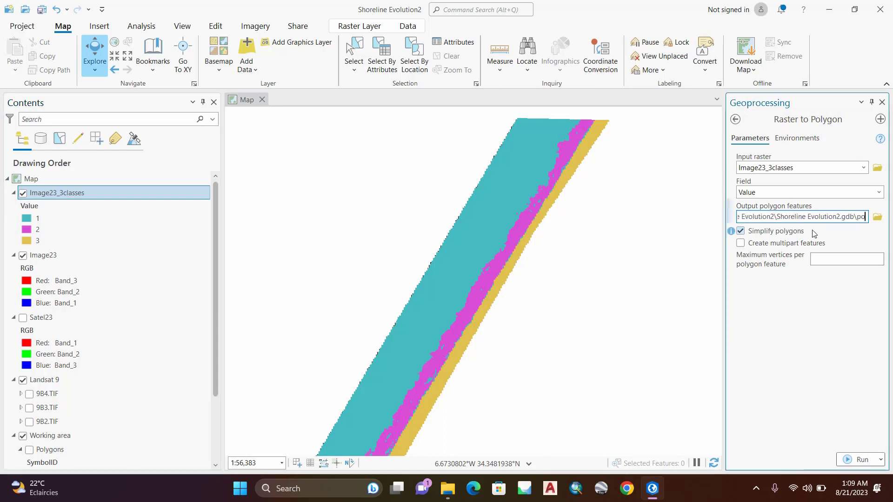
pyautogui.write('lygon23')
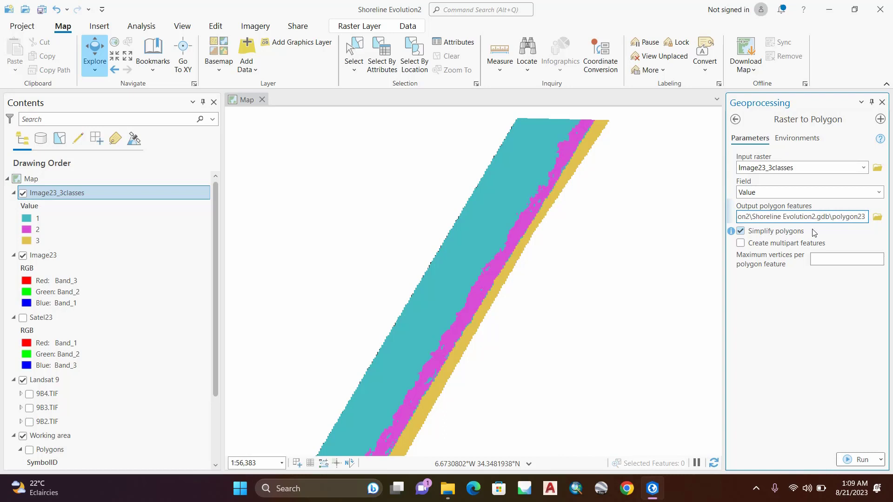
pyautogui.click(777, 293)
pyautogui.click(862, 461)
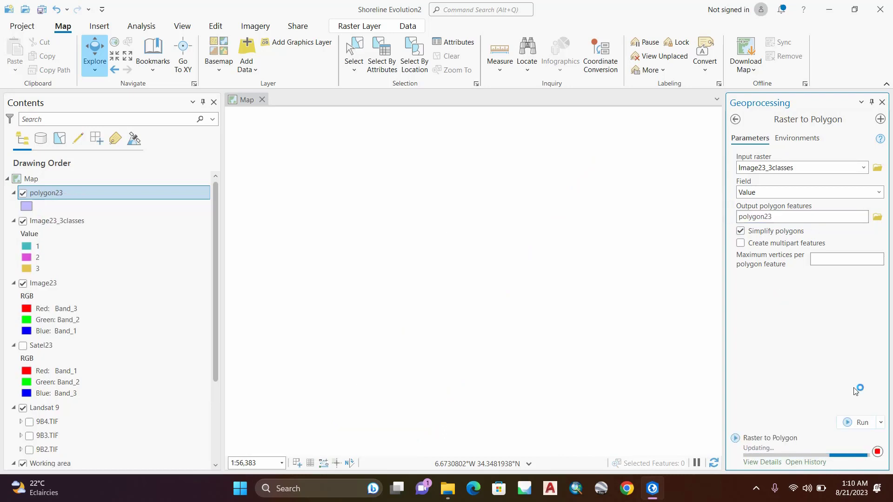
pyautogui.click(880, 456)
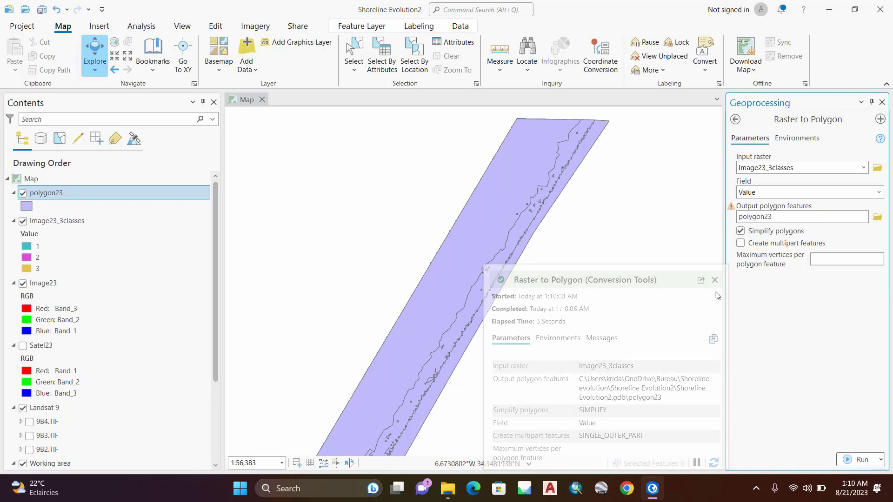
# Step: Open feature creation for editing polygon23 and hide the Image23_3classes layer
pyautogui.scroll(4, 479, 321)
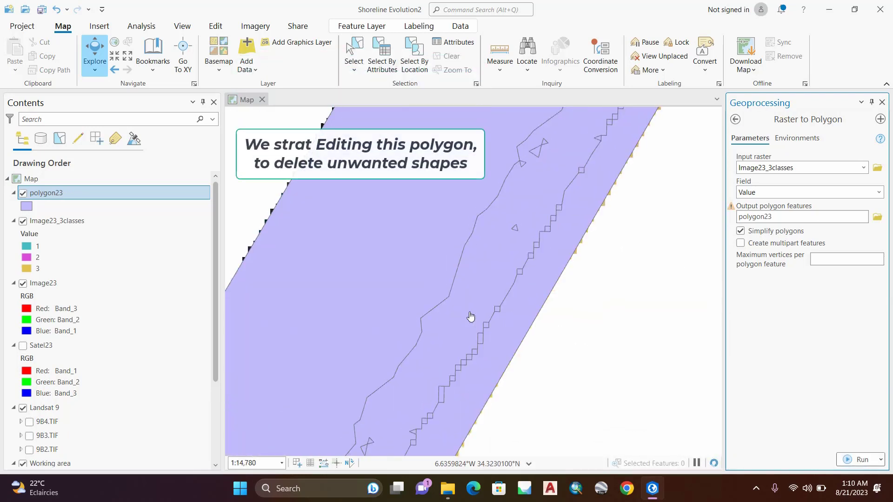
pyautogui.scroll(-4, 449, 289)
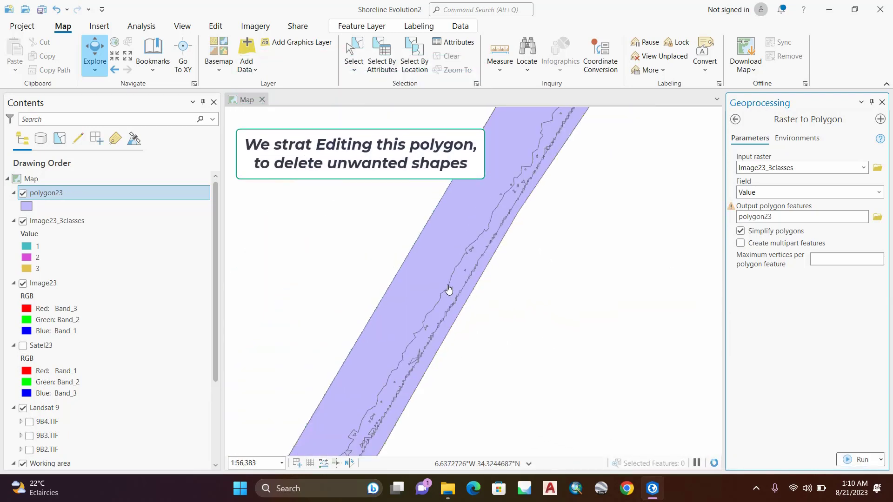
pyautogui.moveTo(447, 283); pyautogui.dragTo(460, 271)
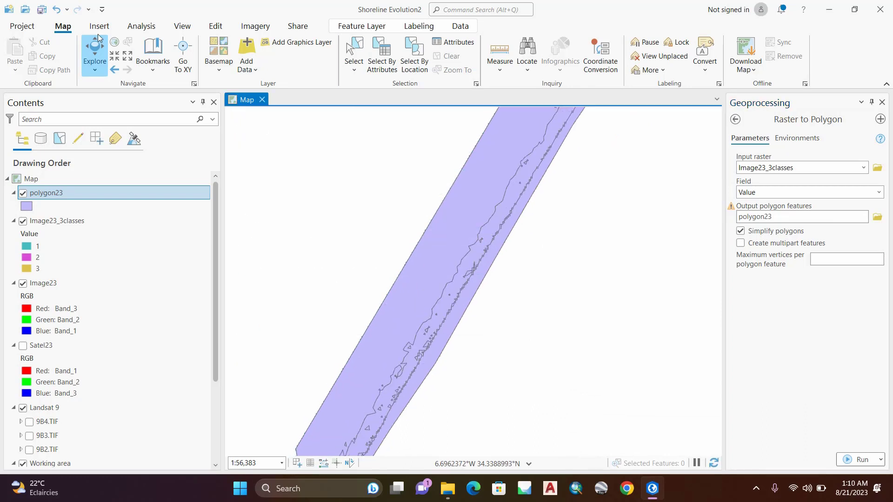
pyautogui.click(215, 26)
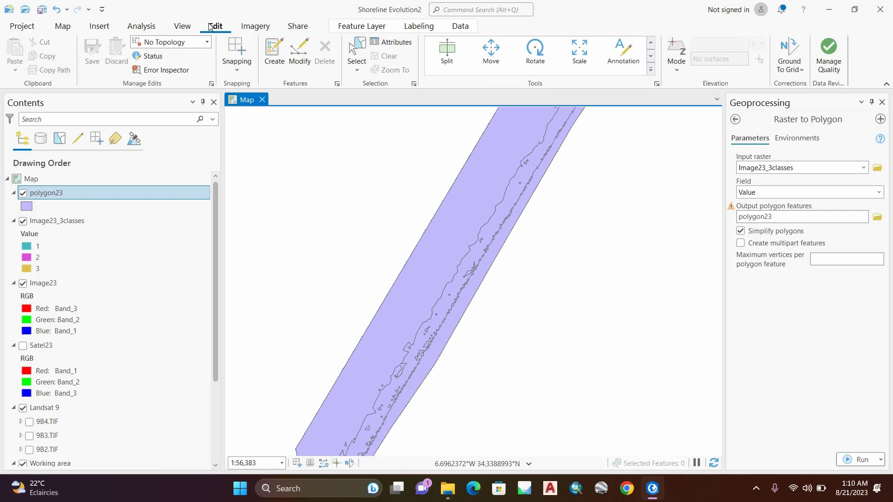
pyautogui.click(275, 51)
pyautogui.click(778, 191)
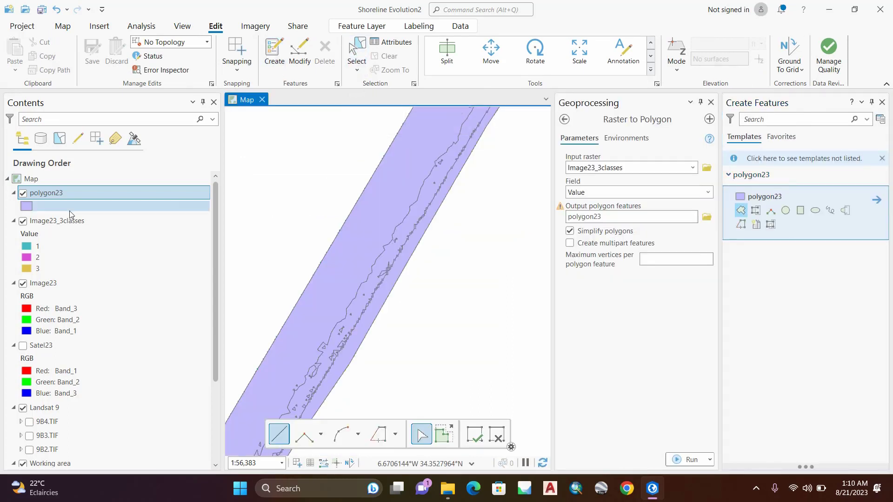
pyautogui.click(23, 221)
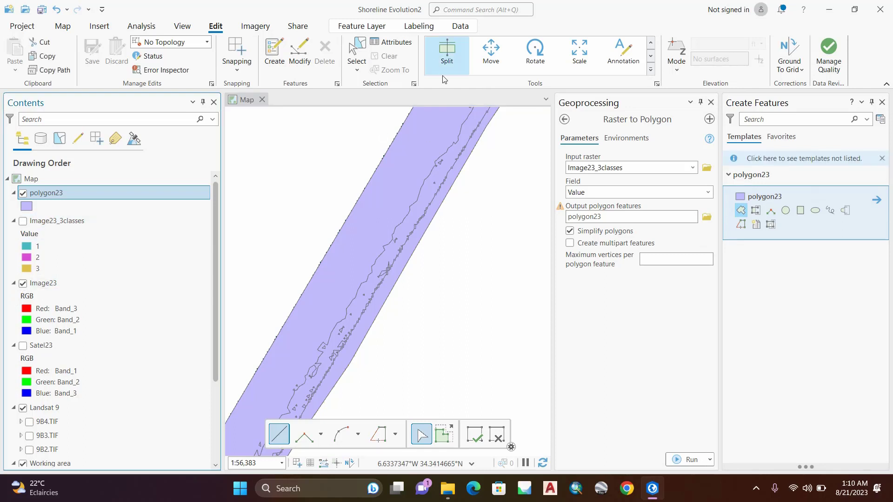
# Step: Delete the large sea polygon and the adjoining surf-zone polygon from polygon23
pyautogui.click(357, 52)
pyautogui.click(389, 184)
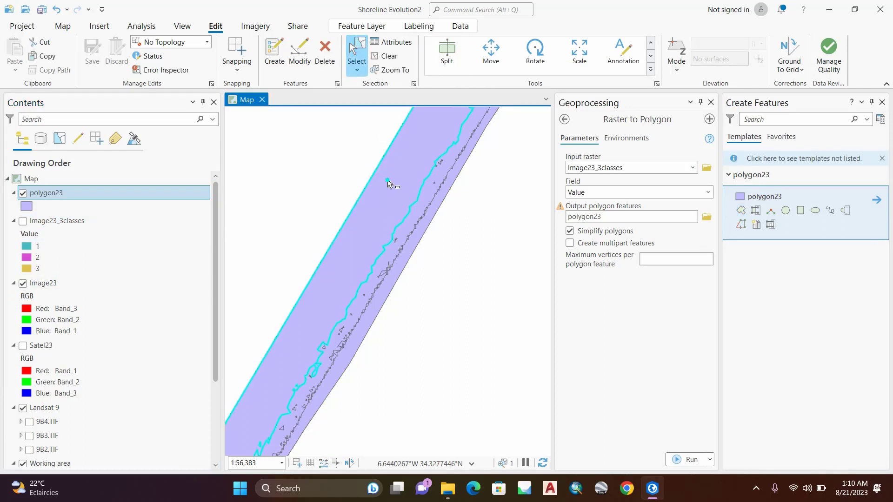
pyautogui.rightClick(388, 184)
pyautogui.click(391, 183)
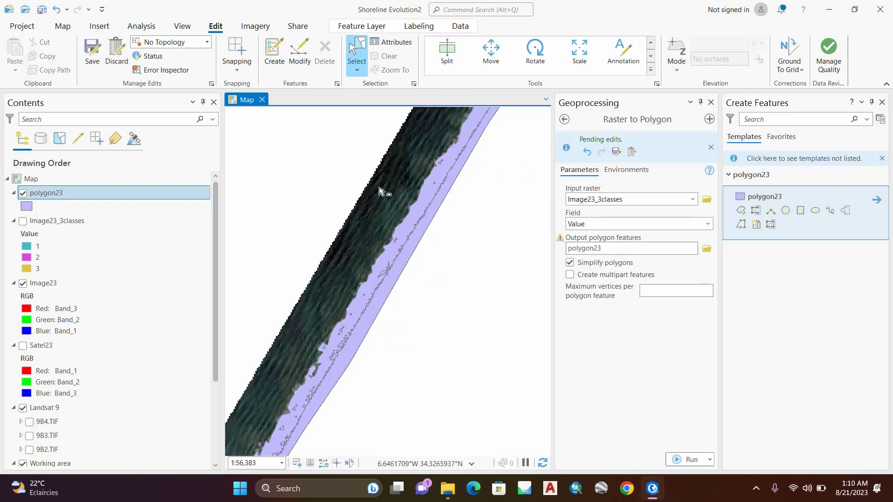
pyautogui.click(415, 213)
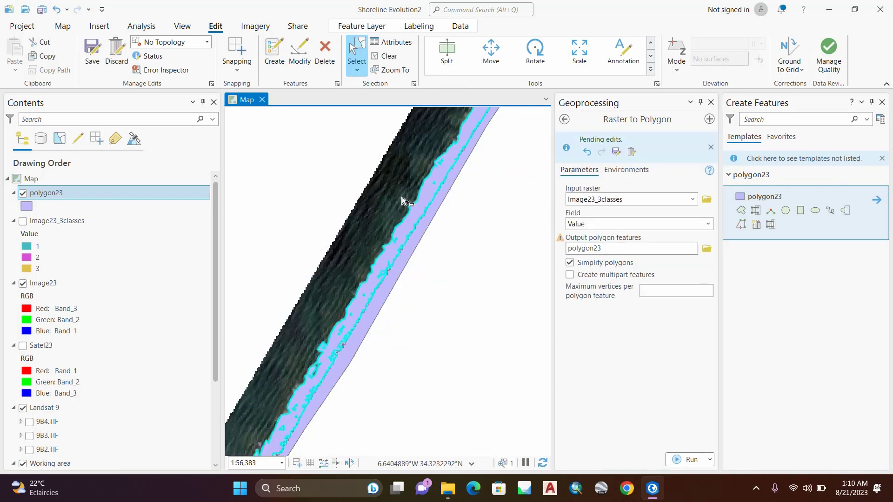
pyautogui.rightClick(412, 223)
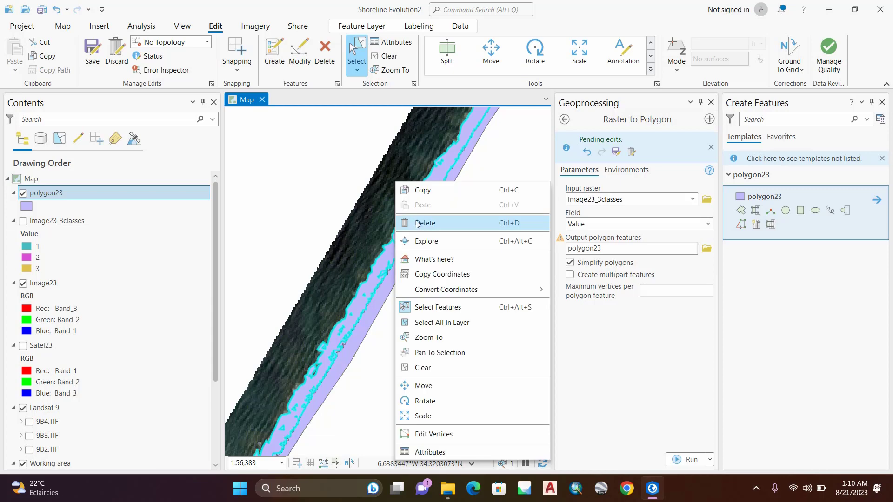
pyautogui.click(414, 222)
# Step: Select the landward strip polygon and switch the selection to all other features in the polygon23 attribute table
pyautogui.scroll(5, 403, 238)
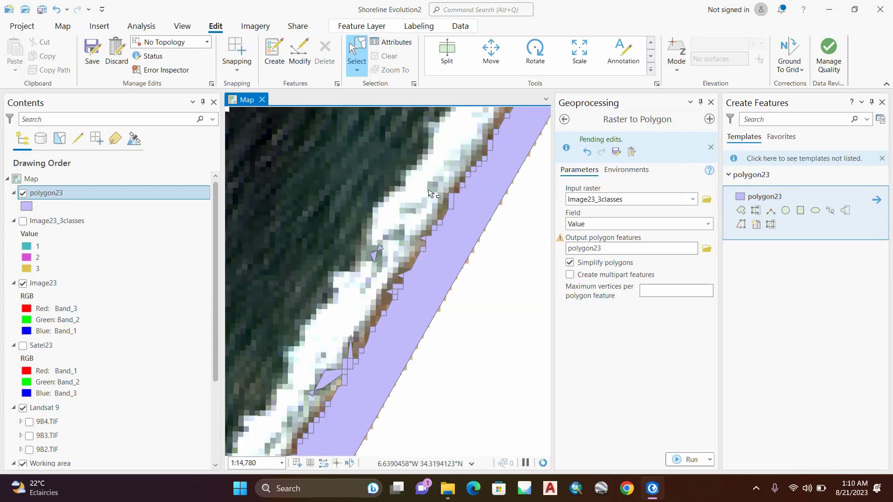
pyautogui.scroll(-3, 433, 225)
pyautogui.click(434, 225)
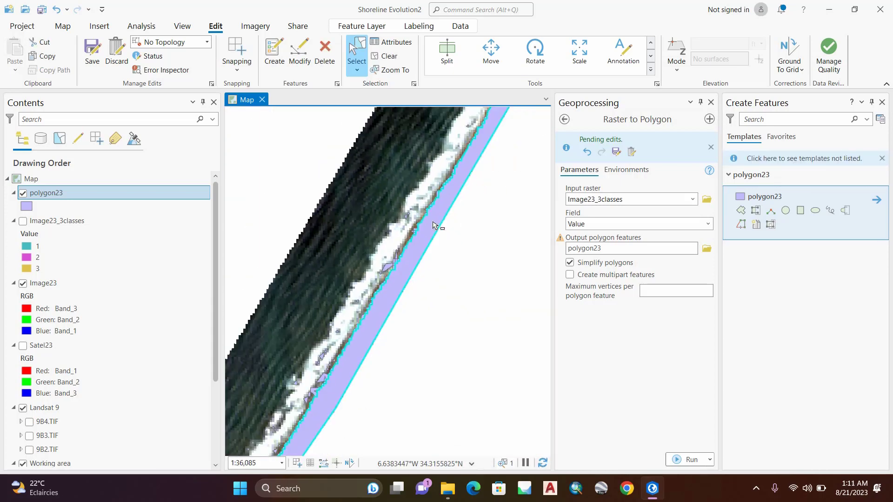
pyautogui.scroll(5, 417, 251)
pyautogui.scroll(-6, 417, 251)
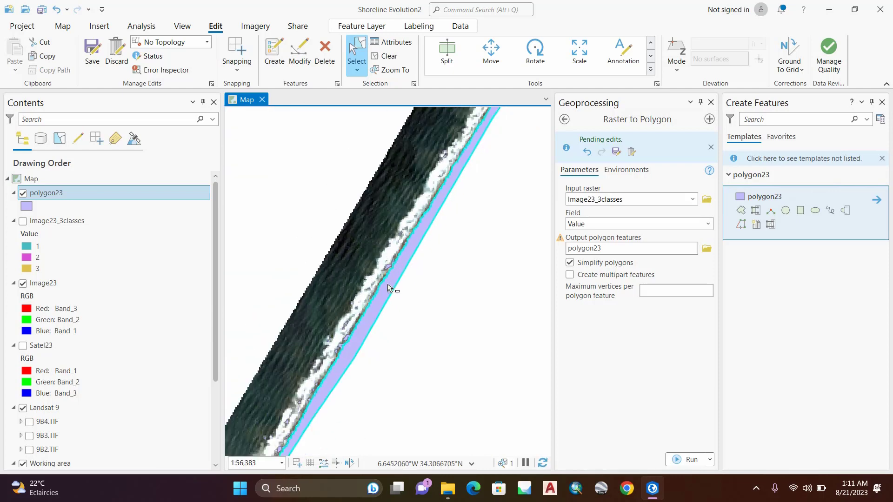
pyautogui.rightClick(47, 193)
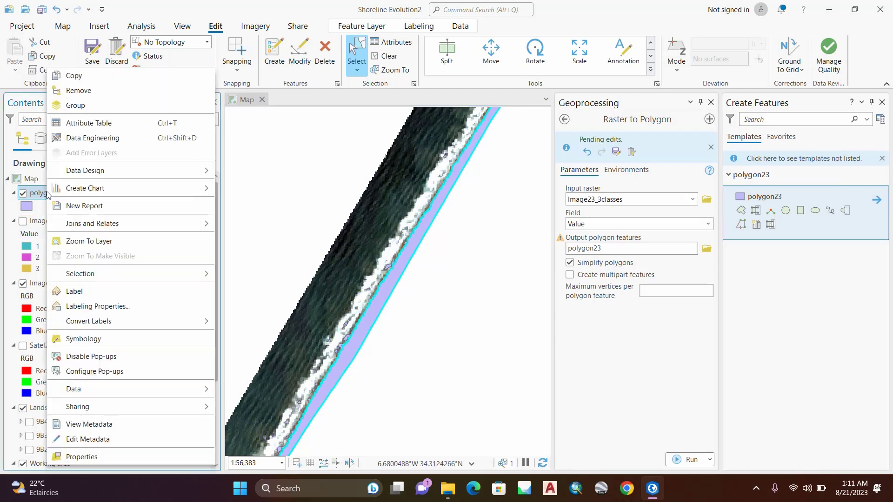
pyautogui.click(76, 124)
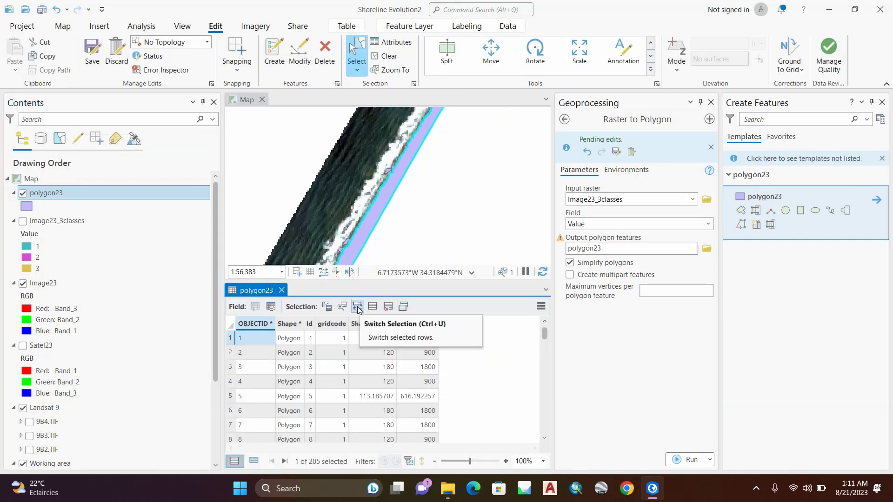
pyautogui.click(357, 306)
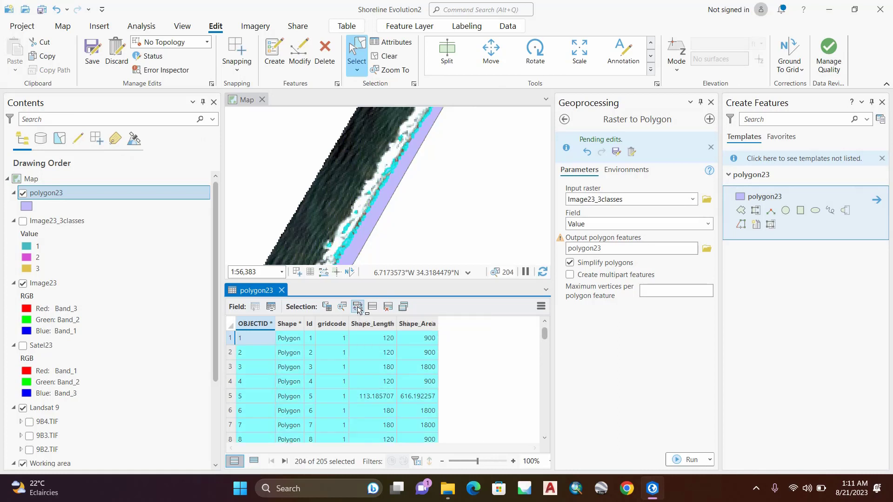
# Step: Delete the selected leftover small polygons along the shoreline and close the polygon23 attribute table
pyautogui.scroll(2, 376, 206)
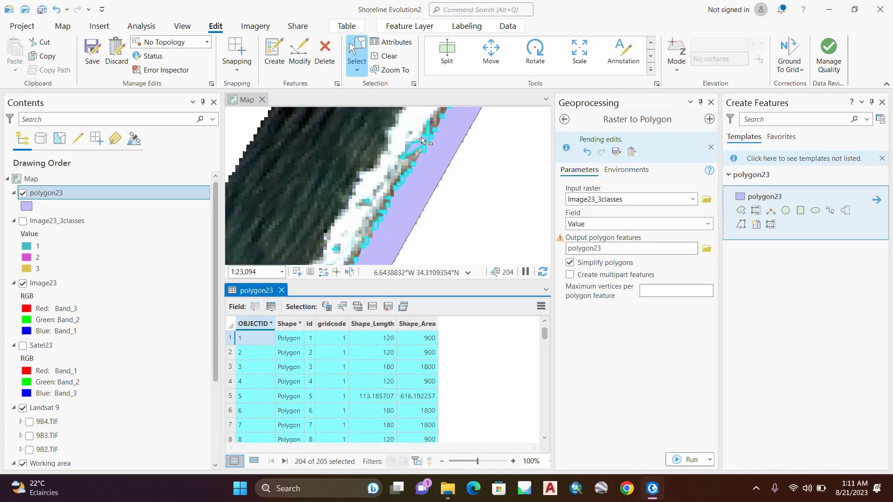
pyautogui.rightClick(415, 153)
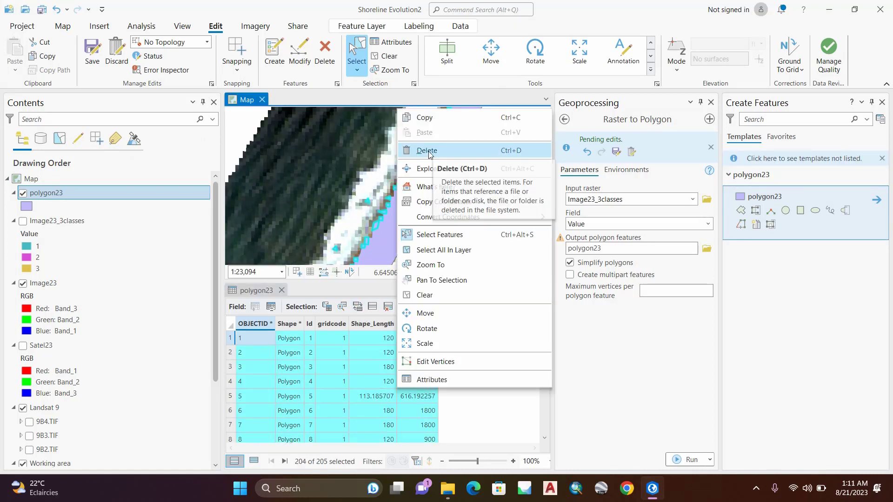
pyautogui.click(479, 157)
pyautogui.scroll(-2, 409, 195)
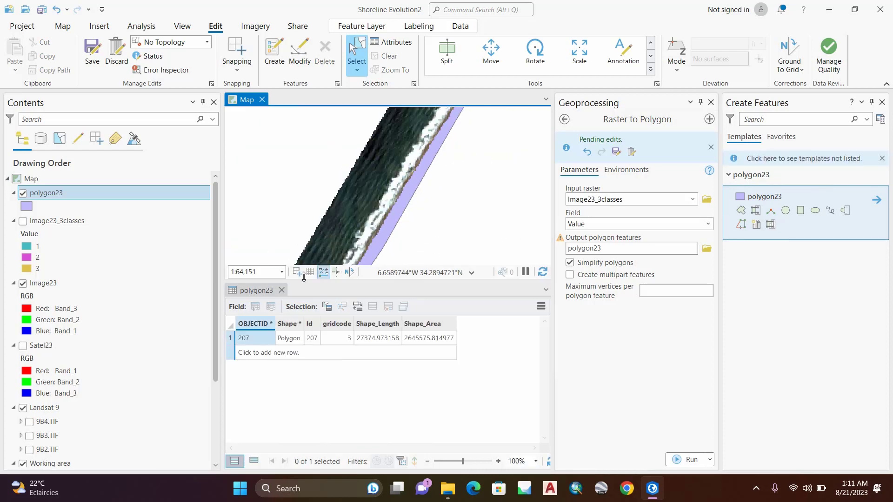
pyautogui.click(282, 291)
# Step: Save the edits made to polygon23 and close feature creation
pyautogui.scroll(2, 421, 280)
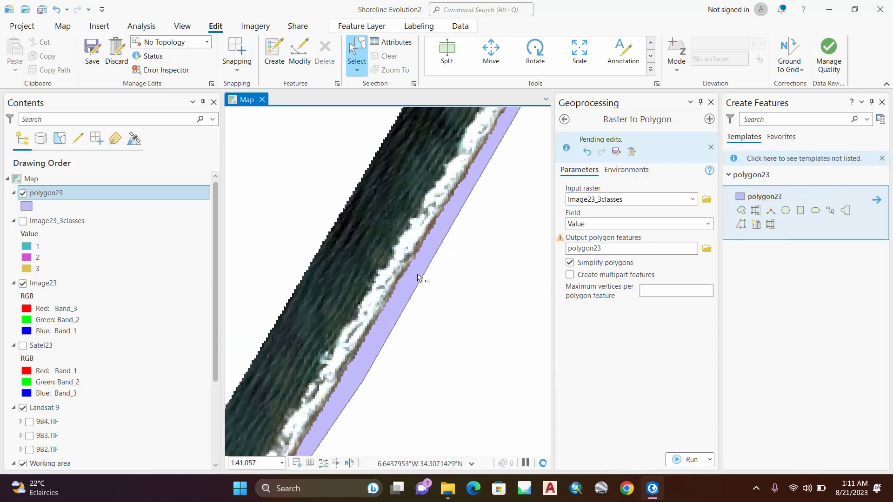
pyautogui.scroll(2, 422, 257)
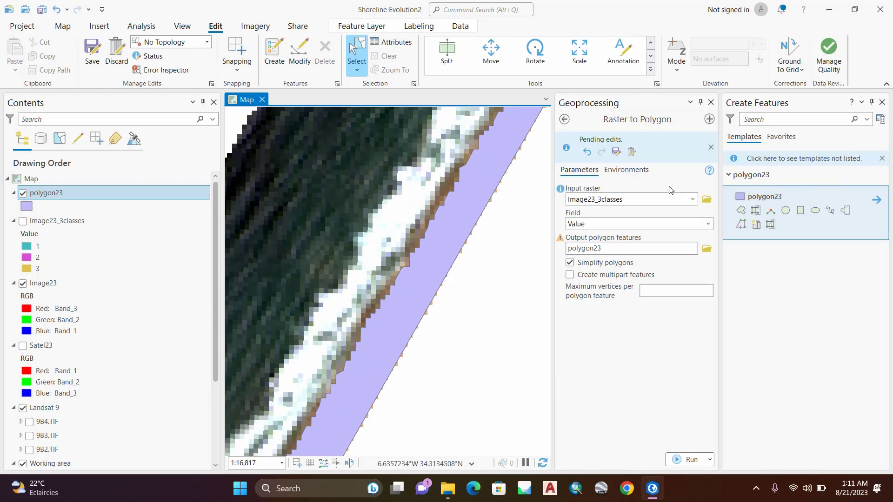
pyautogui.click(93, 53)
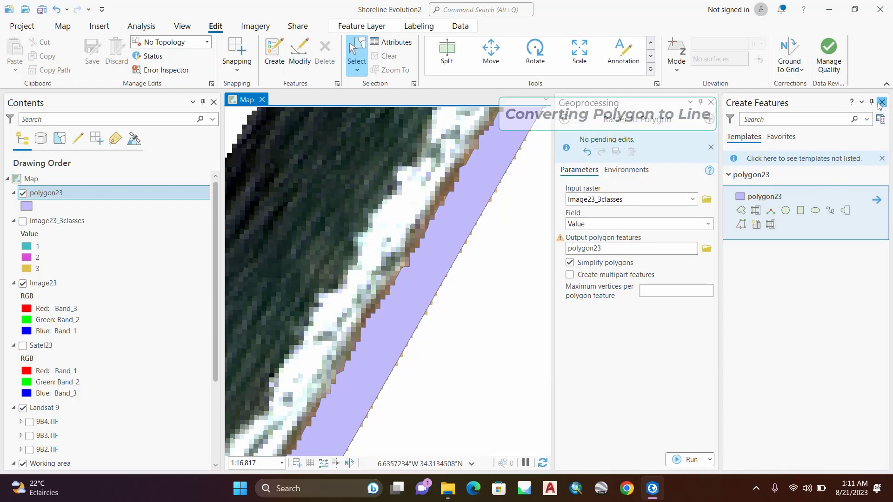
pyautogui.click(883, 102)
# Step: Open the Polygon To Line tool from the Features toolset of the Data Management Tools
pyautogui.click(736, 120)
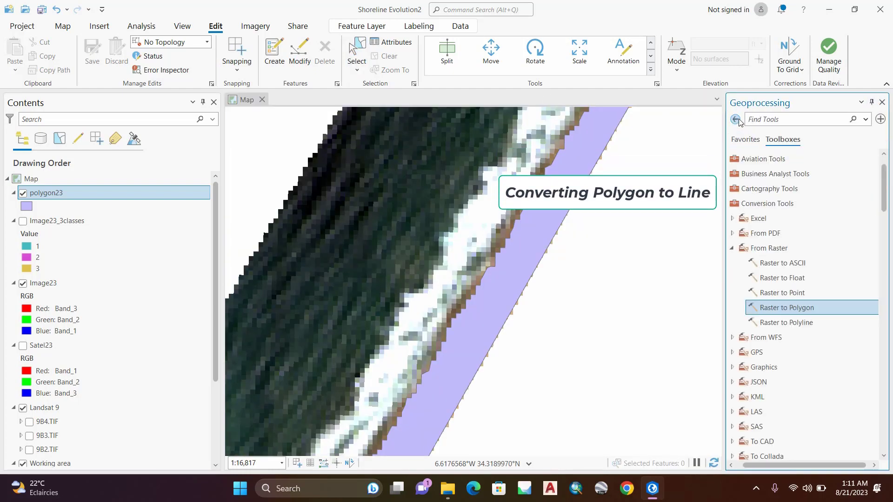
pyautogui.click(733, 247)
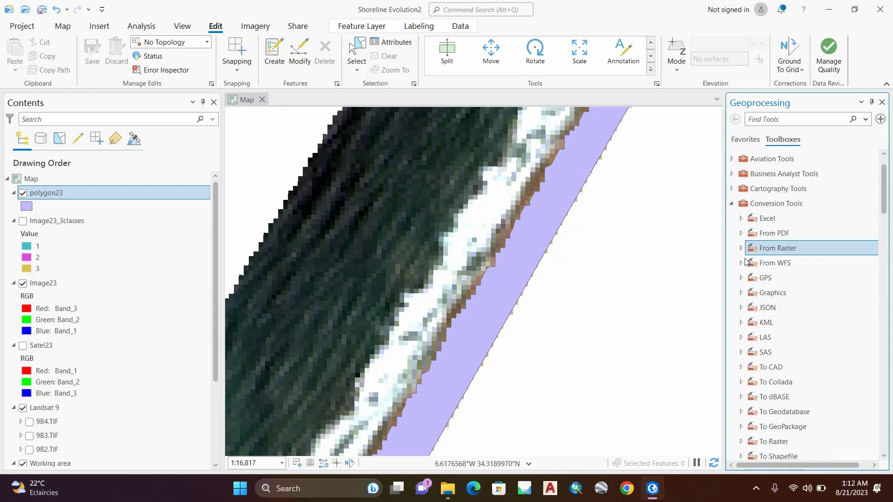
pyautogui.click(731, 203)
pyautogui.doubleClick(766, 249)
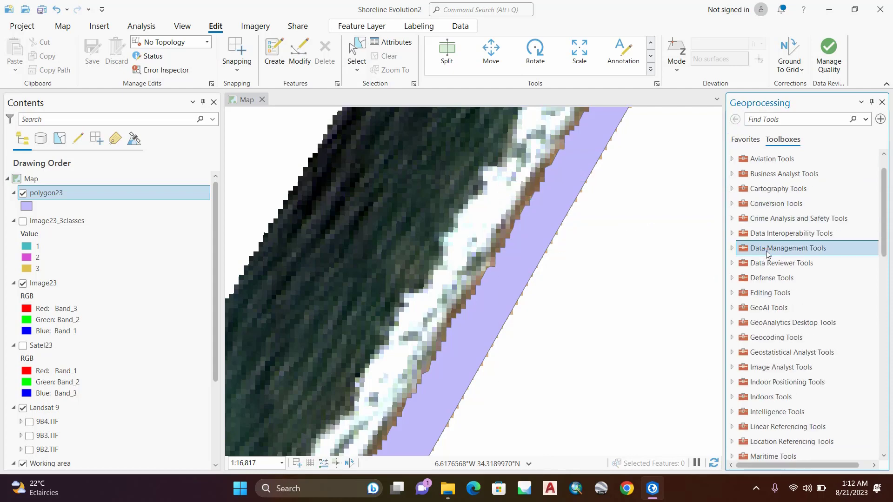
pyautogui.doubleClick(758, 251)
pyautogui.scroll(-2, 765, 307)
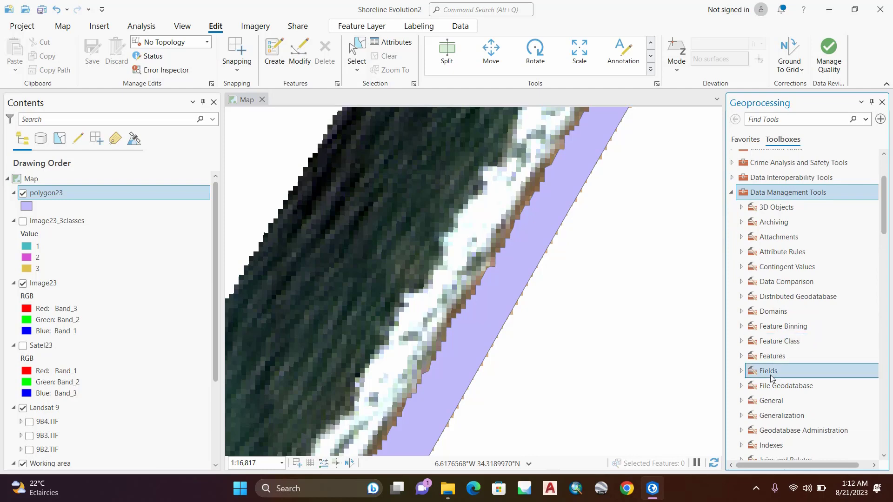
pyautogui.doubleClick(771, 361)
pyautogui.scroll(-3, 777, 372)
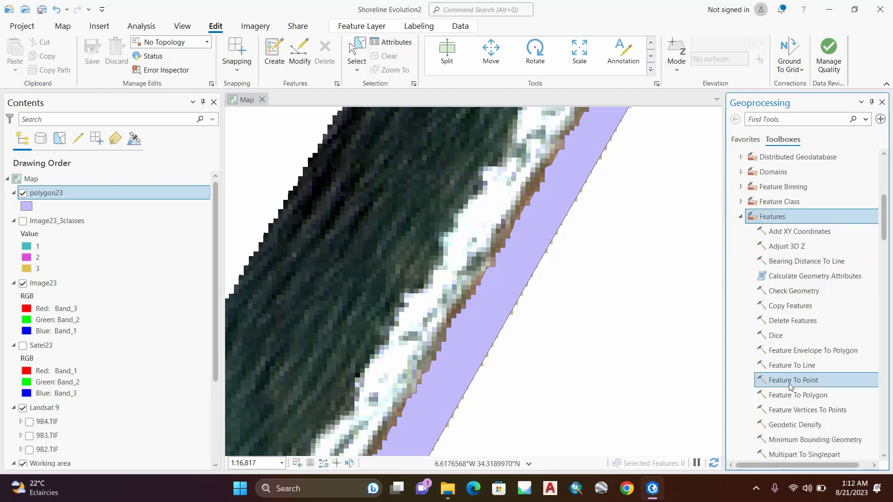
pyautogui.scroll(-4, 786, 395)
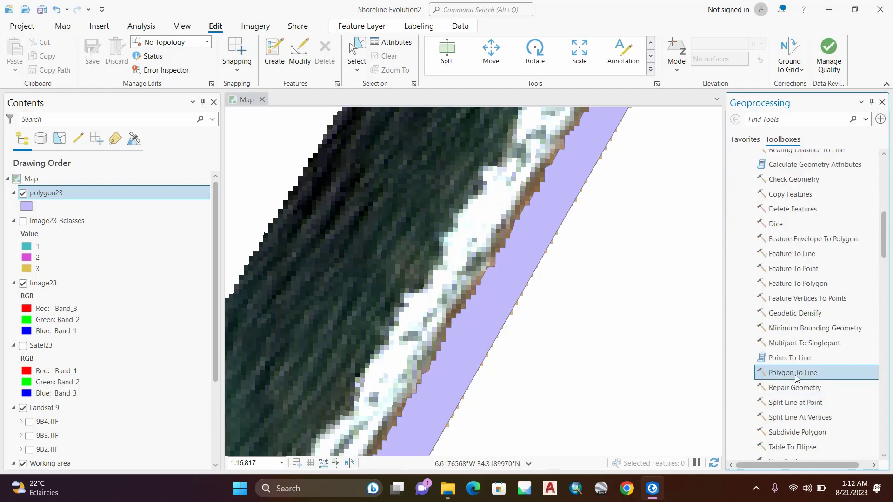
pyautogui.click(787, 374)
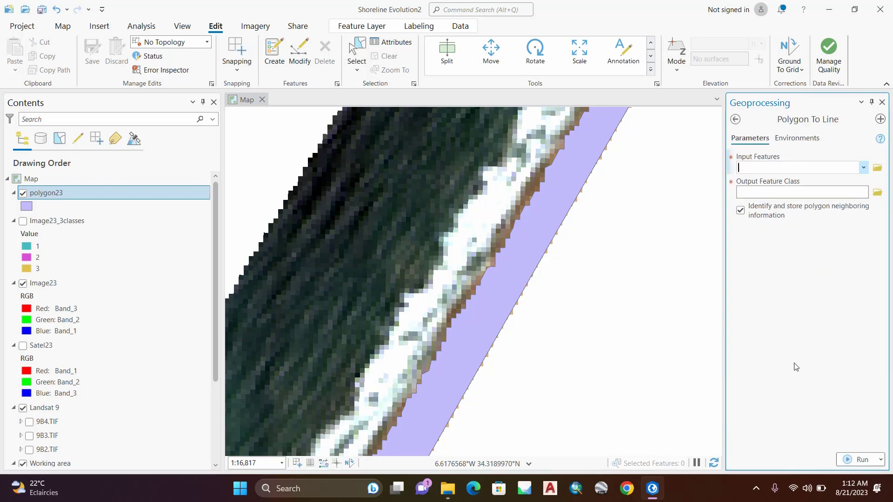
# Step: Convert polygon23 to a line feature class named Shoreline23 and close the Polygon To Line tool
pyautogui.moveTo(46, 194); pyautogui.dragTo(892, 185)
pyautogui.write('Shoreline Evolution2.gdb\\Sho')
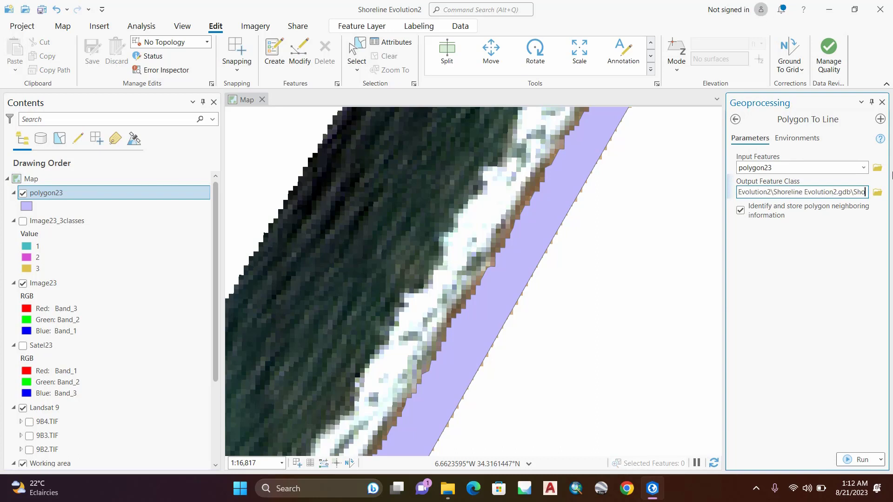
pyautogui.write('23')
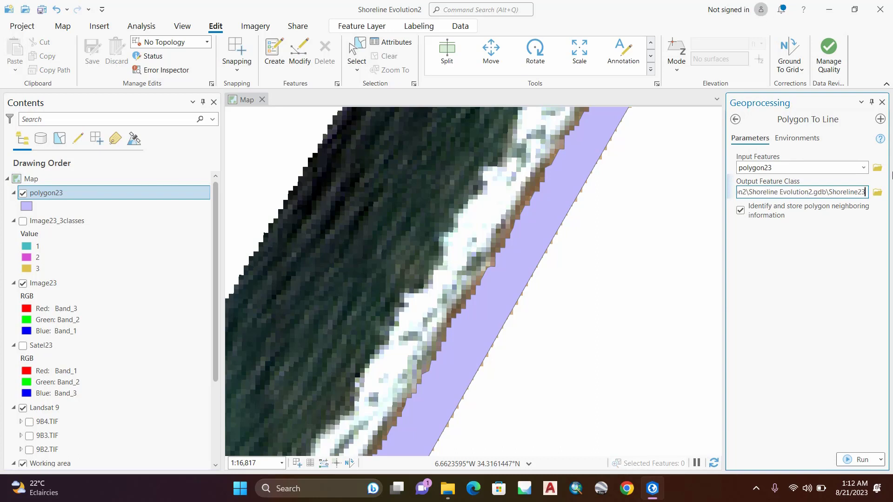
pyautogui.click(854, 310)
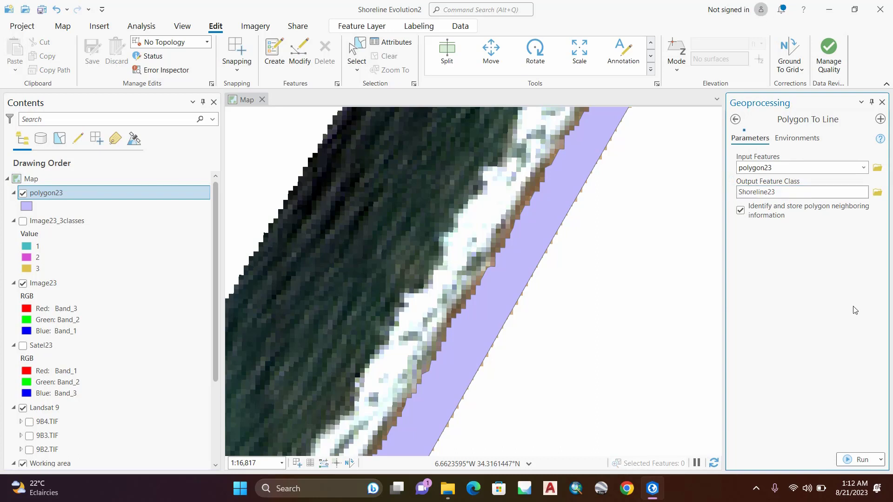
pyautogui.click(861, 459)
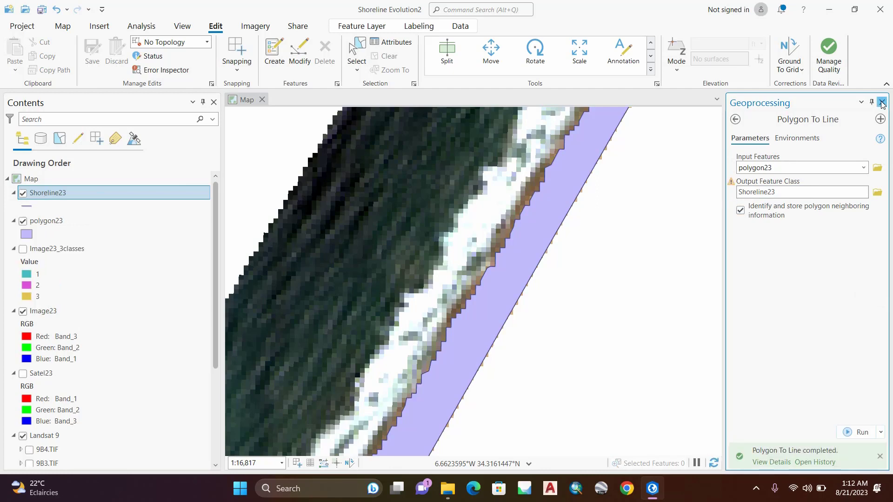
pyautogui.click(882, 102)
# Step: Hide the polygon23 layer and select the Shoreline23 outline for editing
pyautogui.click(23, 220)
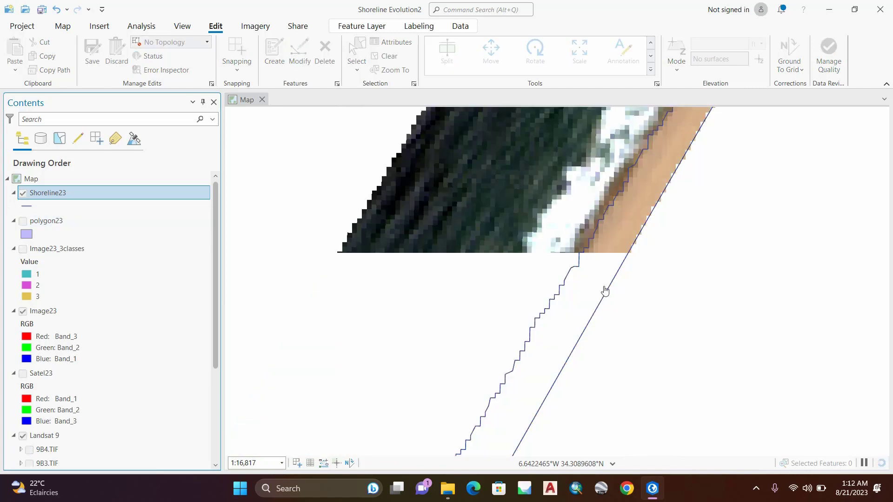
pyautogui.scroll(-2, 520, 245)
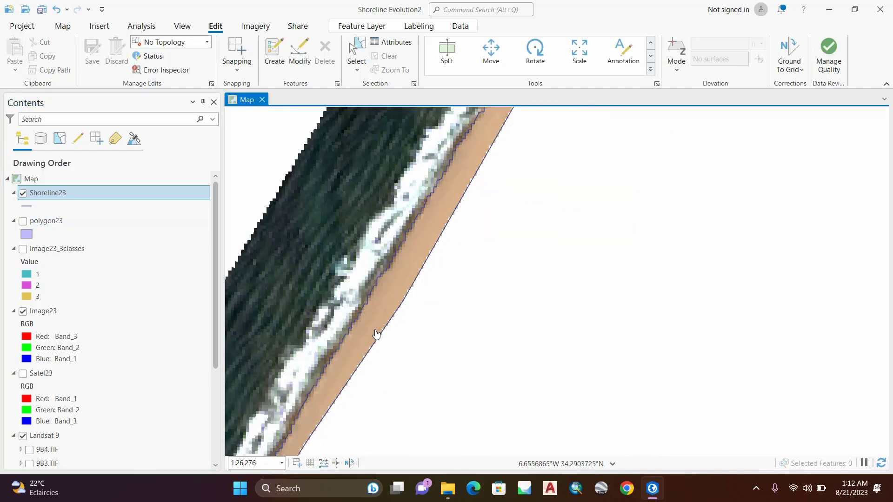
pyautogui.scroll(4, 376, 333)
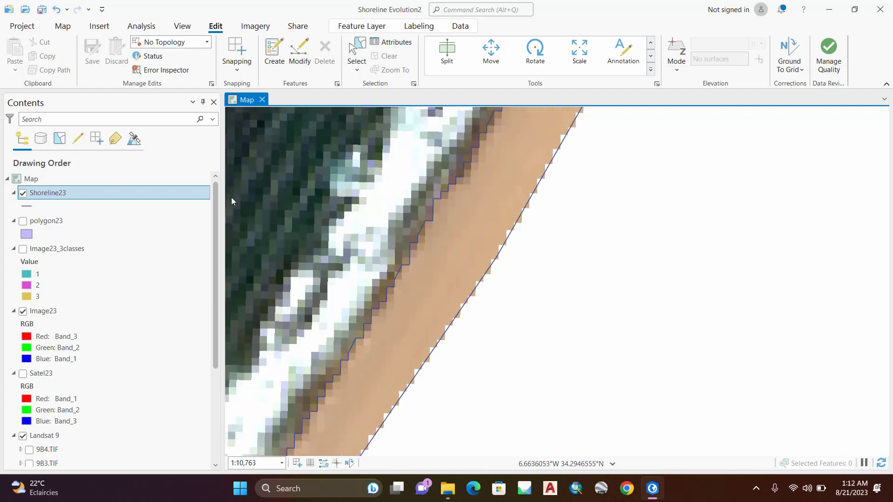
pyautogui.click(274, 51)
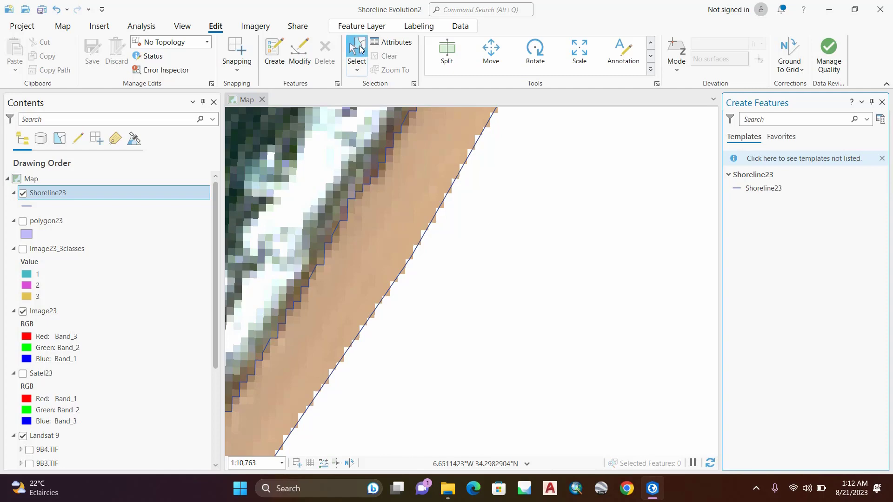
pyautogui.click(357, 51)
pyautogui.click(441, 209)
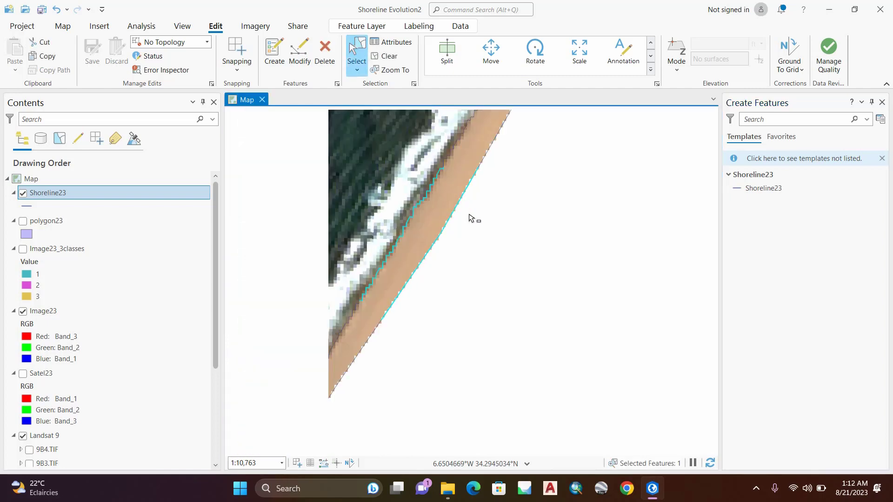
# Step: Split the selected Shoreline23 outline with a short cutting line across its seaward corner at the southern end of the strip
pyautogui.scroll(-5, 470, 218)
pyautogui.moveTo(451, 177); pyautogui.dragTo(385, 315)
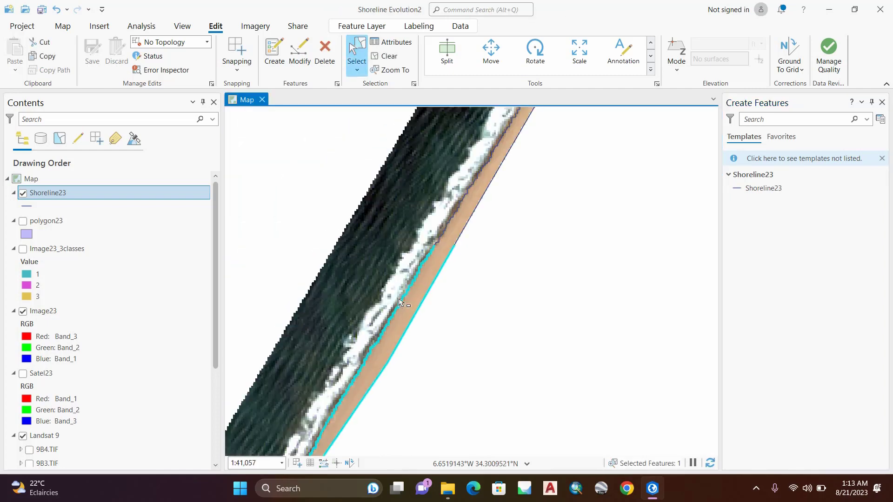
pyautogui.moveTo(497, 125); pyautogui.dragTo(422, 303)
pyautogui.moveTo(446, 264); pyautogui.dragTo(548, 85)
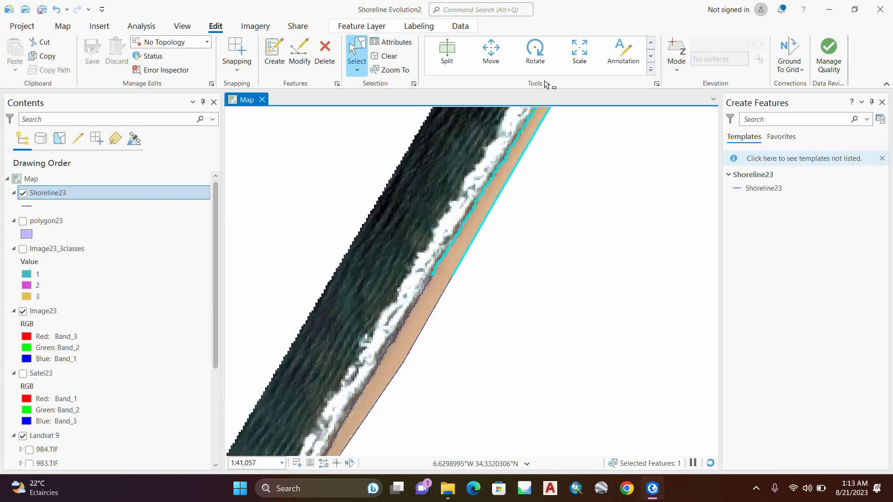
pyautogui.moveTo(405, 340); pyautogui.dragTo(534, 135)
pyautogui.scroll(7, 406, 344)
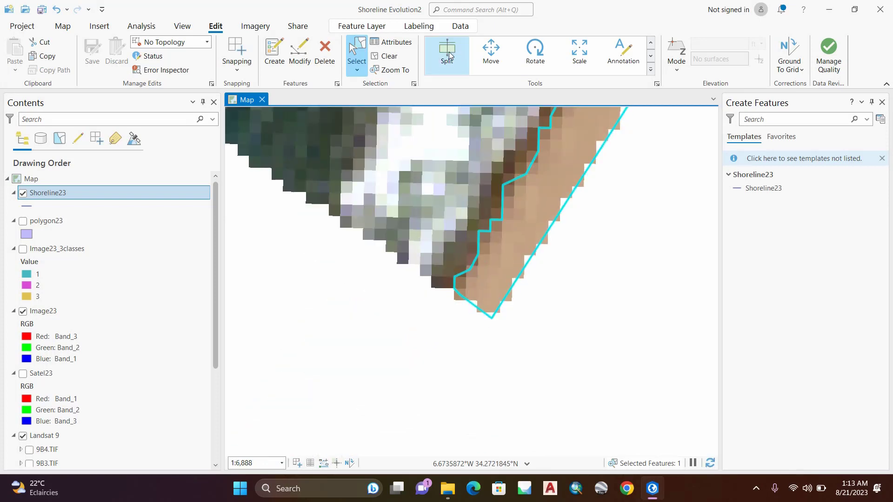
pyautogui.click(651, 54)
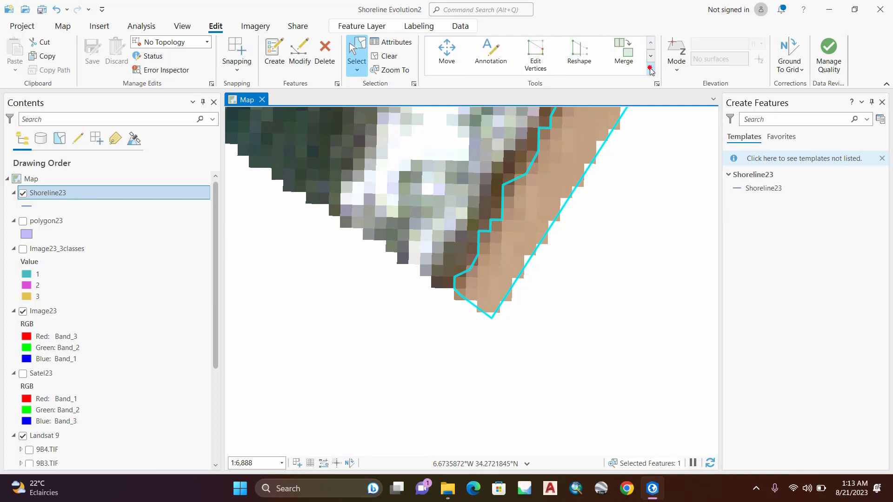
pyautogui.click(650, 69)
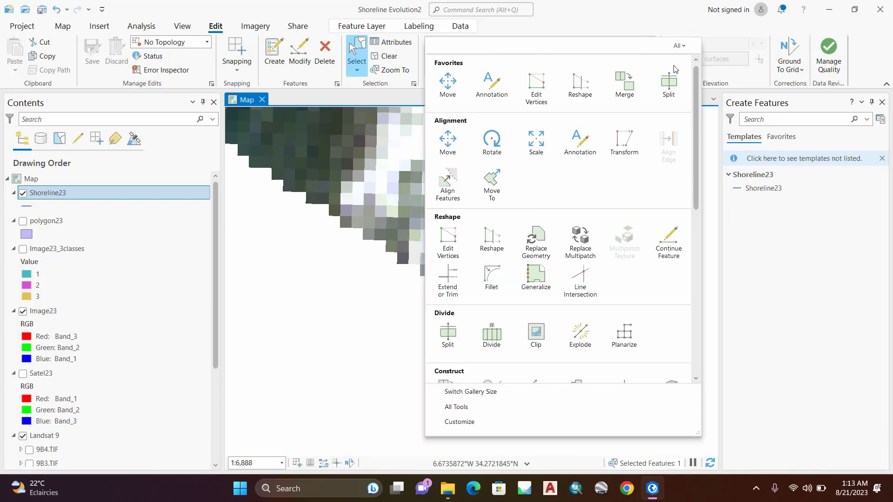
pyautogui.click(681, 46)
pyautogui.click(682, 47)
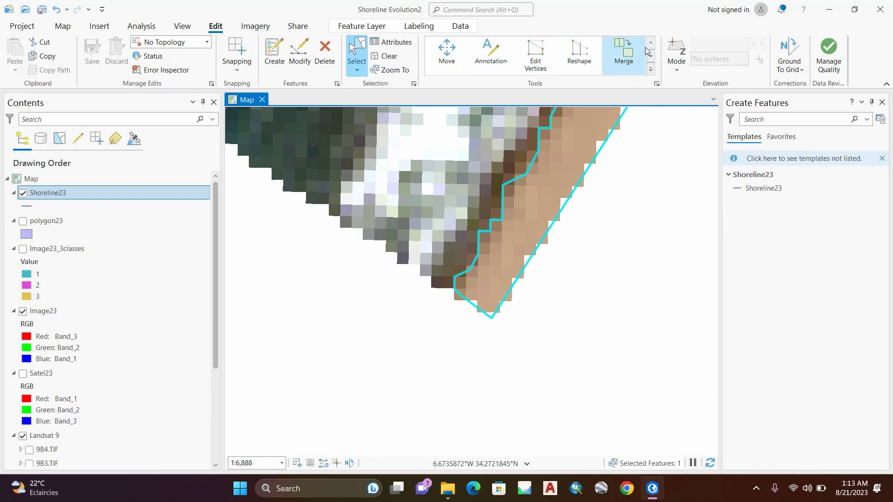
pyautogui.scroll(1, 565, 62)
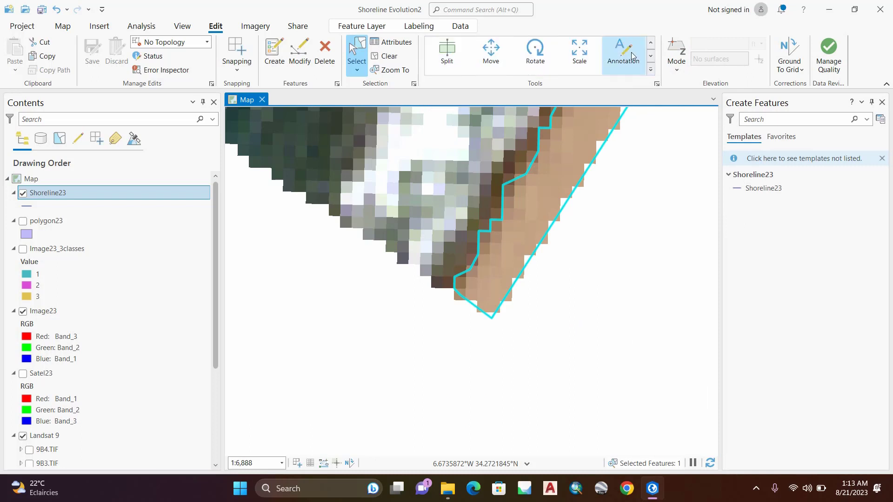
pyautogui.click(451, 50)
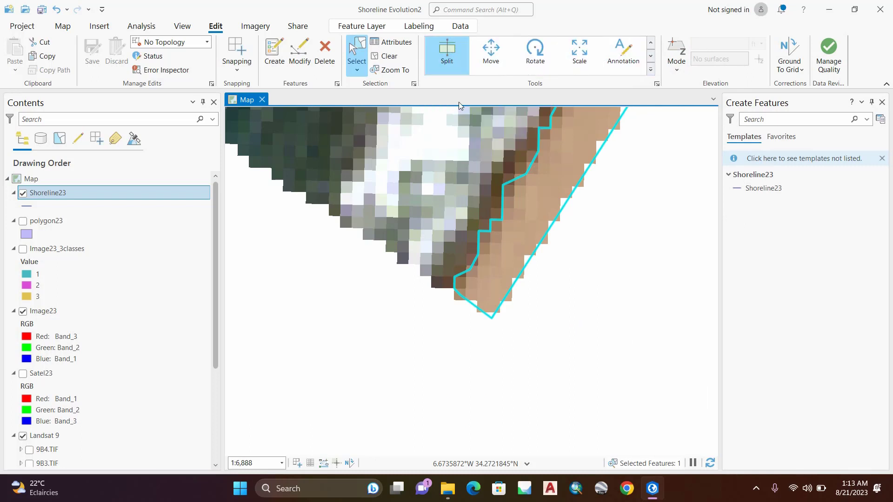
pyautogui.scroll(3, 470, 279)
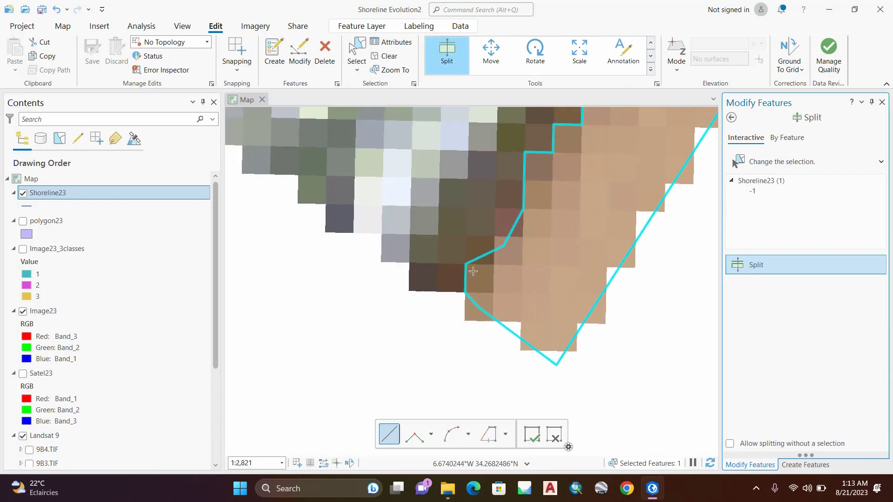
pyautogui.click(473, 271)
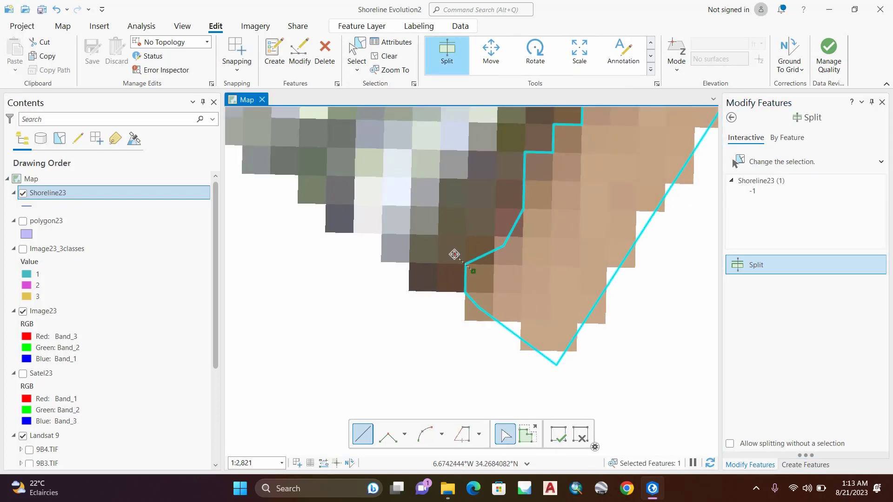
pyautogui.doubleClick(454, 254)
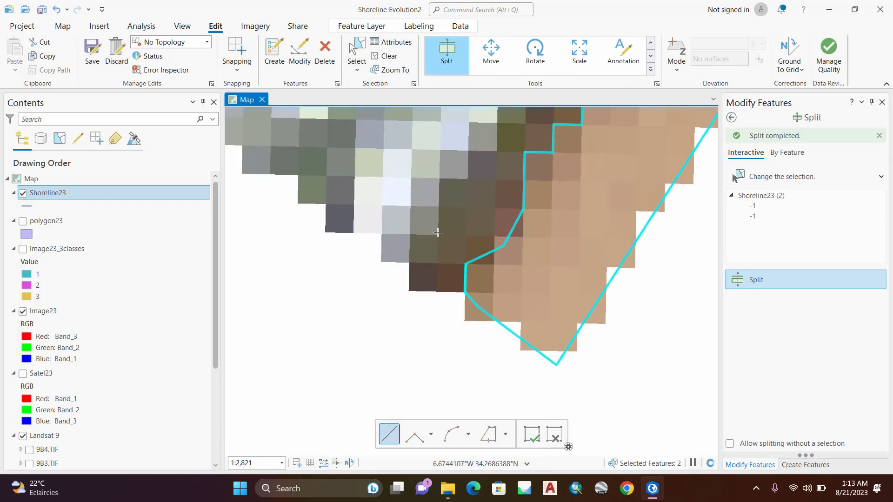
# Step: Split the Shoreline23 outline again at its seaward corner at the northern end of the strip
pyautogui.scroll(-5, 431, 242)
pyautogui.scroll(5, 500, 160)
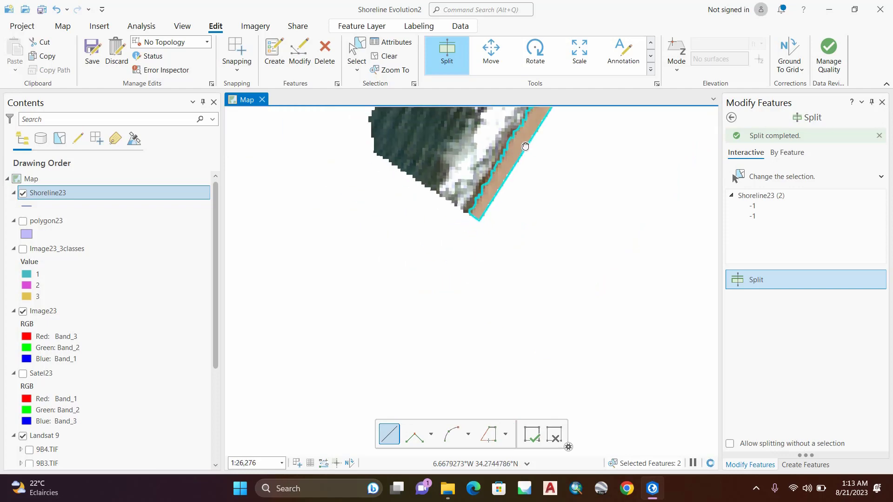
pyautogui.scroll(-5, 545, 160)
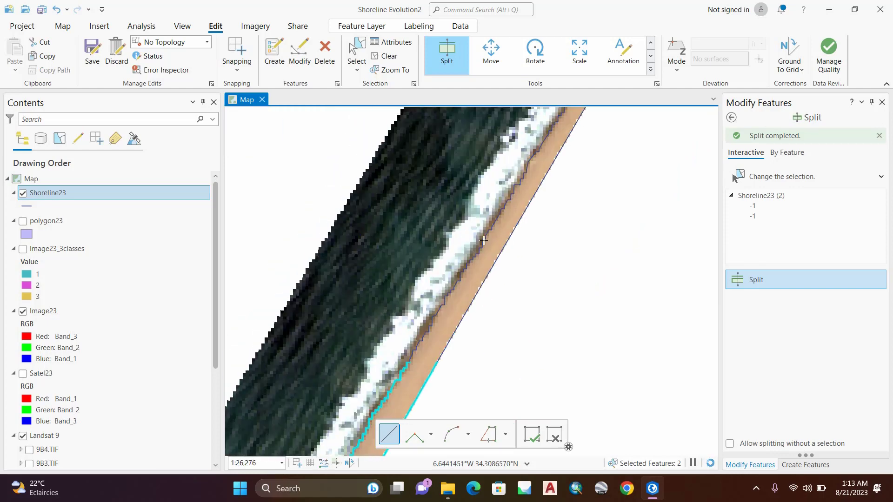
pyautogui.scroll(10, 546, 161)
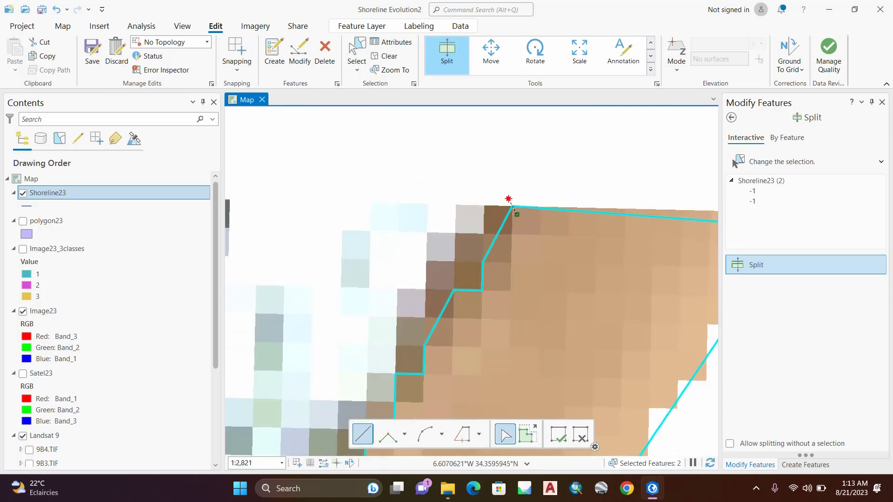
pyautogui.click(508, 199)
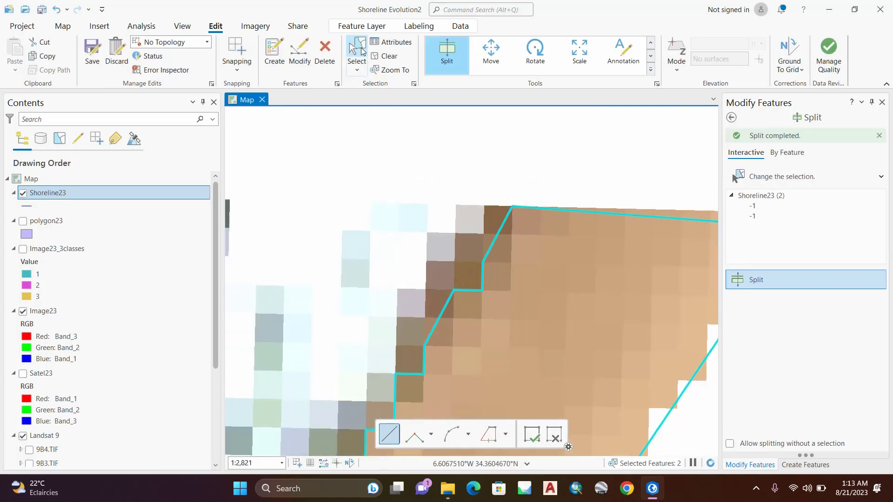
# Step: Select the landward boundary part of Shoreline23 and delete it, keeping only the seaward shoreline
pyautogui.click(361, 49)
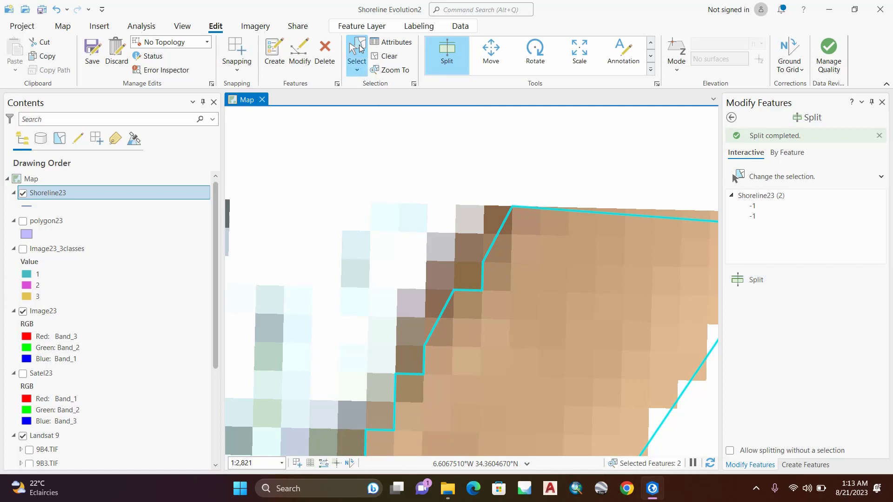
pyautogui.click(586, 215)
pyautogui.scroll(-5, 558, 221)
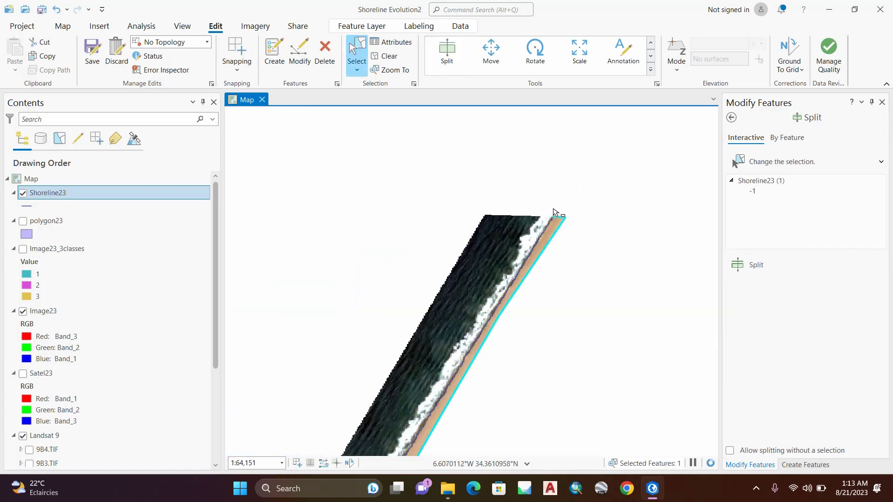
pyautogui.rightClick(512, 306)
pyautogui.click(520, 42)
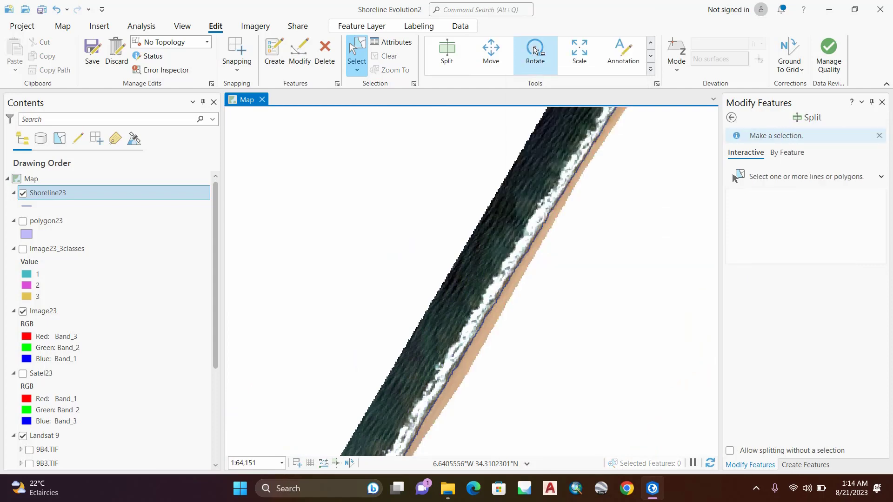
pyautogui.scroll(2, 504, 311)
pyautogui.scroll(3, 505, 312)
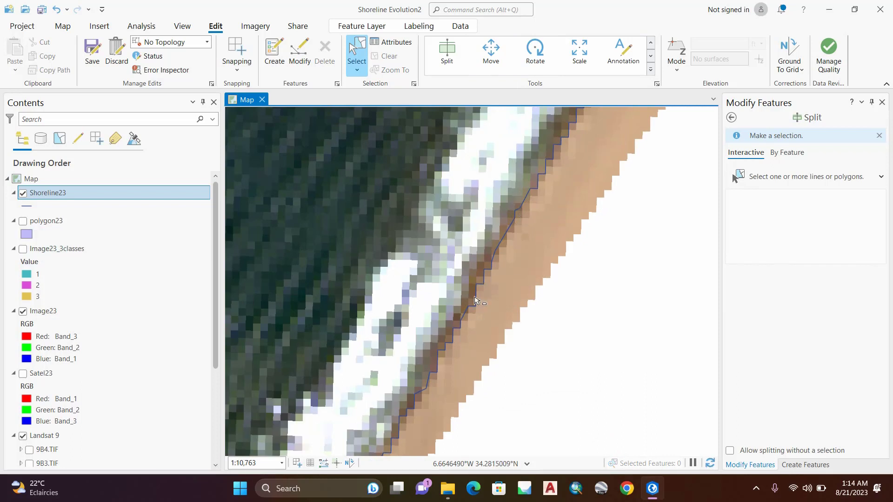
# Step: Collapse the legends of the polygon23, Image23_3classes, Image23 and Satel23 layers
pyautogui.click(14, 221)
pyautogui.click(13, 235)
pyautogui.click(14, 248)
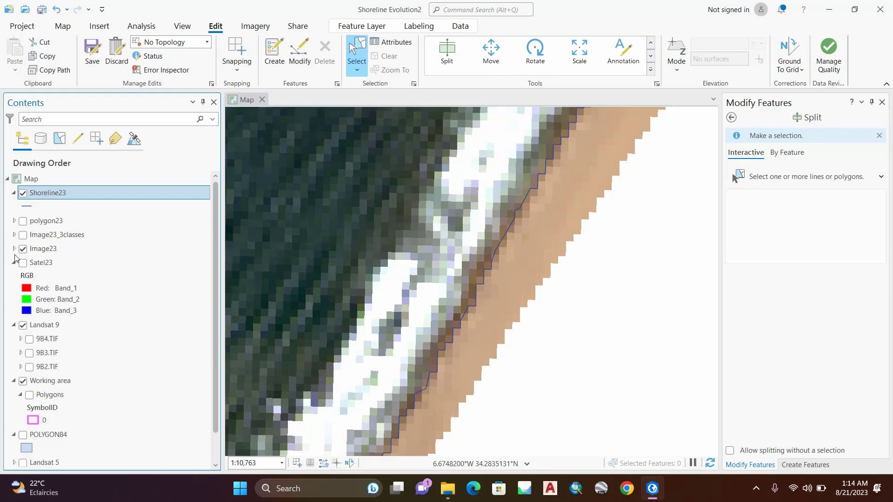
pyautogui.click(14, 263)
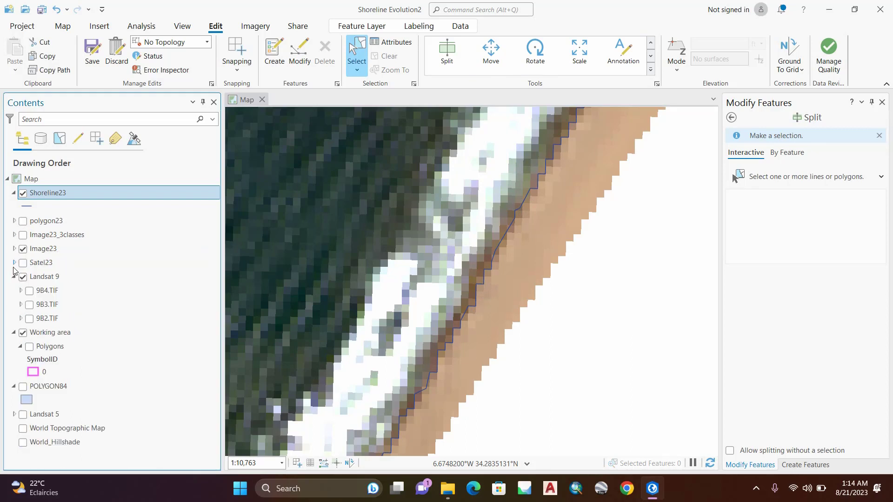
# Step: Move the Satel23, Image23, Image23_3classes, polygon23 and Shoreline23 layers into the Landsat 9 group
pyautogui.click(41, 262)
pyautogui.moveTo(41, 262); pyautogui.dragTo(45, 282)
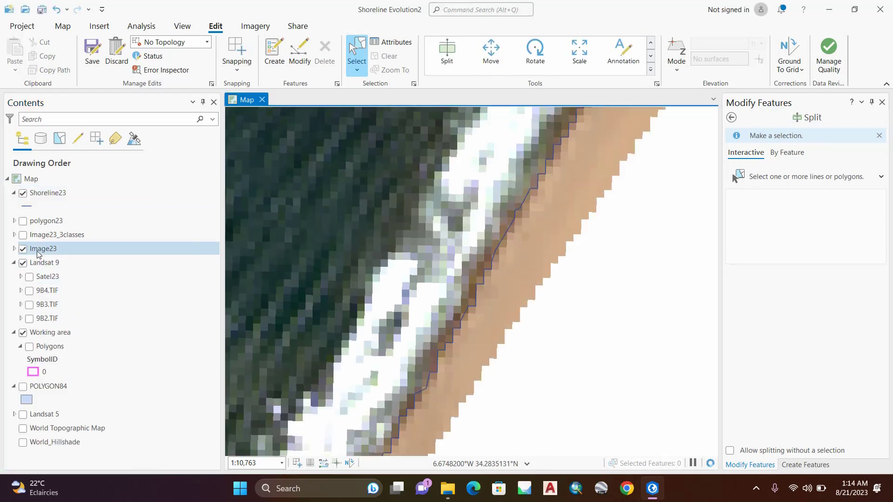
pyautogui.moveTo(37, 251); pyautogui.dragTo(53, 273)
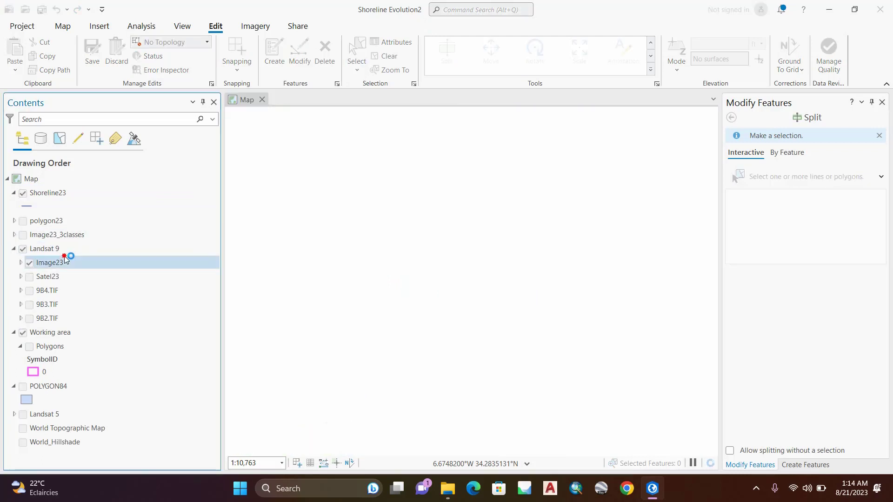
pyautogui.click(55, 237)
pyautogui.moveTo(54, 237); pyautogui.dragTo(65, 249)
pyautogui.moveTo(47, 193); pyautogui.dragTo(79, 230)
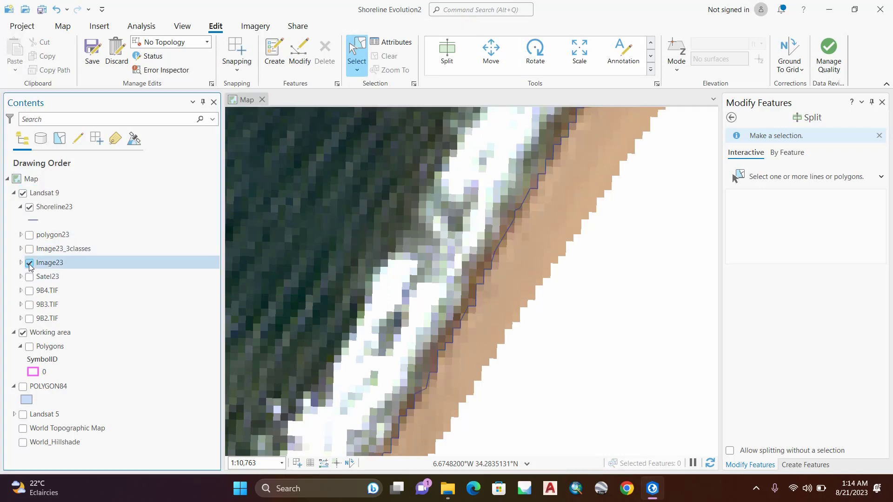
# Step: Hide Image23 and show the Landsat 5 group to compare the 1984 shoreline with Shoreline23
pyautogui.click(29, 263)
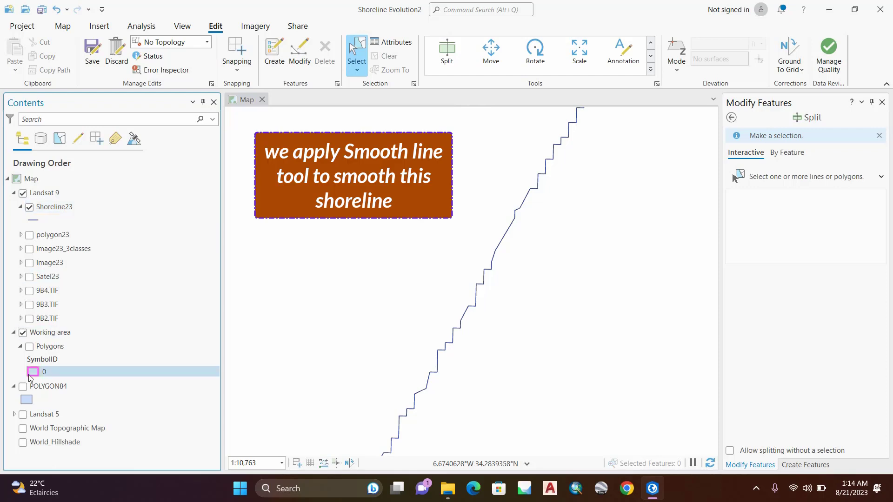
pyautogui.click(23, 414)
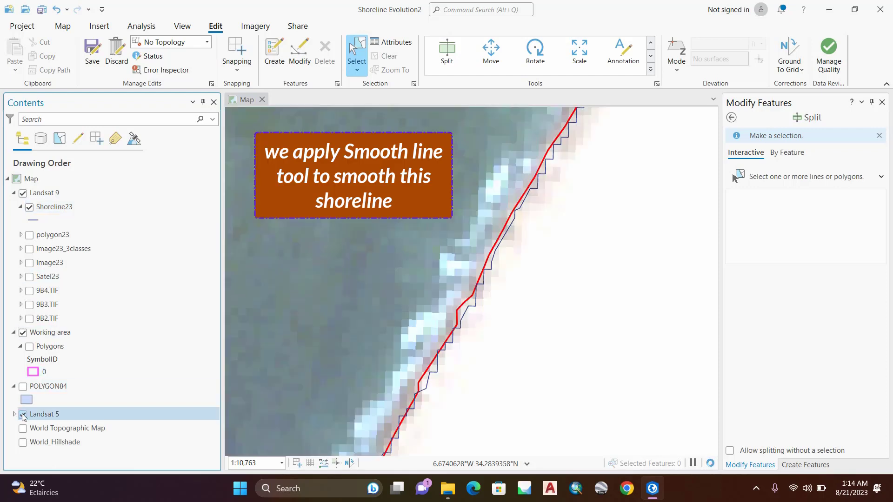
# Step: Compare the 1984 line with Shoreline23 along the coast, and hide the Landsat 5 group
pyautogui.scroll(3, 556, 145)
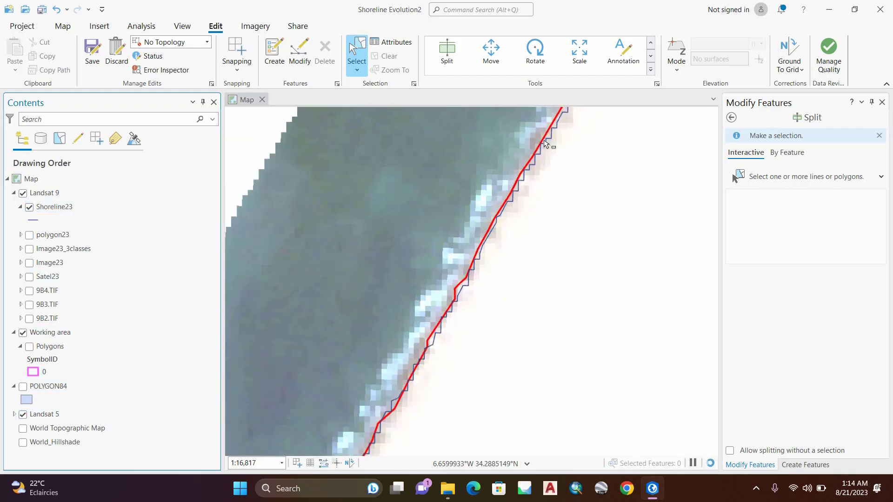
pyautogui.moveTo(556, 146); pyautogui.dragTo(499, 329)
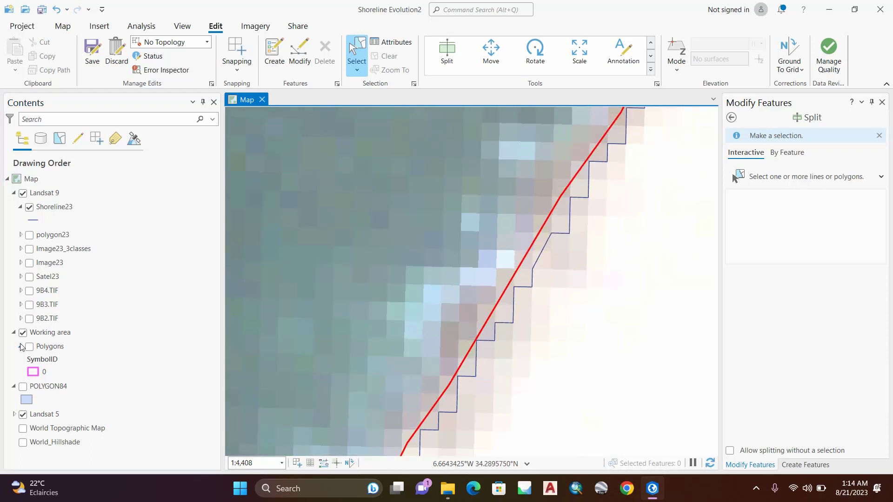
pyautogui.click(23, 415)
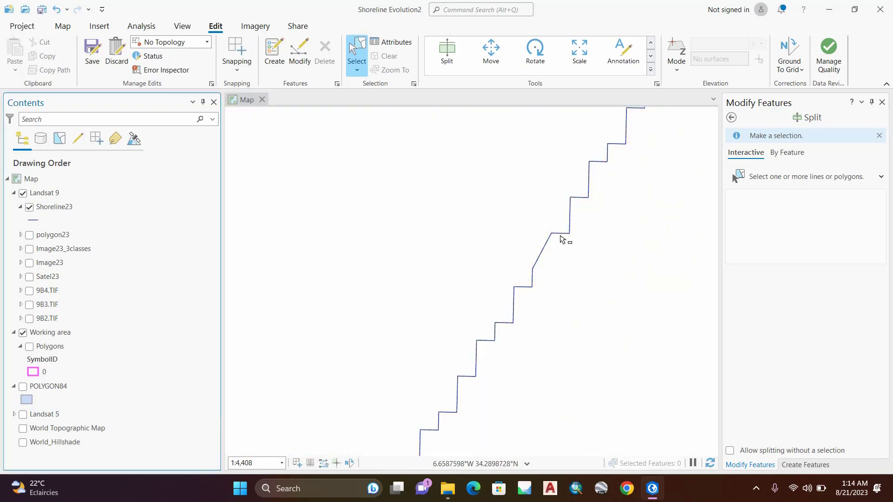
pyautogui.scroll(-3, 590, 205)
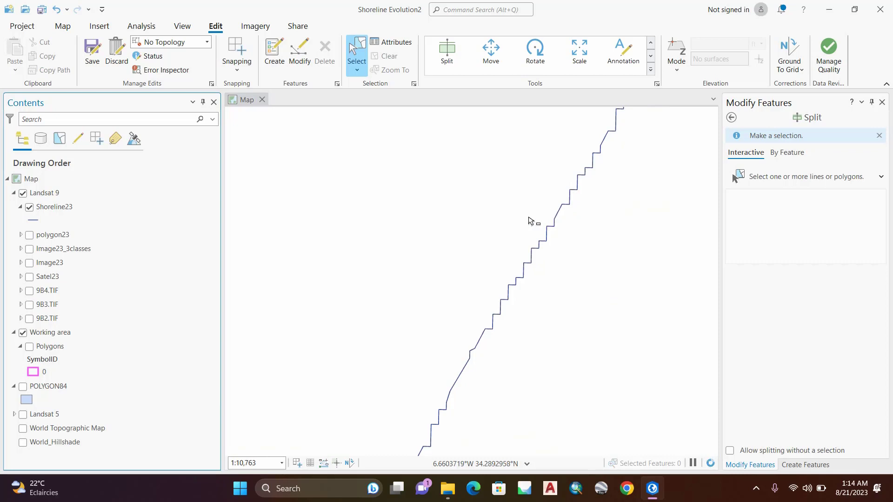
# Step: Exit the Split tool and close the Modify Features and Create Features tools
pyautogui.click(730, 117)
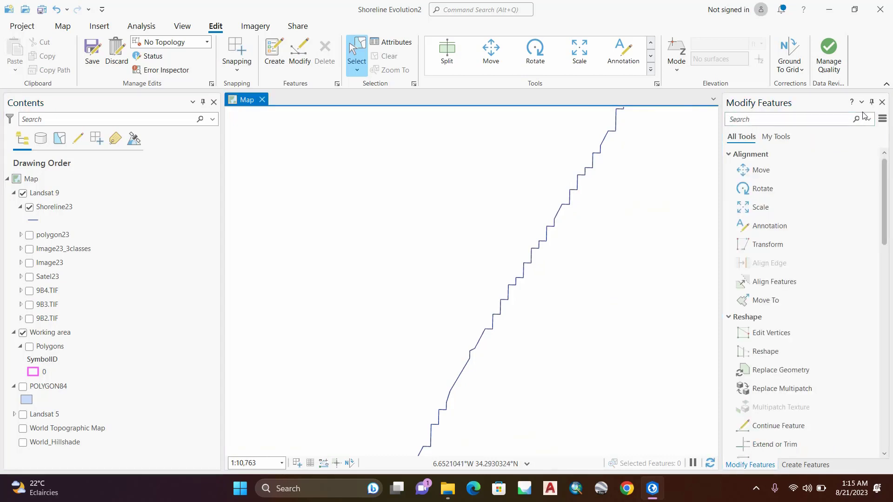
pyautogui.click(883, 102)
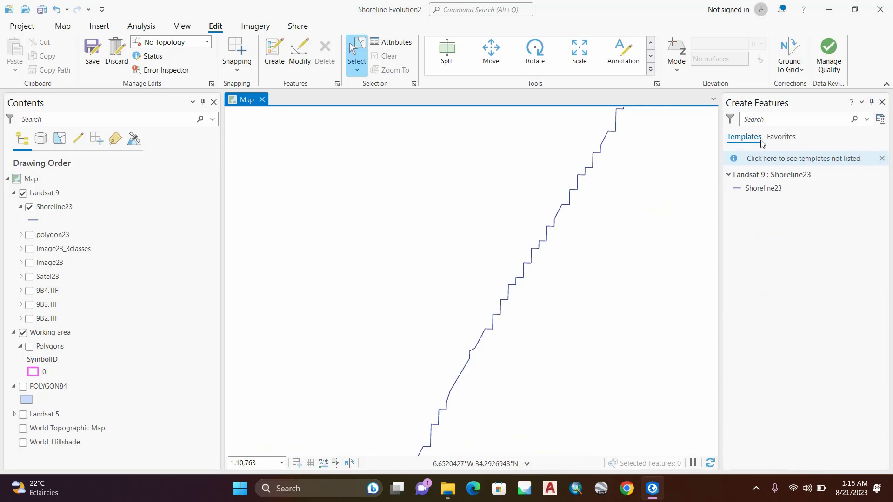
pyautogui.click(882, 102)
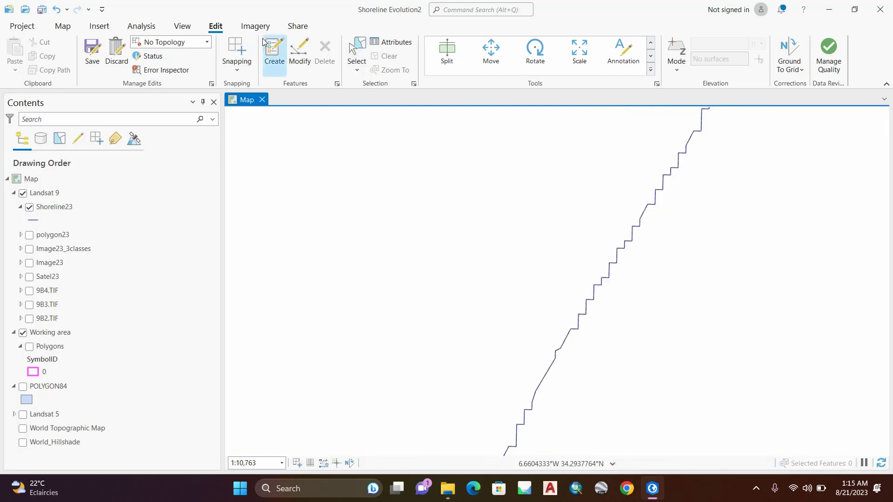
# Step: Find the Smooth Line geoprocessing tool and set Shoreline23 as its input features
pyautogui.click(142, 27)
pyautogui.click(136, 51)
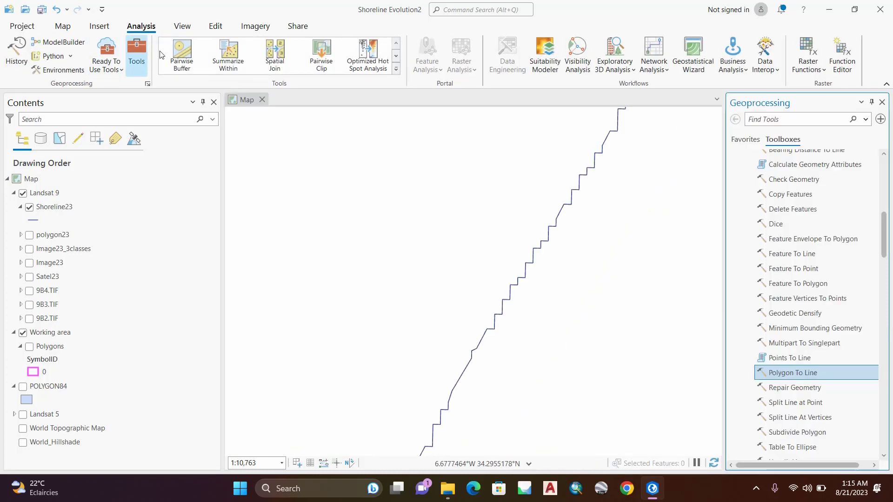
pyautogui.click(794, 119)
pyautogui.write('smooth')
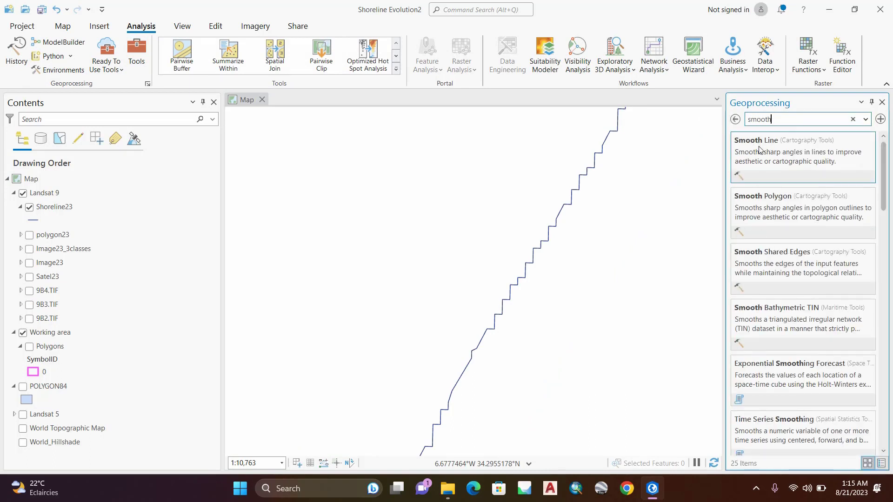
pyautogui.click(758, 144)
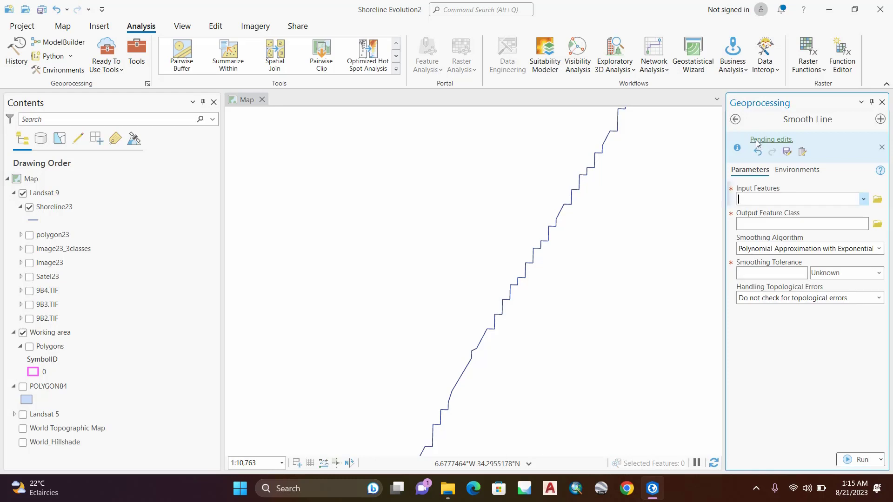
pyautogui.click(40, 212)
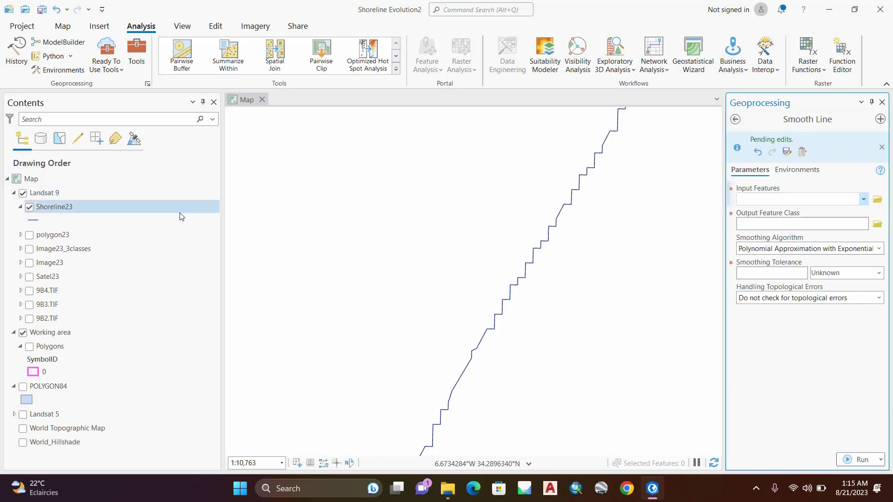
pyautogui.click(54, 212)
pyautogui.moveTo(54, 212); pyautogui.dragTo(800, 200)
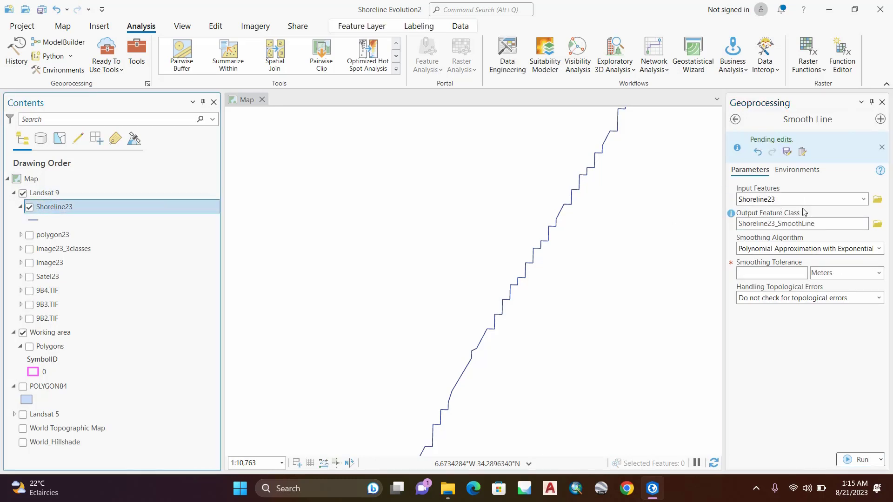
# Step: Shorten the Smooth Line output feature class name to Shoreline23_S
pyautogui.click(831, 222)
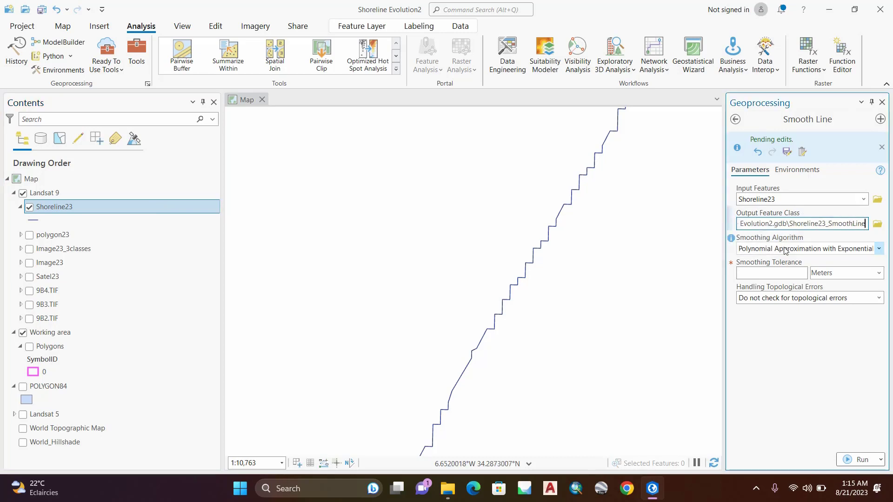
pyautogui.moveTo(832, 225); pyautogui.dragTo(891, 237)
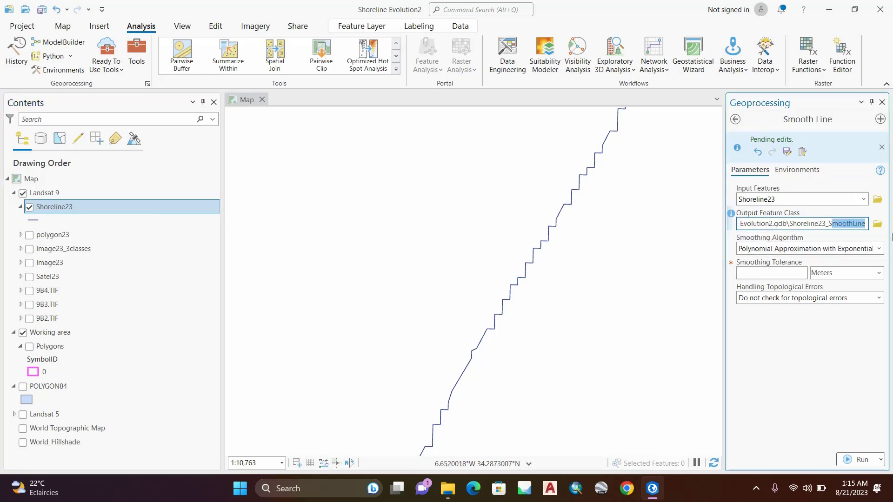
pyautogui.press('BackSpace')
pyautogui.click(773, 359)
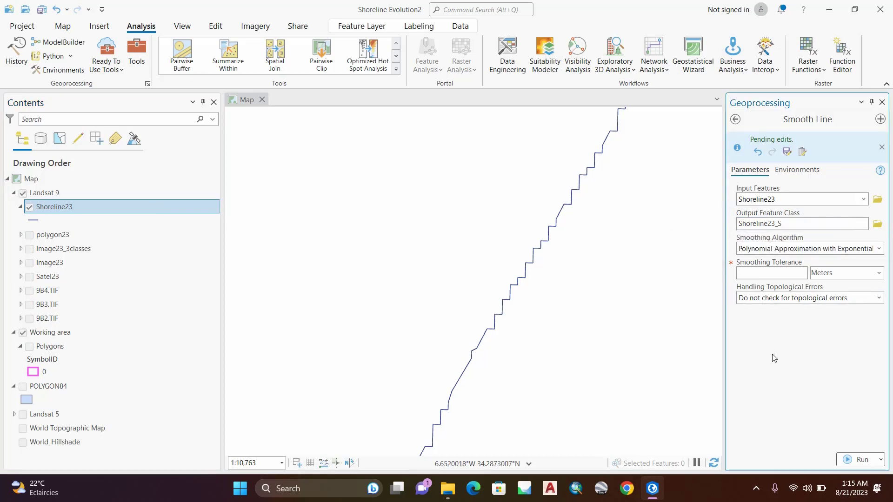
# Step: Set the smoothing tolerance to 90 meters and run Smooth Line
pyautogui.click(801, 275)
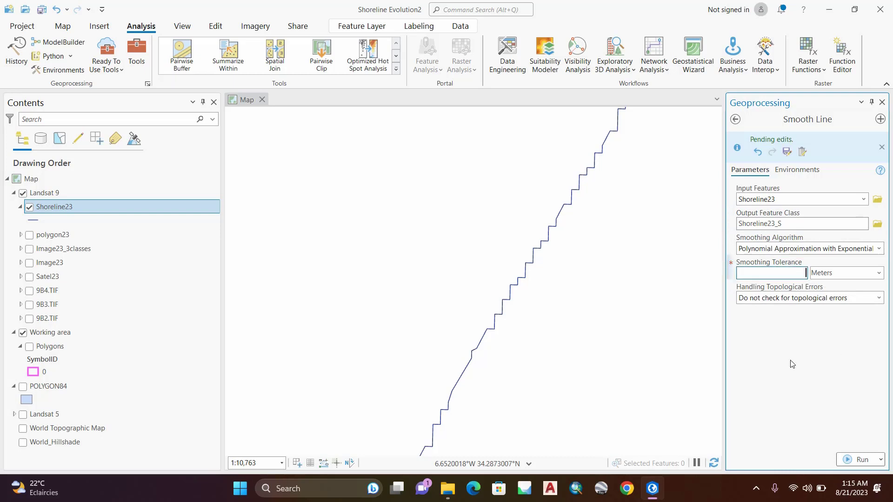
pyautogui.write('90')
pyautogui.click(813, 357)
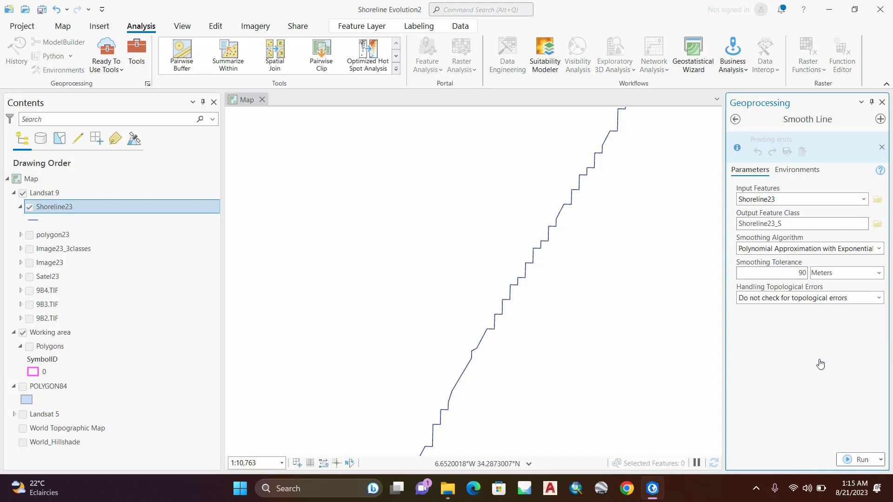
pyautogui.click(861, 461)
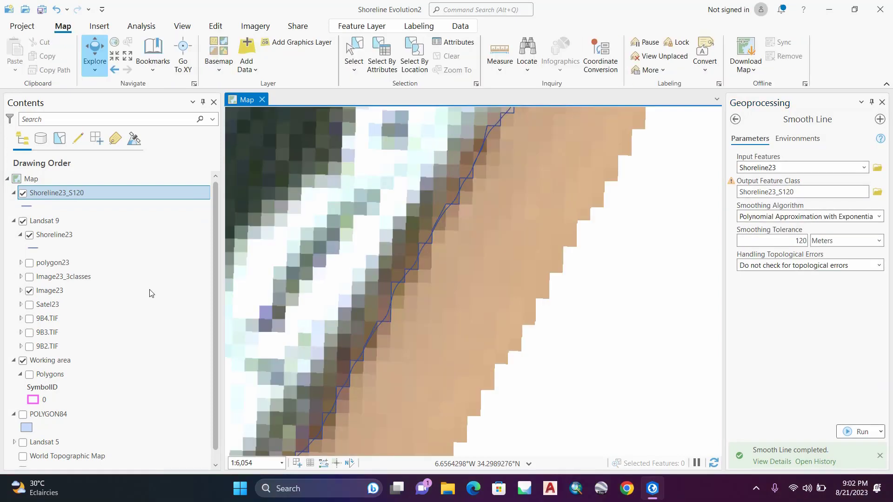
# Step: Symbolize the Shoreline23_S120 layer with a purple line 2 pt wide
pyautogui.click(26, 205)
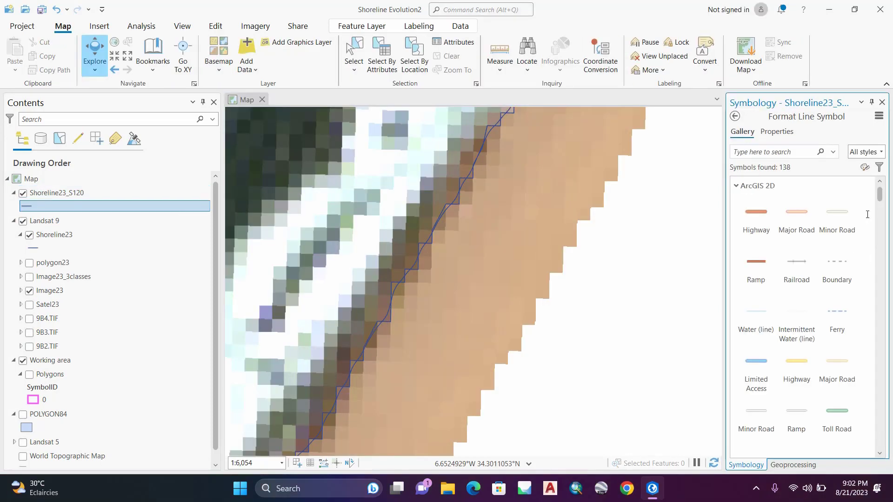
pyautogui.click(784, 134)
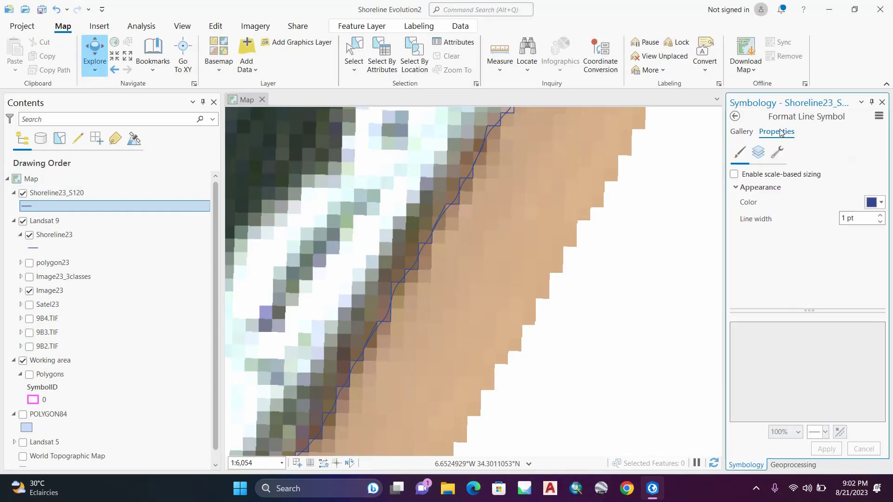
pyautogui.click(882, 203)
pyautogui.click(864, 266)
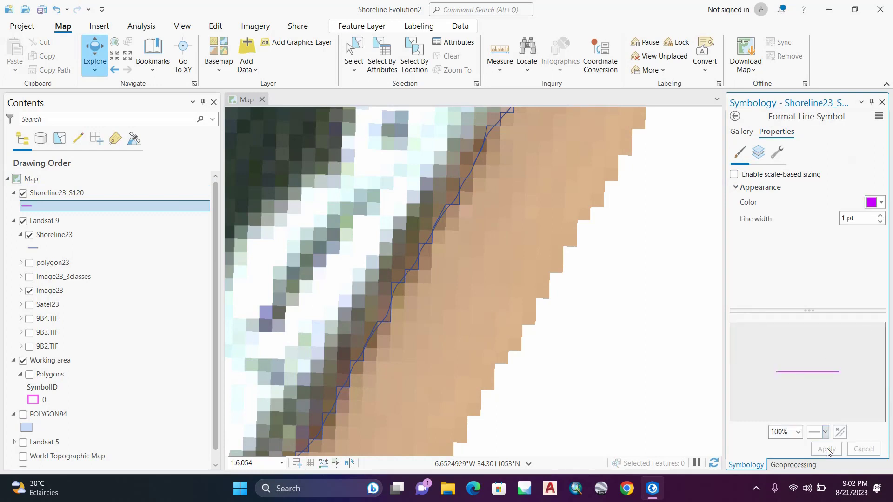
pyautogui.click(881, 216)
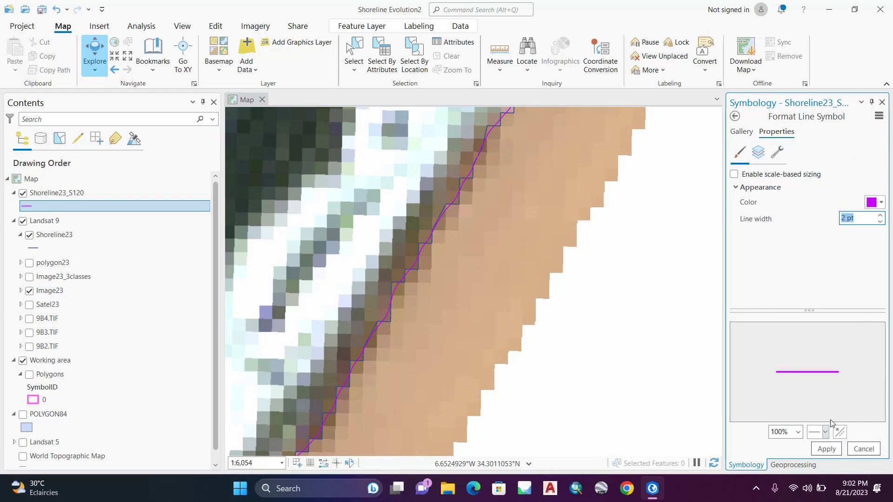
pyautogui.click(827, 449)
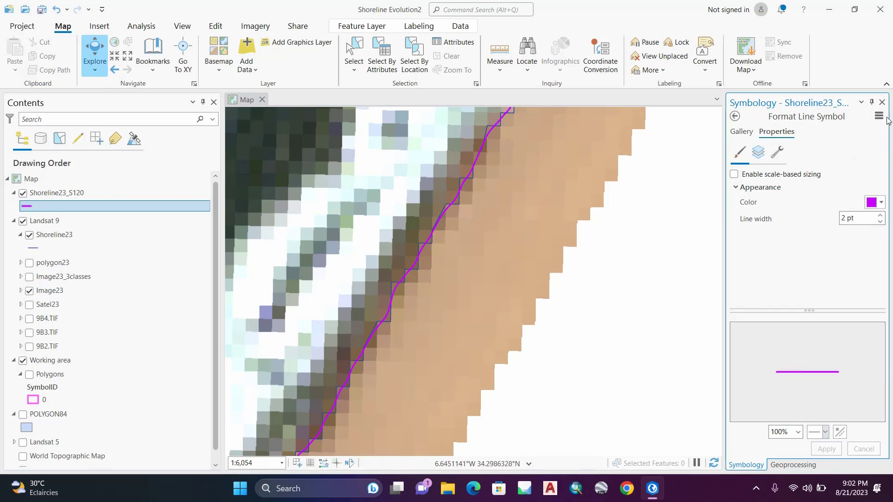
pyautogui.click(882, 102)
# Step: Move Shoreline23_S120 into the Landsat 9 group, and hide the original Shoreline23 layer with its legend collapsed
pyautogui.scroll(-2, 522, 191)
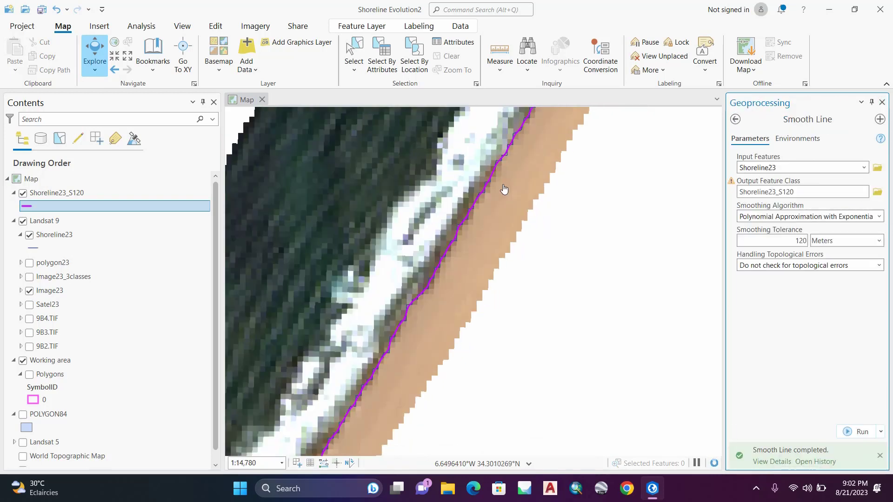
pyautogui.moveTo(47, 192); pyautogui.dragTo(32, 233)
pyautogui.click(30, 235)
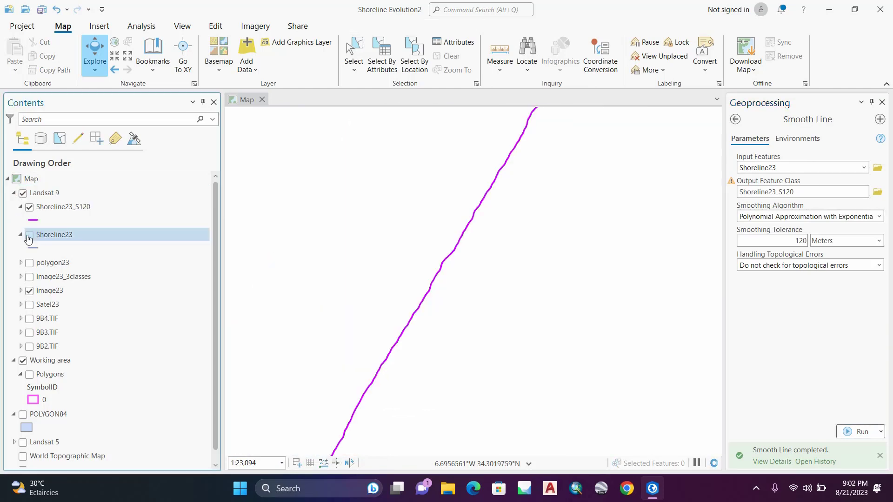
pyautogui.scroll(-1, 470, 258)
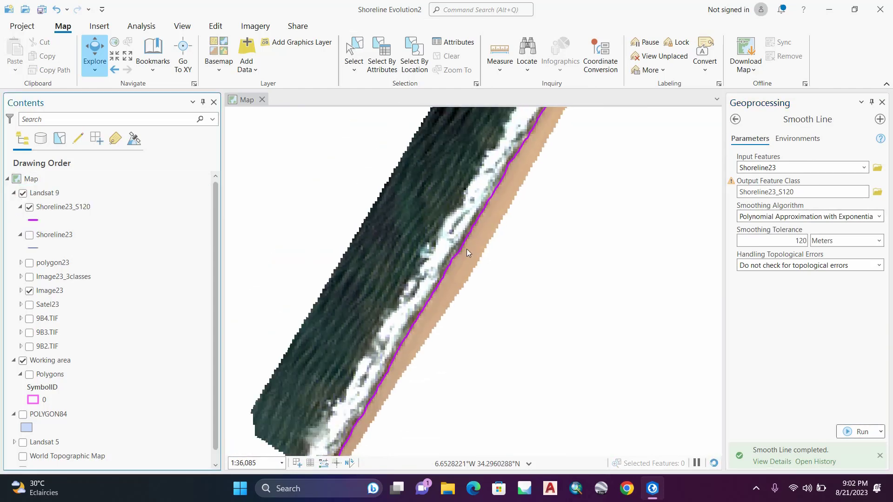
pyautogui.click(21, 235)
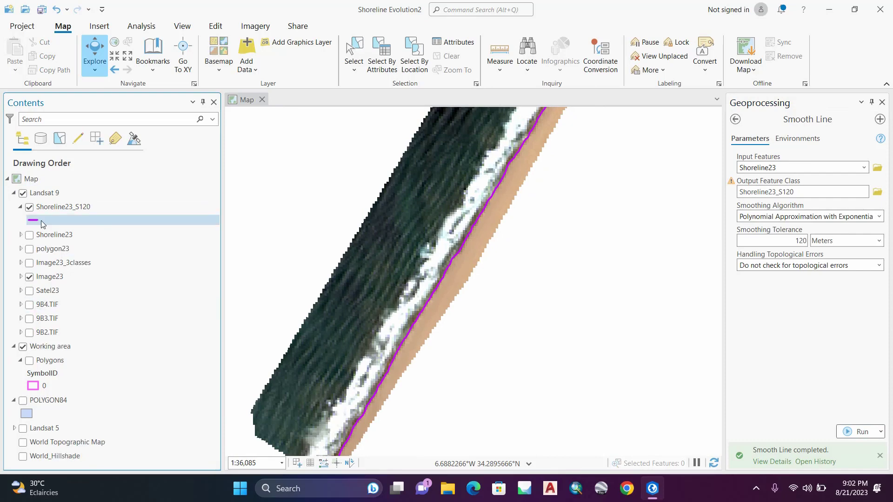
# Step: Collapse the Landsat 9 group, expand Landsat 5, and turn that group on with its Satt1984 image hidden
pyautogui.click(13, 192)
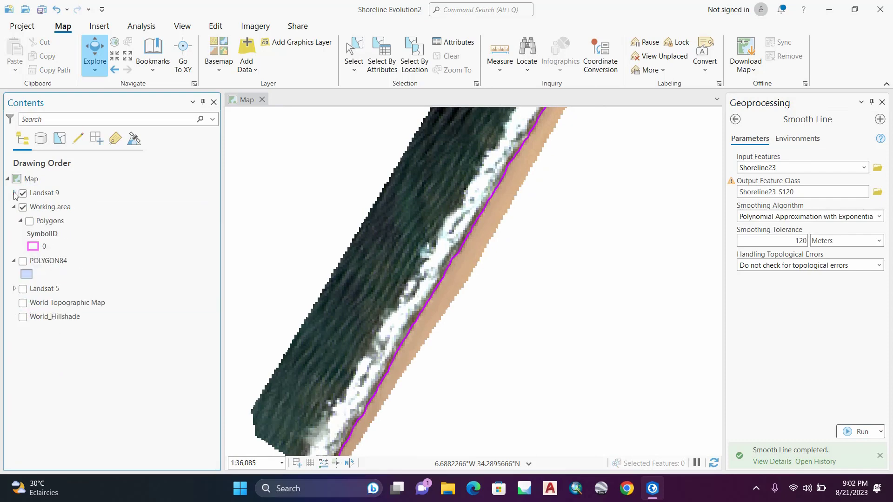
pyautogui.click(15, 288)
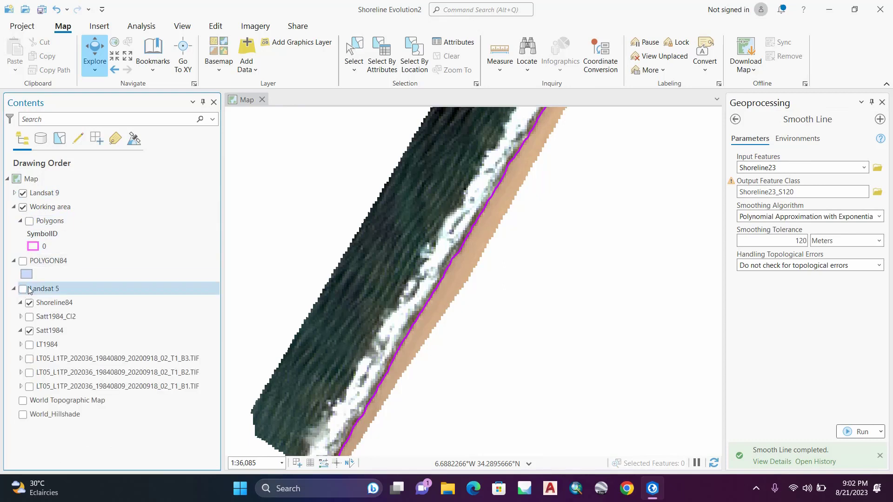
pyautogui.click(30, 331)
pyautogui.click(23, 288)
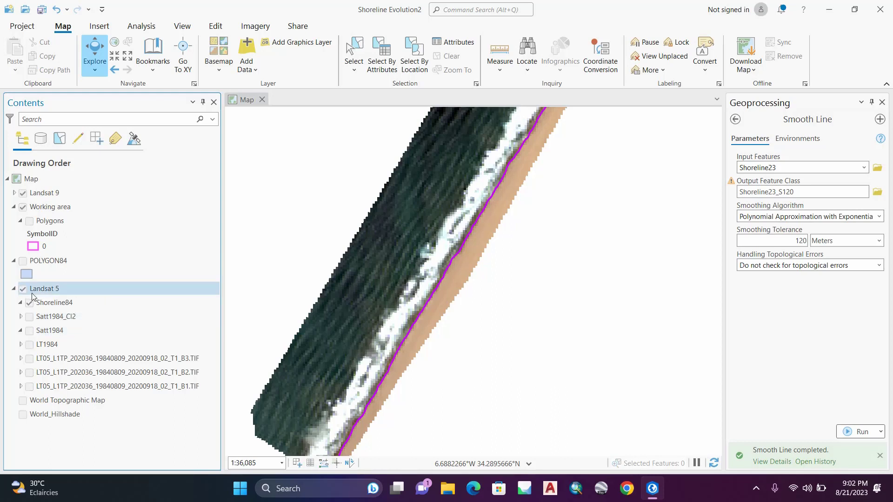
# Step: Place Shoreline84 and Shoreline23_S120 above the Landsat 9 group in the drawing order, and hide Image23
pyautogui.moveTo(54, 305)
pyautogui.mouseDown()
pyautogui.moveTo(65, 293)
pyautogui.moveTo(71, 228)
pyautogui.moveTo(73, 251)
pyautogui.moveTo(70, 191)
pyautogui.mouseUp()
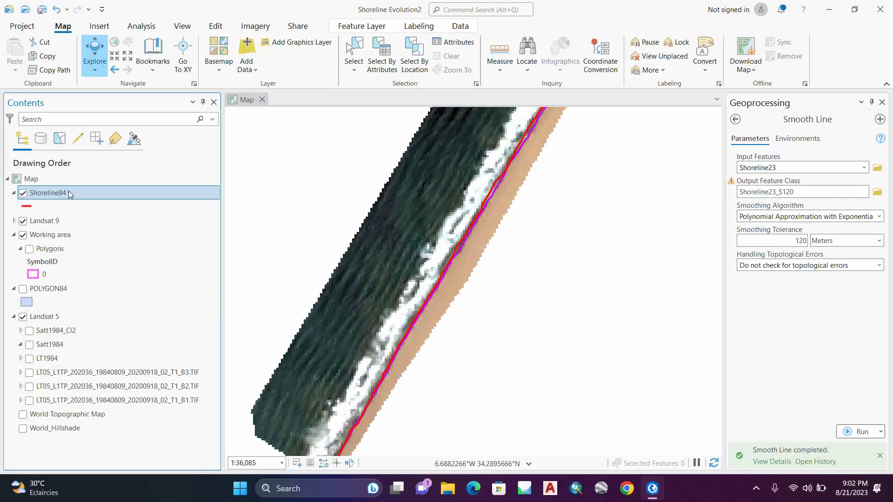
pyautogui.click(13, 221)
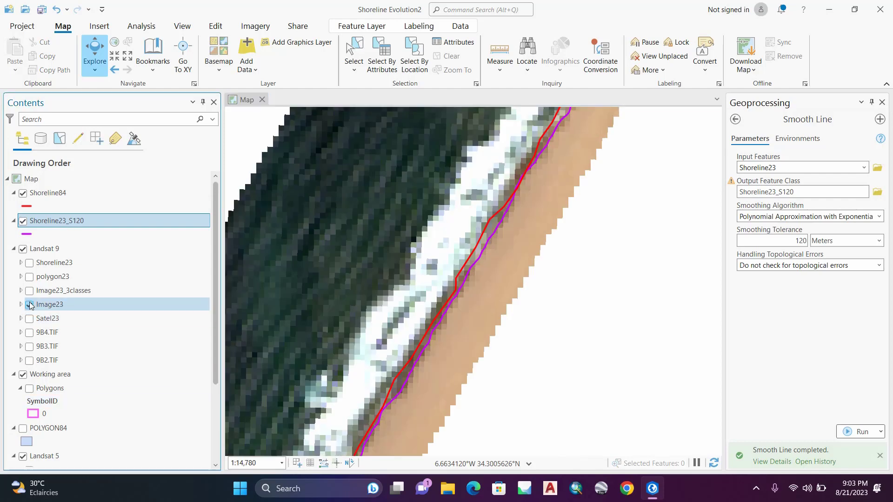
pyautogui.click(29, 304)
pyautogui.scroll(2, 462, 183)
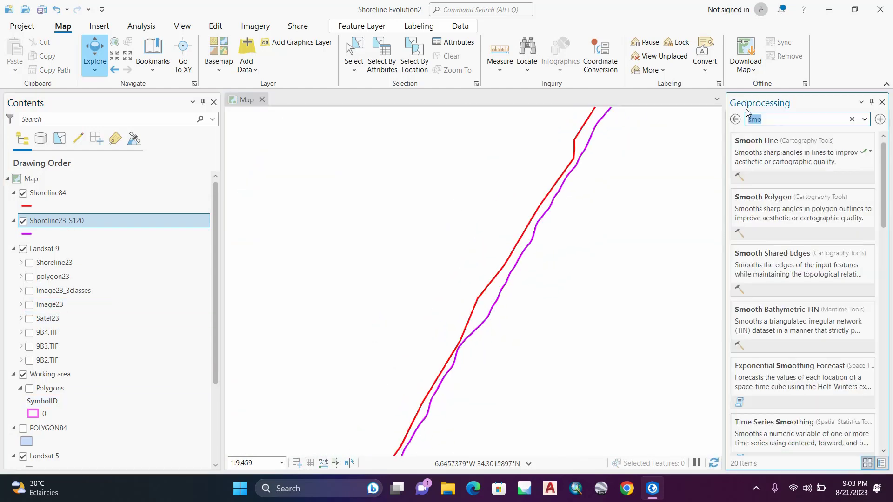
# Step: Search the geoprocessing tools for "rubber" and open the Generate Rubbersheet Links tool
pyautogui.press('BackSpace')
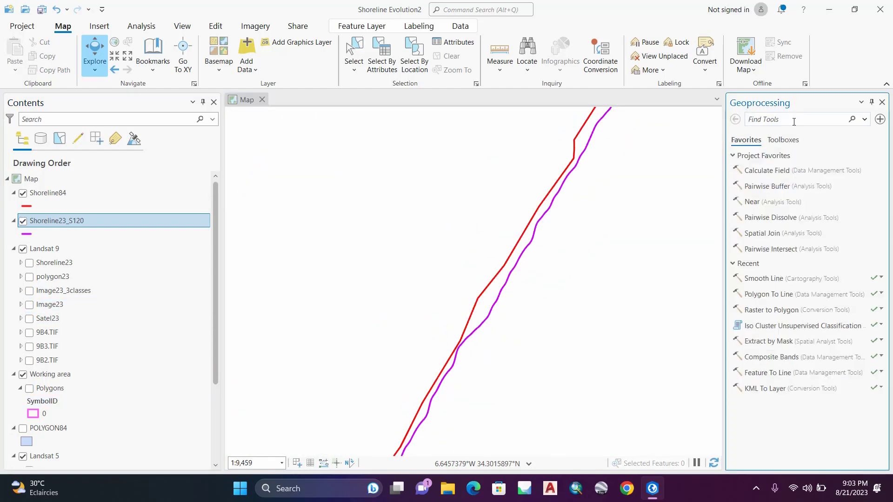
pyautogui.write('r')
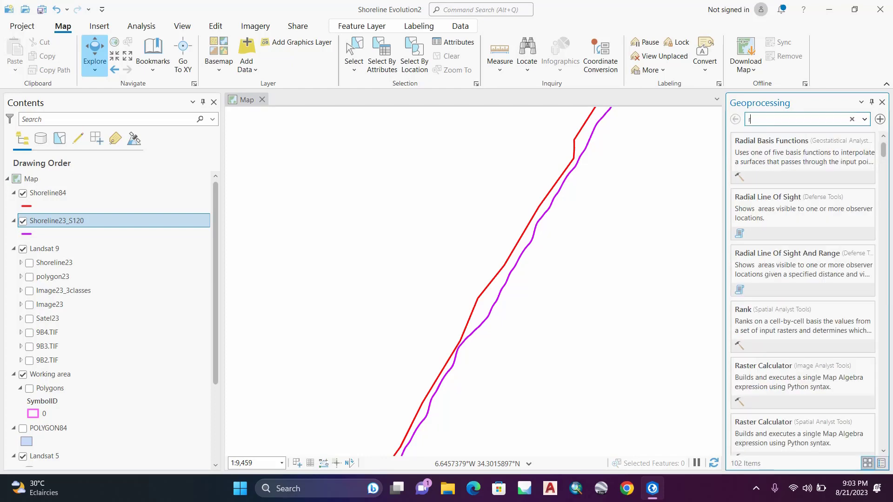
pyautogui.write('ubber')
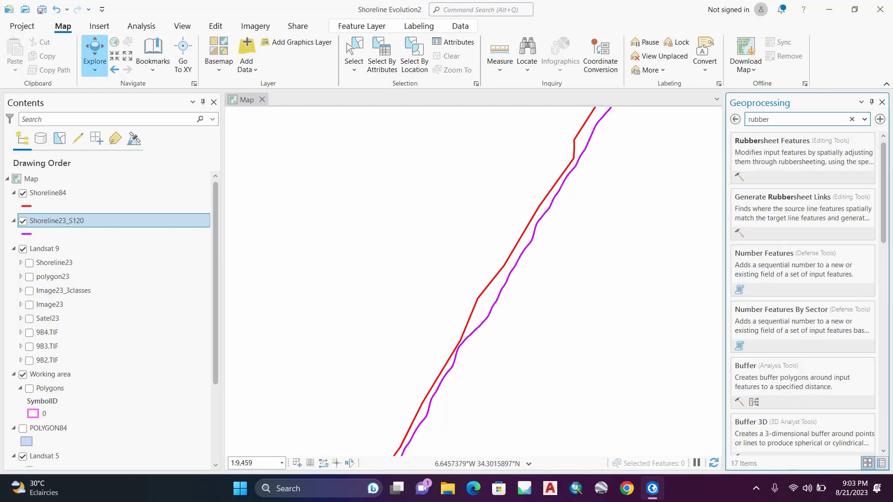
pyautogui.click(787, 199)
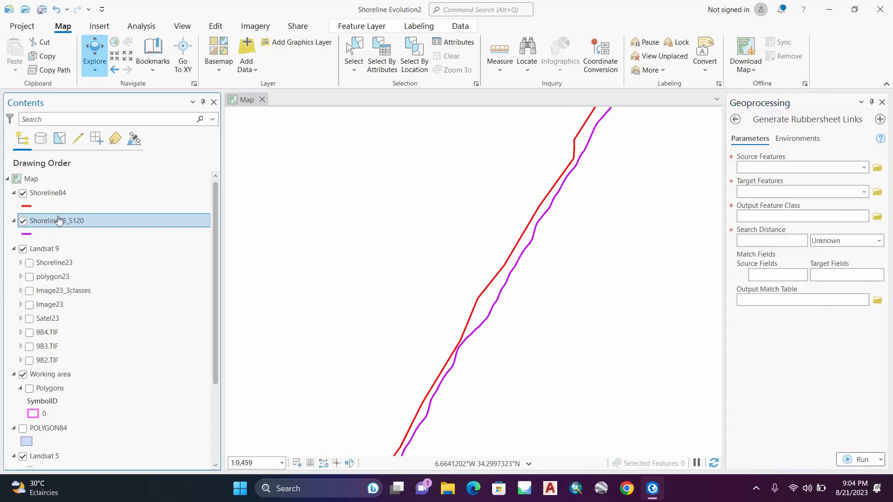
# Step: Generate rubbersheet links from source Shoreline84 to target Shoreline23_S120 with a 30-meter search distance, keeping the default output name
pyautogui.click(45, 194)
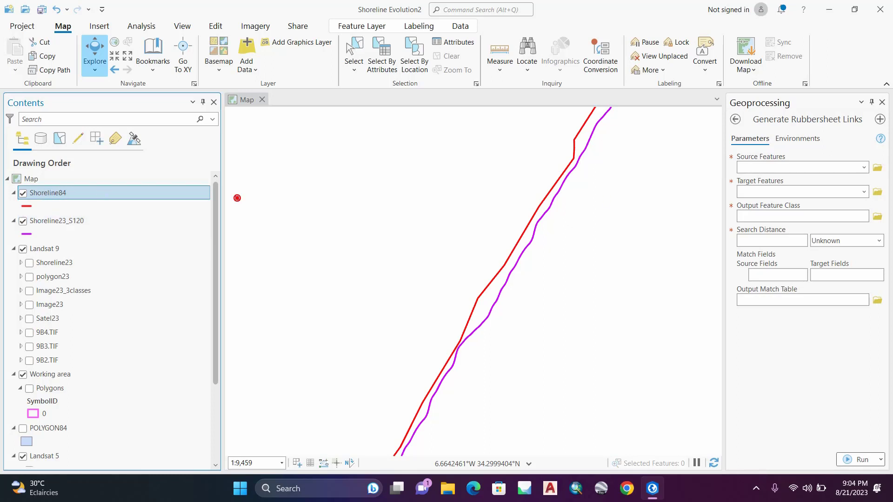
pyautogui.moveTo(758, 171); pyautogui.dragTo(759, 171)
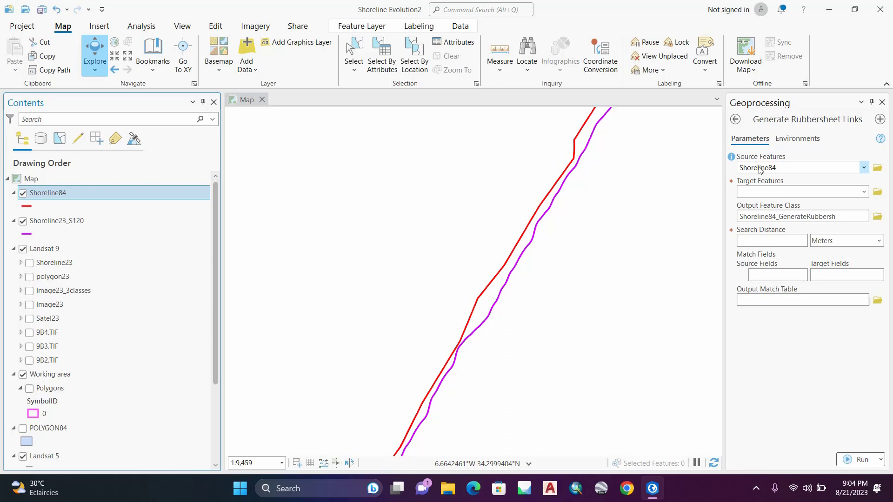
pyautogui.click(49, 222)
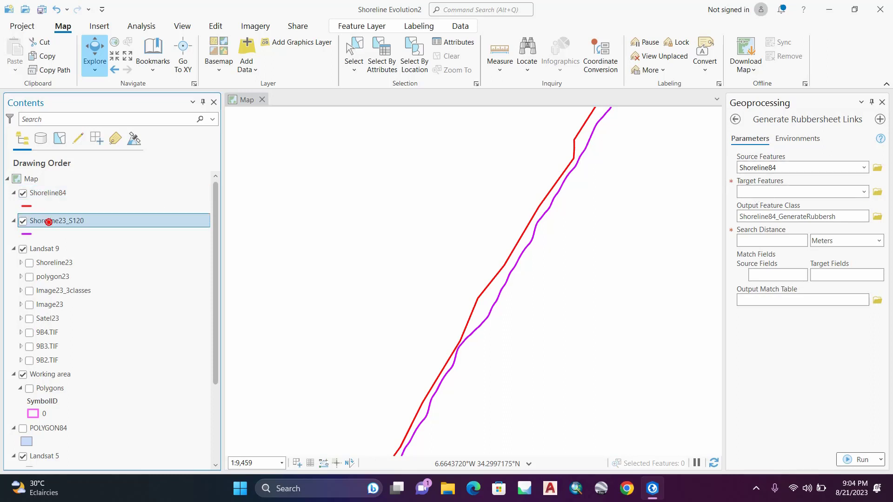
pyautogui.moveTo(756, 189); pyautogui.dragTo(756, 189)
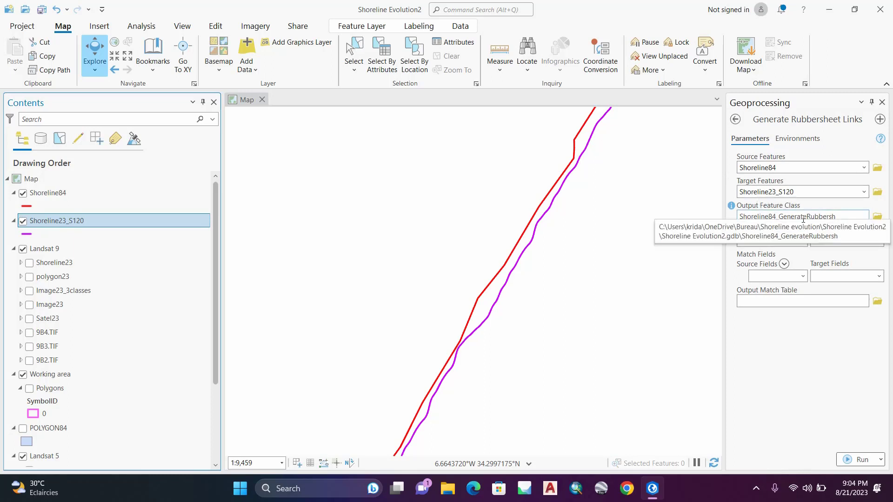
pyautogui.click(844, 217)
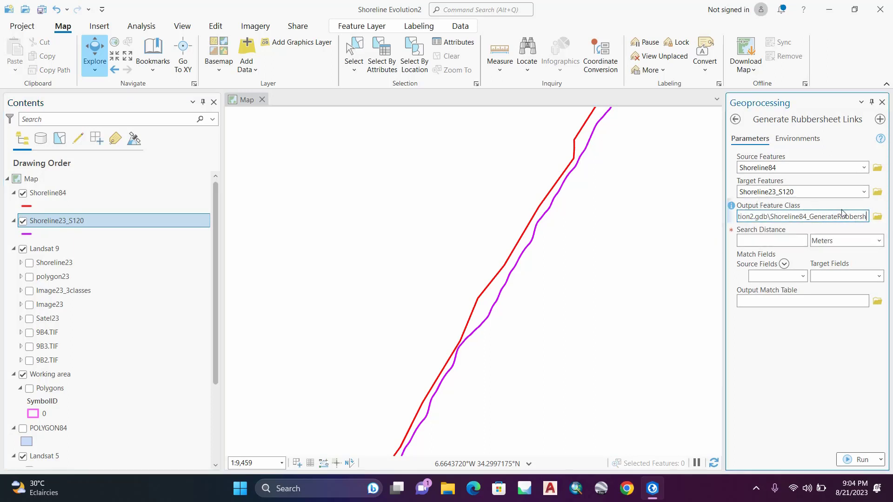
pyautogui.click(798, 241)
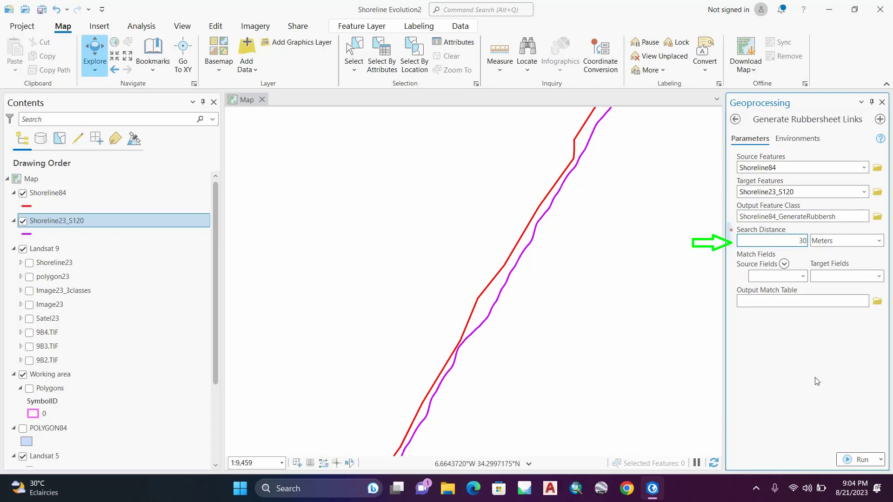
pyautogui.click(855, 463)
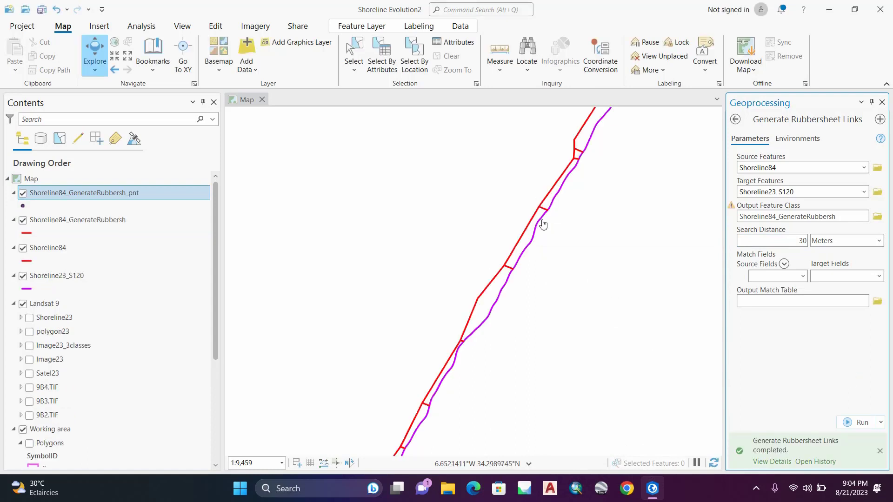
# Step: Hide the Shoreline84_GenerateRubbersh_pnt layer and recolor the Shoreline84_GenerateRubbersh link lines teal green
pyautogui.moveTo(540, 223); pyautogui.dragTo(484, 263)
pyautogui.click(23, 196)
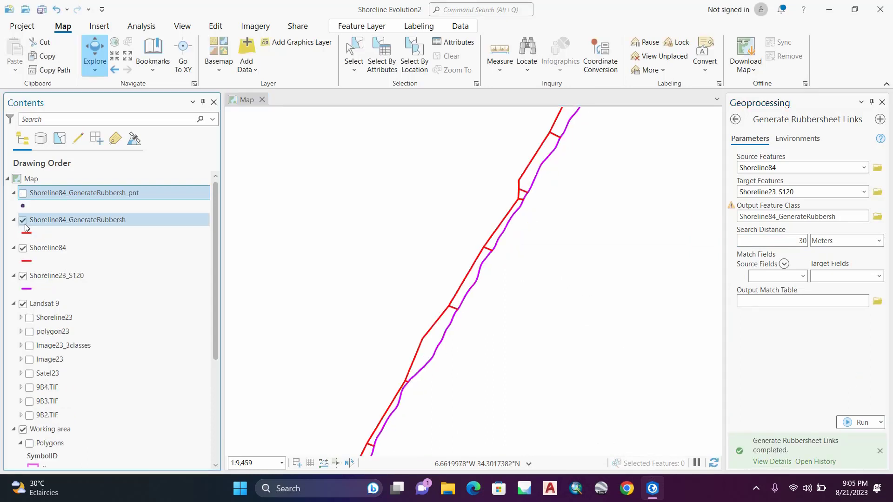
pyautogui.click(26, 232)
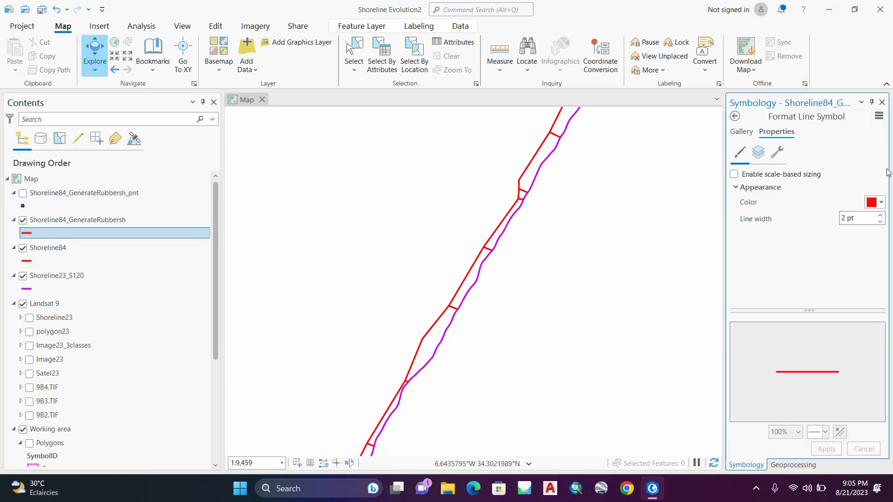
pyautogui.click(881, 203)
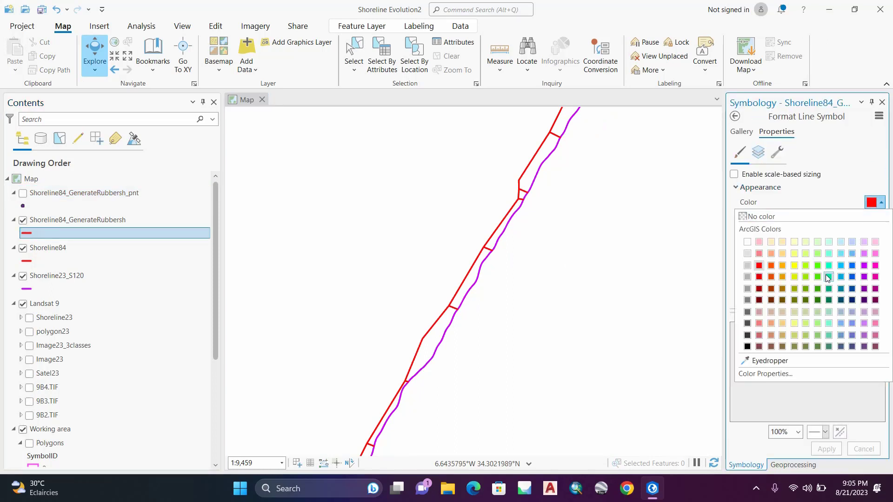
pyautogui.click(828, 277)
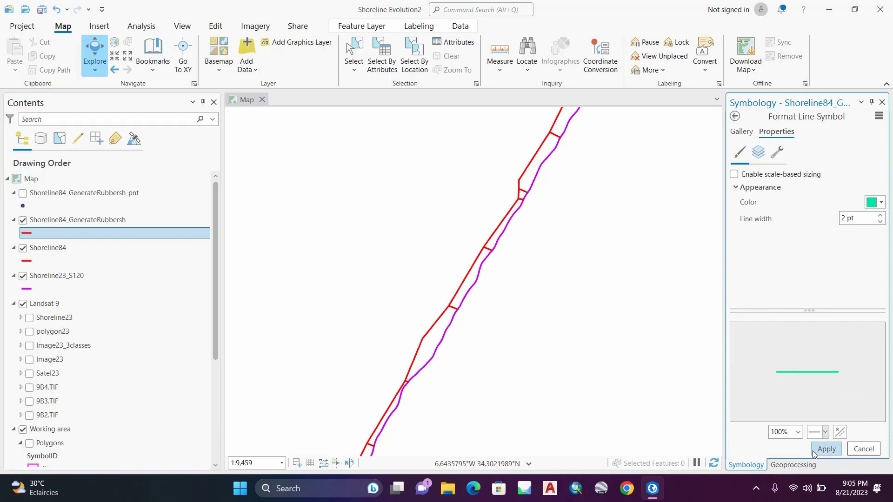
pyautogui.click(826, 449)
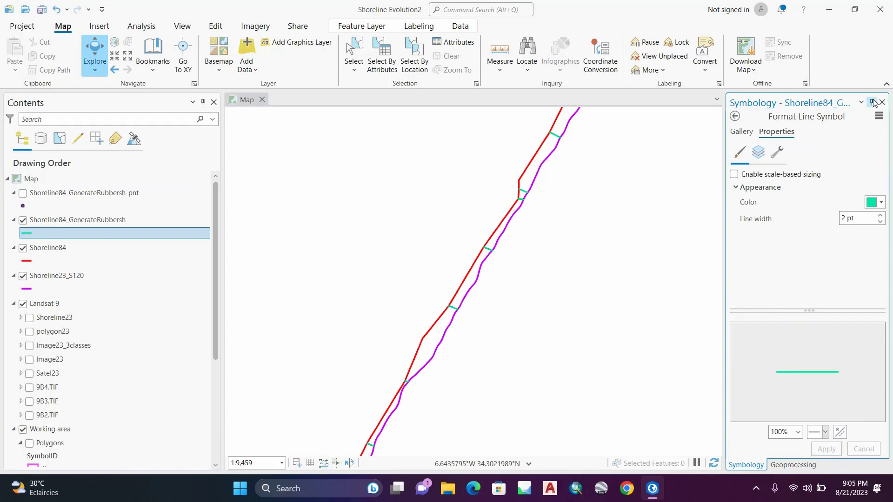
# Step: Create a histogram chart for the Shoreline84_GenerateRubbersh layer using Shape_Length as its number variable
pyautogui.scroll(2, 453, 285)
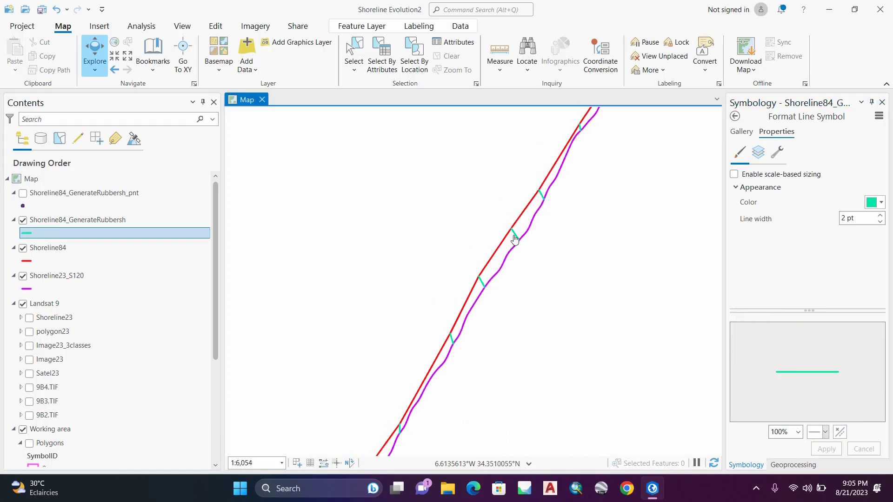
pyautogui.click(78, 220)
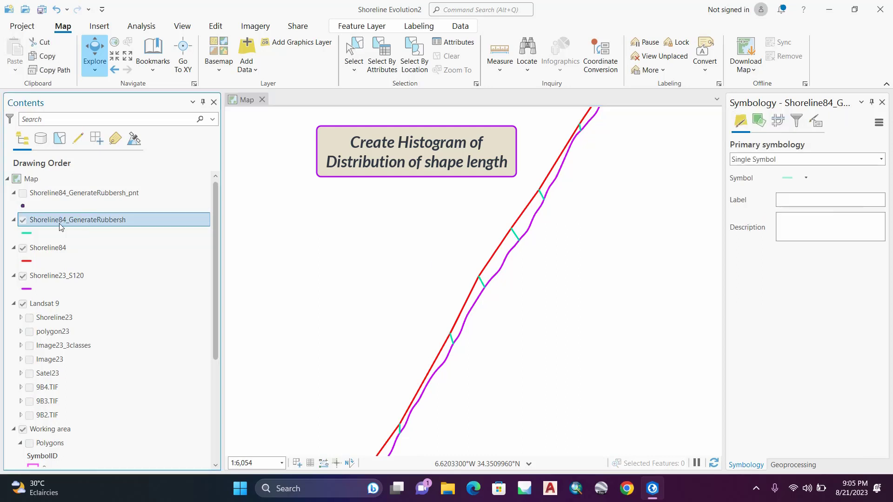
pyautogui.rightClick(85, 223)
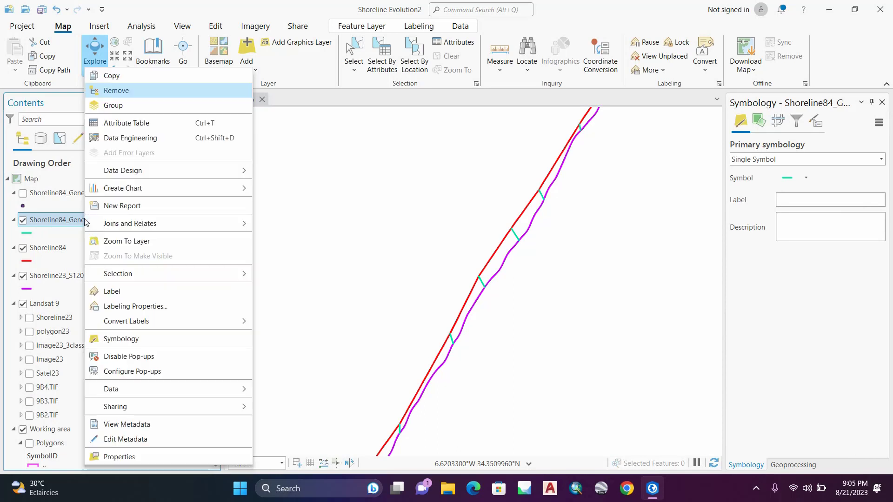
pyautogui.moveTo(143, 195)
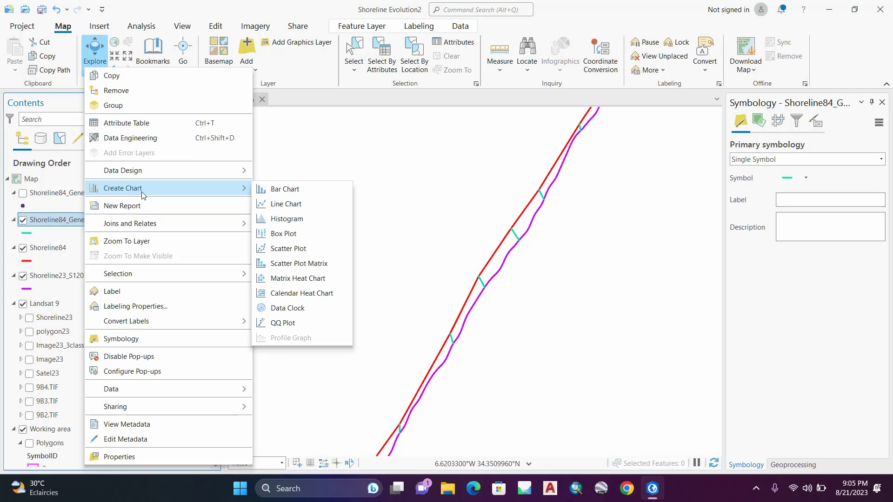
pyautogui.click(292, 219)
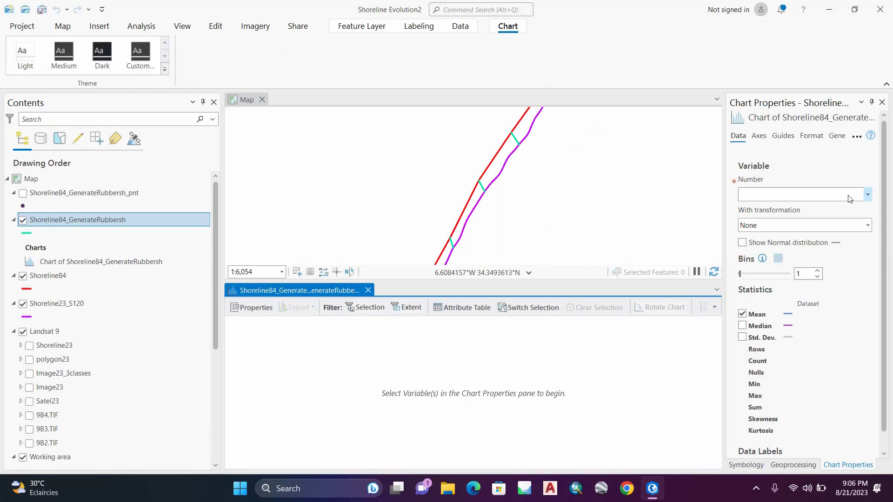
pyautogui.click(868, 194)
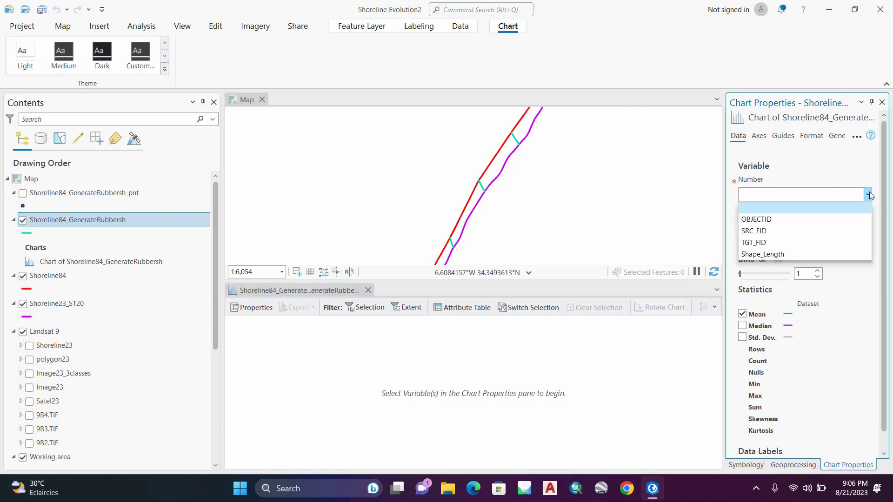
pyautogui.click(788, 254)
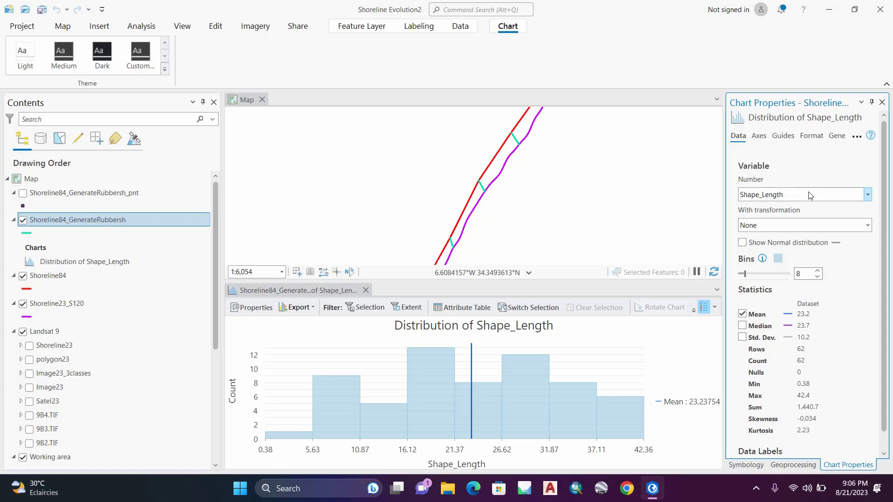
pyautogui.click(743, 327)
pyautogui.click(743, 327)
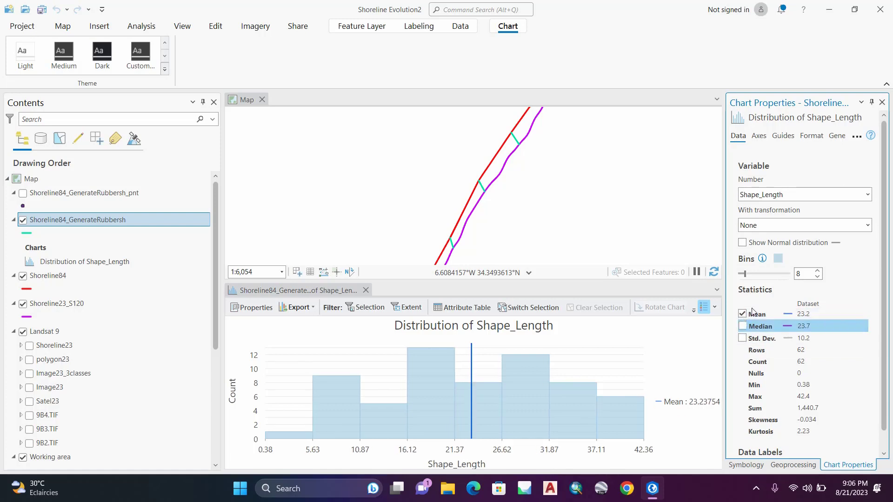
pyautogui.click(760, 137)
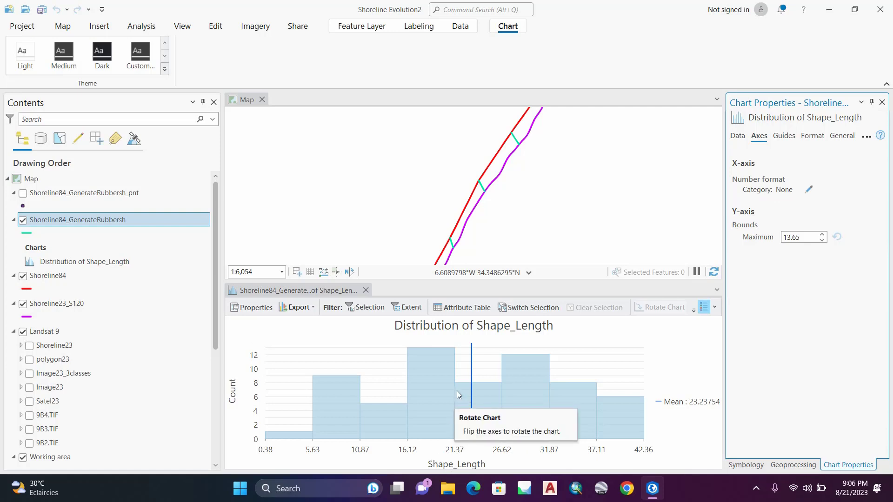
pyautogui.click(786, 140)
pyautogui.click(811, 136)
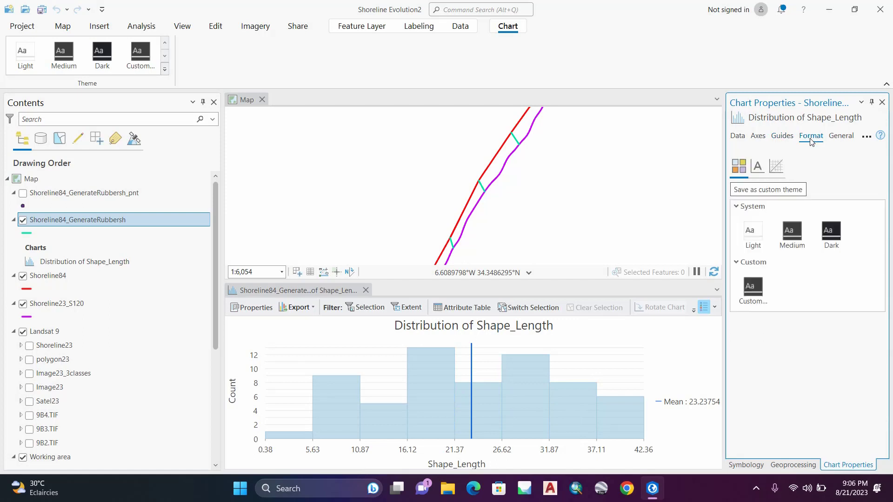
# Step: Change the histogram's chart title to "Distrub Shape_Length", leaving the axis titles, legend title and description as they are
pyautogui.click(848, 137)
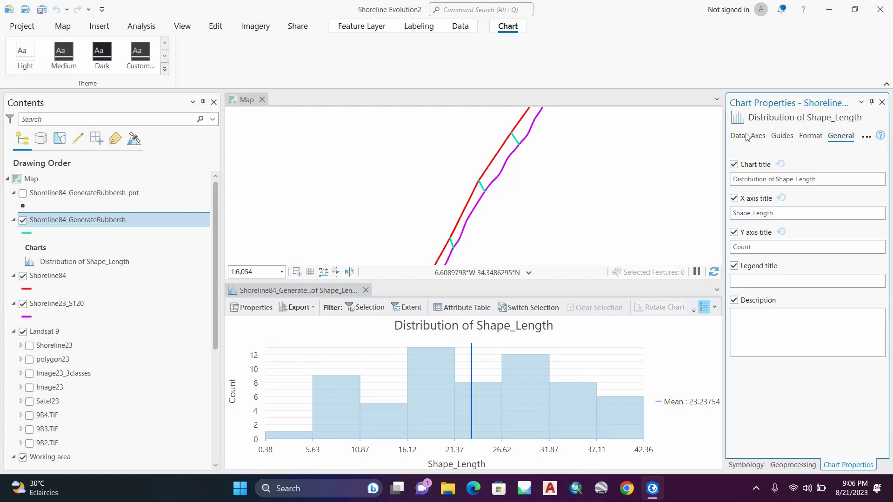
pyautogui.click(775, 215)
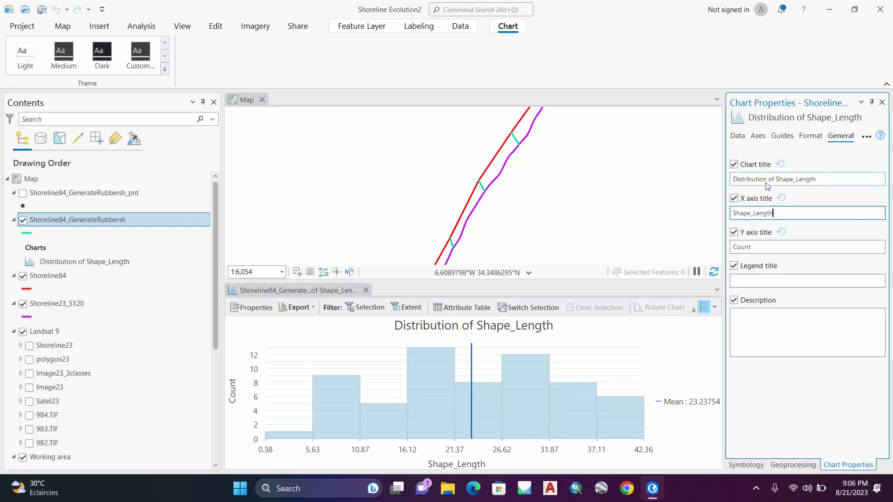
pyautogui.click(815, 182)
pyautogui.moveTo(815, 182); pyautogui.dragTo(713, 177)
pyautogui.click(775, 180)
pyautogui.press('BackSpace')
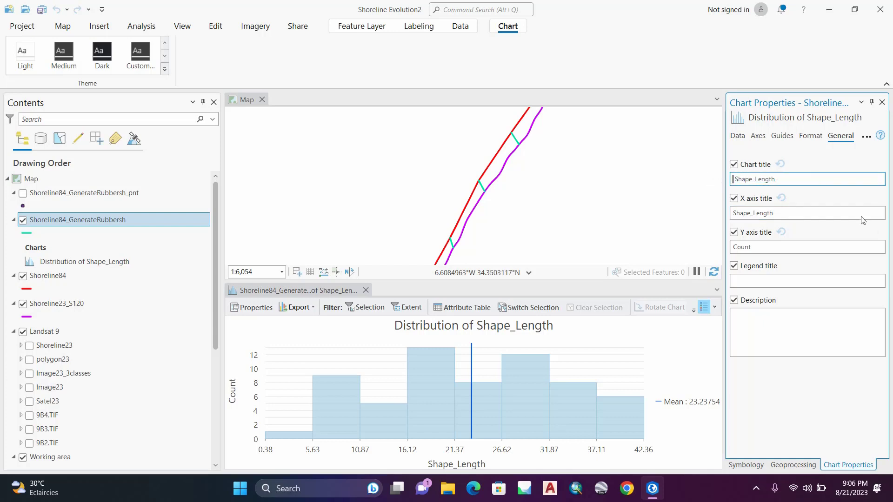
pyautogui.click(841, 216)
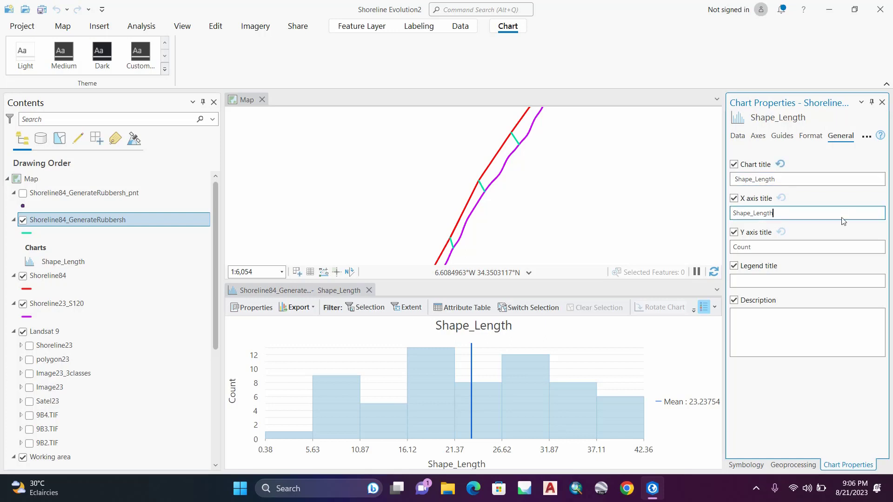
pyautogui.click(735, 180)
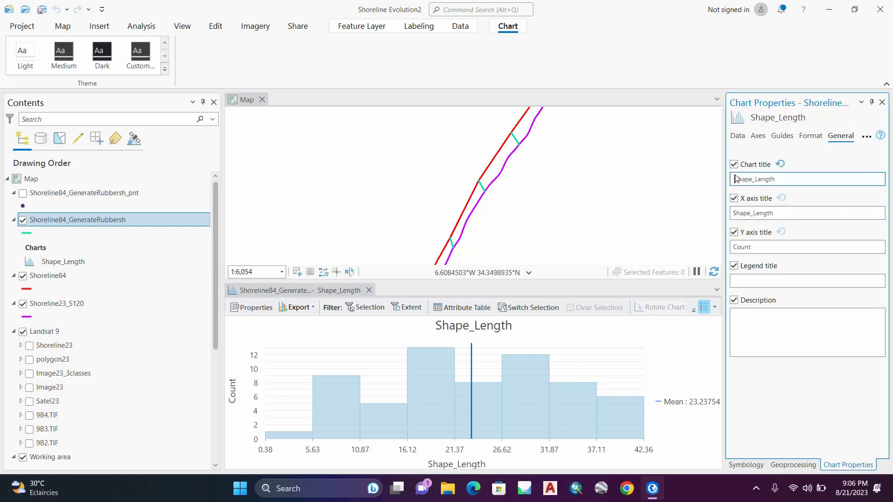
pyautogui.write('Distrub')
pyautogui.click(804, 247)
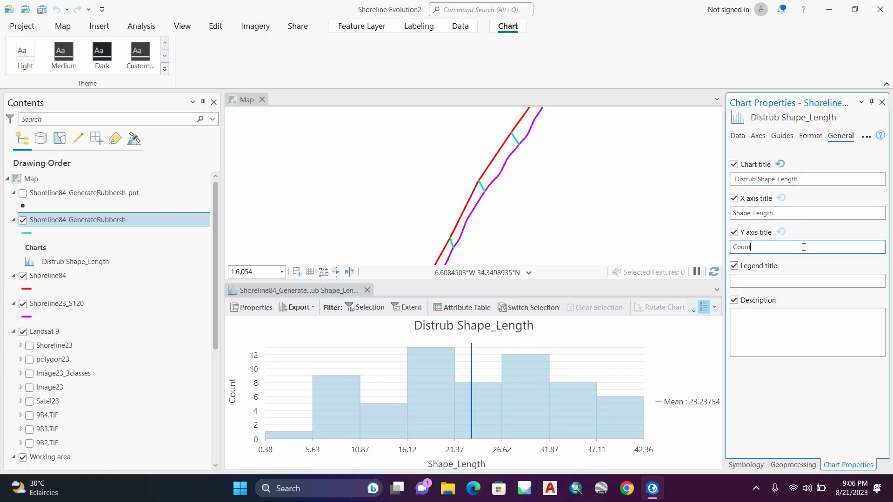
pyautogui.click(787, 283)
pyautogui.click(776, 319)
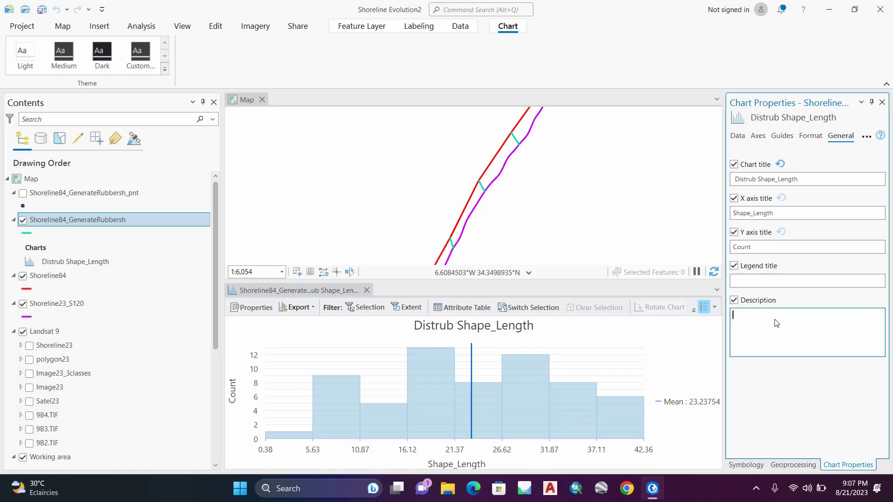
# Step: Set the histogram's number of bins to 20, and raise it to 30
pyautogui.click(745, 137)
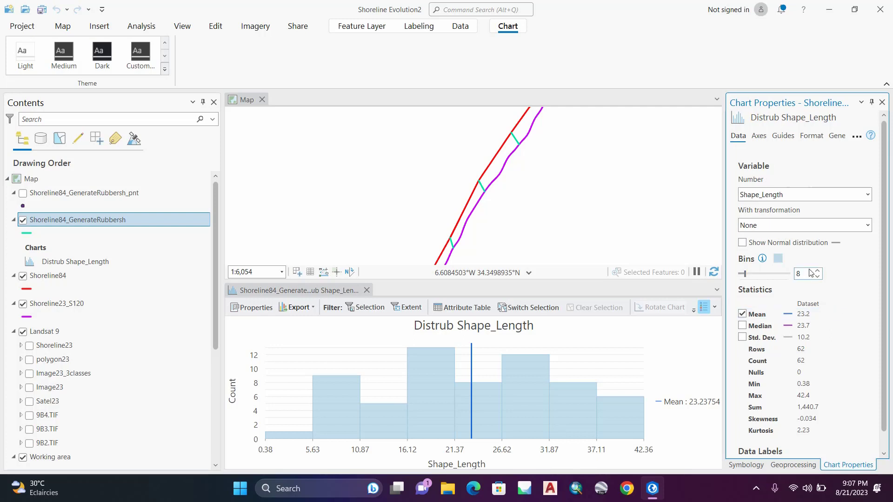
pyautogui.moveTo(804, 273); pyautogui.dragTo(789, 276)
pyautogui.press('Return')
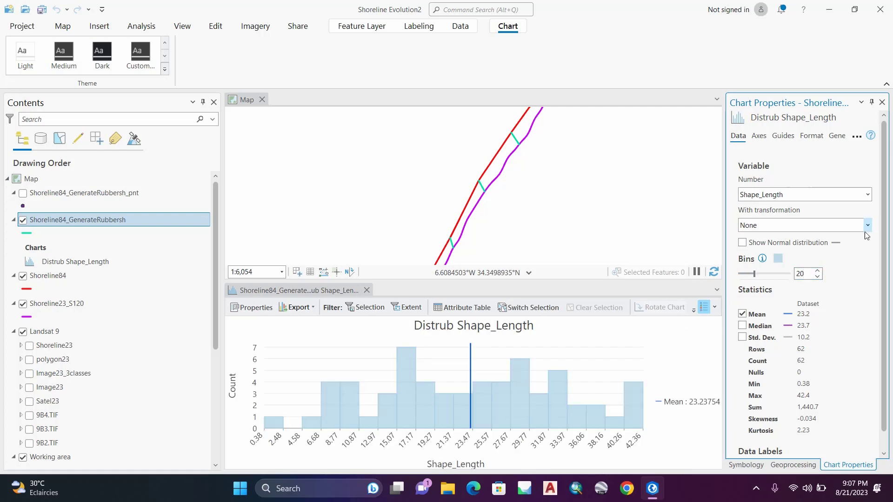
pyautogui.moveTo(807, 274); pyautogui.dragTo(769, 270)
pyautogui.write('30')
pyautogui.press('Return')
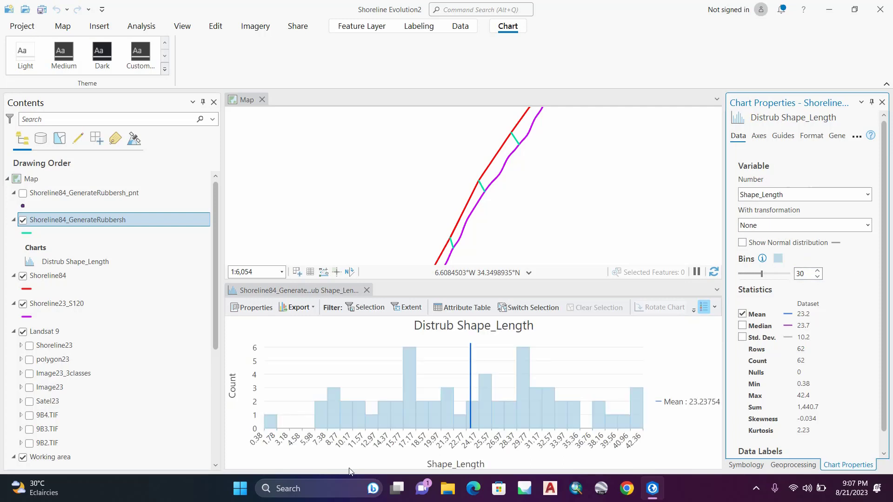
# Step: Select the links in the histogram bin from 15.77 to 17.17, and turn on the Image23 layer
pyautogui.click(409, 381)
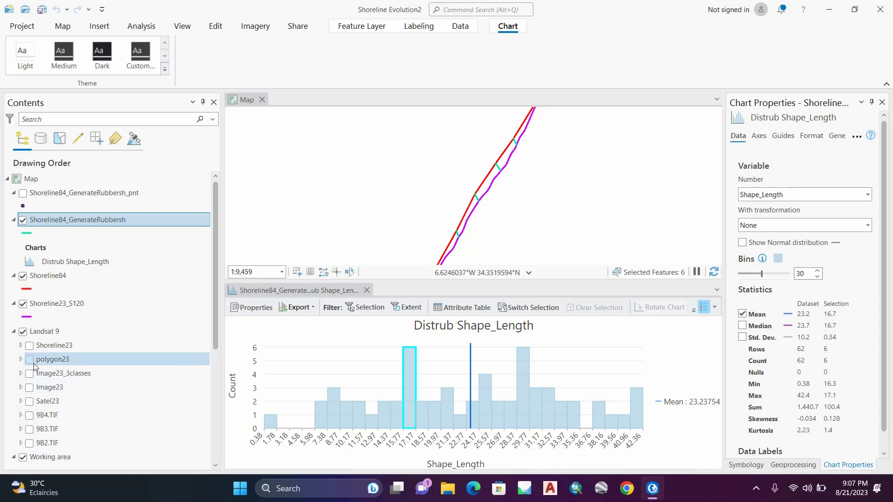
pyautogui.click(29, 388)
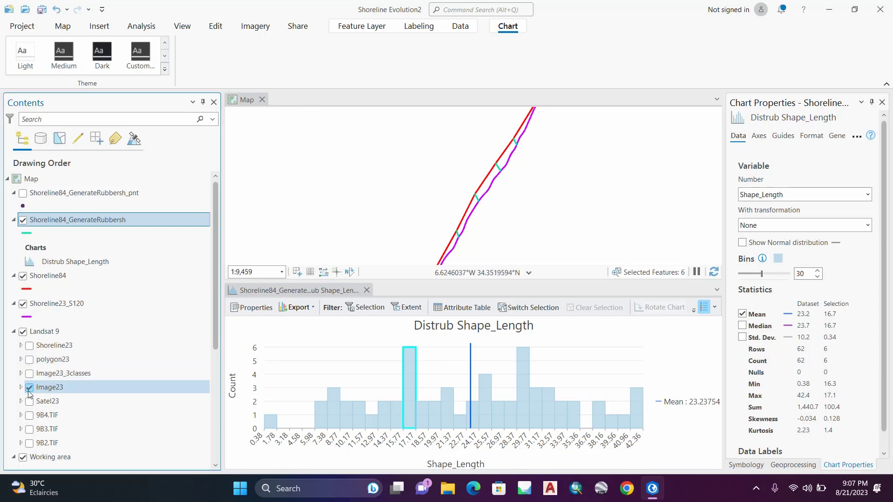